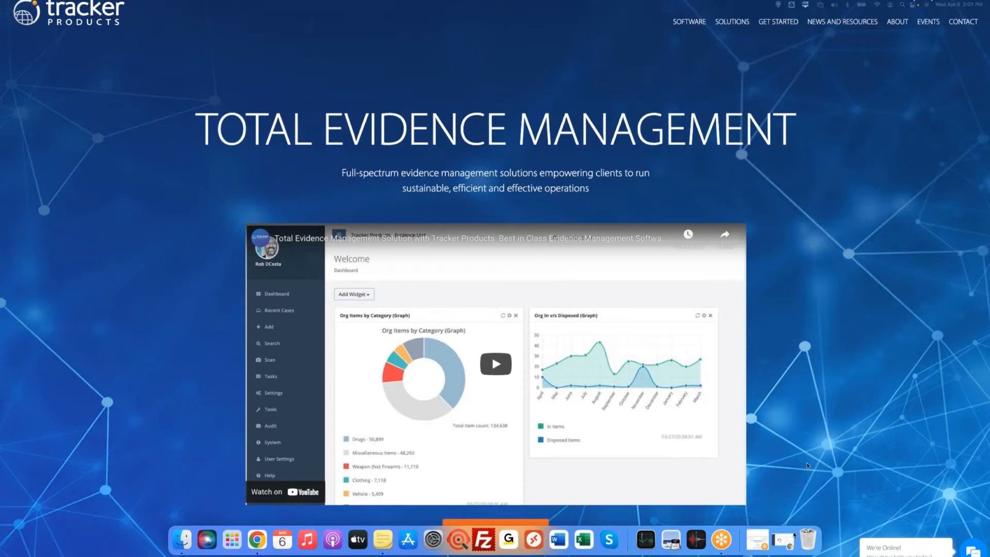
# Switch to the Chrome window and view the class schedule on the SAFE Training and Certification page
pyautogui.click(784, 542)
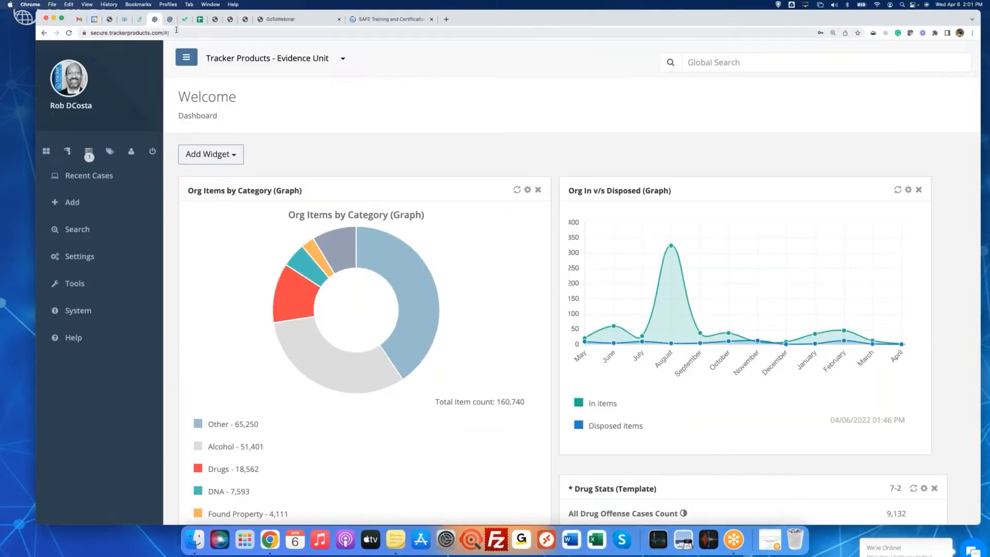
pyautogui.click(402, 21)
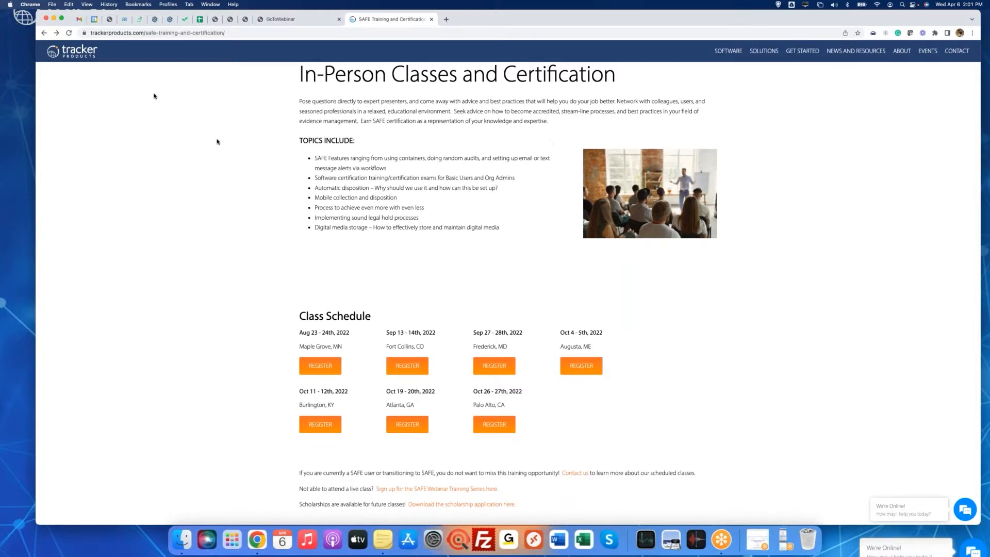
pyautogui.moveTo(930, 54)
# Return to the evidence management dashboard and open the advanced search for cases
pyautogui.click(154, 20)
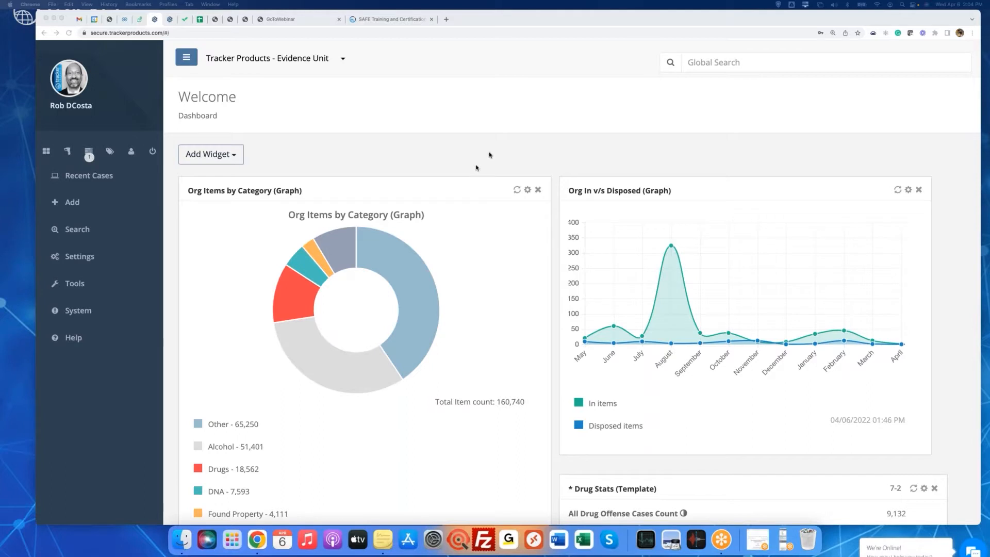
pyautogui.click(436, 147)
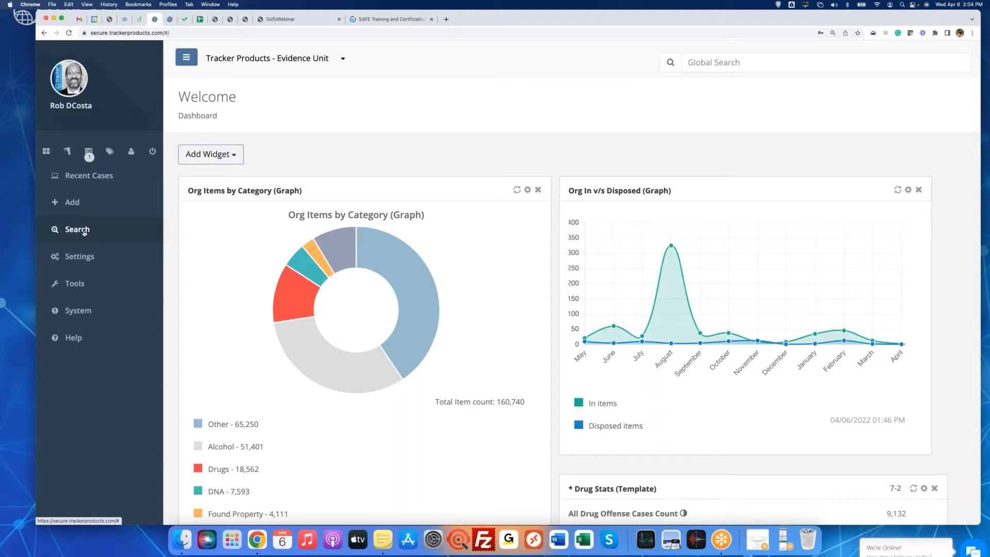
pyautogui.click(84, 232)
pyautogui.click(84, 254)
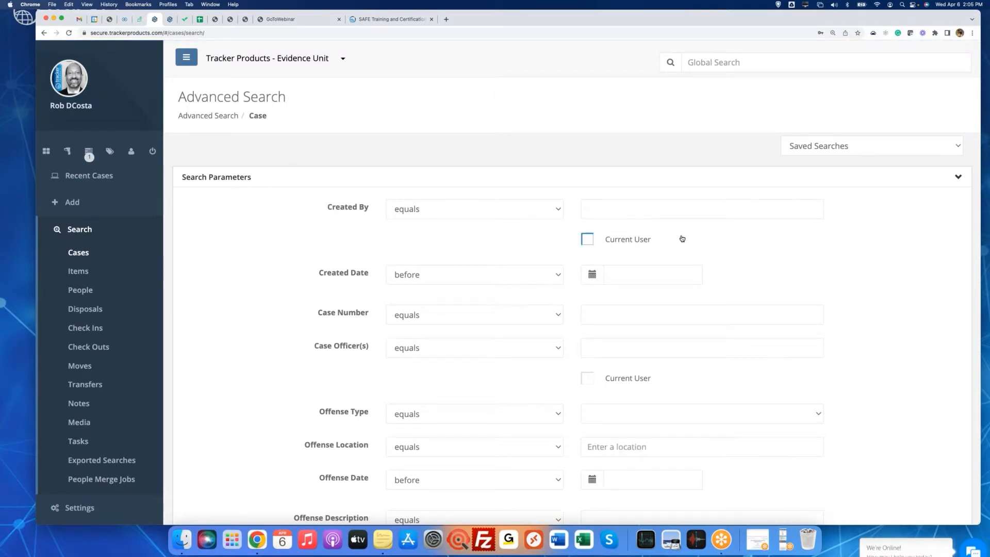
# Remove the CatherineTestOffice and Lower Cletusville PD offices from the search criteria and run the case search
pyautogui.scroll(-3, 682, 235)
pyautogui.scroll(-4, 681, 235)
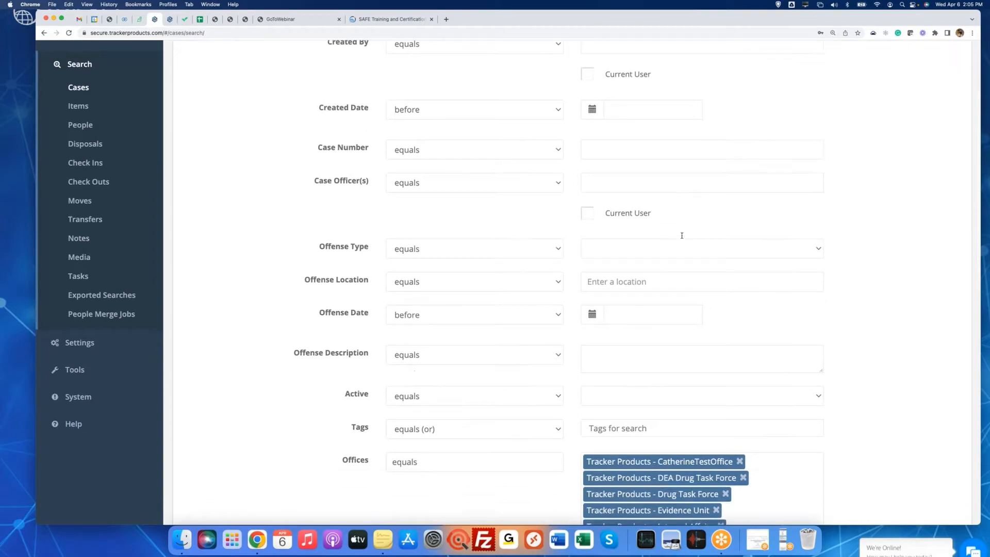
pyautogui.click(740, 340)
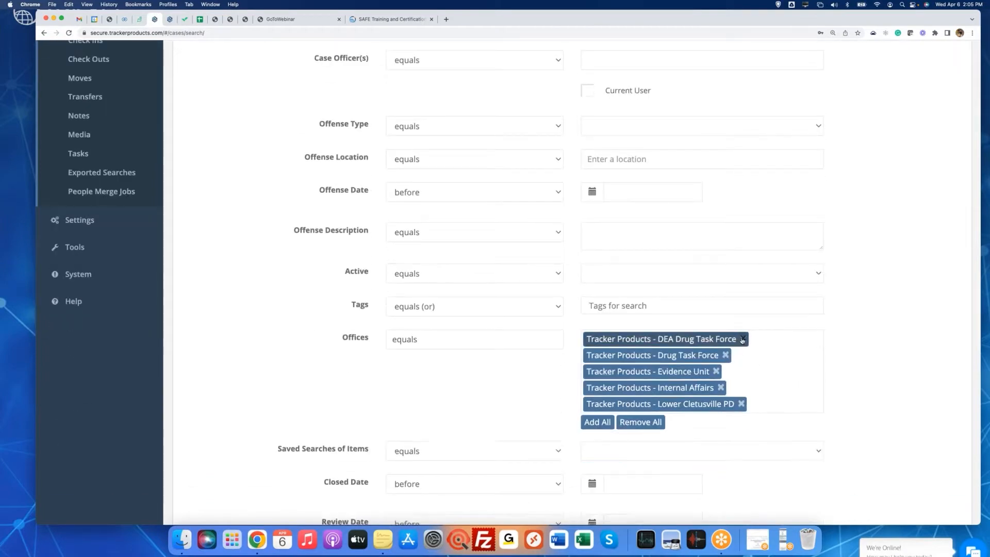
pyautogui.click(741, 403)
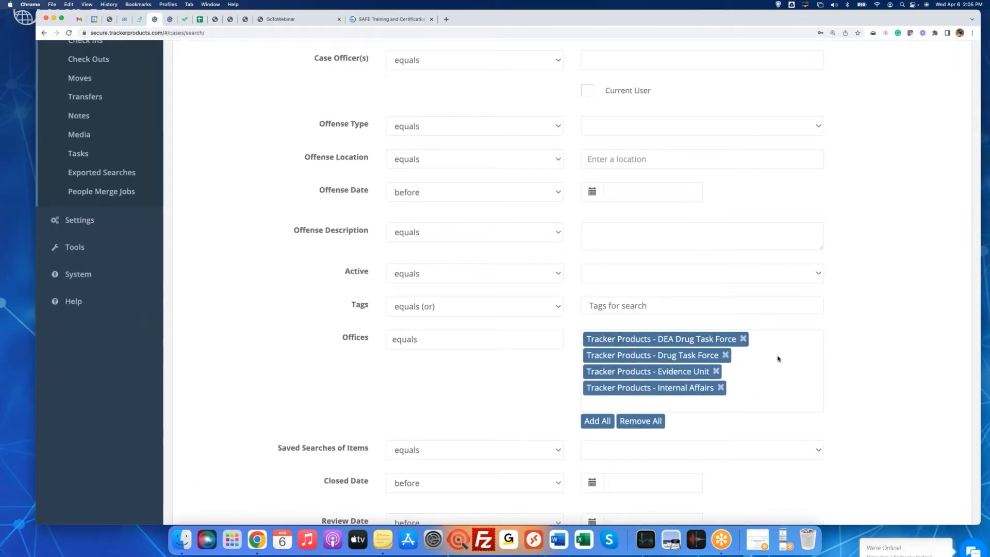
pyautogui.scroll(-4, 779, 358)
pyautogui.scroll(-3, 778, 359)
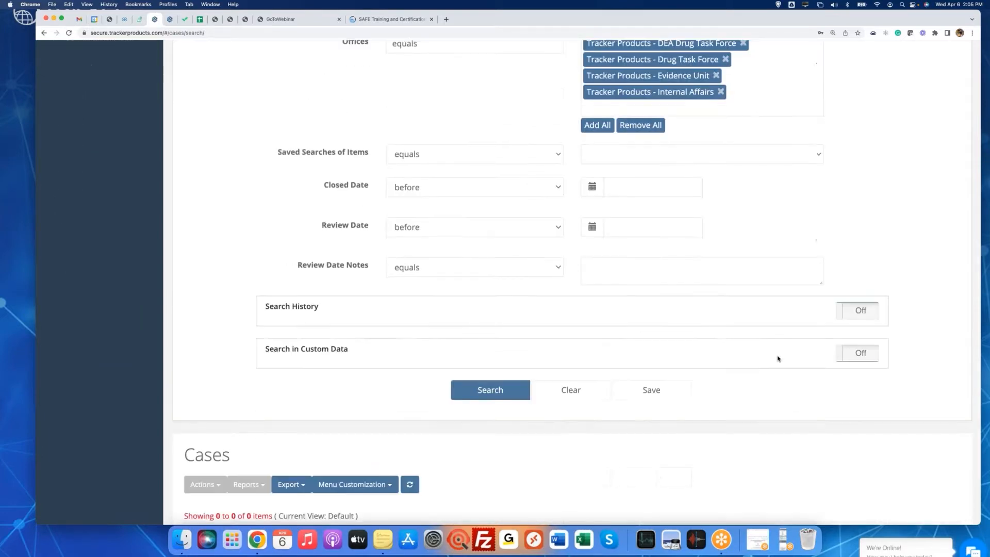
pyautogui.click(488, 390)
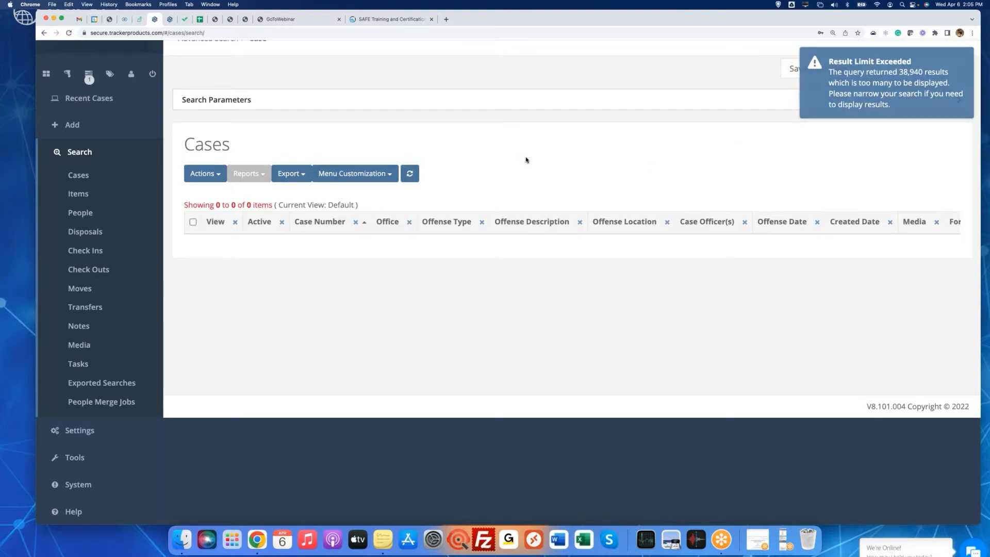
# Reopen the search parameters, set Case Officer(s) to the first officer matching "ben", and rerun the case search
pyautogui.scroll(3, 525, 159)
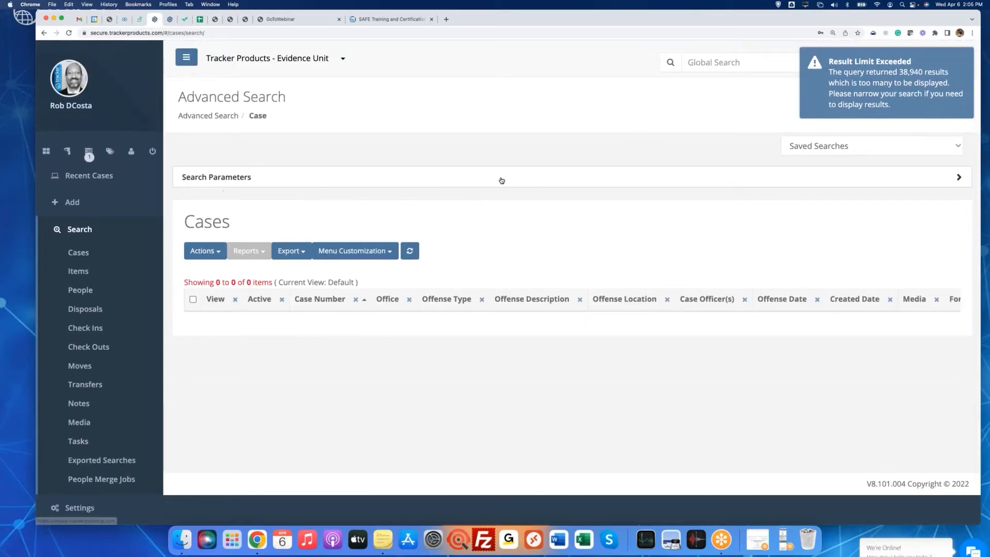
pyautogui.click(501, 180)
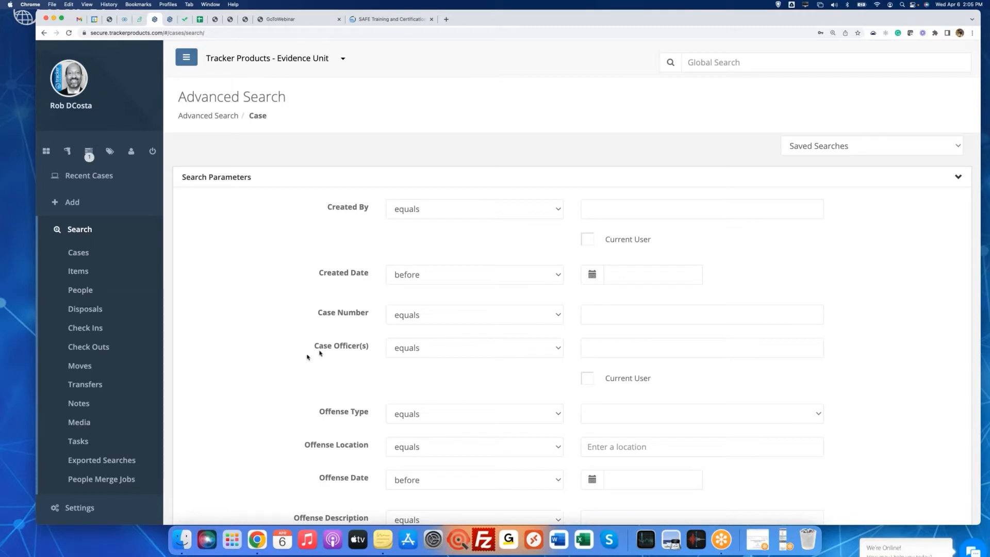
pyautogui.moveTo(315, 350); pyautogui.dragTo(372, 350)
pyautogui.click(623, 352)
pyautogui.write('ben')
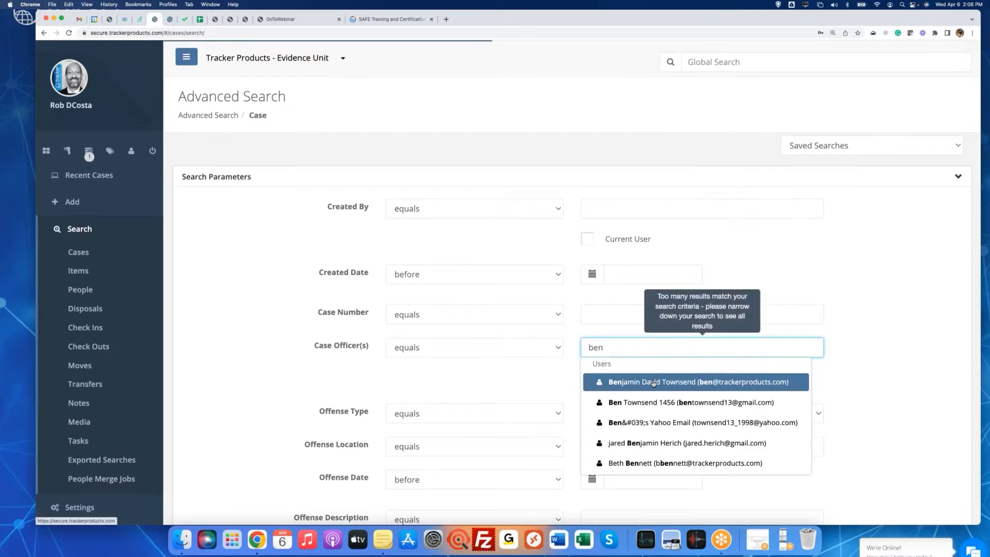
pyautogui.click(653, 383)
pyautogui.scroll(-8, 650, 382)
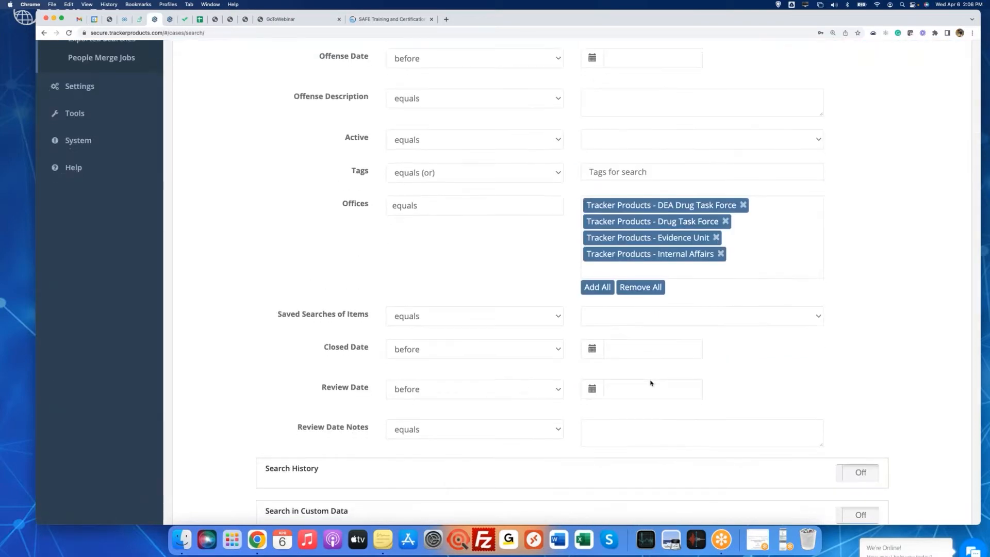
pyautogui.scroll(-3, 650, 382)
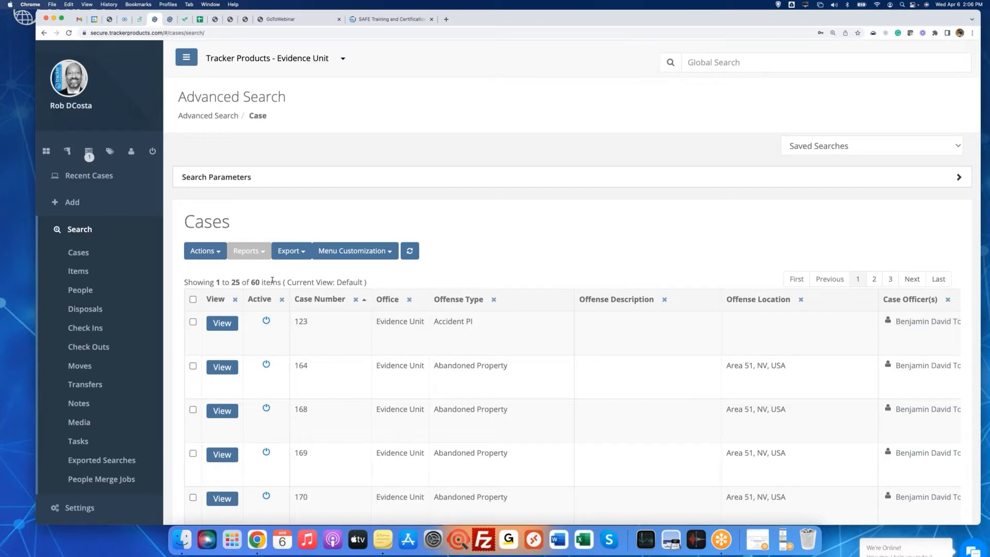
# Save the officer's case search under the officer's first name followed by "total Cases"
pyautogui.click(484, 178)
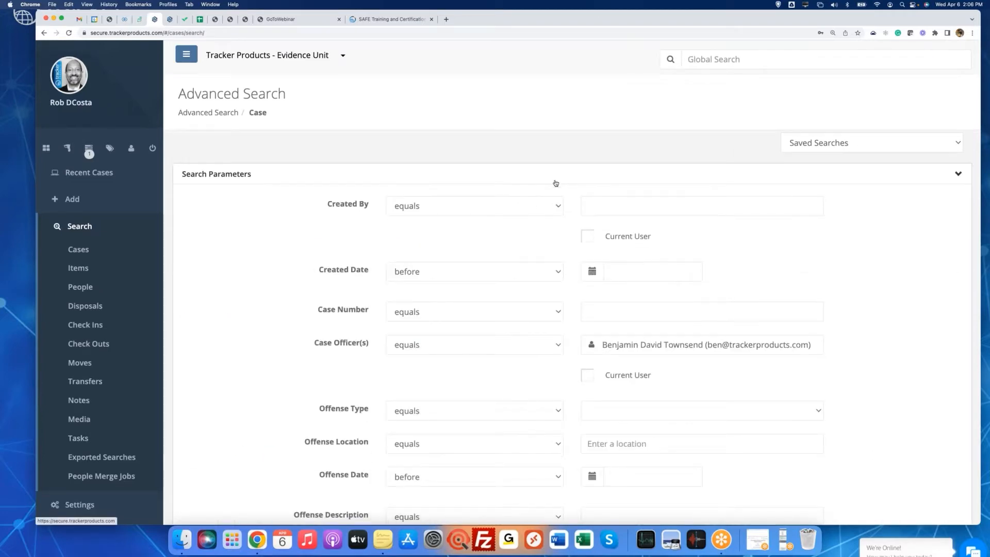
pyautogui.scroll(-3, 552, 183)
pyautogui.scroll(-5, 520, 244)
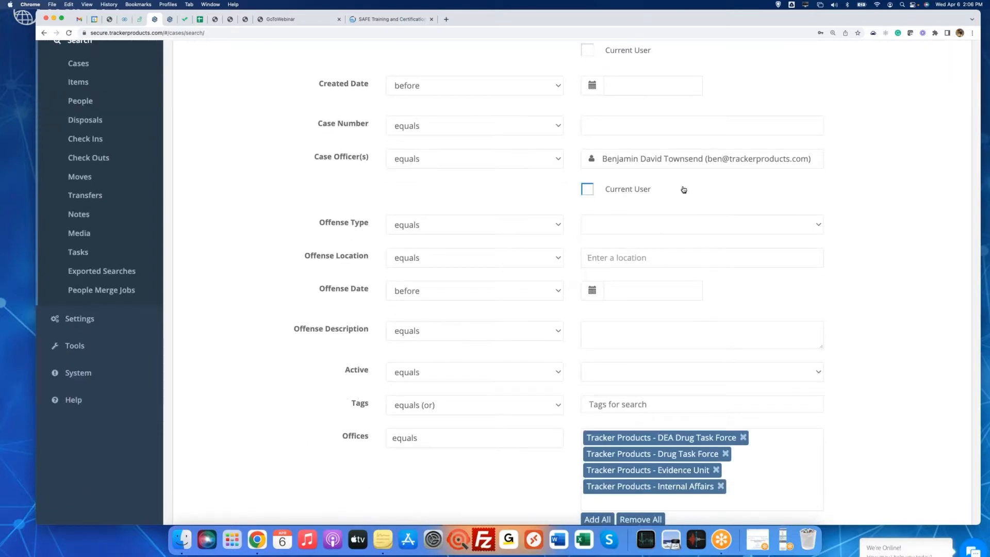
pyautogui.scroll(-1, 674, 188)
pyautogui.scroll(-3, 674, 189)
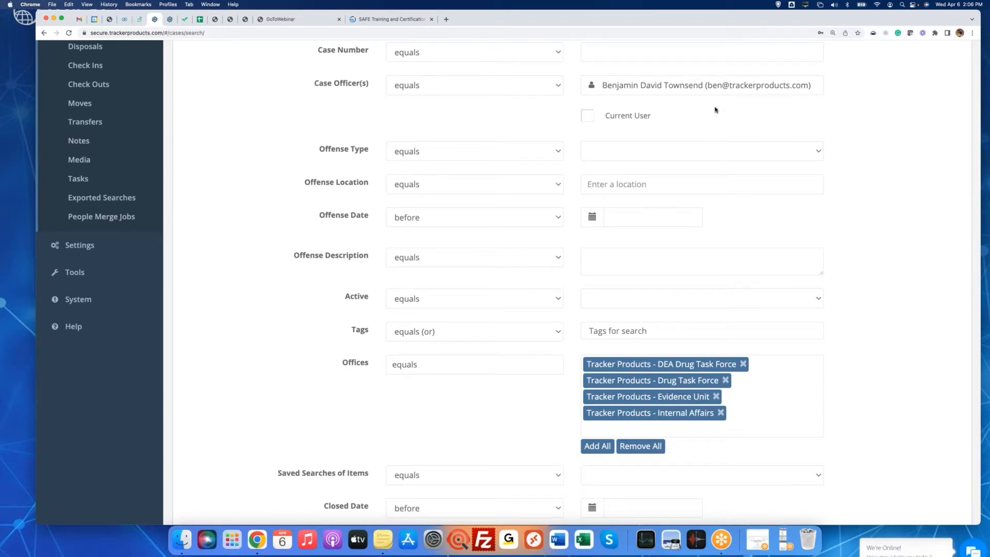
pyautogui.scroll(-11, 689, 135)
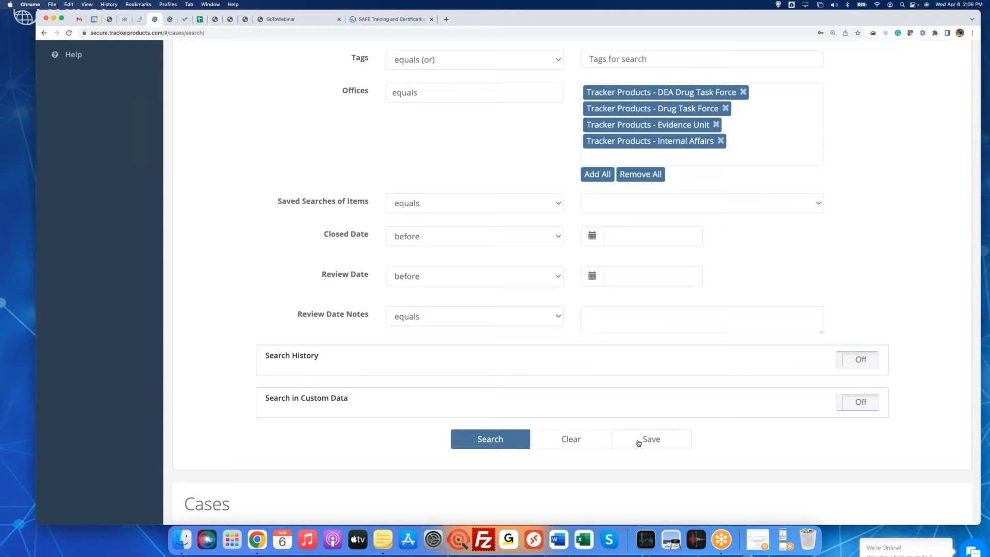
pyautogui.click(640, 442)
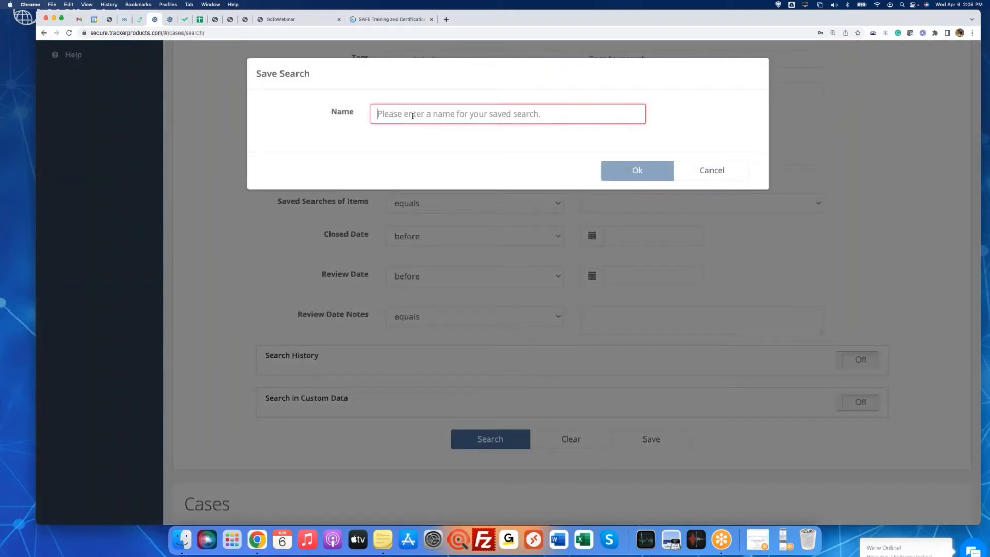
pyautogui.write("Ben's ")
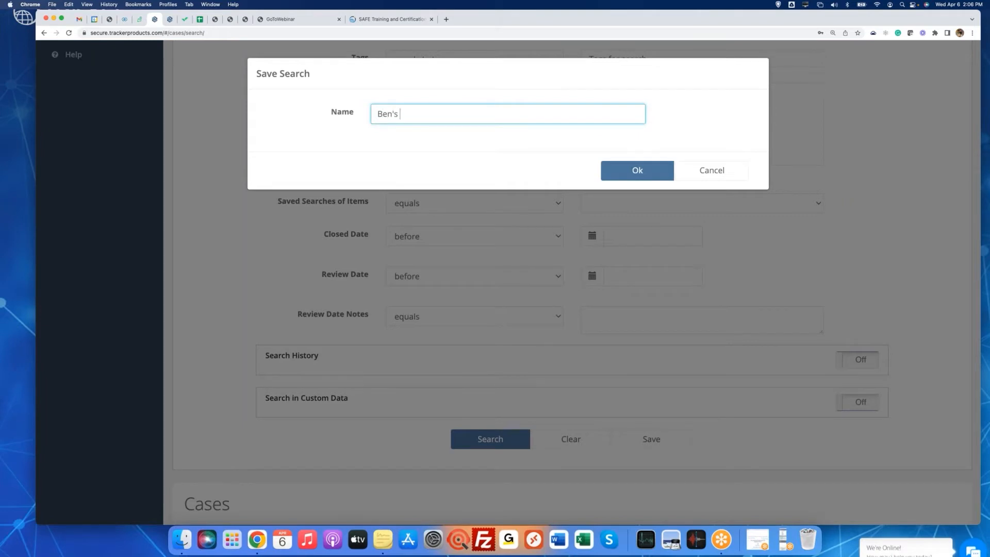
pyautogui.write('total Cases')
pyautogui.click(644, 177)
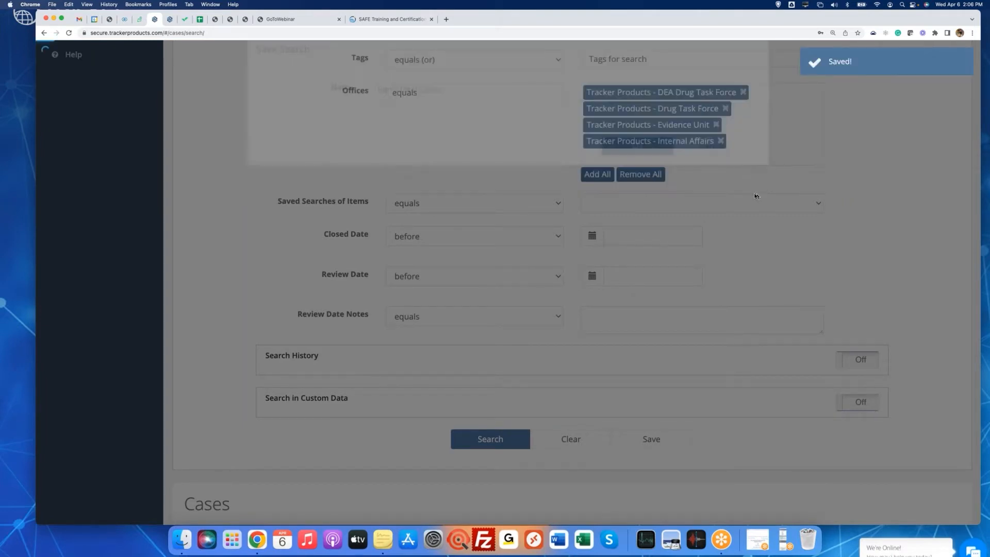
# Restrict the case search to active cases by setting Active to True
pyautogui.scroll(4, 748, 194)
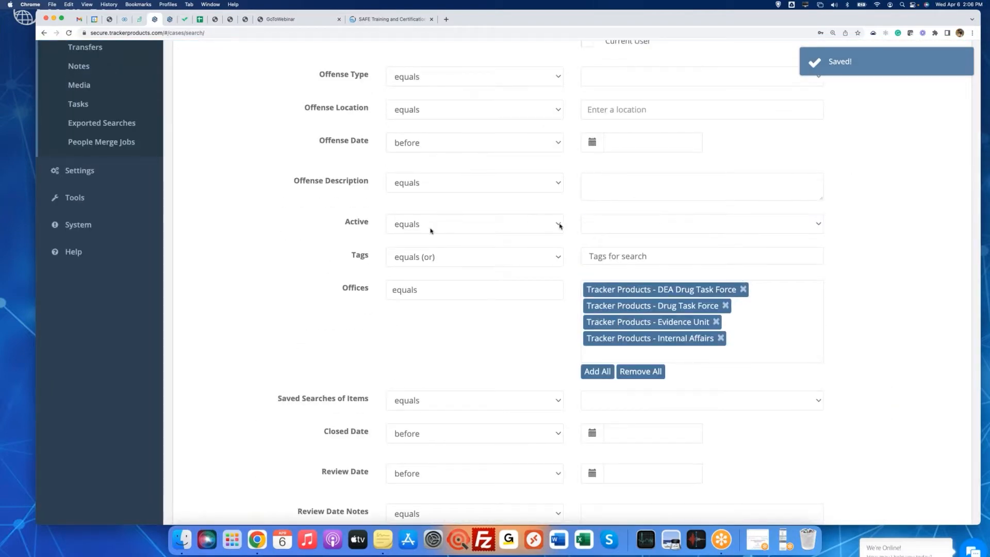
pyautogui.moveTo(337, 225); pyautogui.dragTo(374, 227)
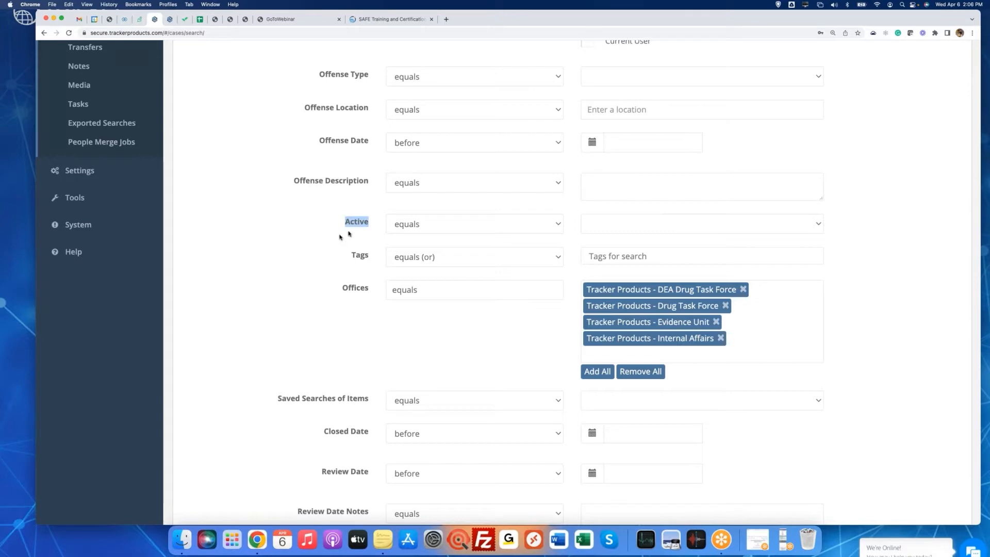
pyautogui.click(598, 229)
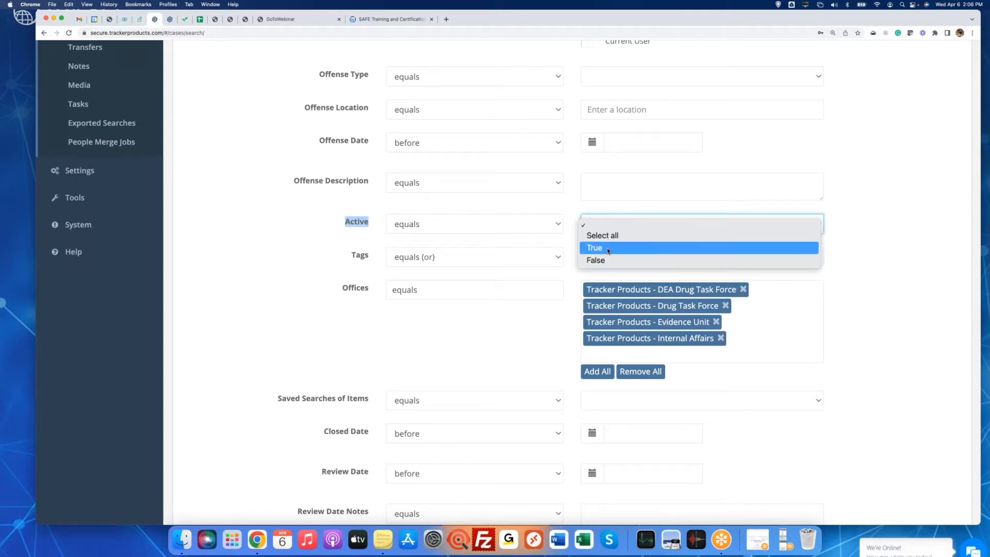
pyautogui.click(607, 249)
# Save the active-only search under the officer's first name followed by "Active Cases" and run it
pyautogui.scroll(-5, 607, 251)
pyautogui.scroll(3, 389, 184)
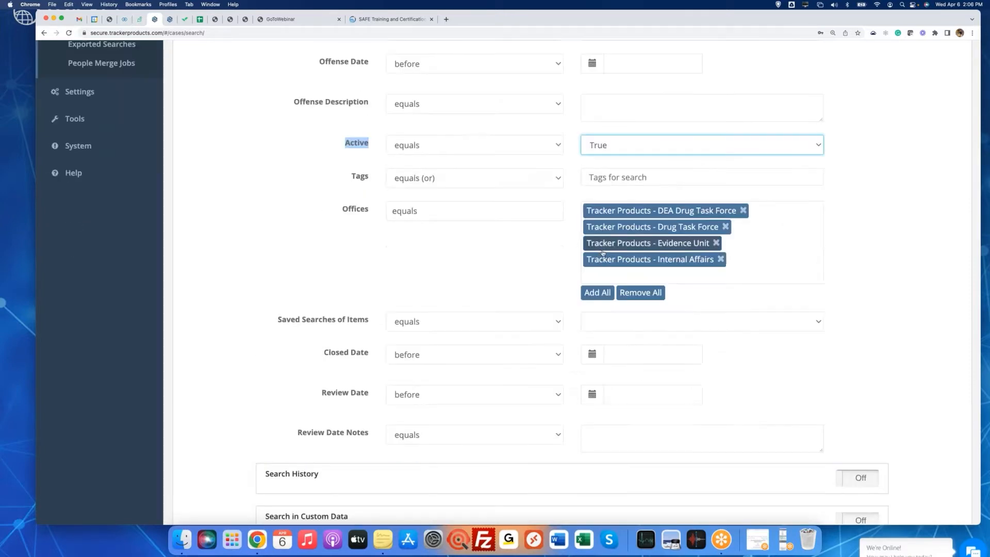
pyautogui.scroll(-5, 562, 239)
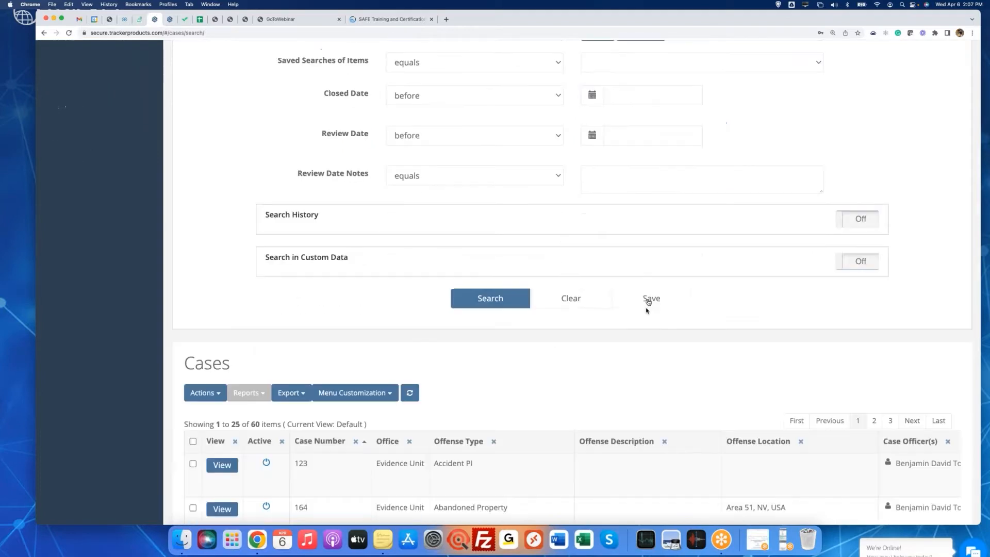
pyautogui.click(648, 302)
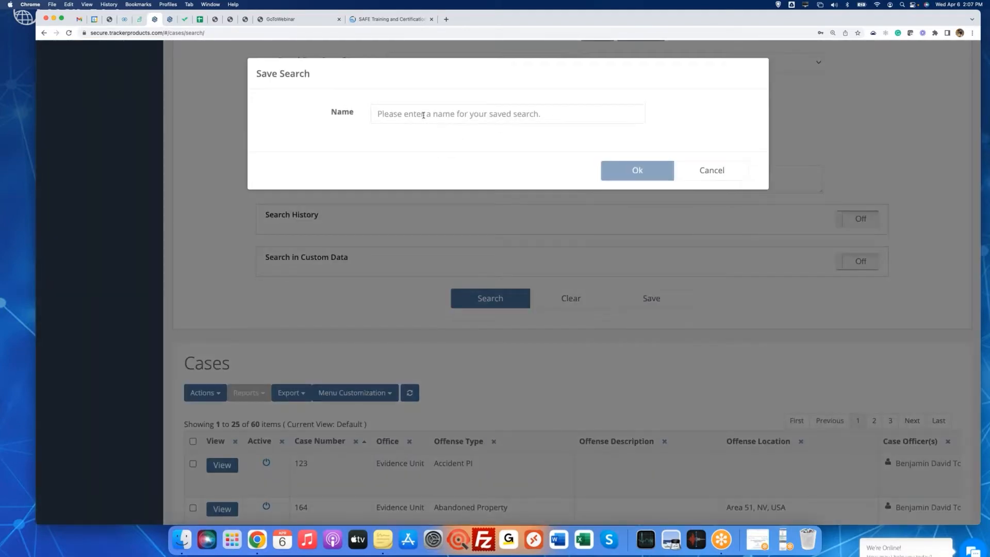
pyautogui.write("Ben's")
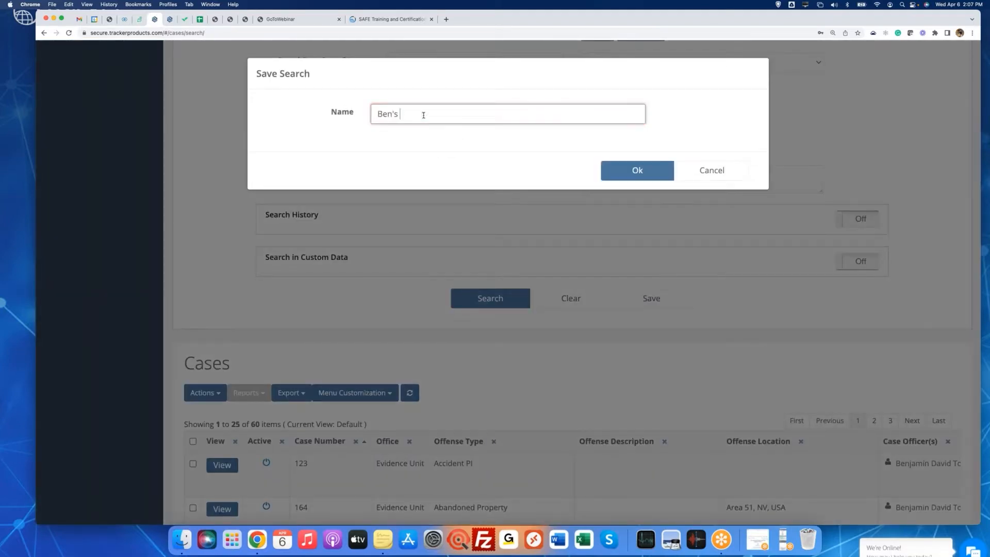
pyautogui.write(' Active Cases')
pyautogui.click(638, 170)
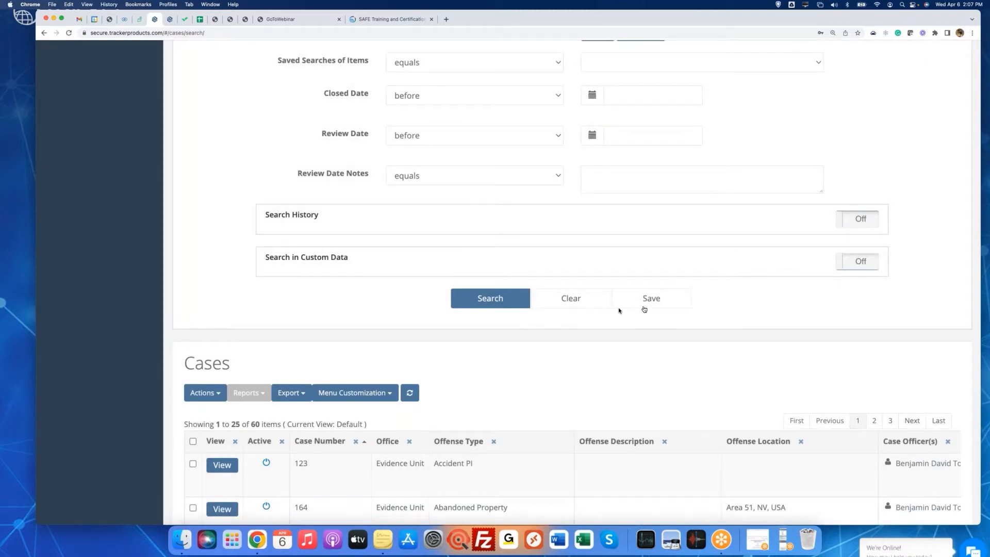
pyautogui.click(488, 301)
pyautogui.scroll(-2, 537, 328)
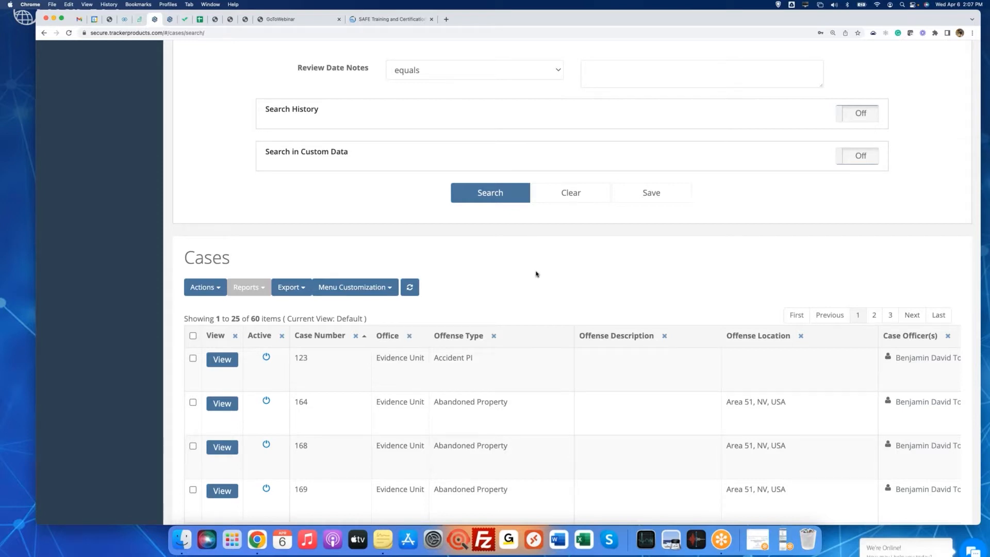
# Examine the Offense Type options available in the case search parameters without choosing one
pyautogui.scroll(10, 534, 273)
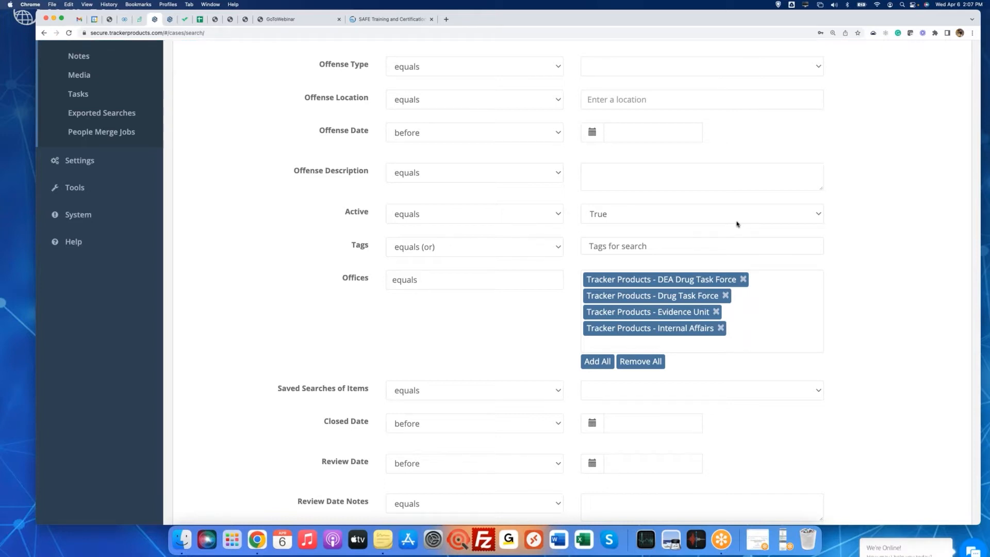
pyautogui.scroll(2, 736, 223)
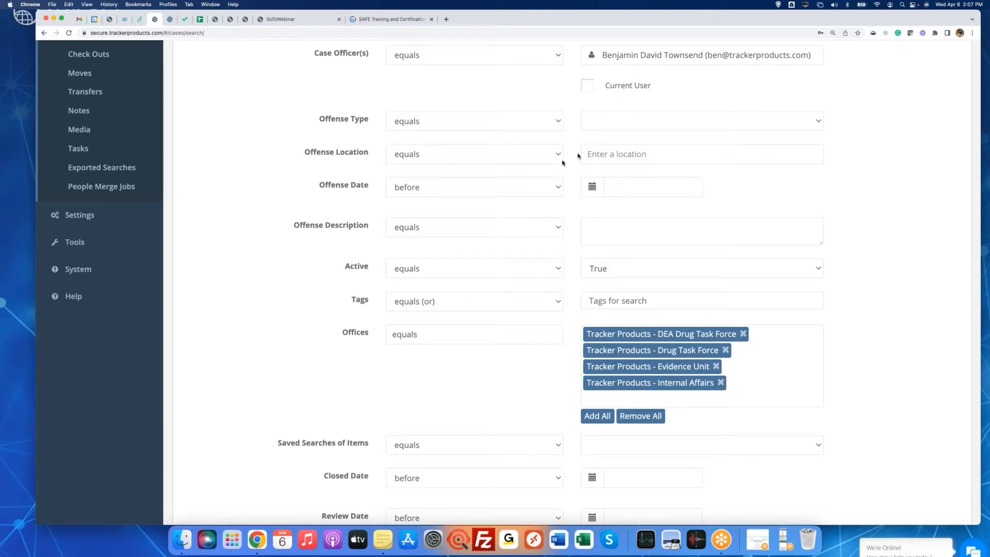
pyautogui.moveTo(317, 125); pyautogui.dragTo(372, 122)
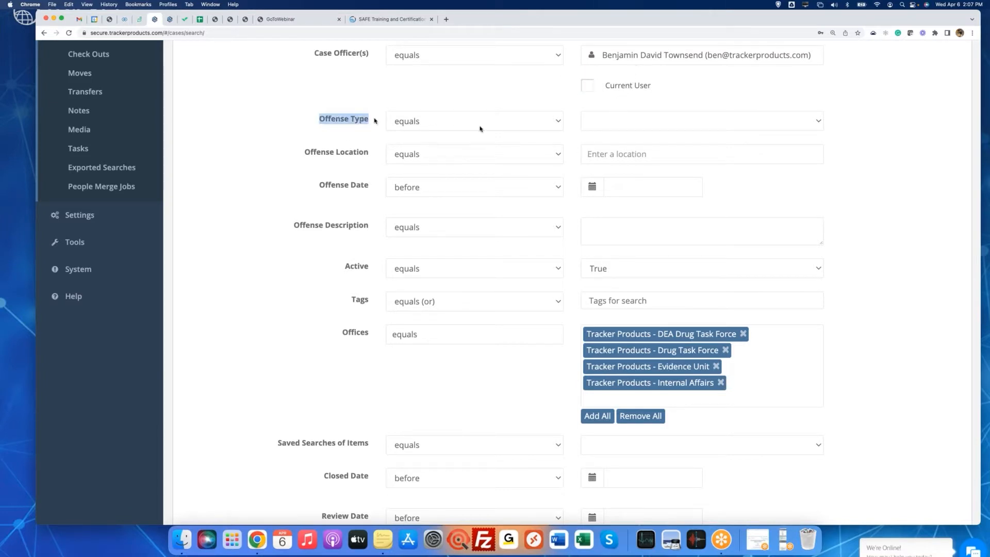
pyautogui.click(657, 128)
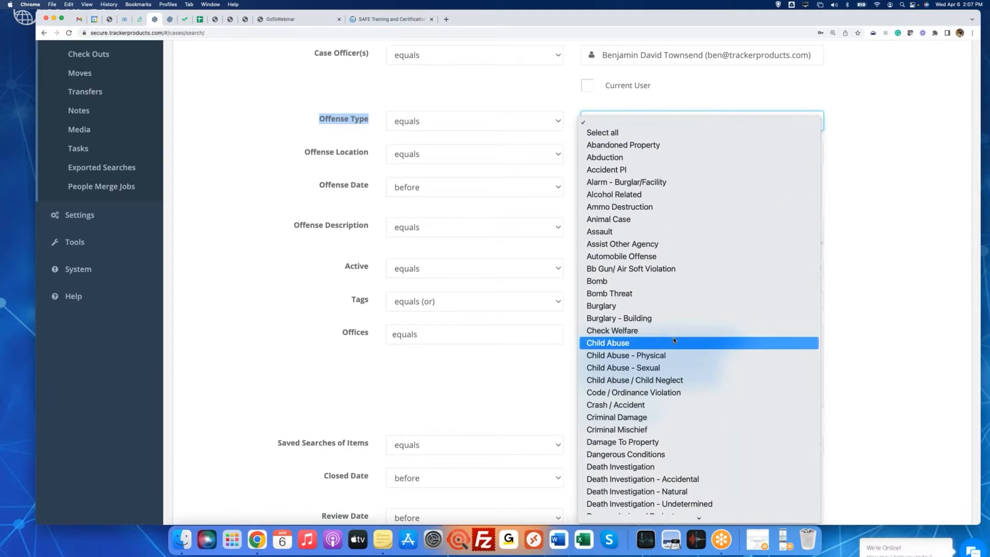
pyautogui.scroll(-3, 674, 340)
pyautogui.scroll(-4, 670, 338)
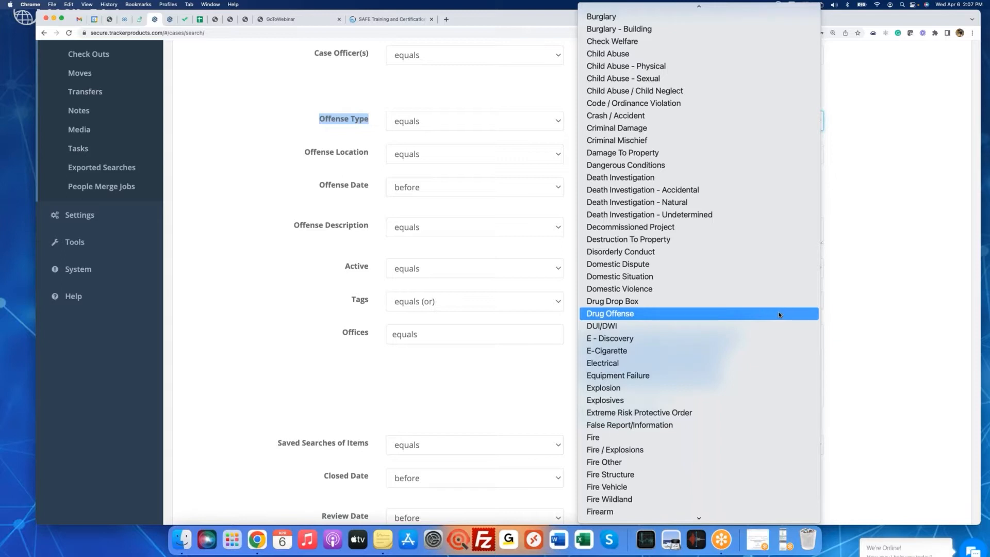
pyautogui.click(868, 314)
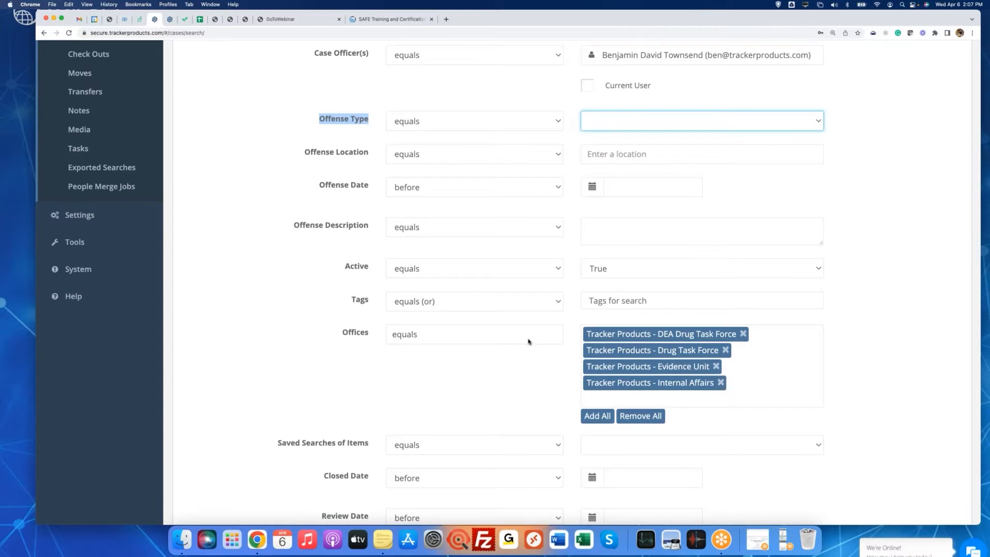
# Return to the dashboard and add a Statistics widget
pyautogui.scroll(6, 528, 341)
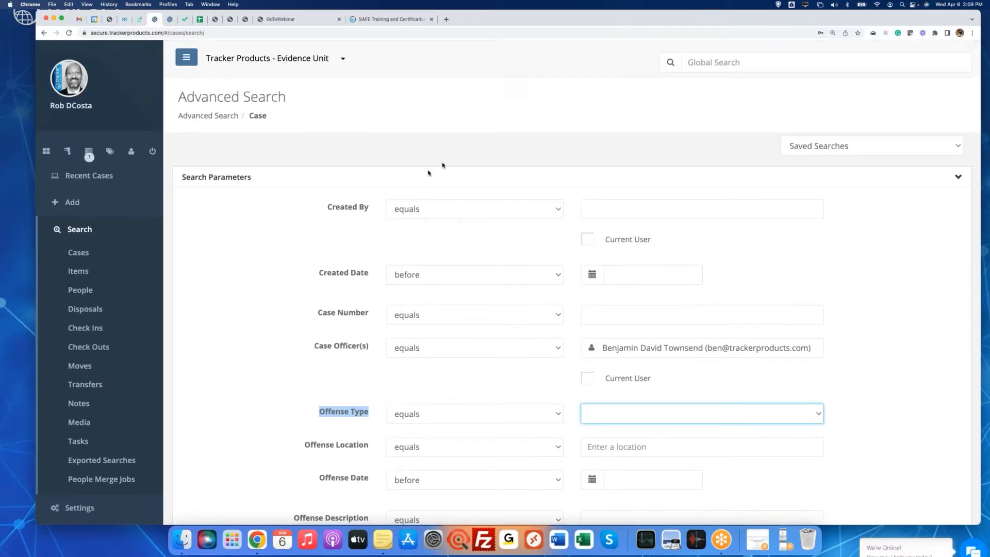
pyautogui.click(46, 151)
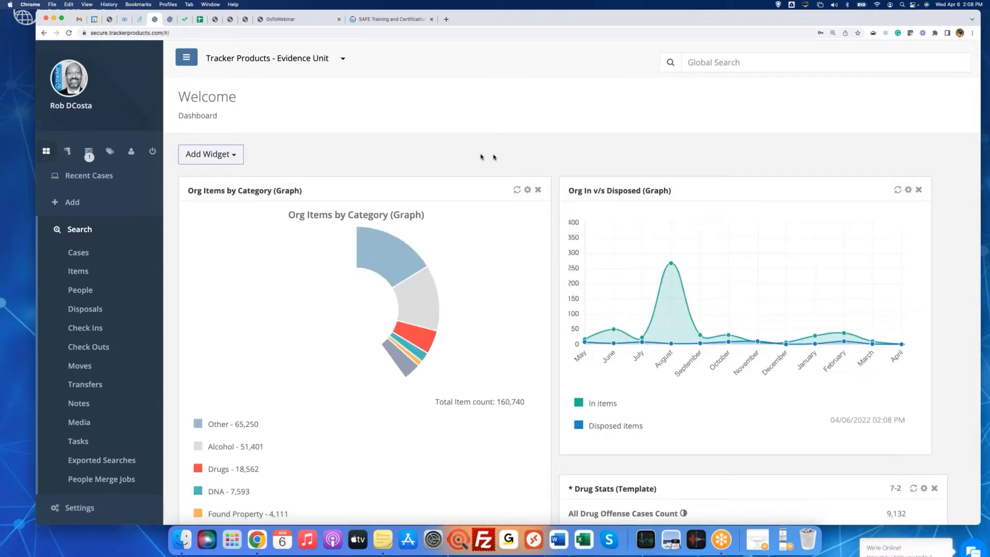
pyautogui.scroll(-1, 481, 157)
pyautogui.scroll(-1, 248, 155)
pyautogui.click(234, 103)
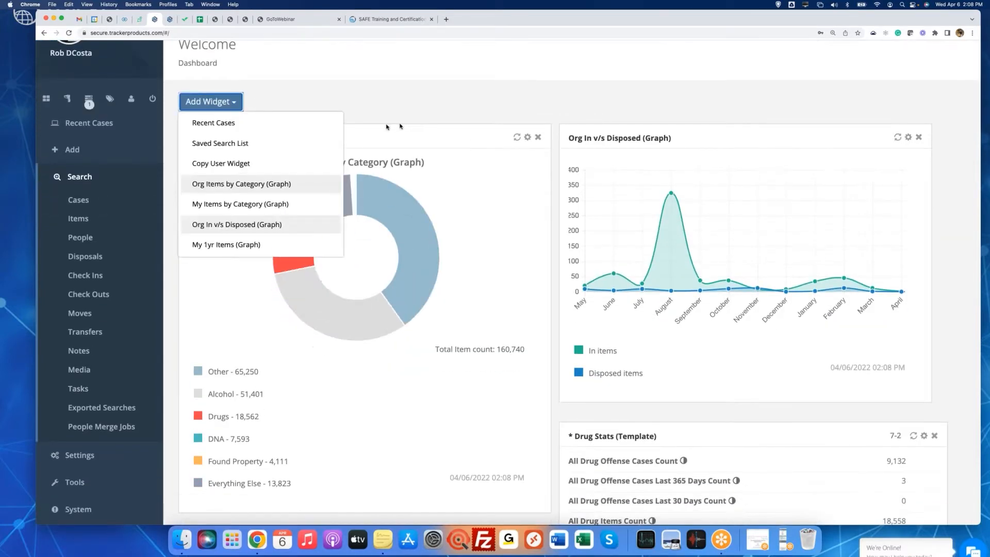
pyautogui.scroll(-3, 295, 171)
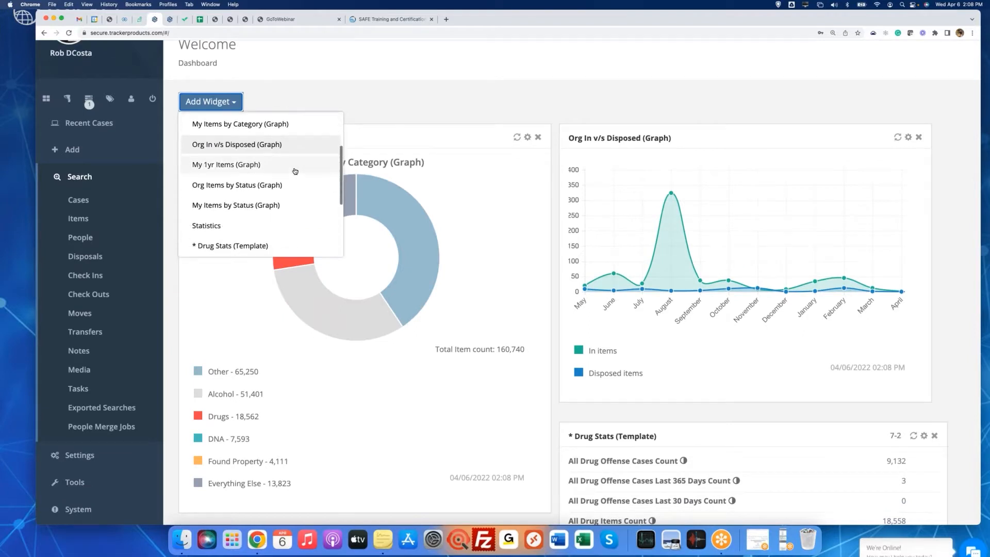
pyautogui.scroll(-1, 295, 171)
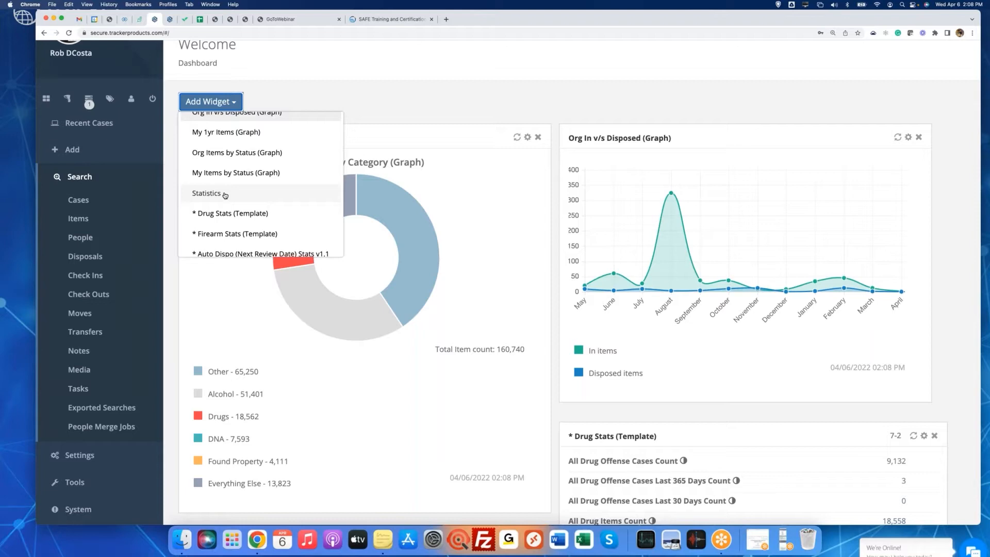
pyautogui.click(226, 195)
pyautogui.click(537, 199)
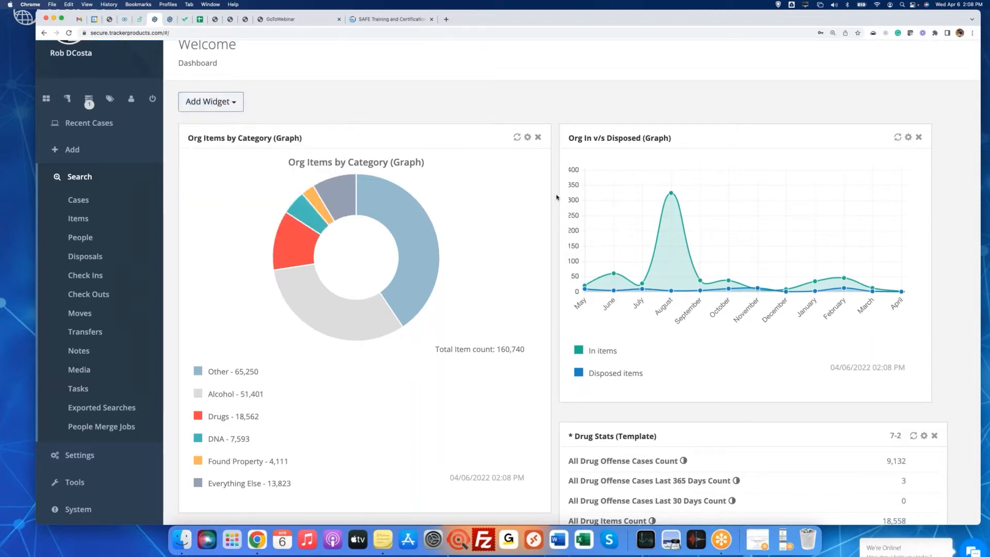
# Title the new statistics widget "Case and Item Information"
pyautogui.scroll(-10, 556, 197)
pyautogui.scroll(-6, 556, 197)
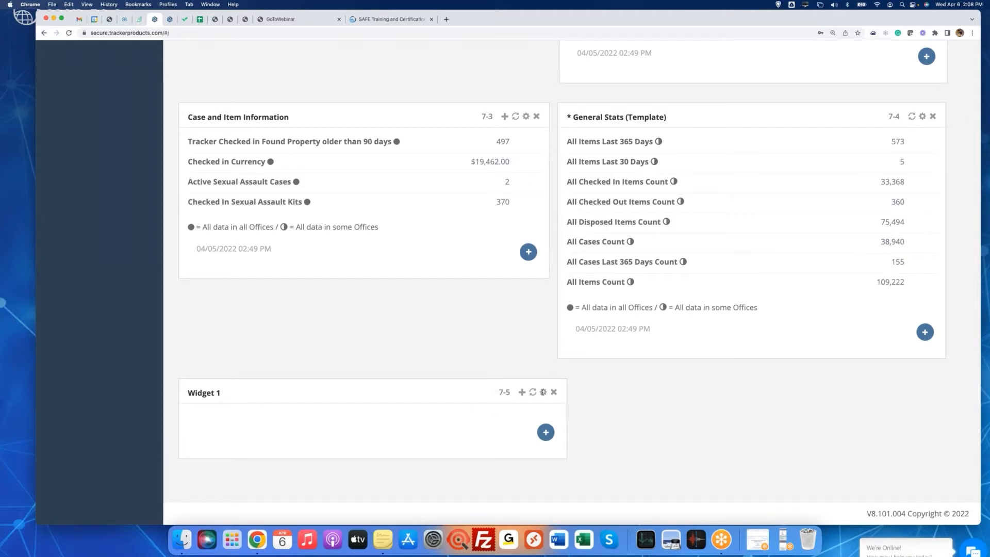
pyautogui.click(543, 392)
pyautogui.moveTo(472, 117); pyautogui.dragTo(411, 113)
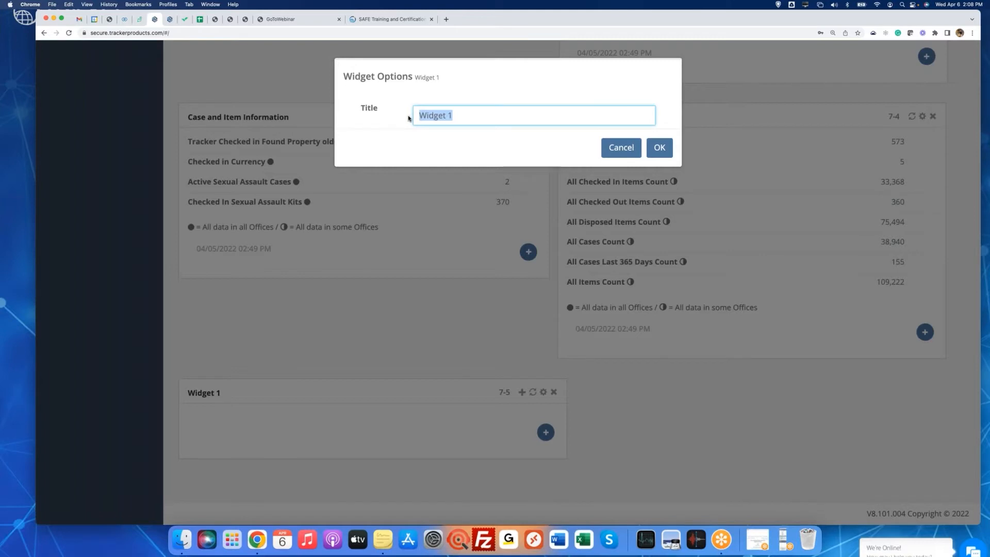
pyautogui.write('Case and Item Information')
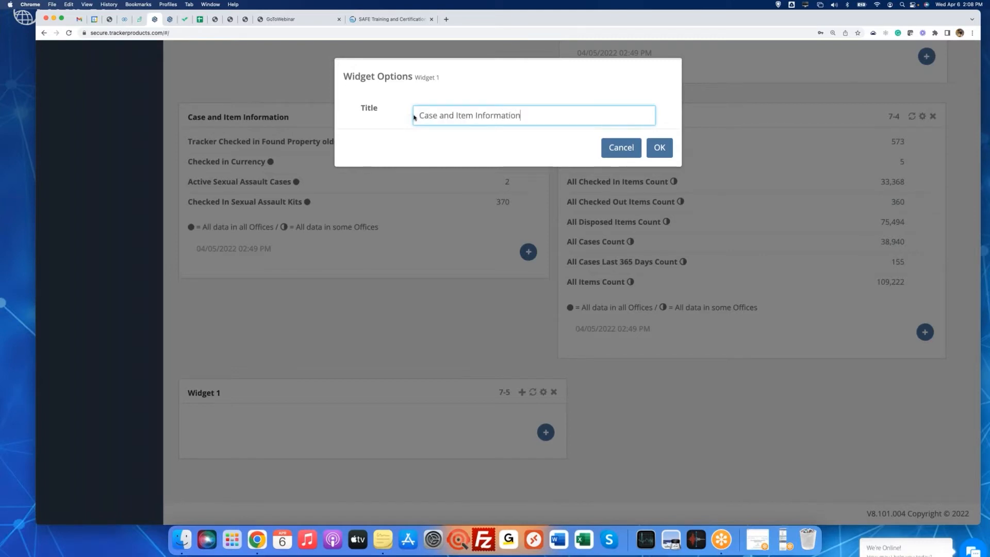
pyautogui.click(654, 150)
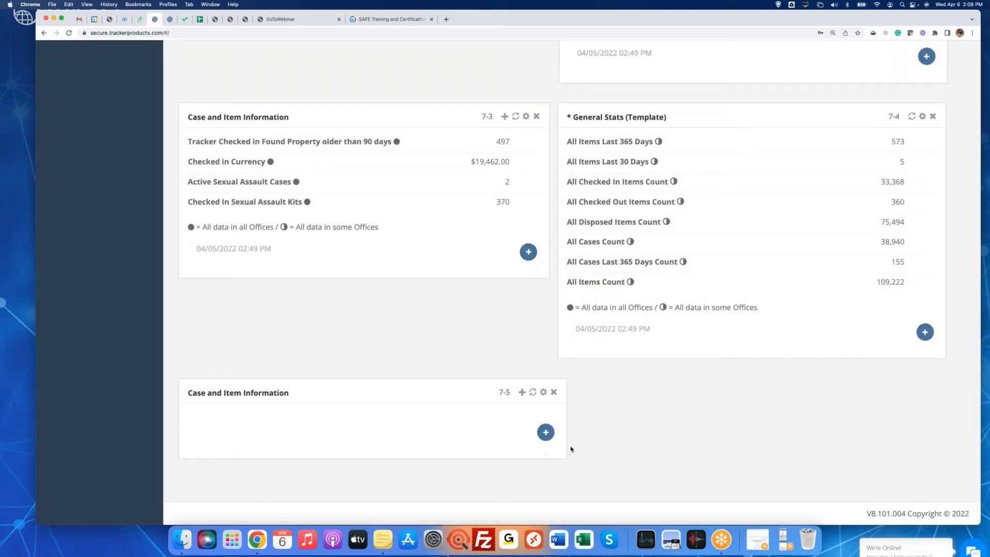
# Add a COUNT statistic to the new widget based on the officer's saved "total Cases" search
pyautogui.click(546, 434)
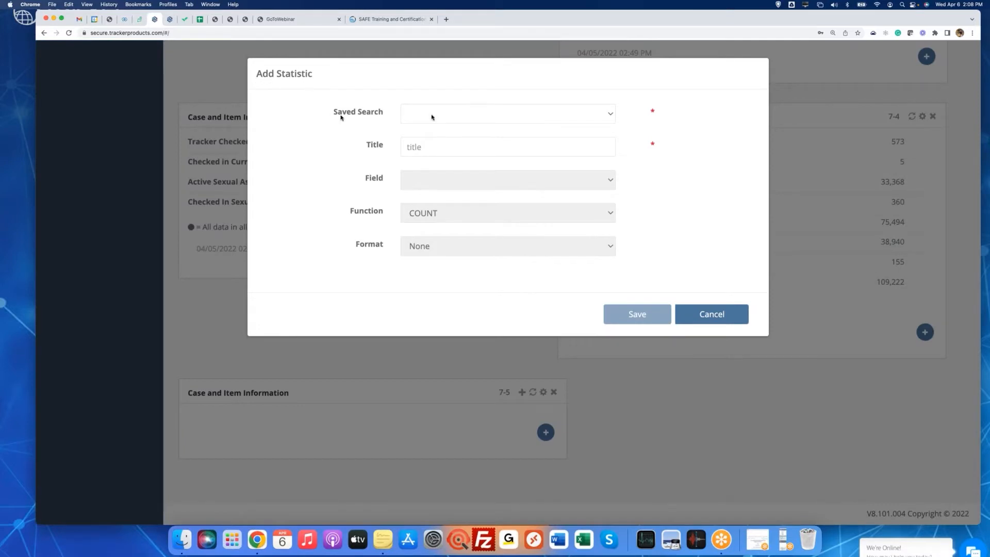
pyautogui.click(448, 116)
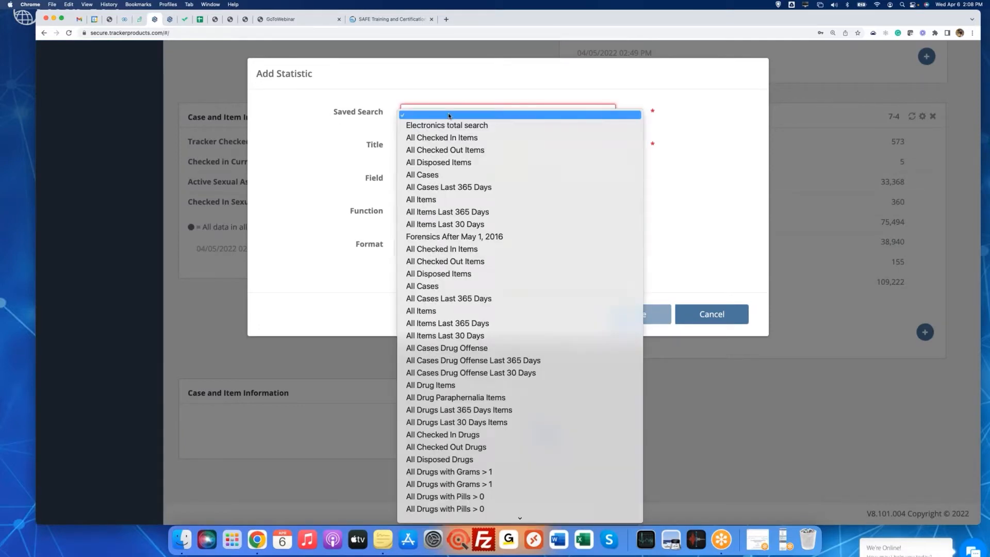
pyautogui.scroll(-5, 478, 227)
pyautogui.scroll(-2, 478, 230)
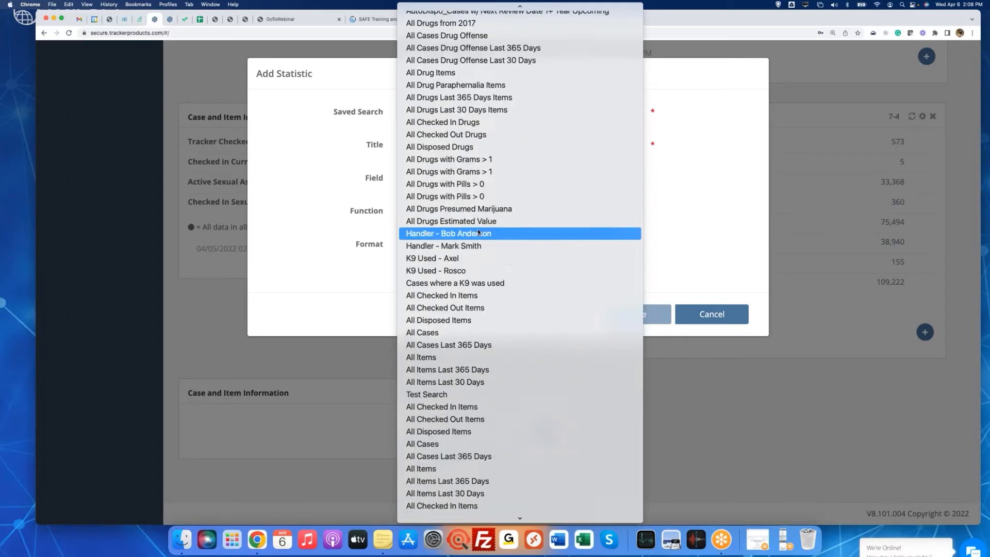
pyautogui.scroll(10, 478, 227)
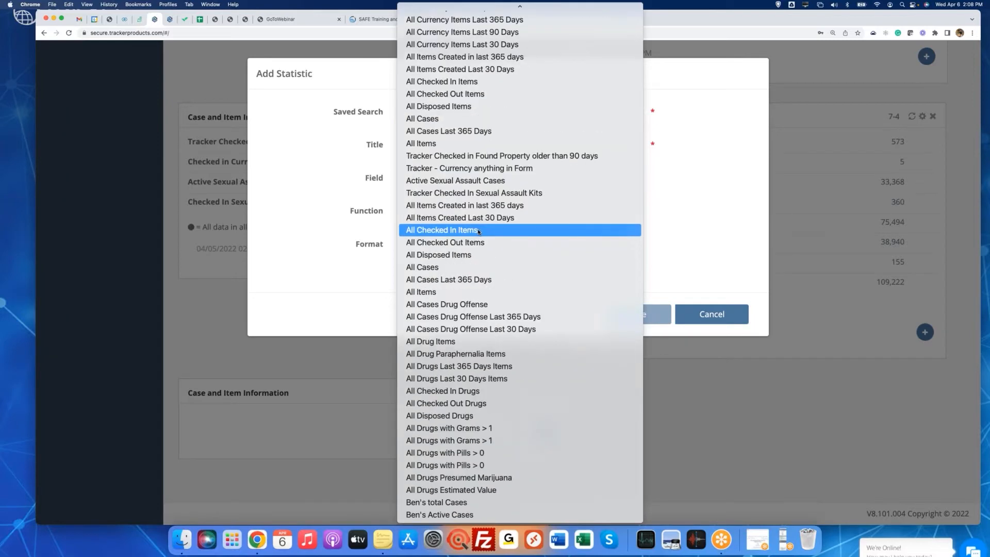
pyautogui.click(481, 503)
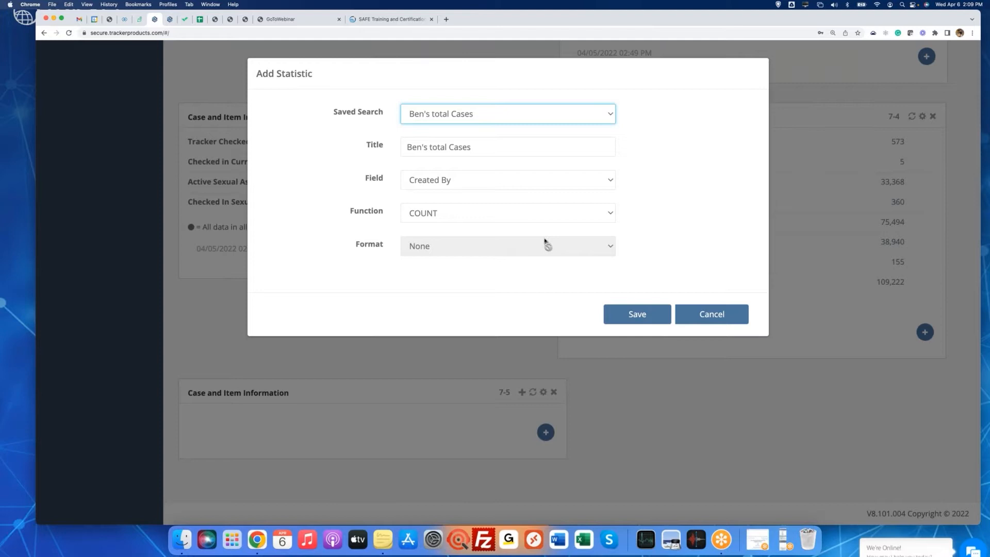
pyautogui.click(621, 313)
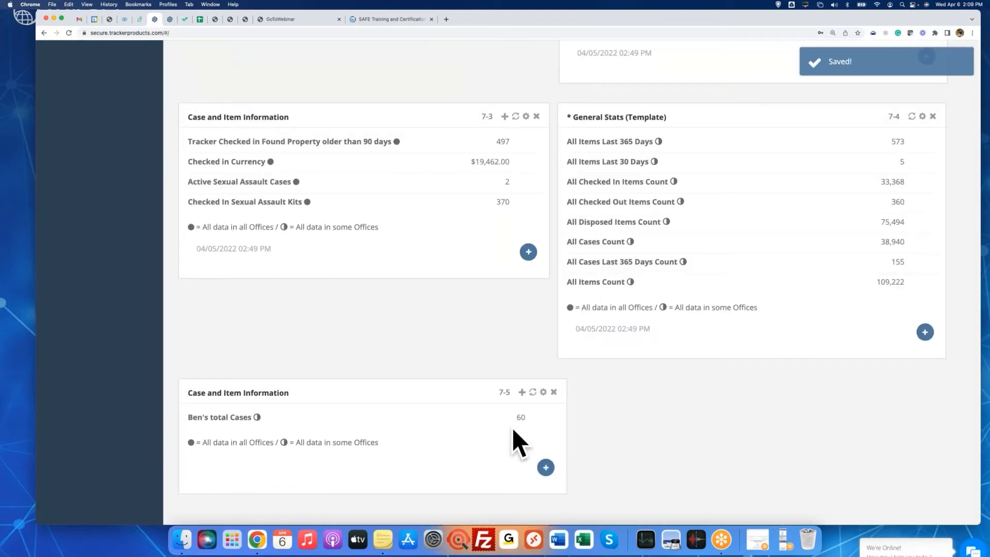
# Add a second COUNT statistic to the same widget based on the officer's saved "Active Cases" search
pyautogui.click(545, 467)
pyautogui.click(546, 467)
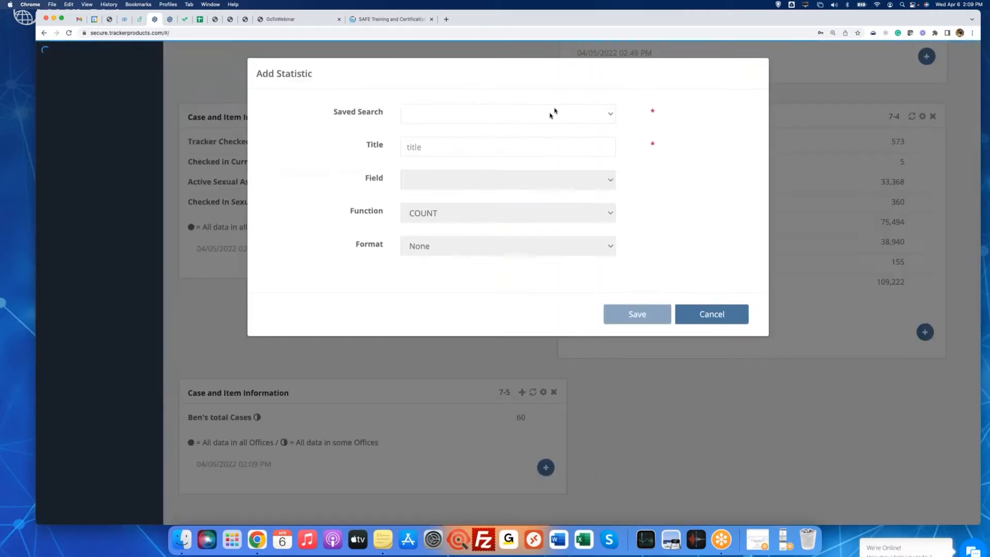
pyautogui.click(550, 110)
pyautogui.scroll(-5, 519, 232)
pyautogui.scroll(-15, 520, 233)
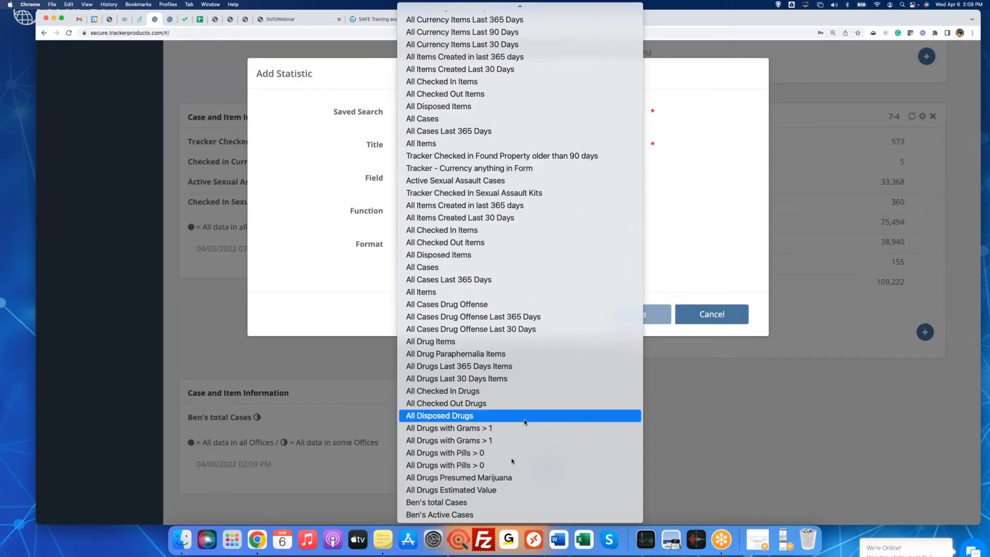
pyautogui.click(479, 514)
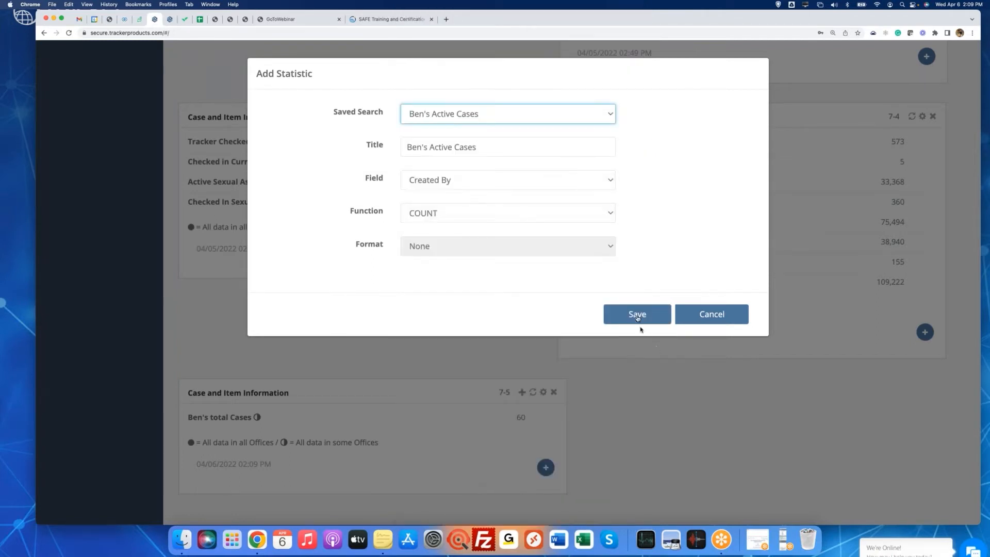
pyautogui.click(637, 315)
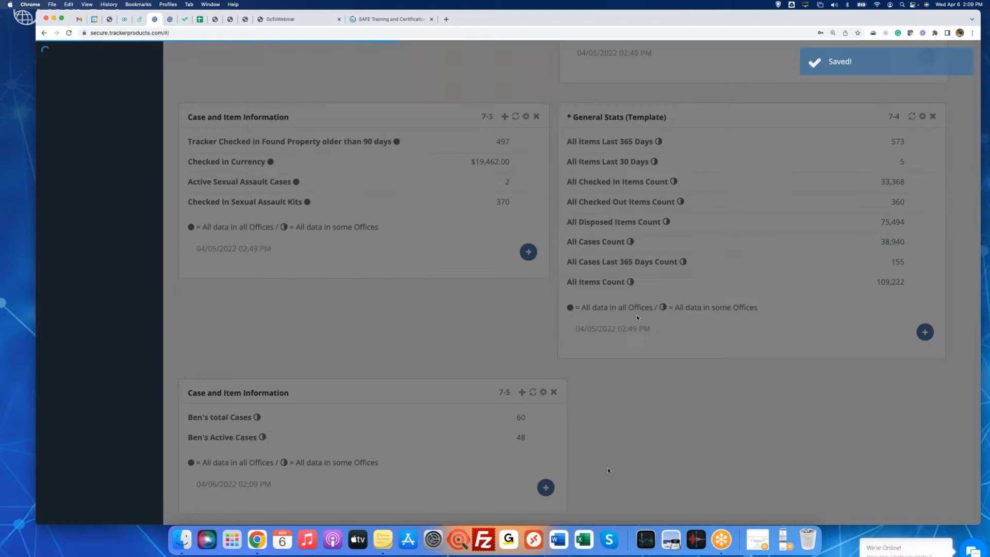
# Examine the new widget's statistics and highlight its last-updated date and time
pyautogui.scroll(-3, 635, 470)
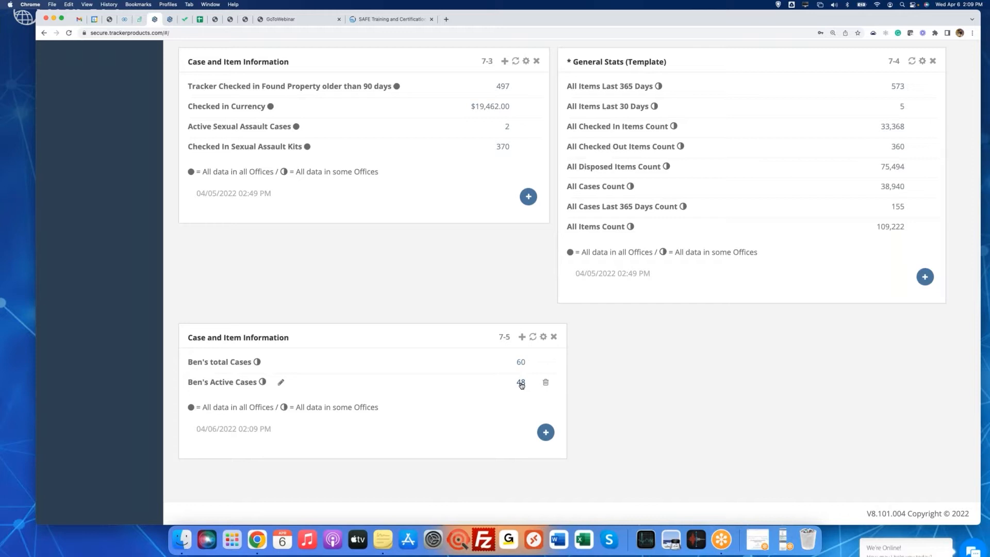
pyautogui.moveTo(195, 431); pyautogui.dragTo(320, 435)
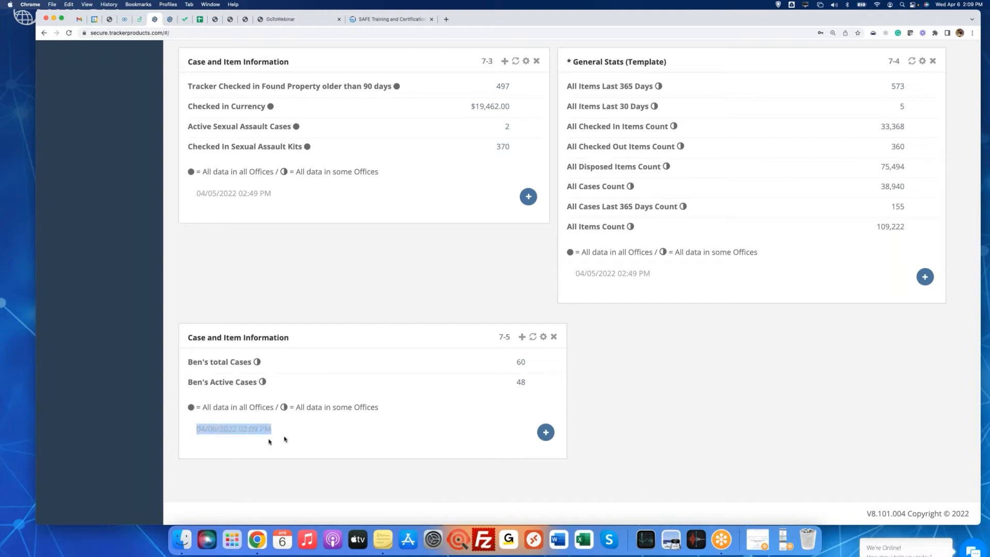
pyautogui.click(298, 433)
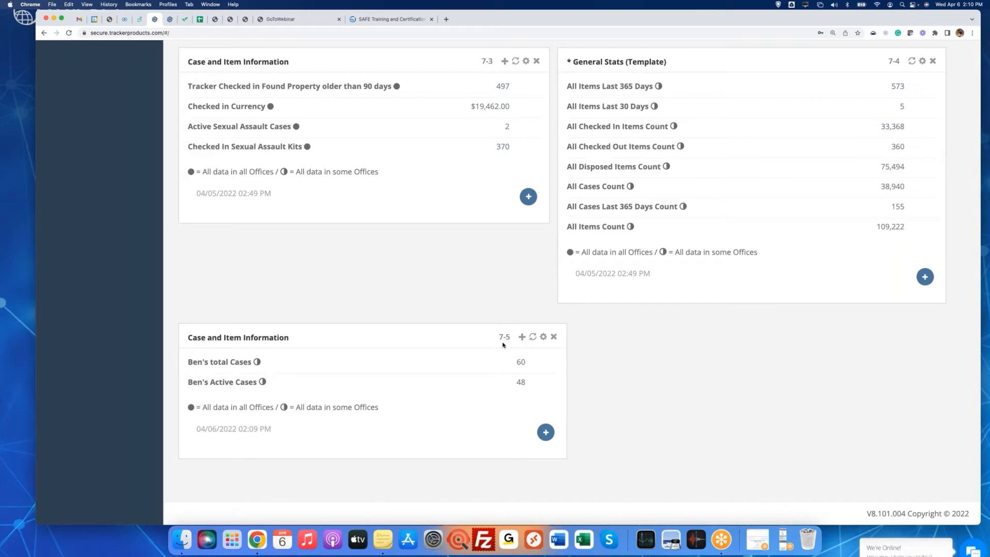
# Start copying a user widget by entering Widget Id 7-5, and cancel the copy
pyautogui.scroll(10, 498, 303)
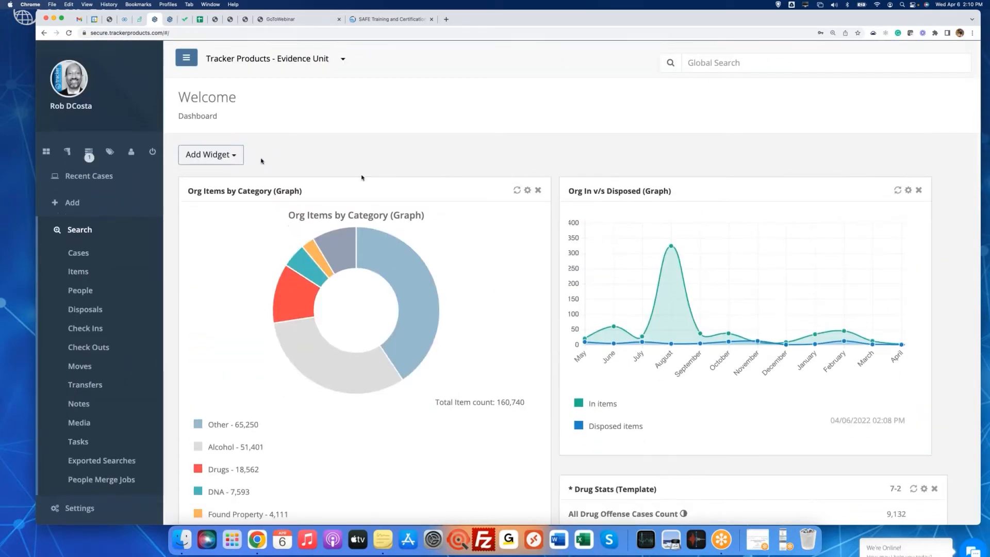
pyautogui.click(221, 155)
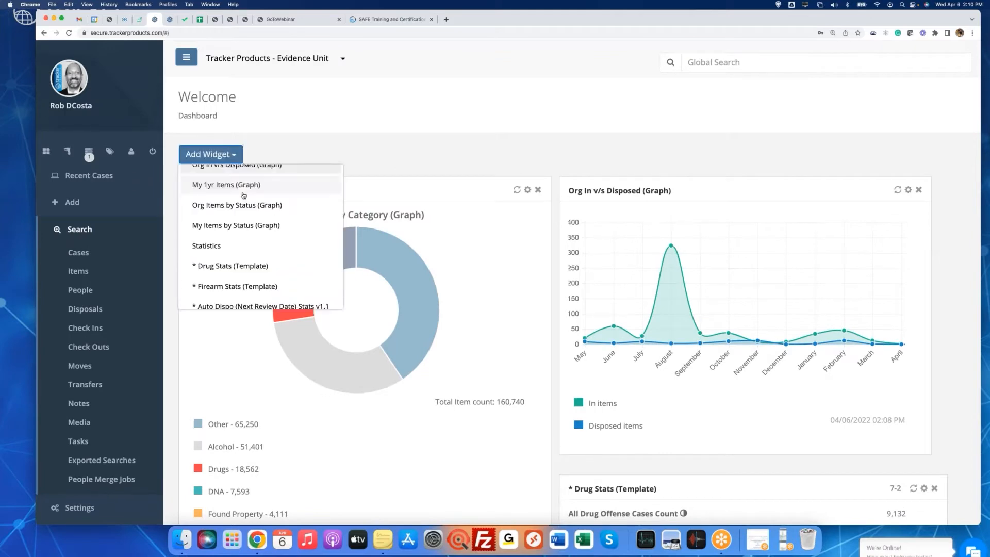
pyautogui.scroll(5, 224, 180)
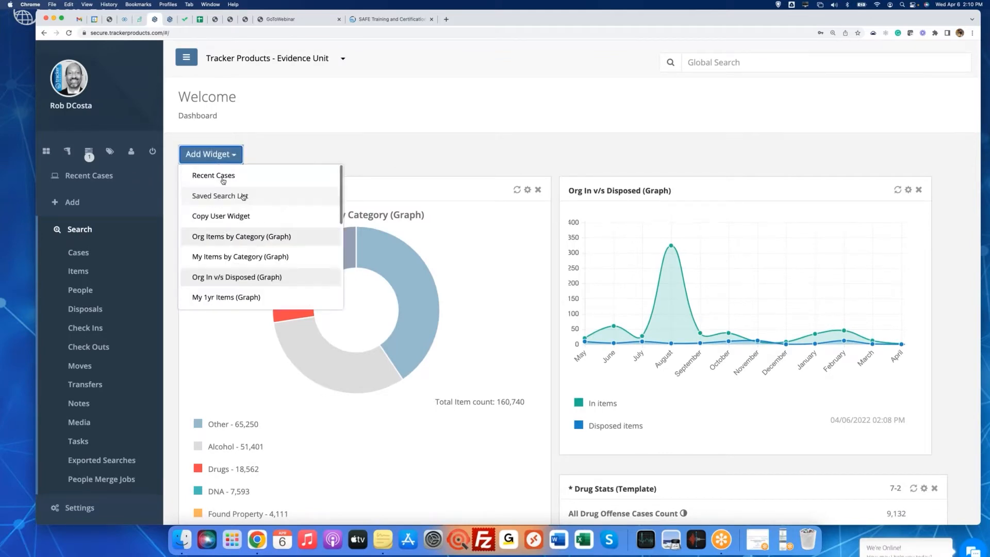
pyautogui.click(262, 217)
pyautogui.click(445, 116)
pyautogui.write('7-5')
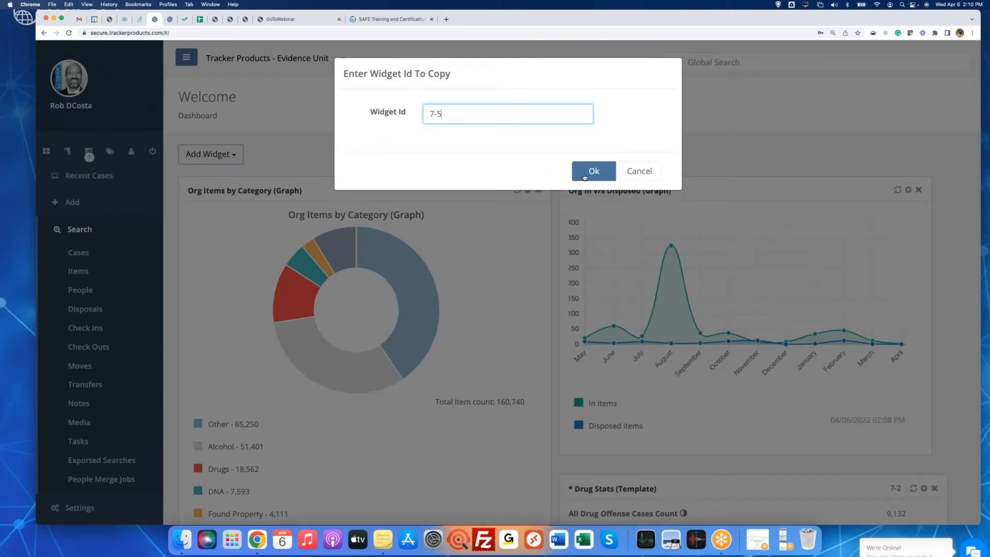
pyautogui.click(633, 177)
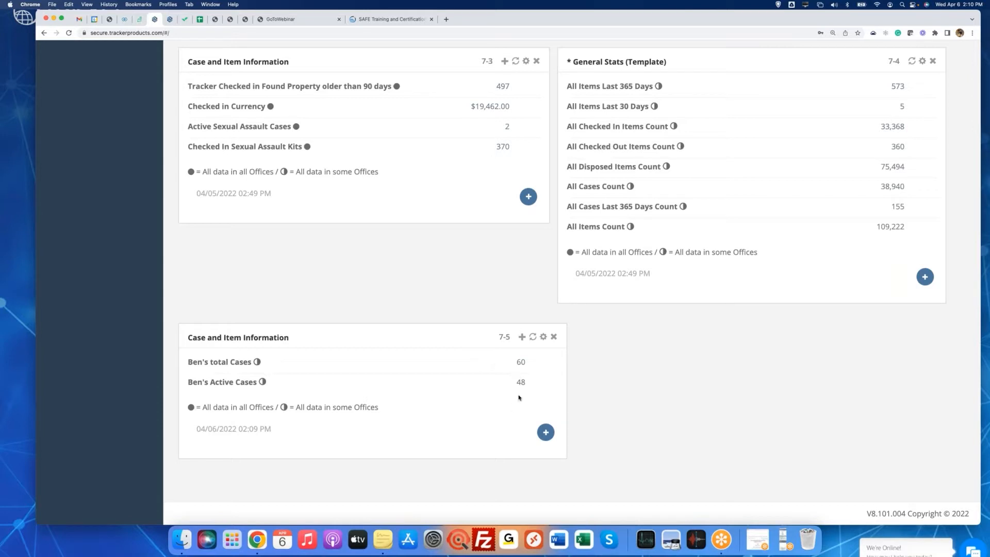
# Narrow the new Case and Item Information widget slightly to about the width of the widget above it
pyautogui.moveTo(524, 367)
pyautogui.moveTo(567, 365); pyautogui.dragTo(553, 367)
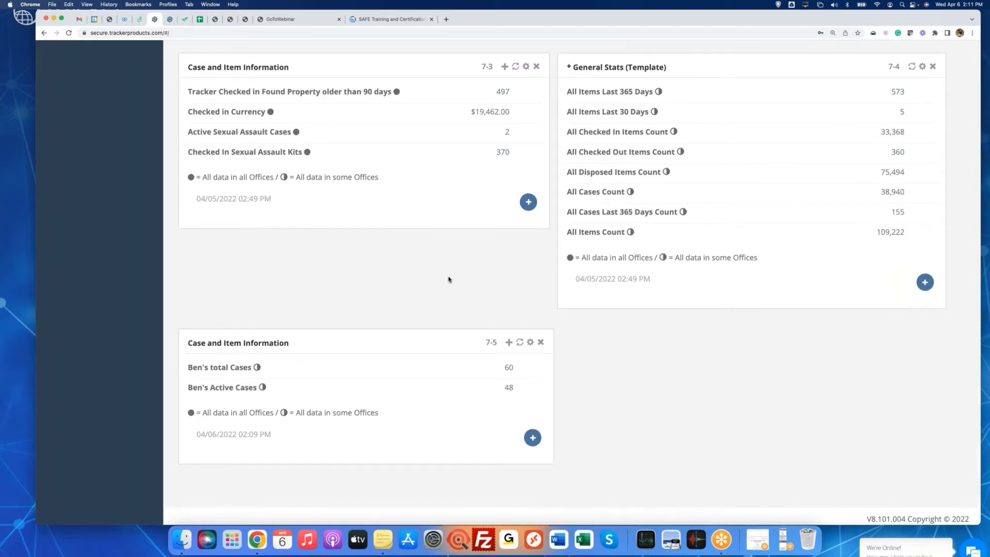
# Open the advanced search for items and set the Category filter to Drugs
pyautogui.scroll(10, 449, 278)
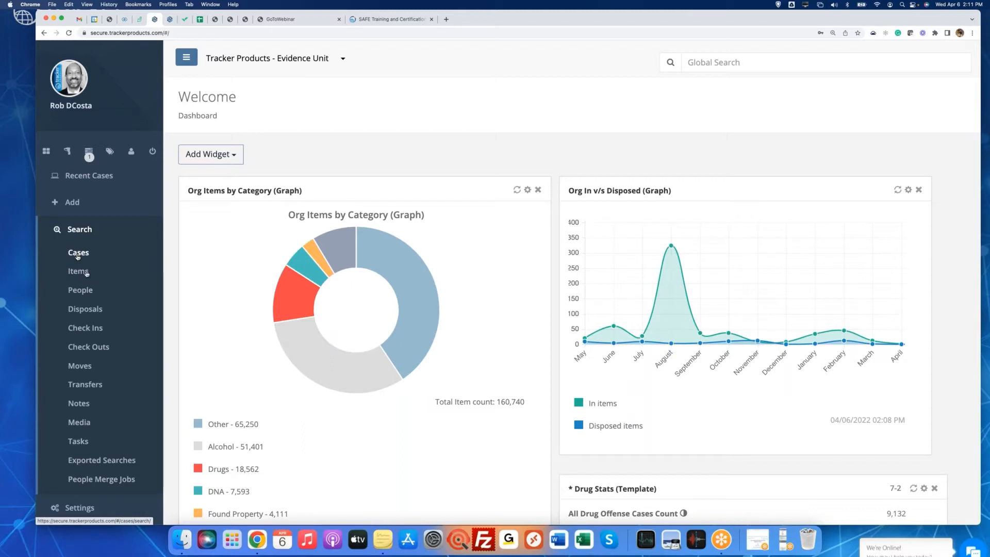
pyautogui.click(84, 274)
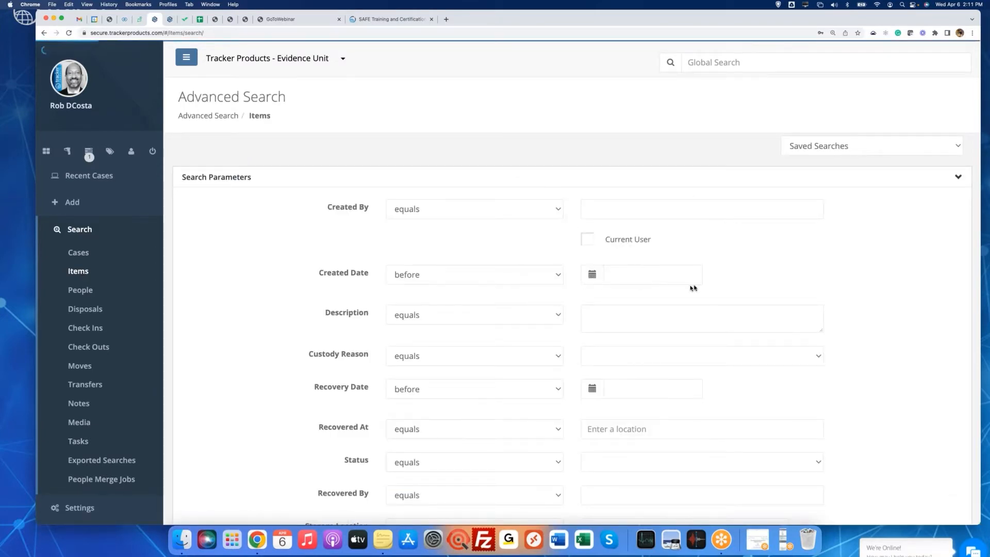
pyautogui.scroll(-3, 694, 288)
pyautogui.scroll(-5, 694, 288)
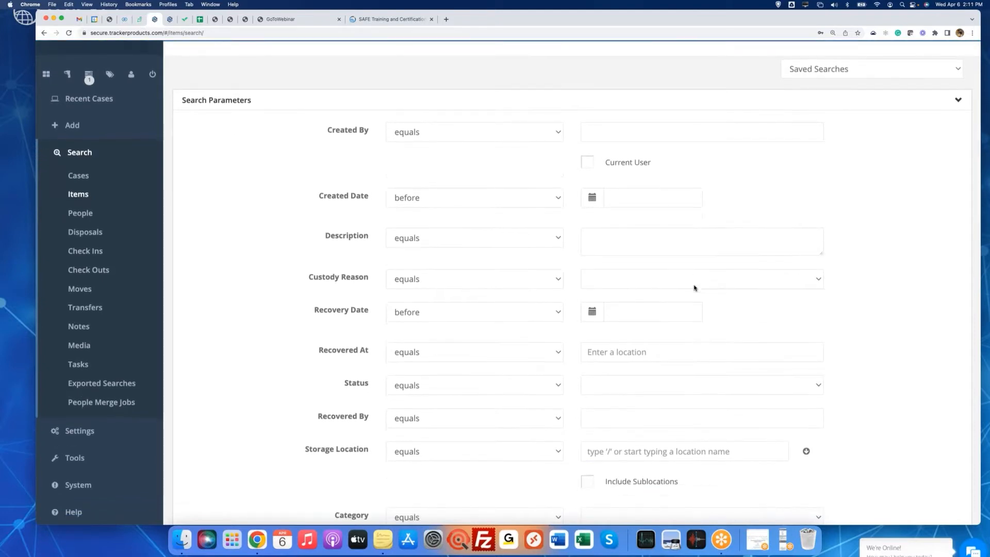
pyautogui.scroll(2, 694, 288)
pyautogui.scroll(5, 694, 287)
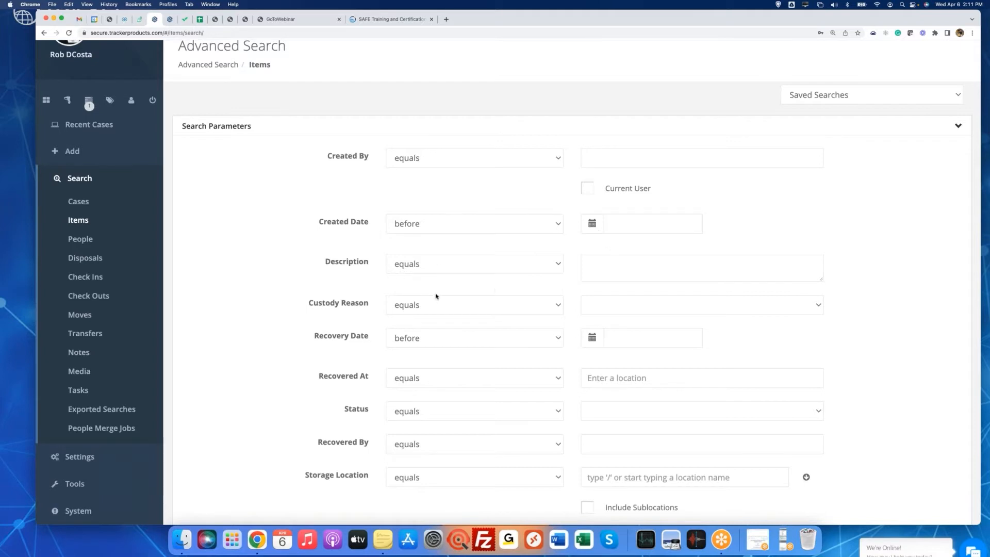
pyautogui.scroll(-4, 605, 279)
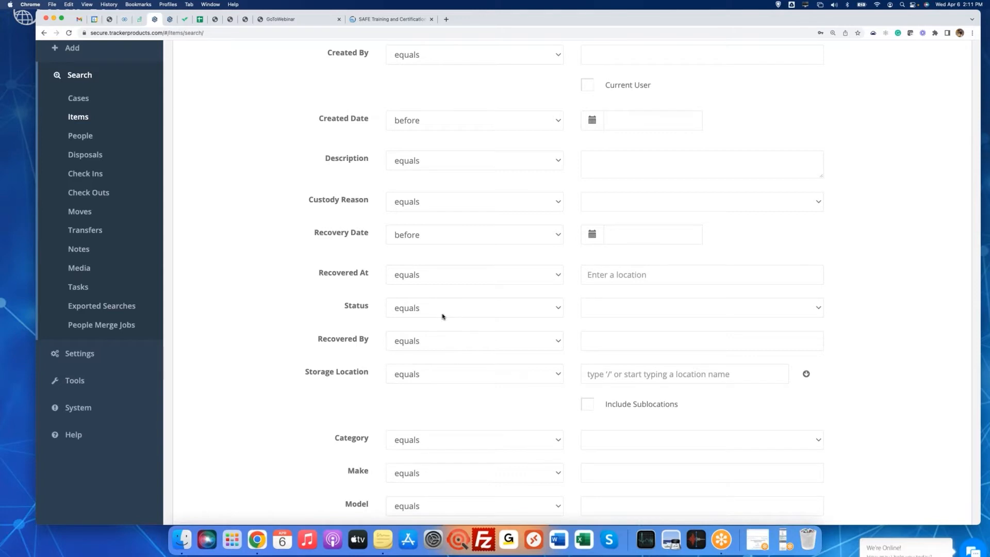
pyautogui.scroll(-6, 443, 317)
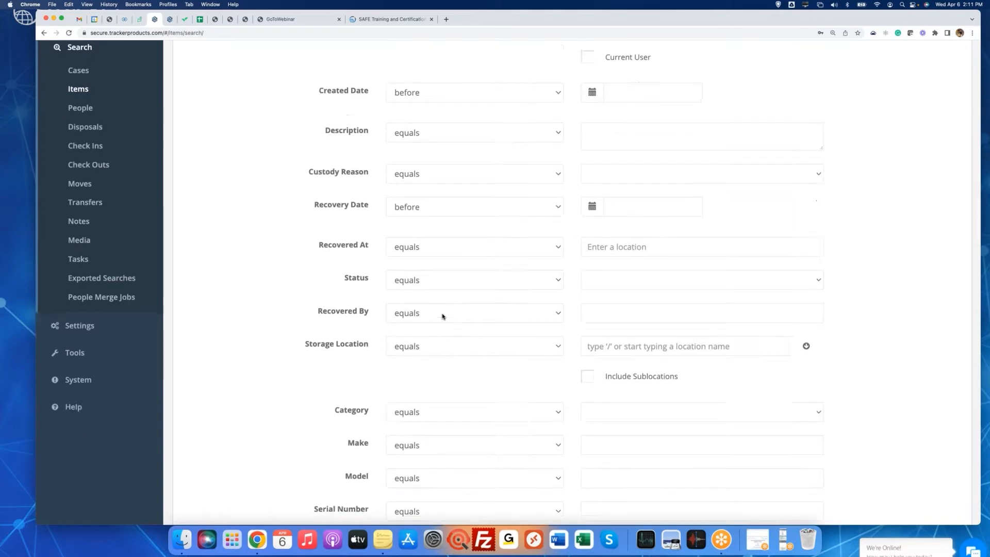
pyautogui.click(641, 270)
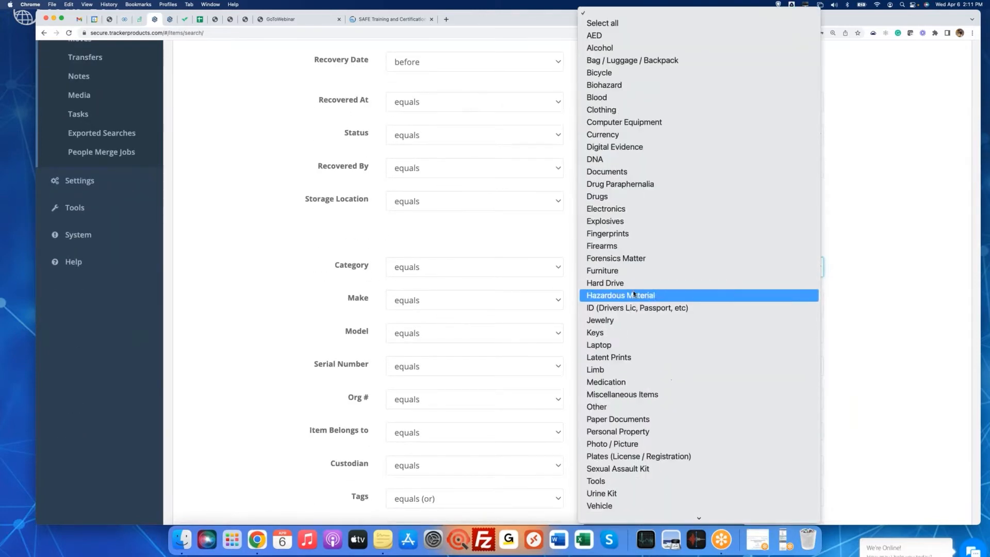
pyautogui.click(632, 196)
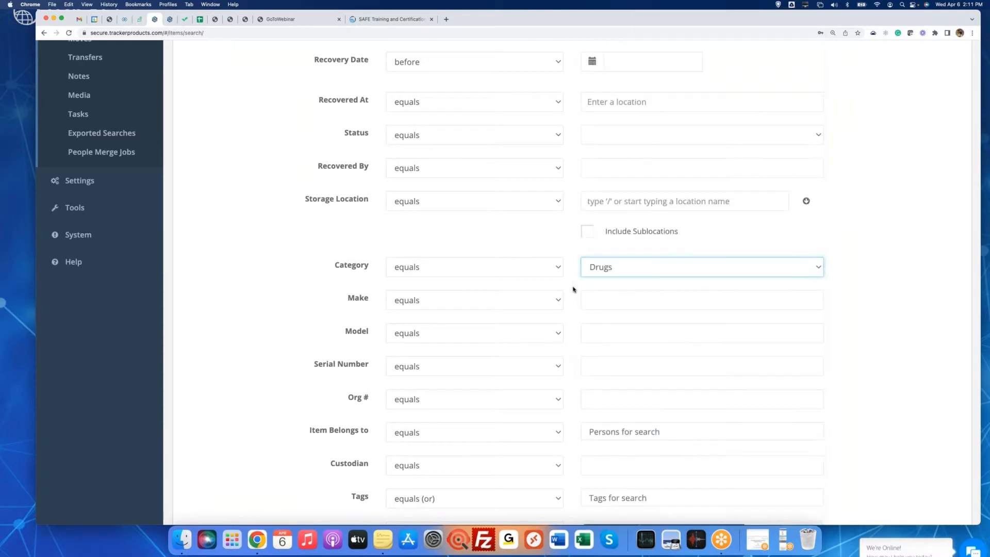
# Remove the test office and Lower Cletusville PD from the Offices filter and run the item search
pyautogui.scroll(-14, 573, 289)
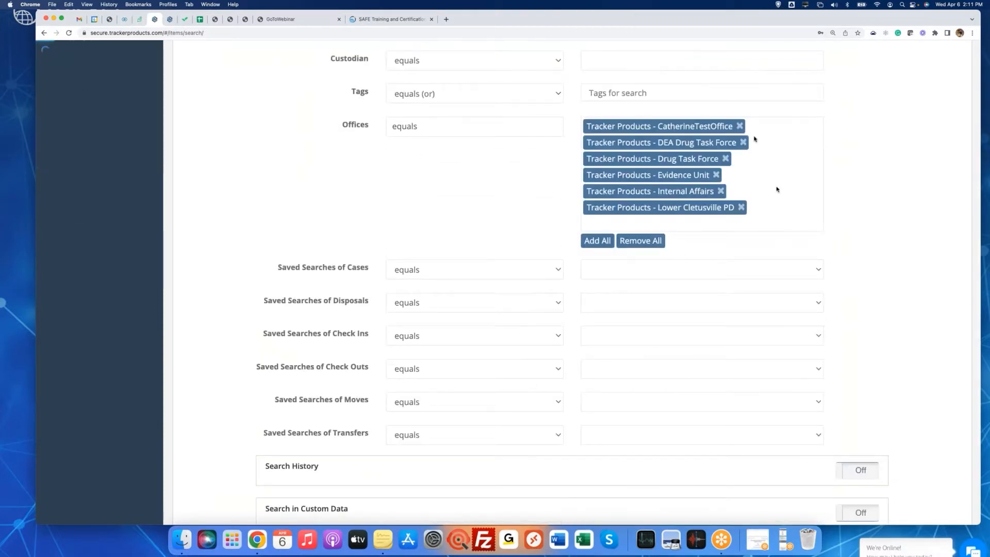
pyautogui.click(739, 126)
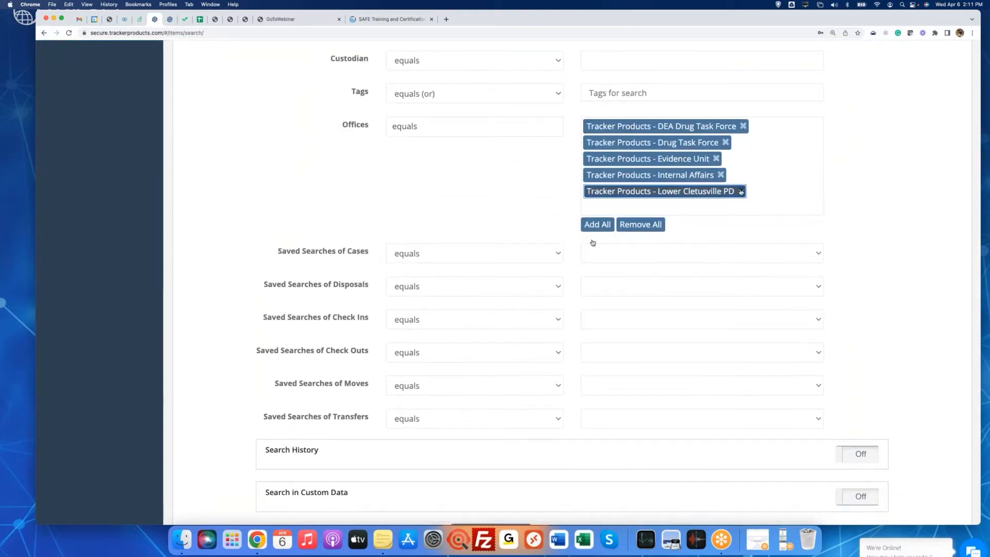
pyautogui.click(741, 191)
pyautogui.scroll(-5, 570, 246)
pyautogui.click(494, 375)
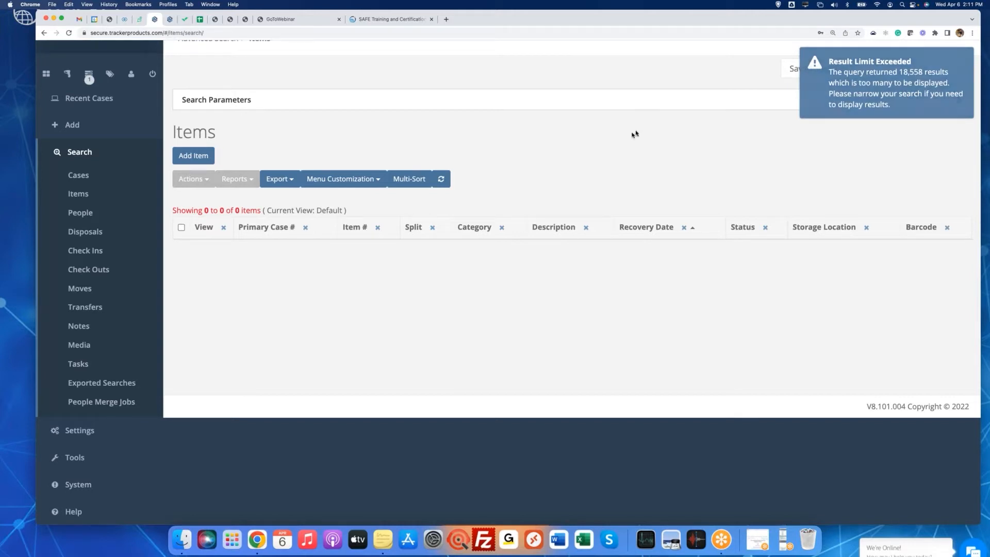
# Reopen the search parameters, set the item Status to Checked In, and run the search again
pyautogui.click(647, 105)
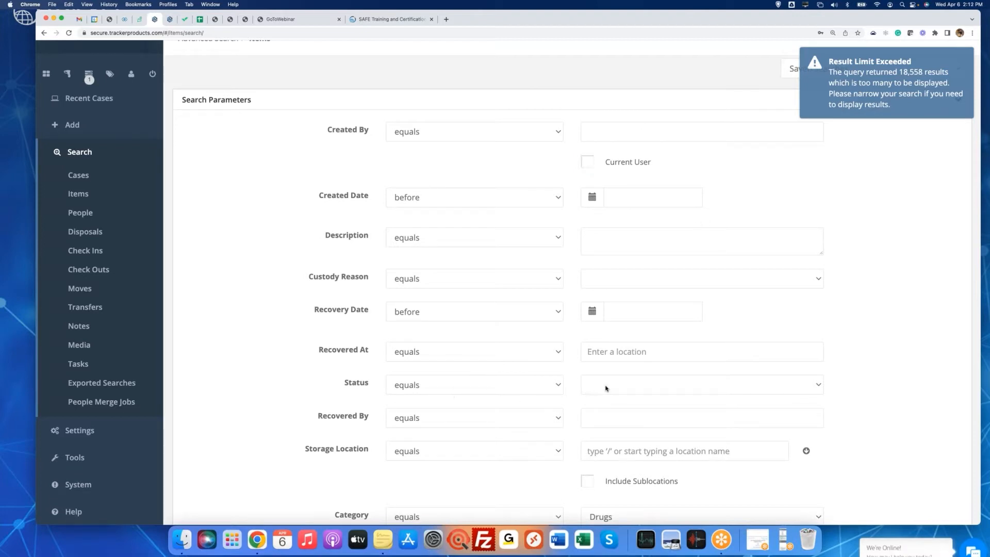
pyautogui.click(606, 388)
pyautogui.click(623, 410)
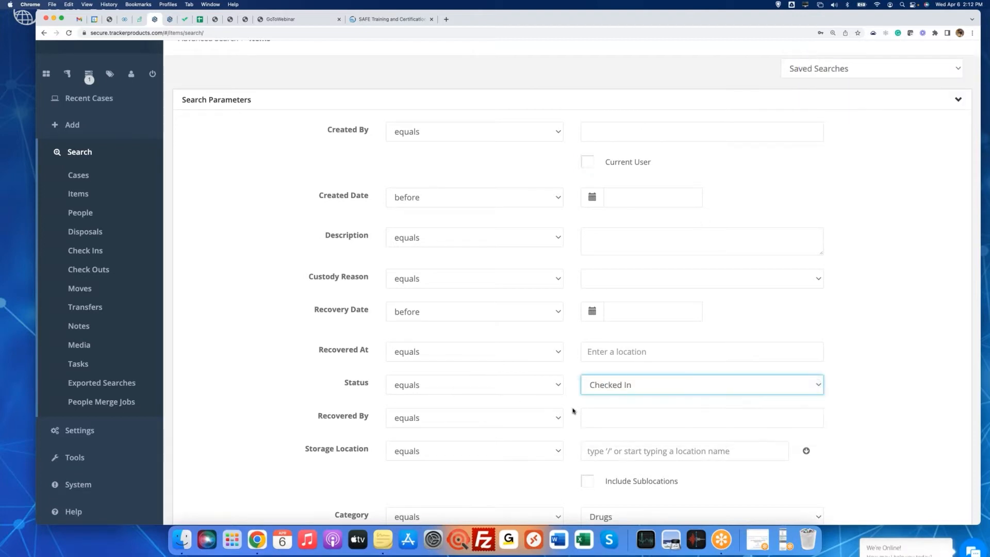
pyautogui.scroll(-12, 573, 411)
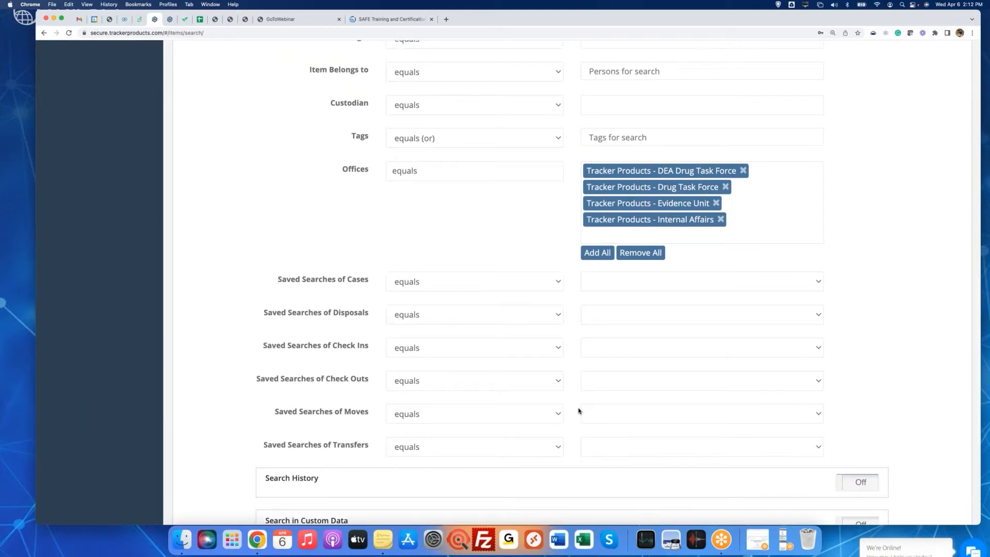
pyautogui.scroll(-5, 579, 411)
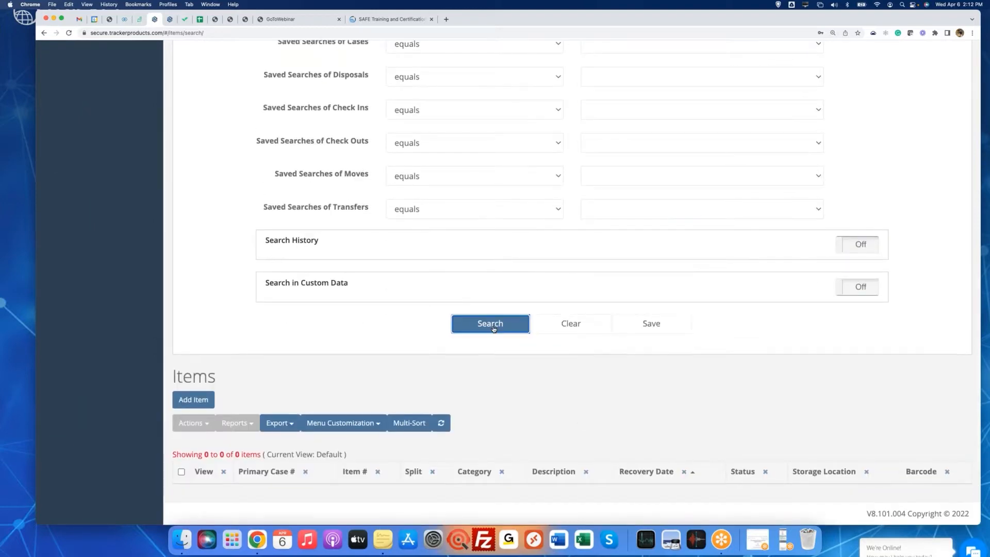
pyautogui.click(491, 324)
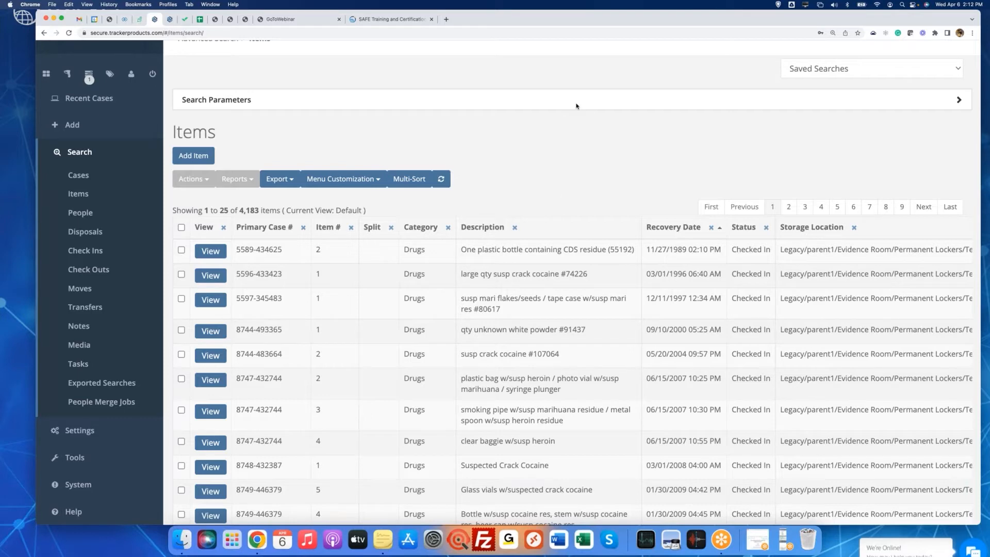
# Reopen the search parameters and set the Created Date condition to between
pyautogui.click(577, 104)
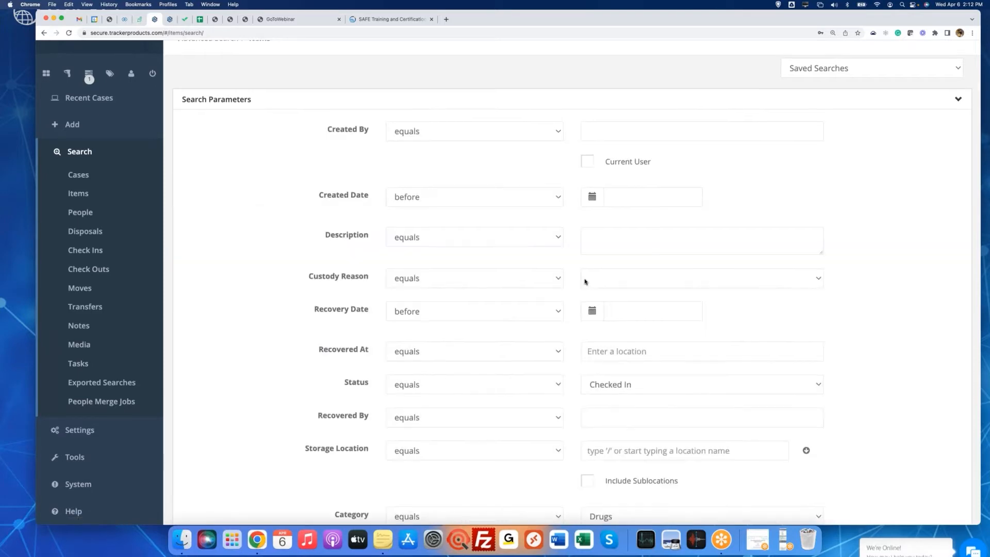
pyautogui.scroll(-5, 585, 279)
pyautogui.scroll(-8, 585, 279)
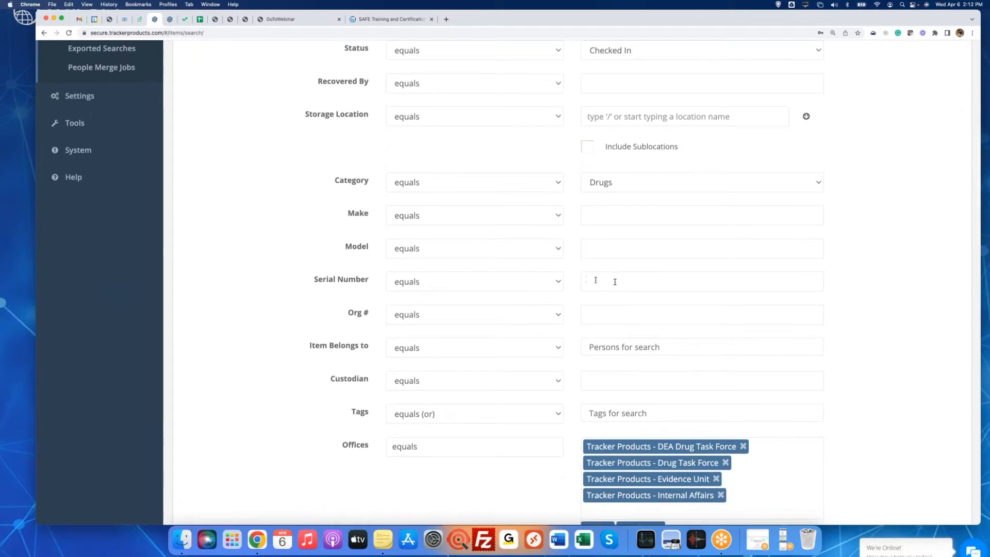
pyautogui.scroll(-6, 613, 281)
pyautogui.scroll(17, 613, 283)
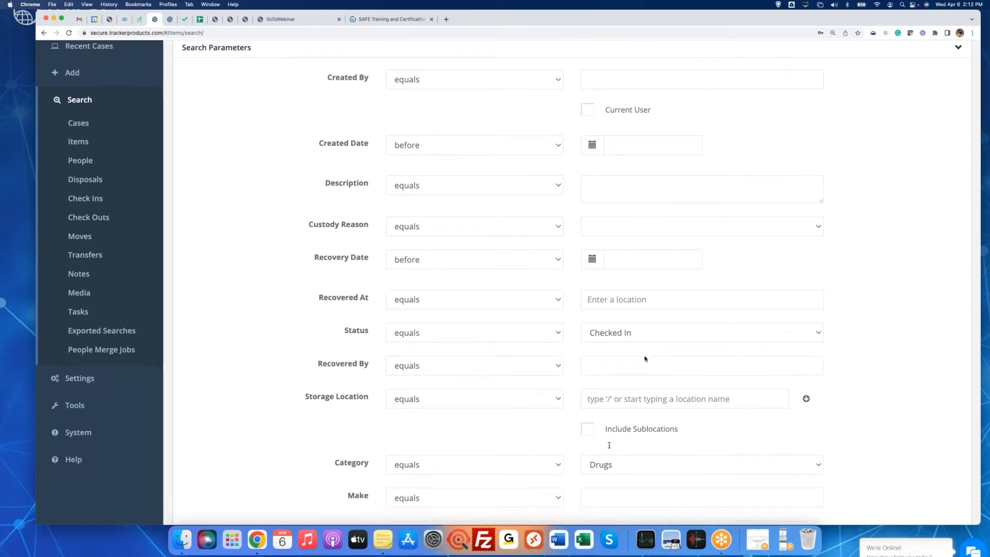
pyautogui.scroll(-3, 645, 359)
pyautogui.scroll(5, 572, 273)
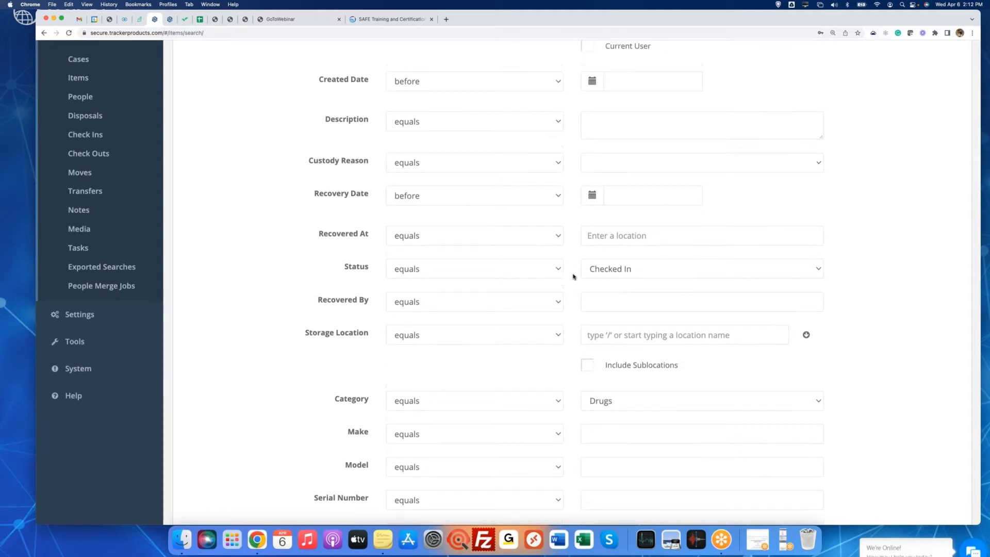
pyautogui.moveTo(309, 198); pyautogui.dragTo(377, 196)
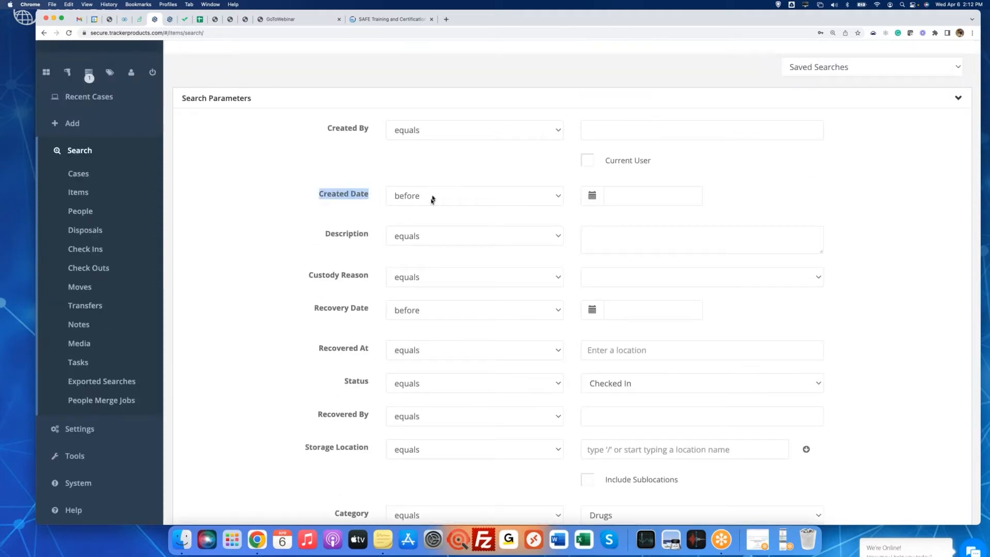
pyautogui.click(431, 199)
pyautogui.click(426, 222)
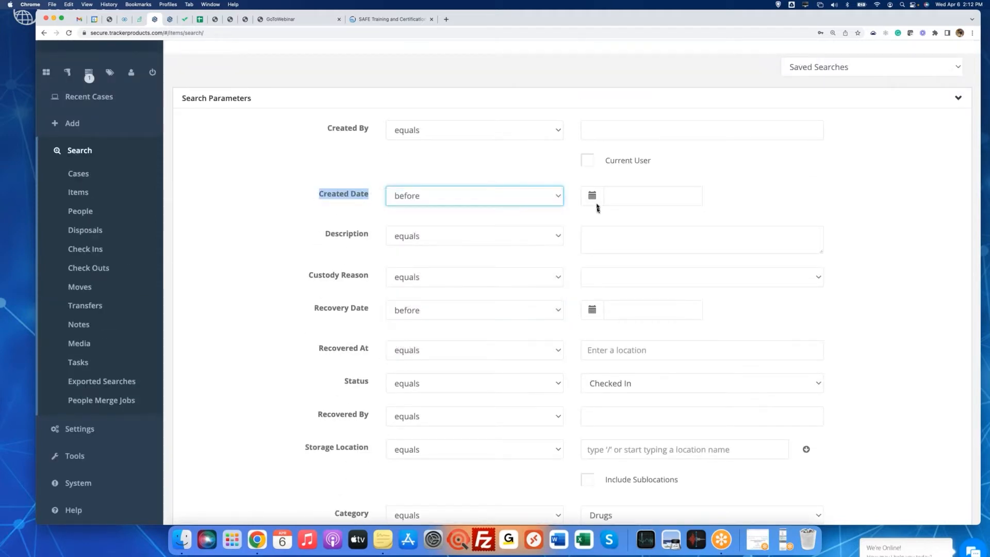
# Set the start of the Created Date range to 01/01/21
pyautogui.click(592, 196)
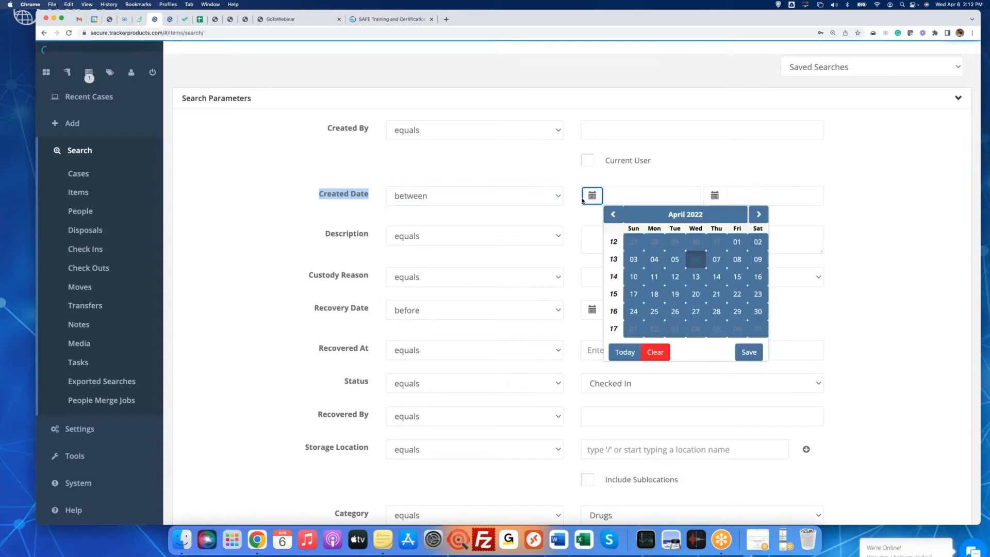
pyautogui.click(613, 214)
pyautogui.click(614, 214)
pyautogui.click(614, 214)
pyautogui.click(613, 215)
pyautogui.click(614, 214)
pyautogui.click(613, 215)
pyautogui.click(614, 215)
pyautogui.click(614, 215)
pyautogui.click(613, 215)
pyautogui.click(614, 215)
pyautogui.click(614, 215)
pyautogui.click(614, 216)
pyautogui.click(614, 216)
pyautogui.click(614, 216)
pyautogui.click(614, 216)
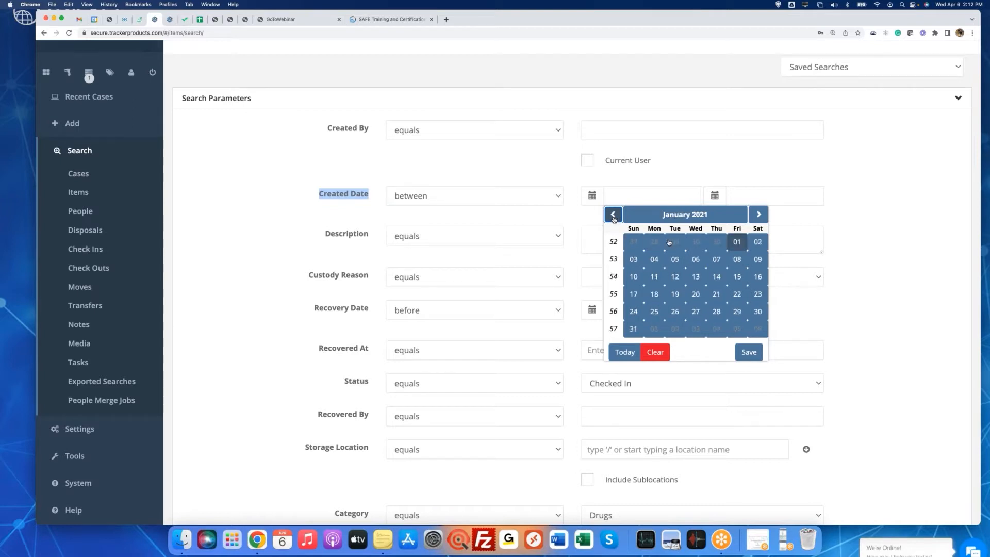
pyautogui.click(737, 242)
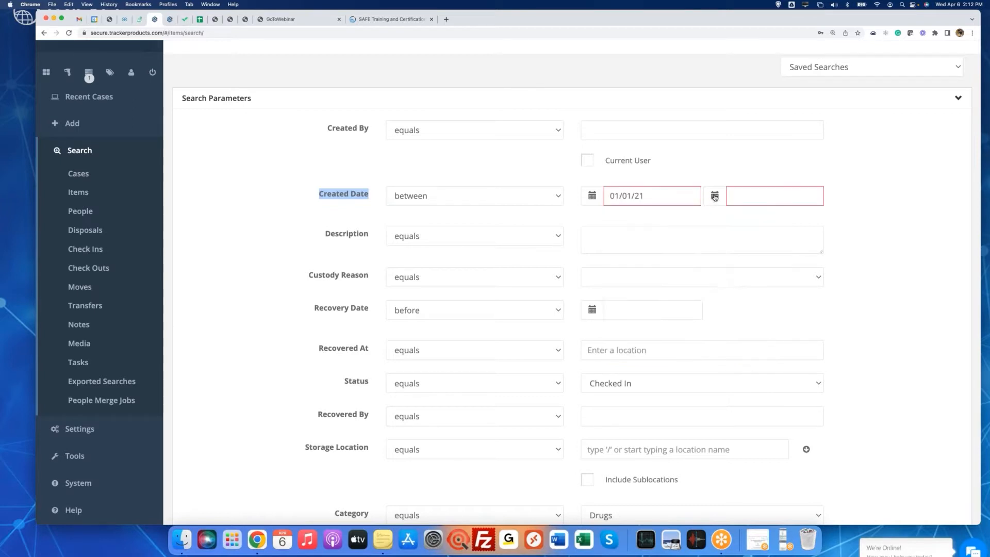
# Set the end of the Created Date range to 12/31/21 and run the item search
pyautogui.click(715, 195)
pyautogui.click(736, 215)
pyautogui.click(736, 214)
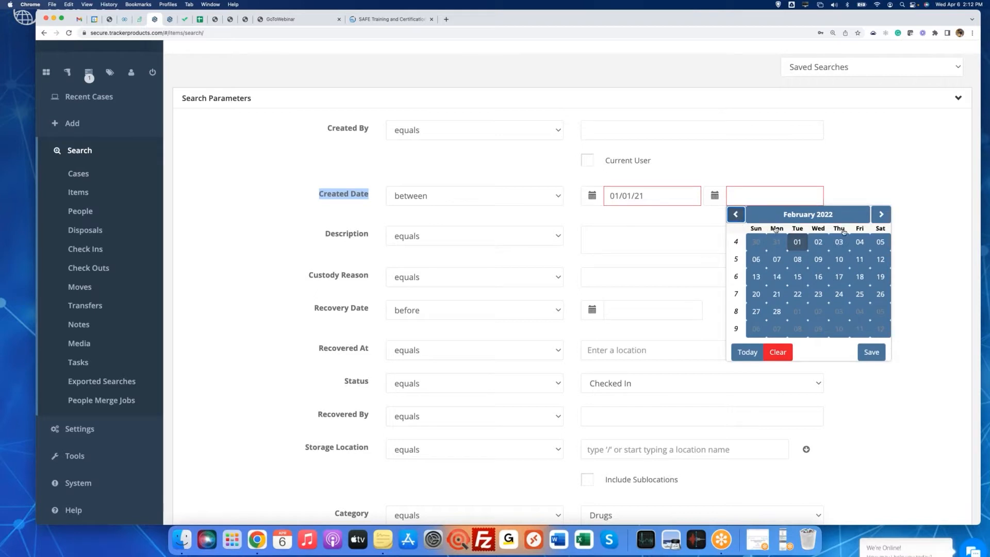
pyautogui.click(736, 214)
pyautogui.click(736, 214)
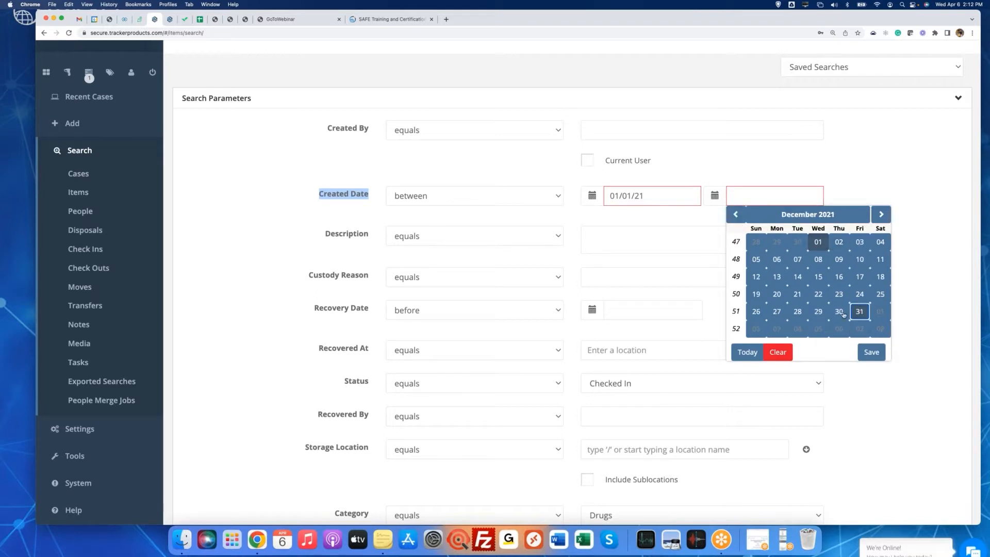
pyautogui.click(859, 312)
pyautogui.scroll(-5, 603, 310)
pyautogui.scroll(-10, 603, 310)
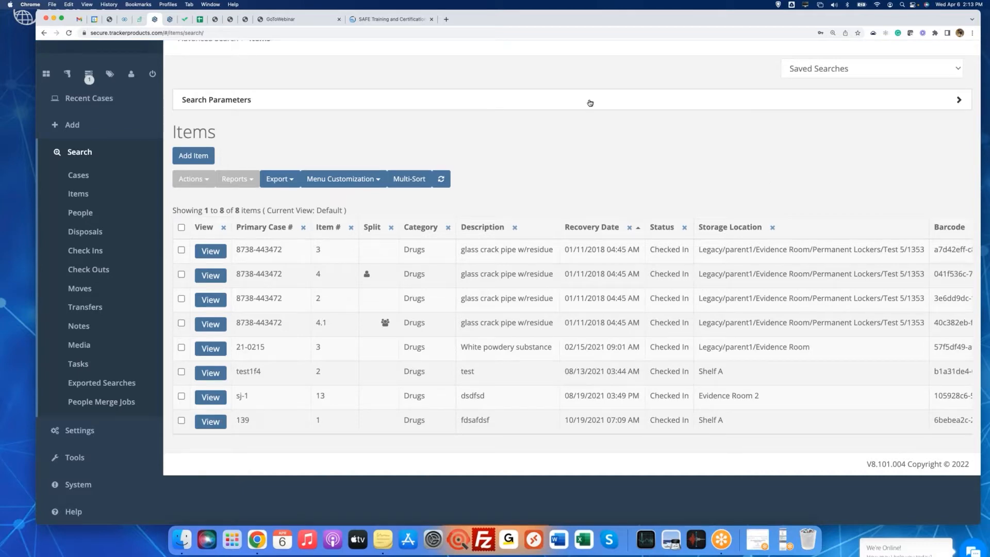
# Reopen the search parameters, check the date, status and category conditions, and save the search as Checked in drugs from 2021
pyautogui.click(590, 103)
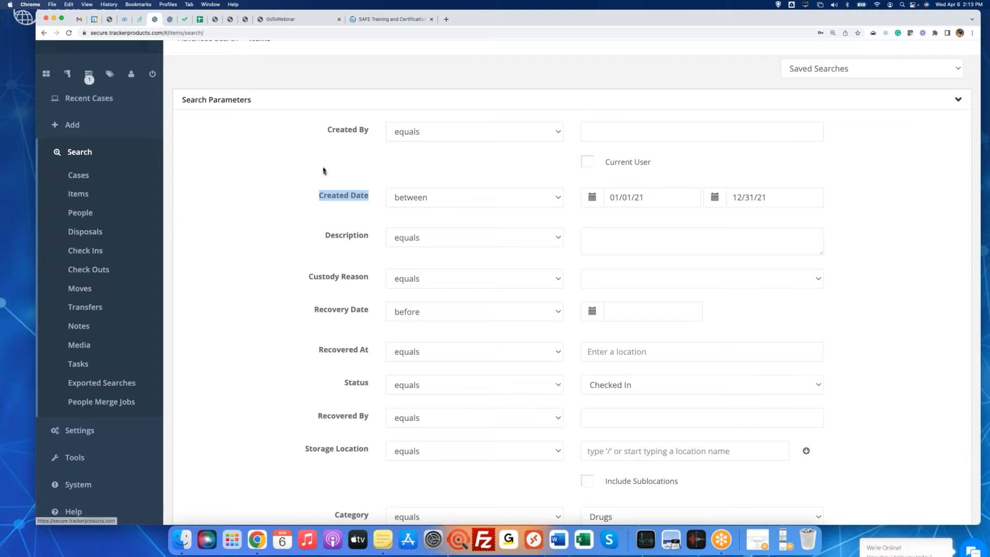
pyautogui.click(323, 171)
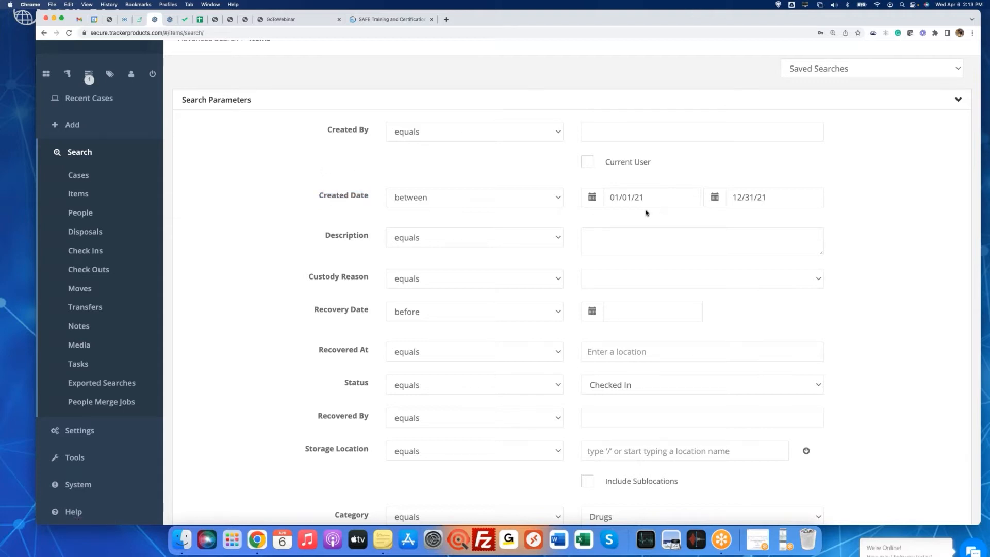
pyautogui.scroll(-10, 646, 213)
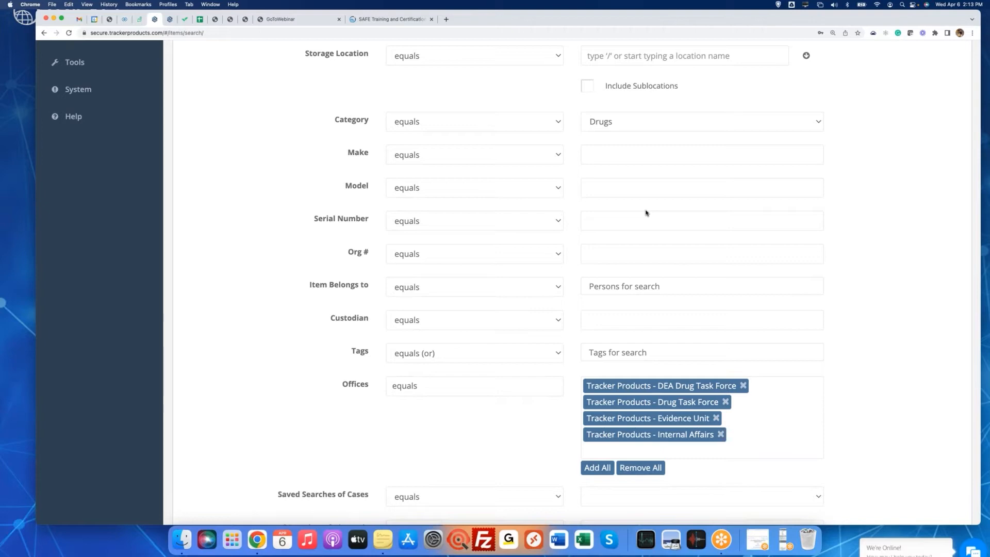
pyautogui.scroll(10, 646, 210)
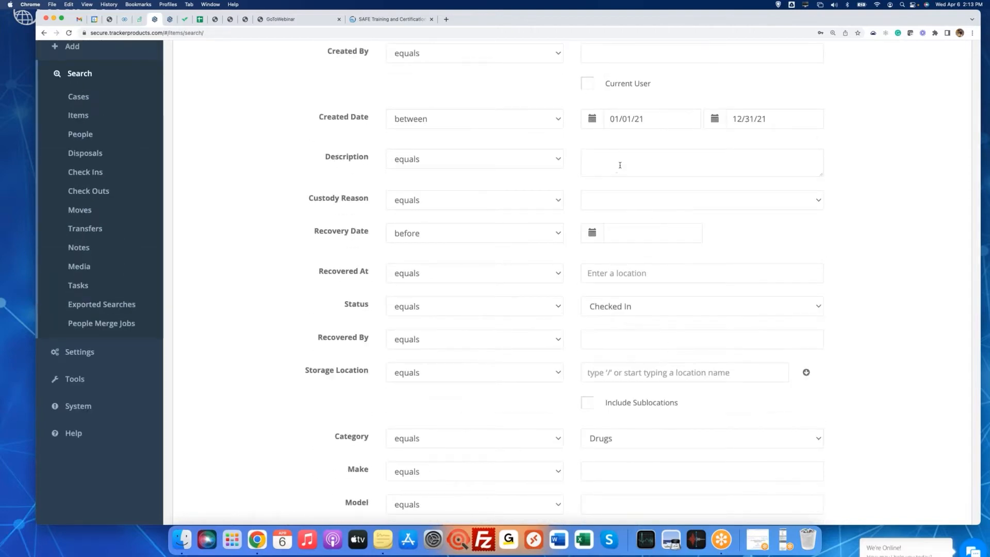
pyautogui.scroll(-5, 615, 454)
pyautogui.scroll(-8, 615, 453)
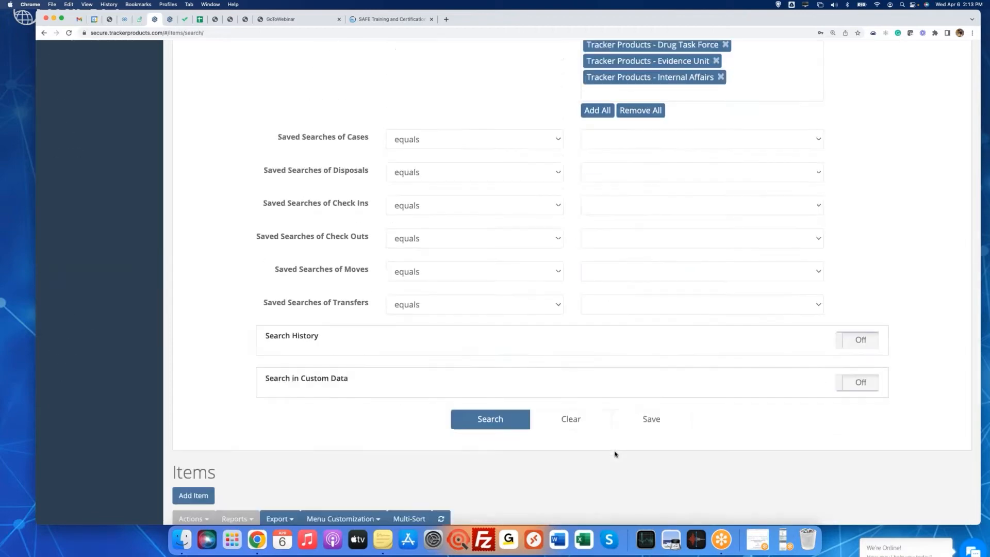
pyautogui.click(645, 342)
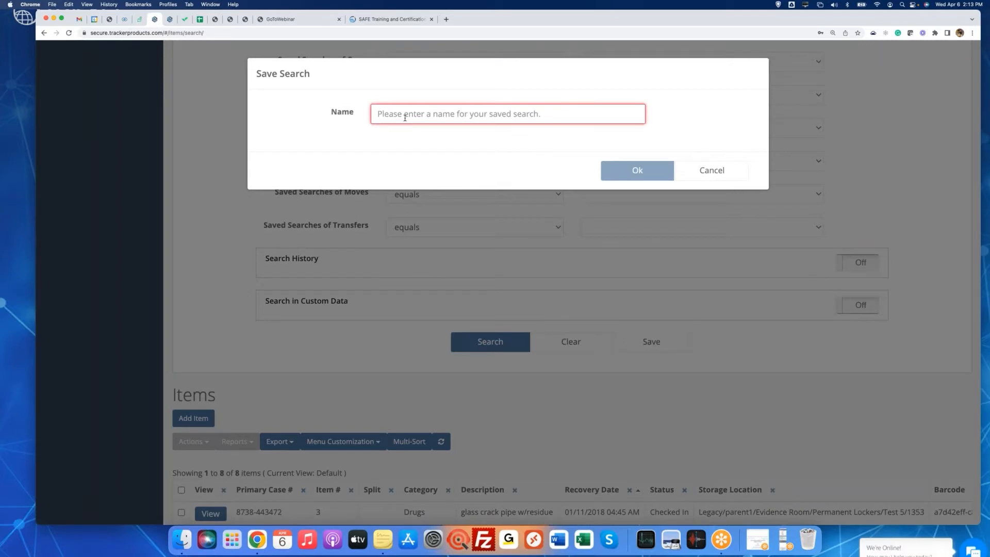
pyautogui.write('Checked in drugs from 2021')
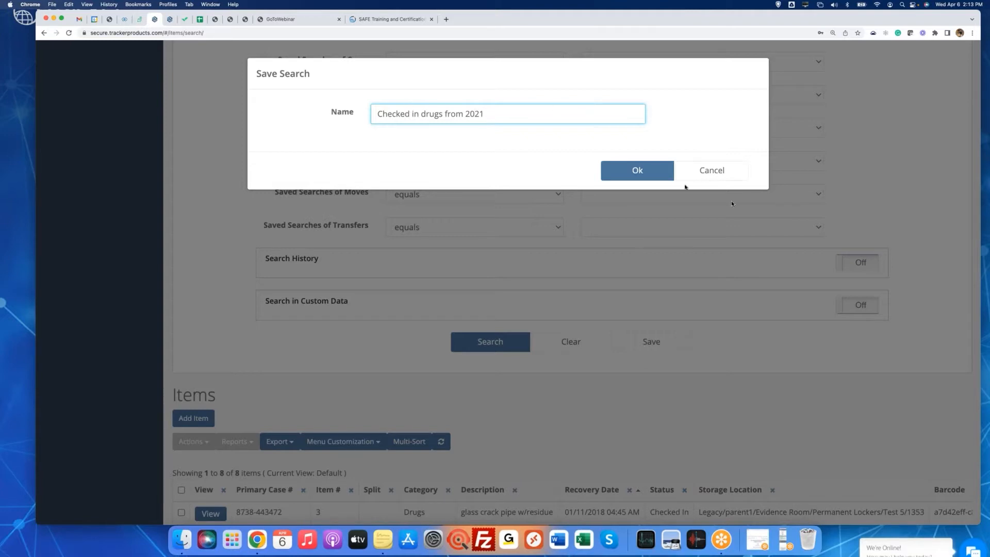
pyautogui.click(636, 171)
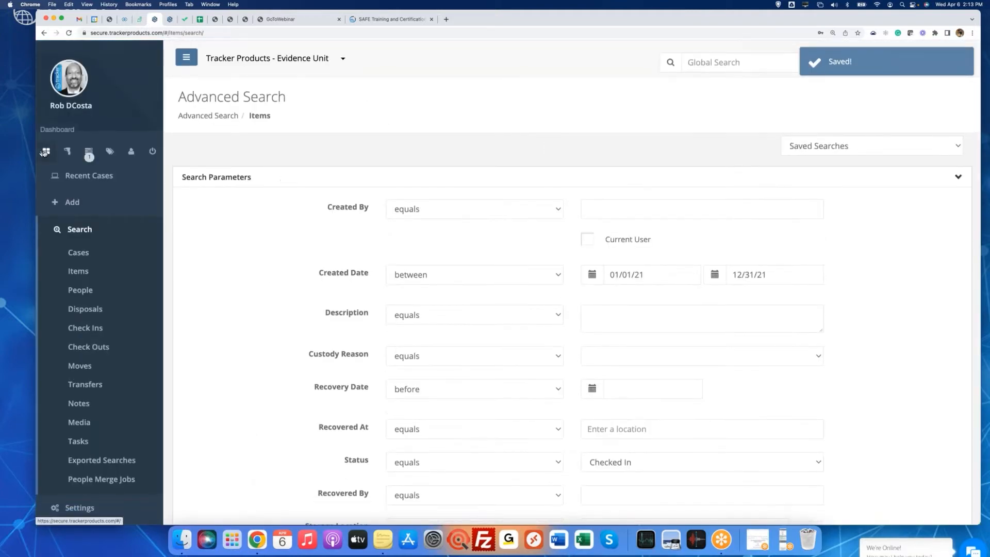
# On the dashboard, add a count statistic from the saved search Checked in drugs from 2021 to the Case and Item Information widget 7-5
pyautogui.click(45, 153)
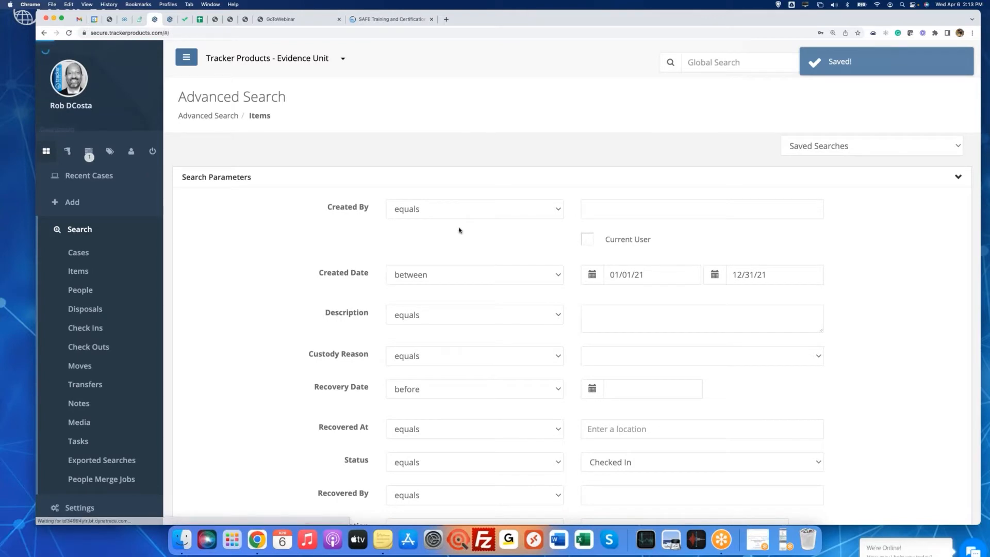
pyautogui.scroll(-10, 455, 231)
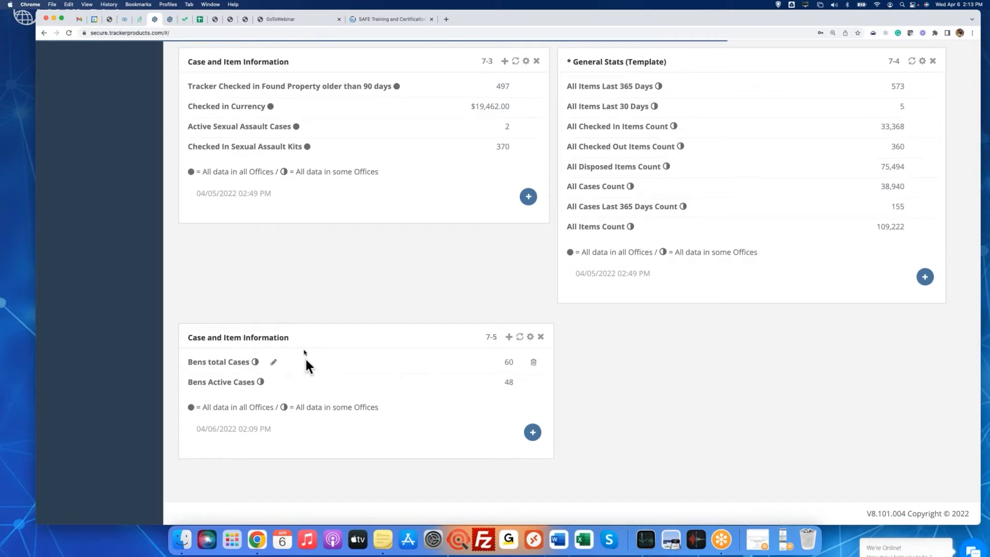
pyautogui.click(533, 434)
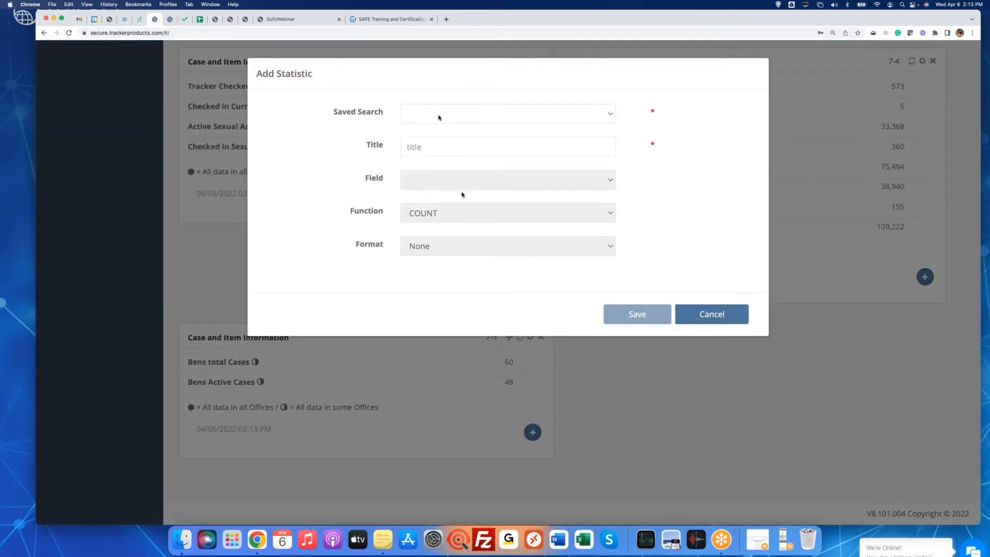
pyautogui.click(435, 117)
pyautogui.scroll(-5, 463, 195)
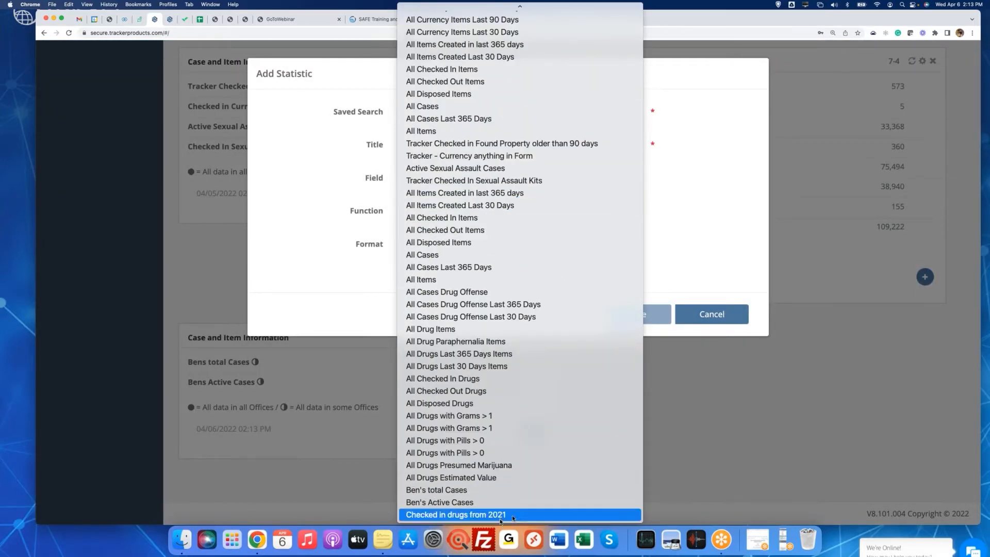
pyautogui.click(513, 516)
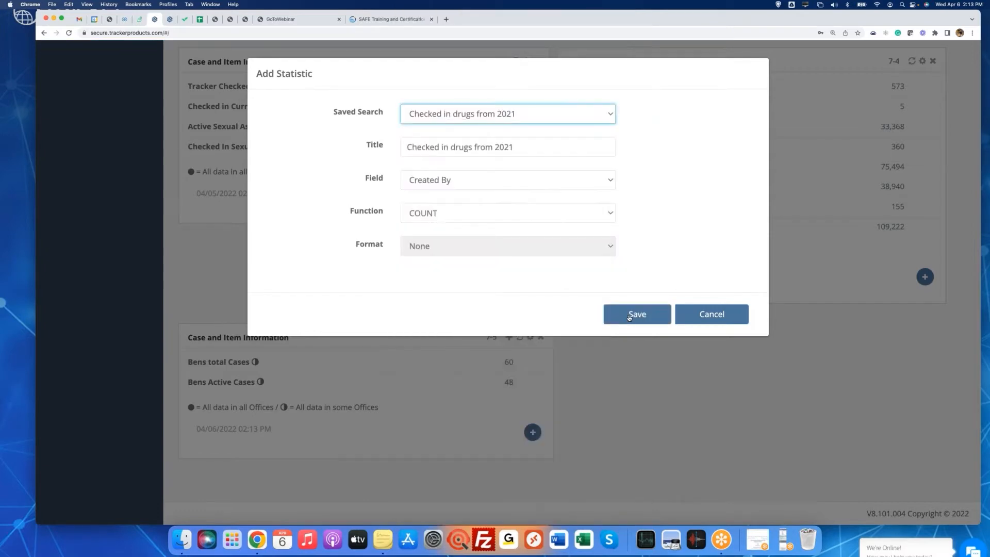
pyautogui.click(629, 315)
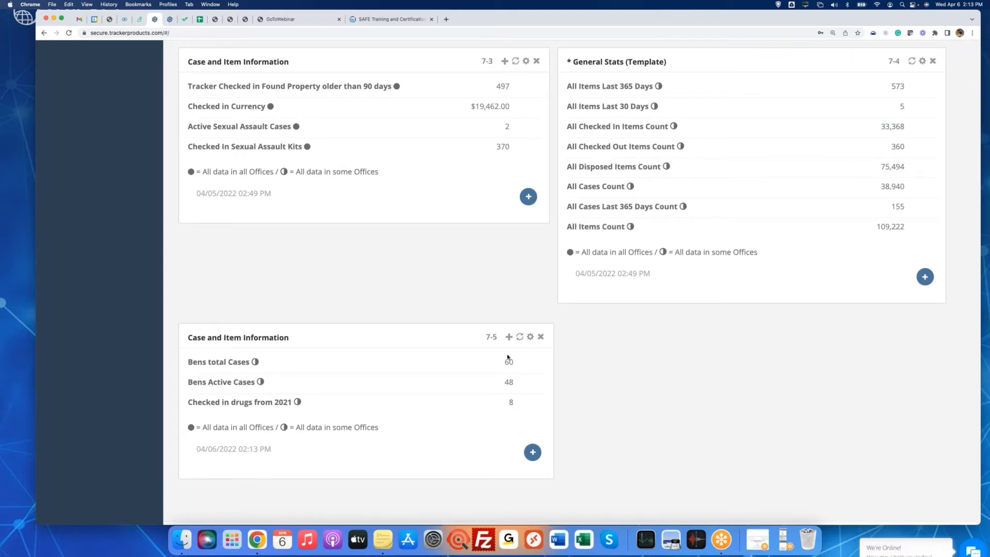
# Open the items behind the Checked in drugs from 2021 statistic and review their search parameters
pyautogui.click(511, 404)
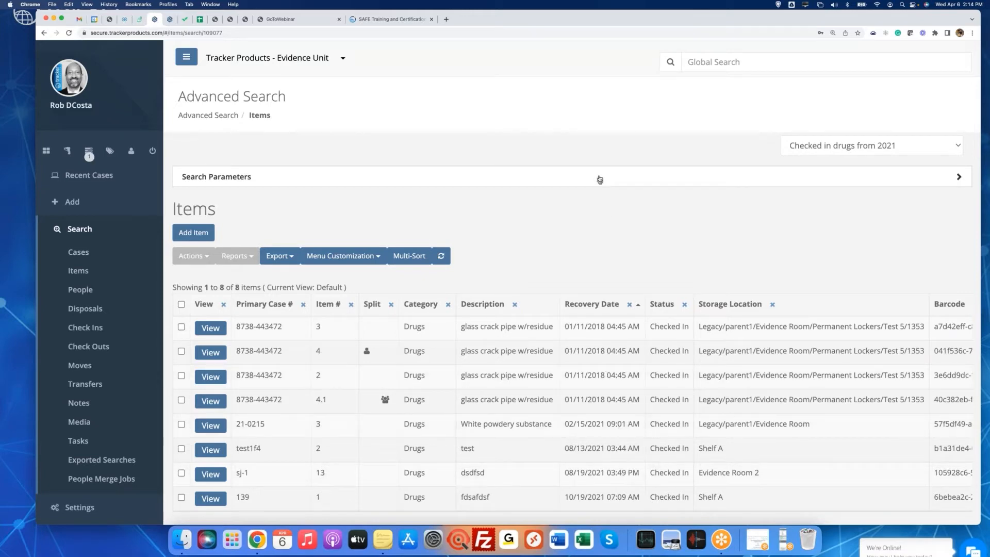
pyautogui.click(598, 176)
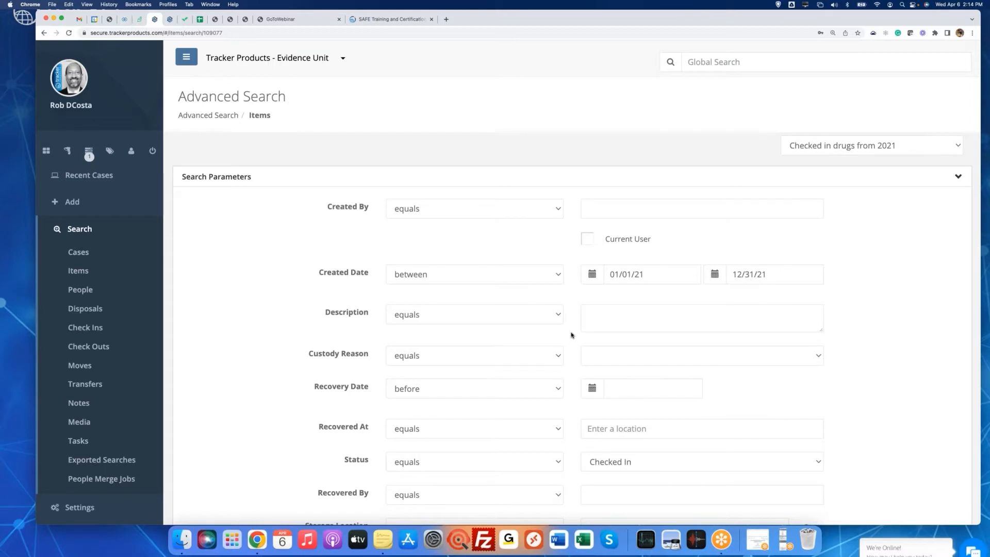
pyautogui.scroll(-5, 571, 335)
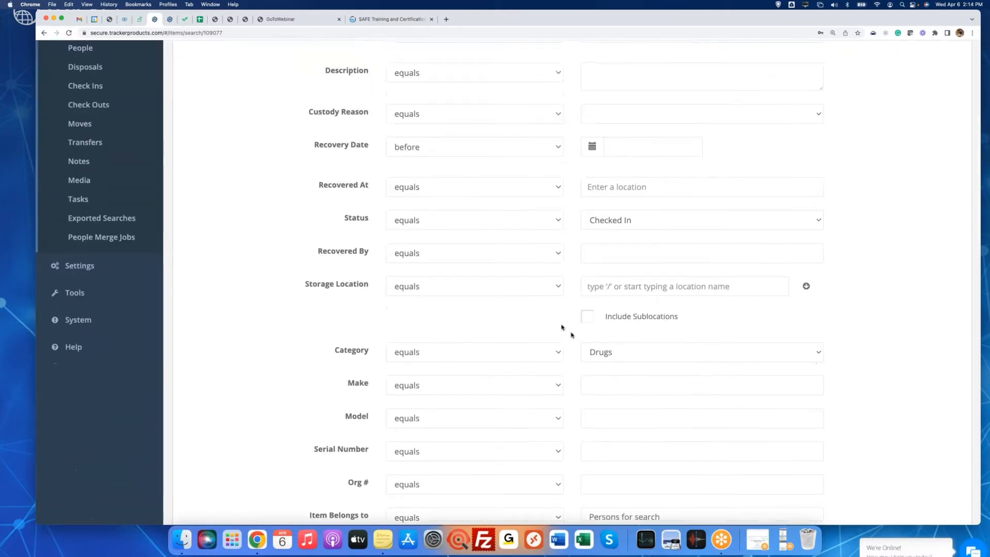
# Try Legacy as the Storage Location condition and remove it
pyautogui.moveTo(305, 284); pyautogui.dragTo(370, 287)
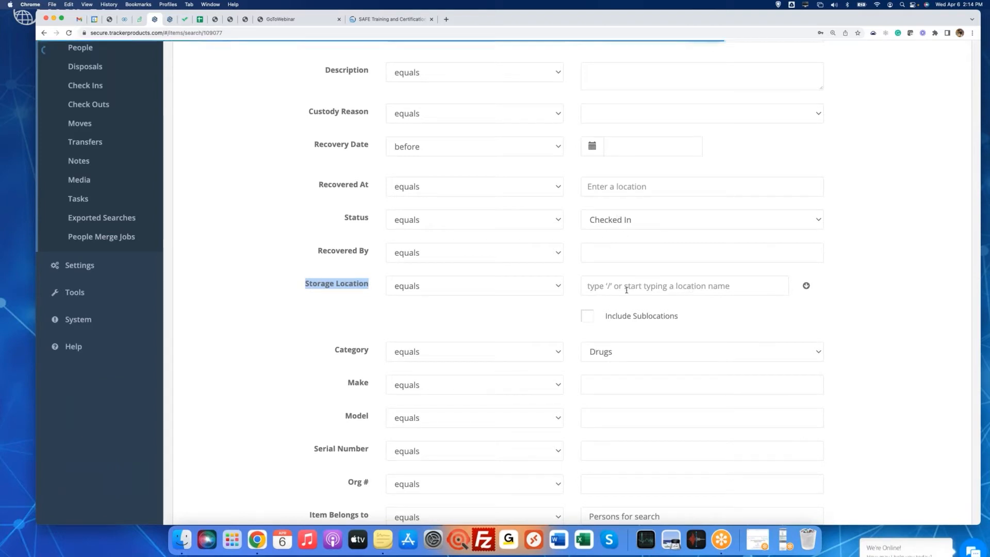
pyautogui.click(628, 288)
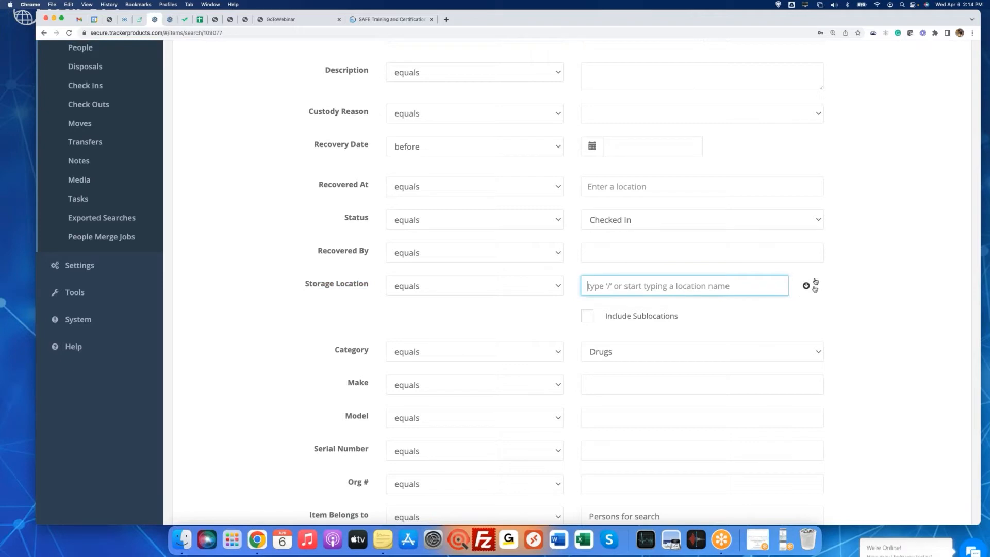
pyautogui.write('/')
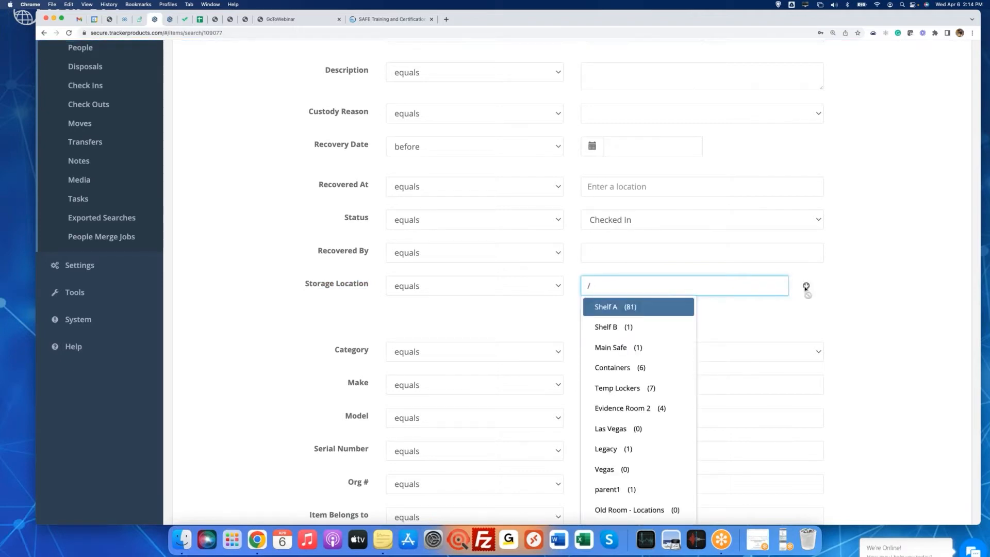
pyautogui.scroll(-2, 652, 373)
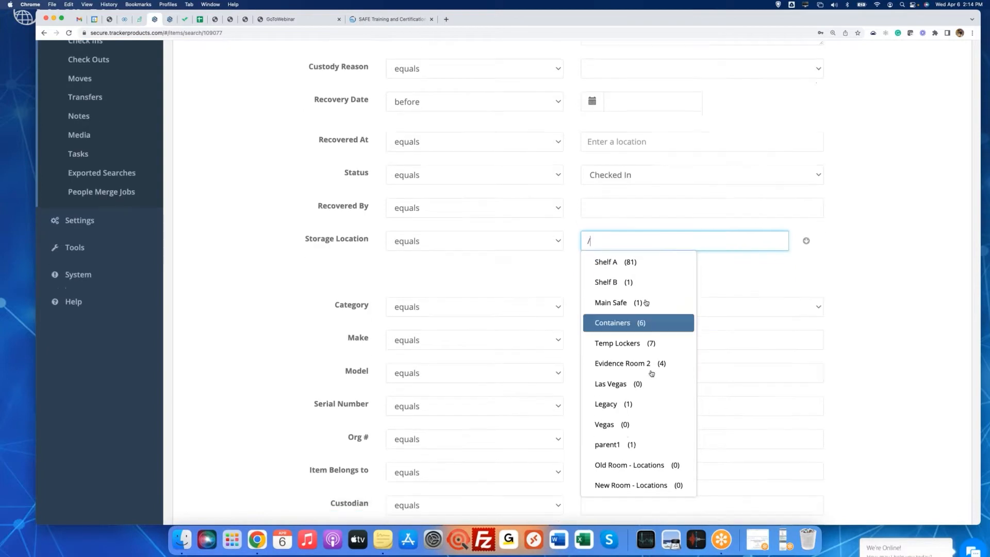
pyautogui.click(613, 404)
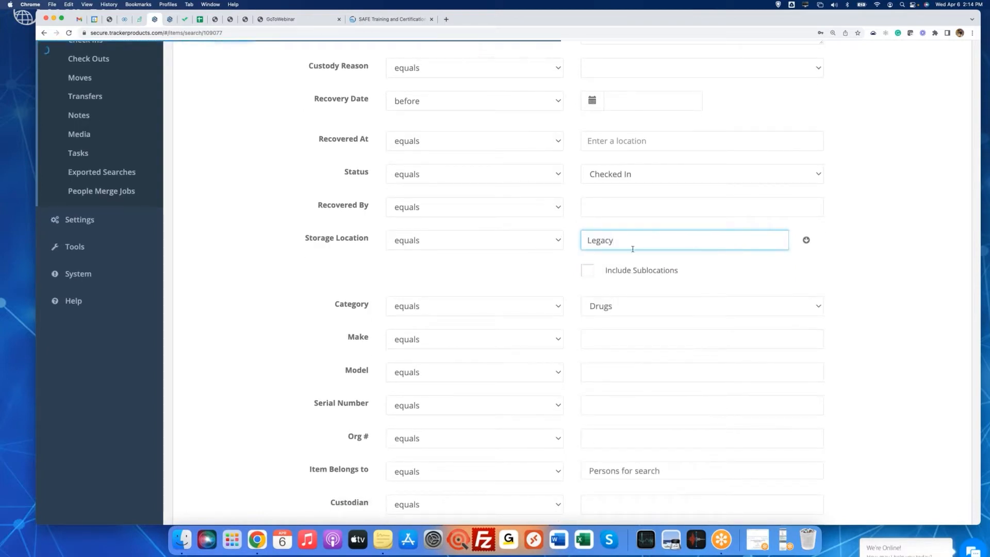
pyautogui.press('BackSpace')
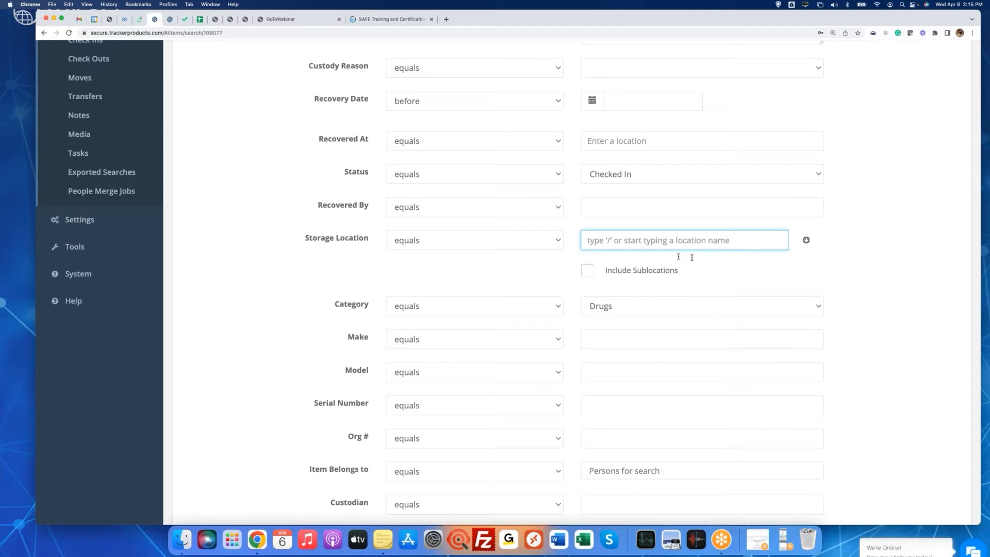
# Clear all parameters of the item search
pyautogui.write('Te')
pyautogui.scroll(-13, 692, 257)
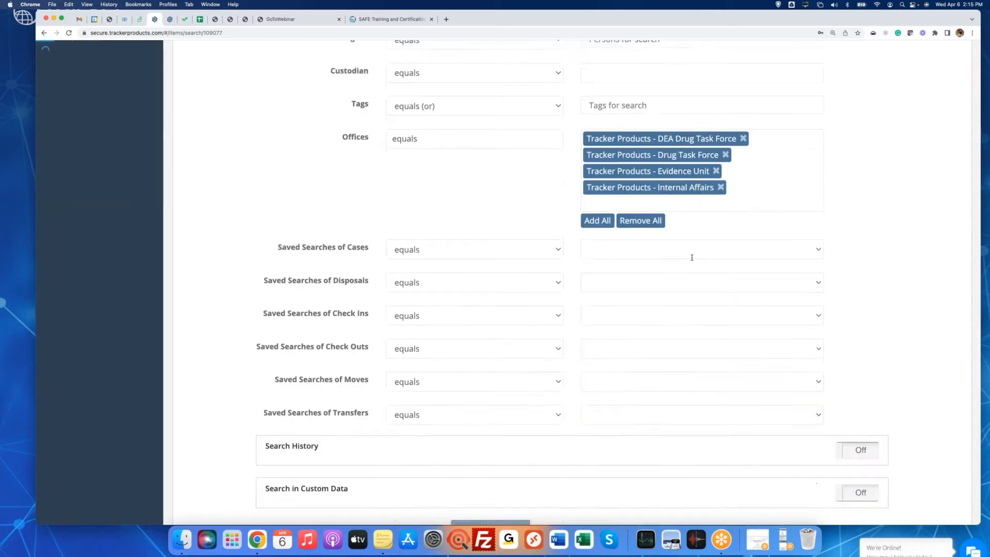
pyautogui.scroll(-1, 581, 274)
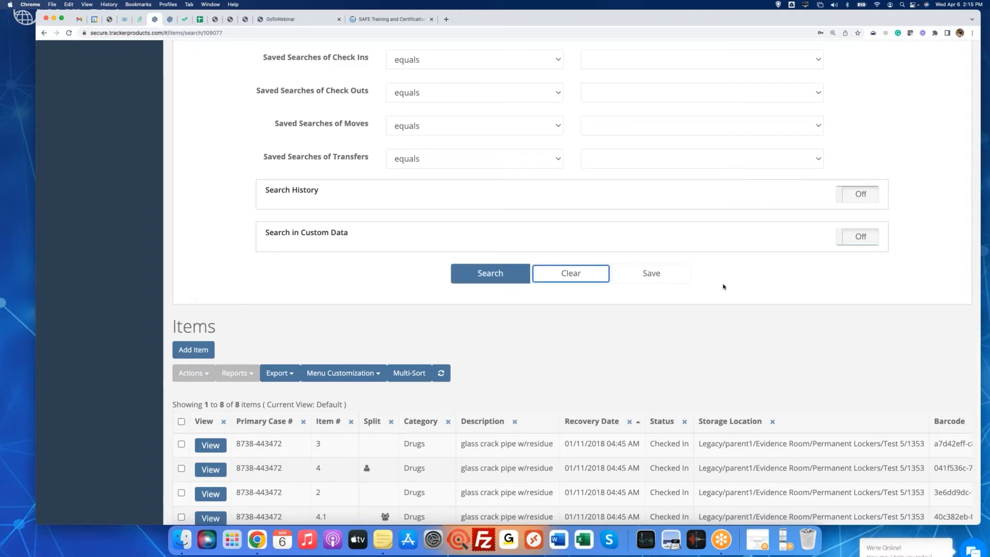
pyautogui.scroll(13, 723, 286)
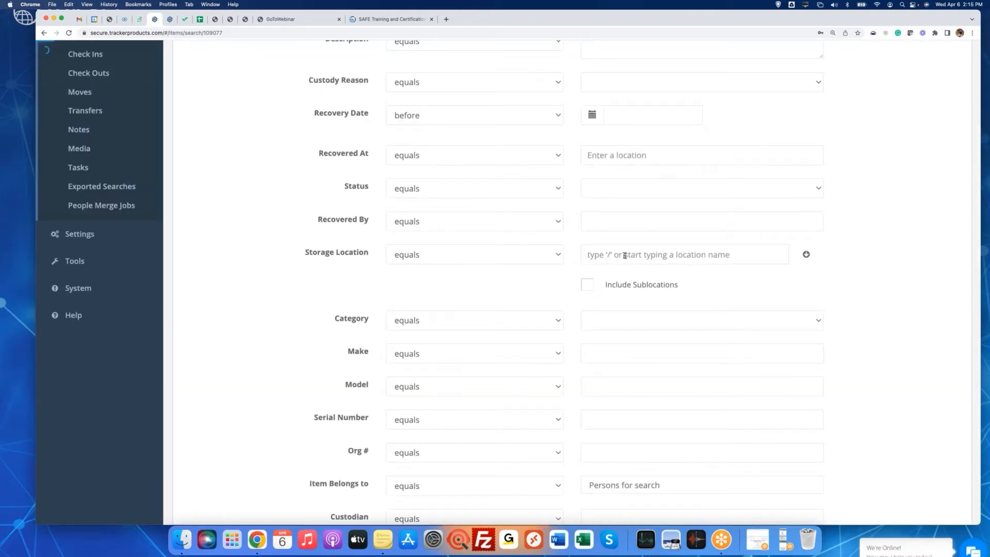
# Set the Storage Location condition to Legacy/parent1/Evidence Room/Permanent Lockers/Test 5 and include its sublocations
pyautogui.click(604, 256)
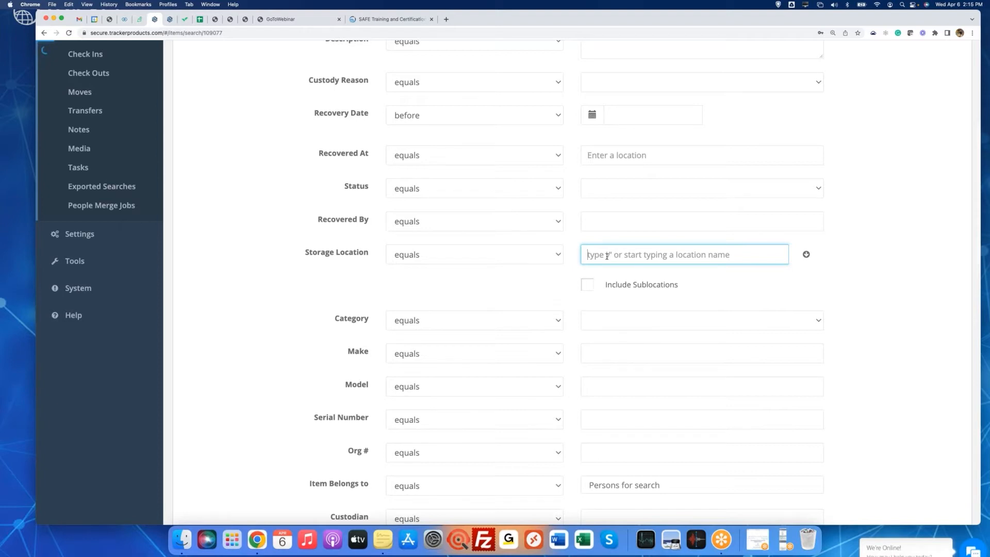
pyautogui.write('test 5')
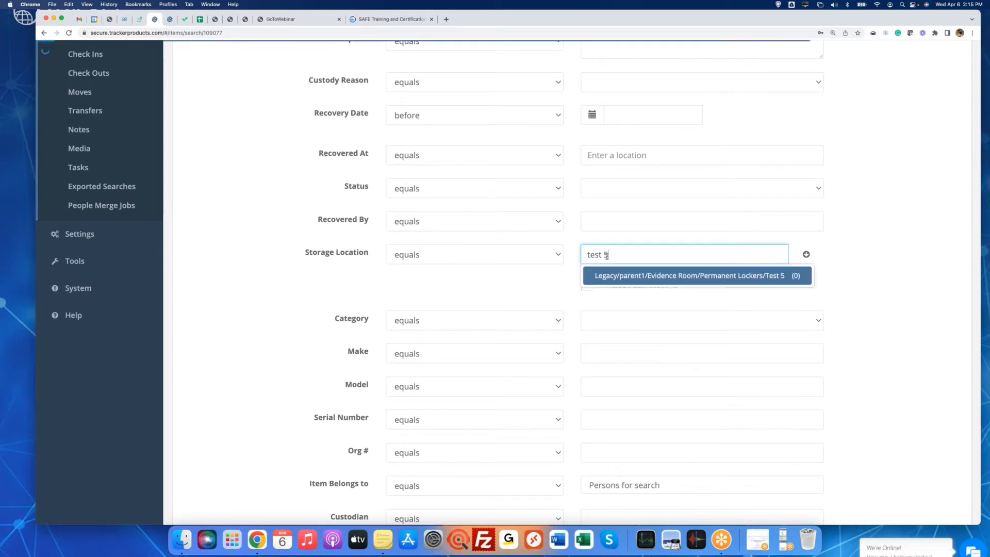
pyautogui.click(696, 277)
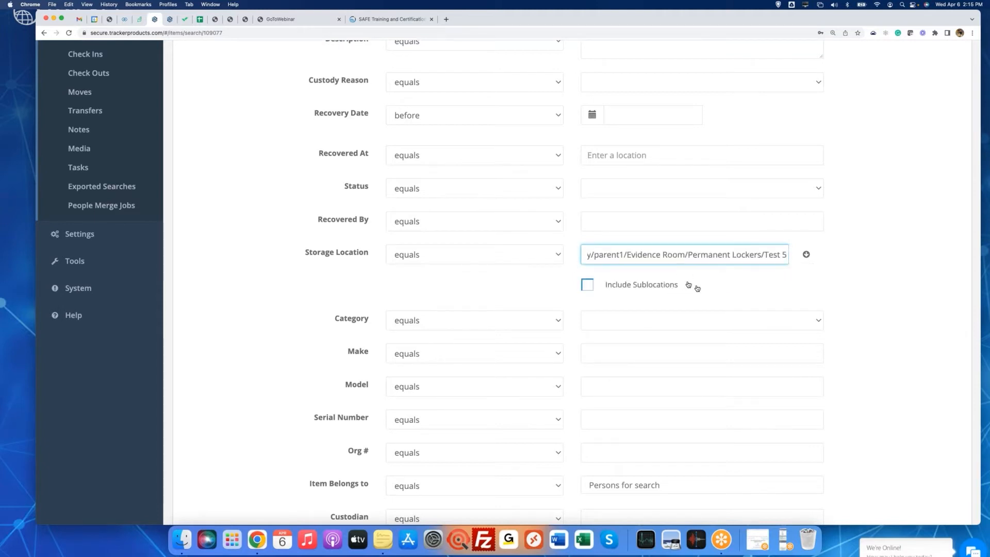
pyautogui.click(588, 287)
pyautogui.scroll(2, 239, 244)
pyautogui.scroll(5, 238, 244)
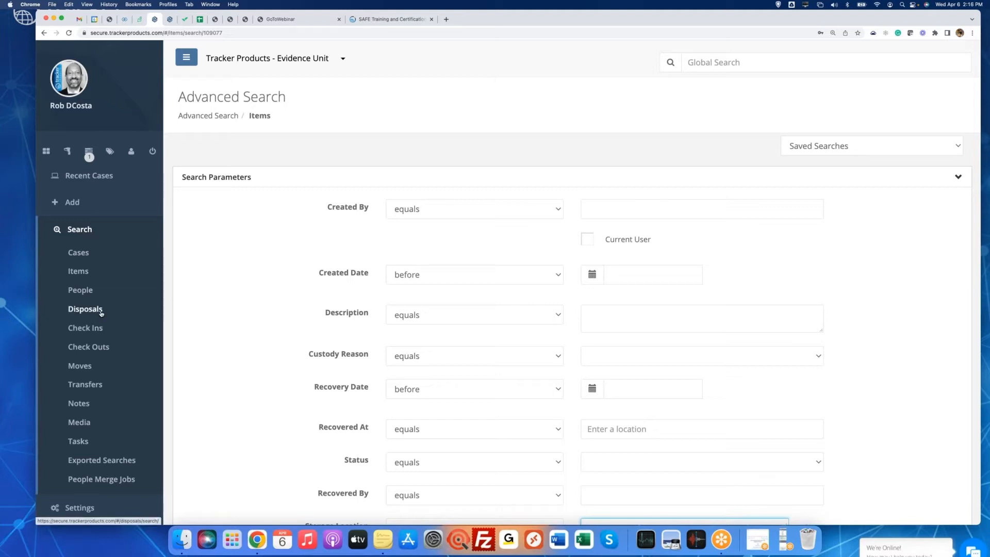
# Open the advanced search for disposals and remove the first listed office from the Offices condition
pyautogui.click(84, 310)
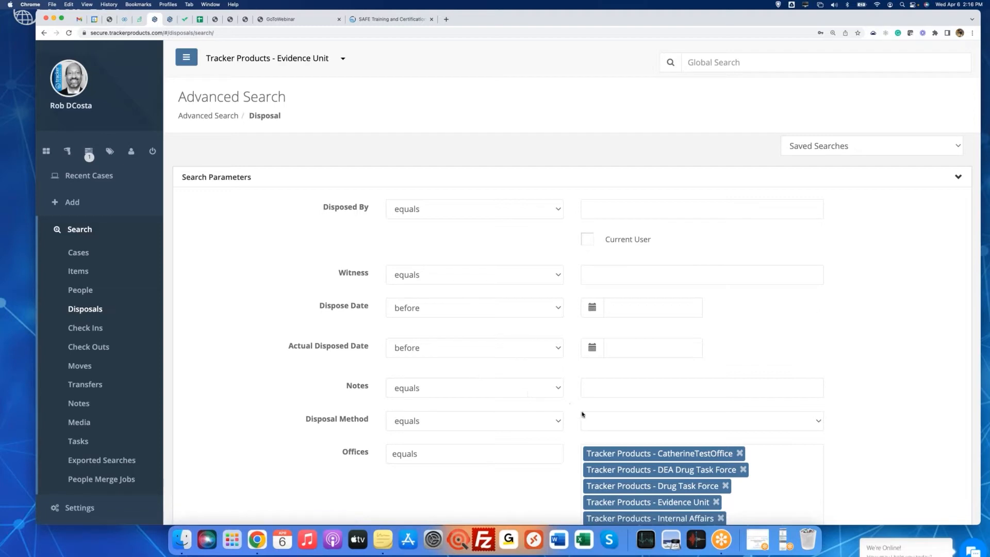
pyautogui.click(740, 453)
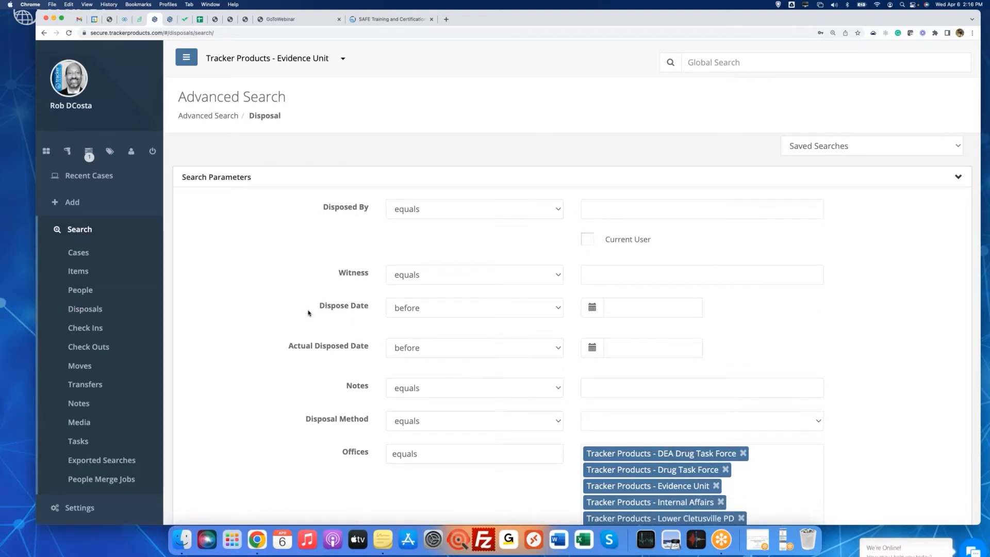
# Set the Dispose Date condition to between
pyautogui.moveTo(315, 312); pyautogui.dragTo(504, 312)
pyautogui.click(503, 312)
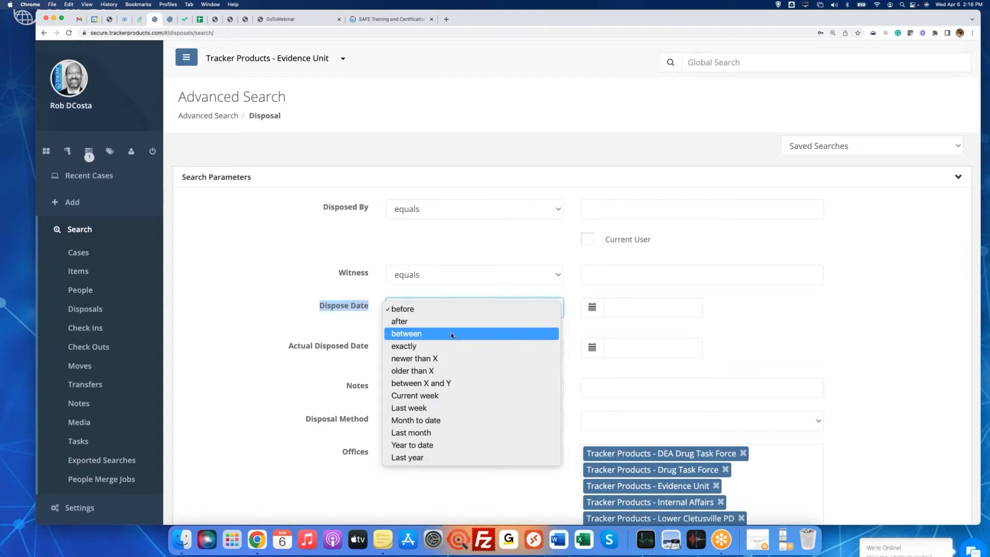
pyautogui.click(471, 333)
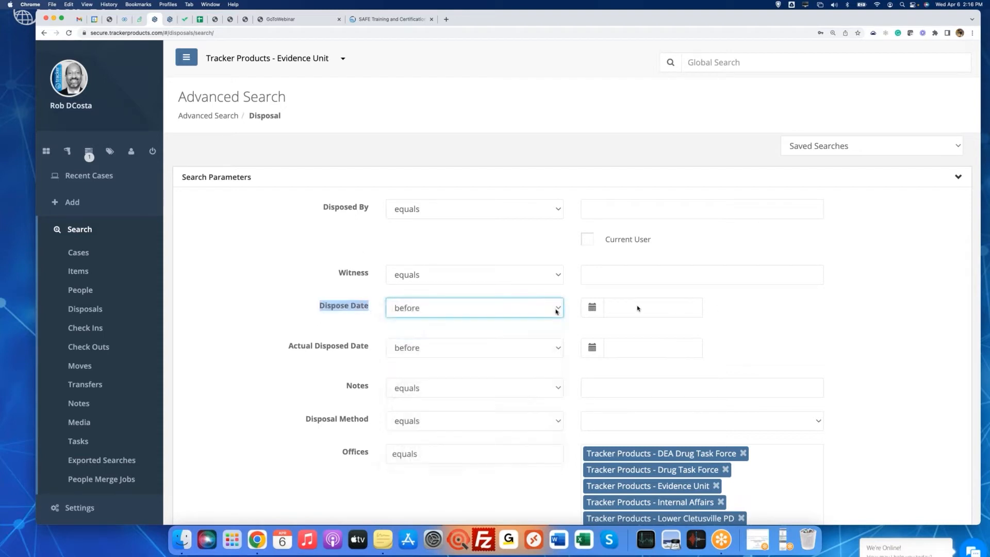
# Set the start of the Dispose Date range to 01/01/21
pyautogui.click(592, 307)
pyautogui.click(613, 326)
pyautogui.click(613, 326)
pyautogui.click(614, 326)
pyautogui.click(613, 326)
pyautogui.click(613, 326)
pyautogui.click(613, 326)
pyautogui.click(613, 326)
pyautogui.click(614, 326)
pyautogui.click(613, 325)
pyautogui.click(613, 326)
pyautogui.click(613, 326)
pyautogui.click(613, 326)
pyautogui.click(613, 326)
pyautogui.click(614, 326)
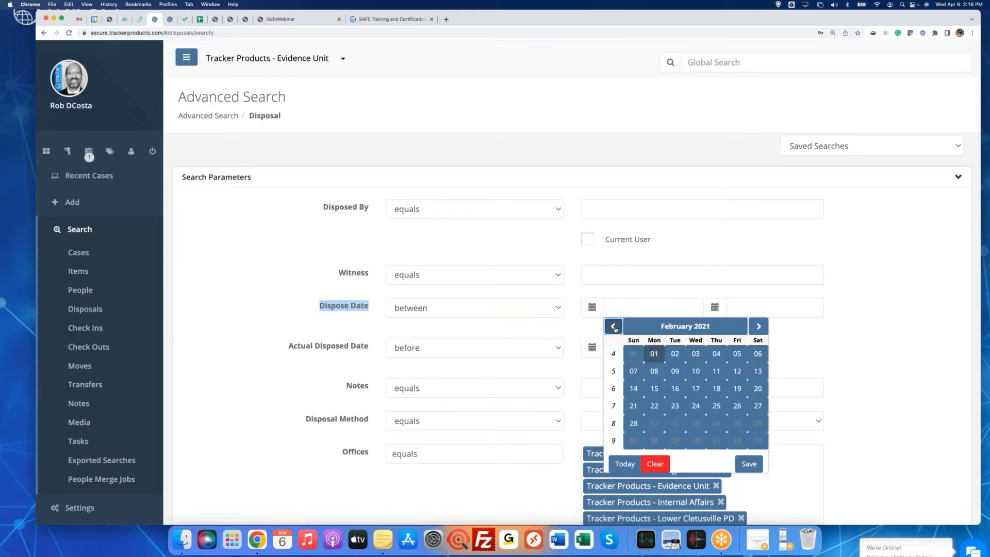
pyautogui.click(613, 326)
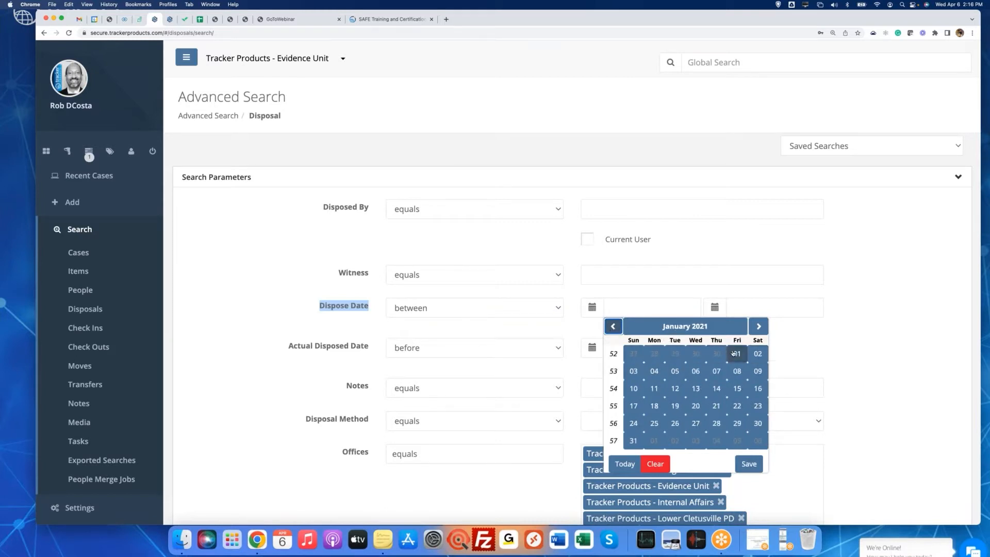
pyautogui.click(736, 354)
# Set the end of the Dispose Date range to 12/31/21
pyautogui.click(714, 307)
pyautogui.click(736, 326)
pyautogui.click(737, 326)
pyautogui.click(736, 326)
pyautogui.click(737, 326)
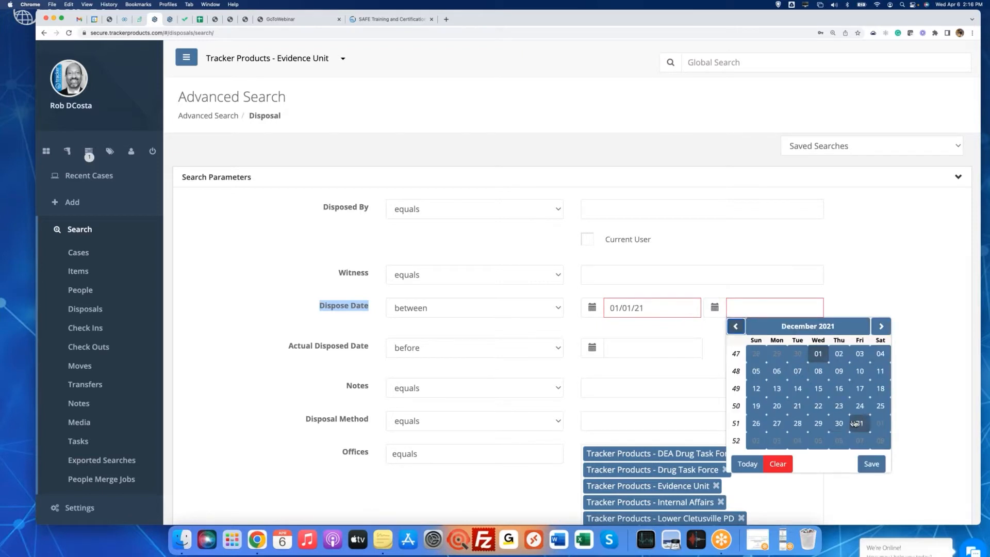
pyautogui.click(860, 423)
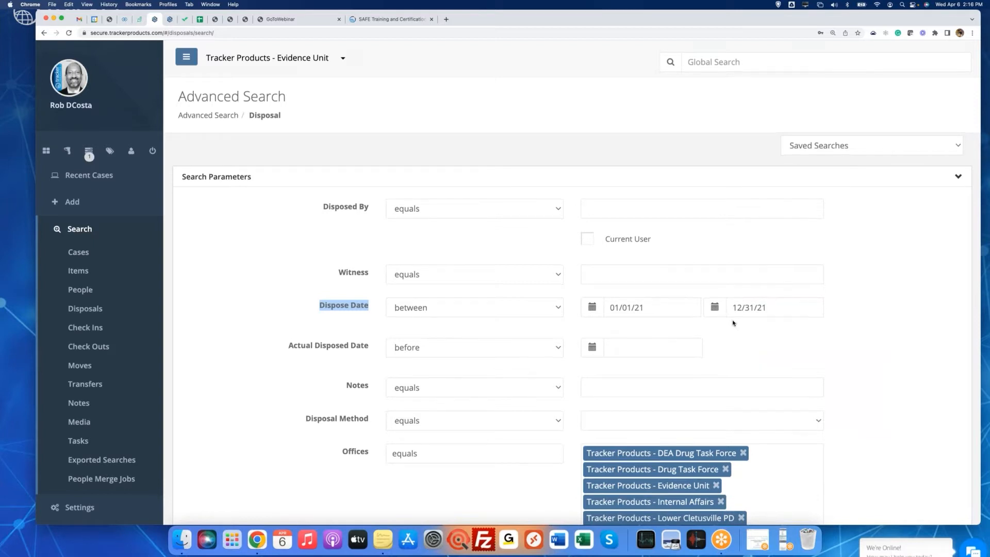
# Run the disposal search and view the items of the second listed disposal, leaving that row unselected when done
pyautogui.scroll(-5, 724, 323)
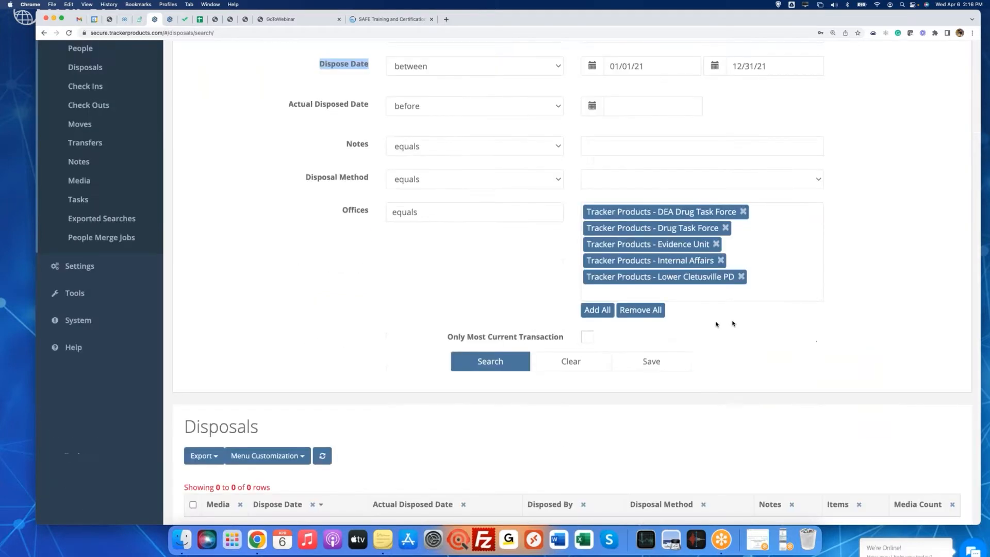
pyautogui.click(493, 363)
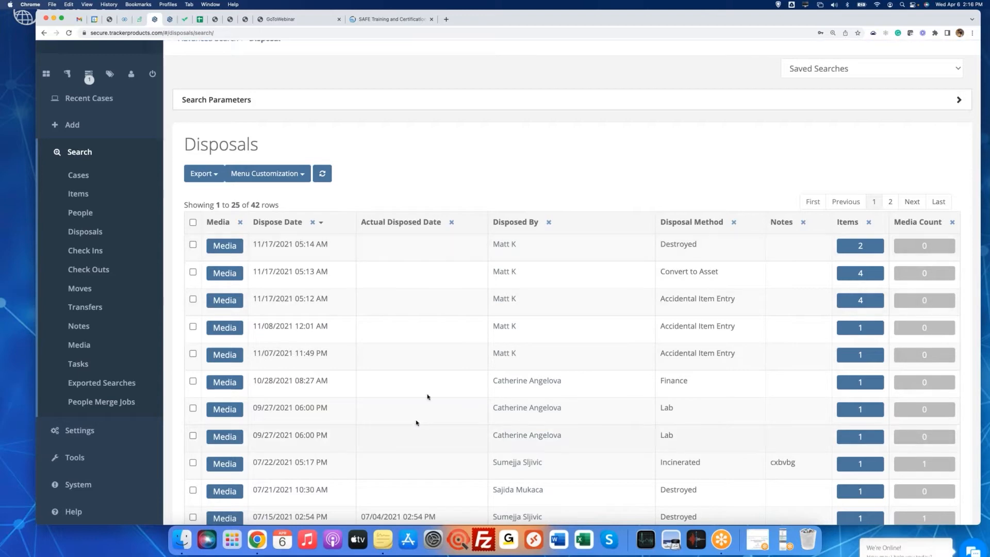
pyautogui.scroll(3, 453, 380)
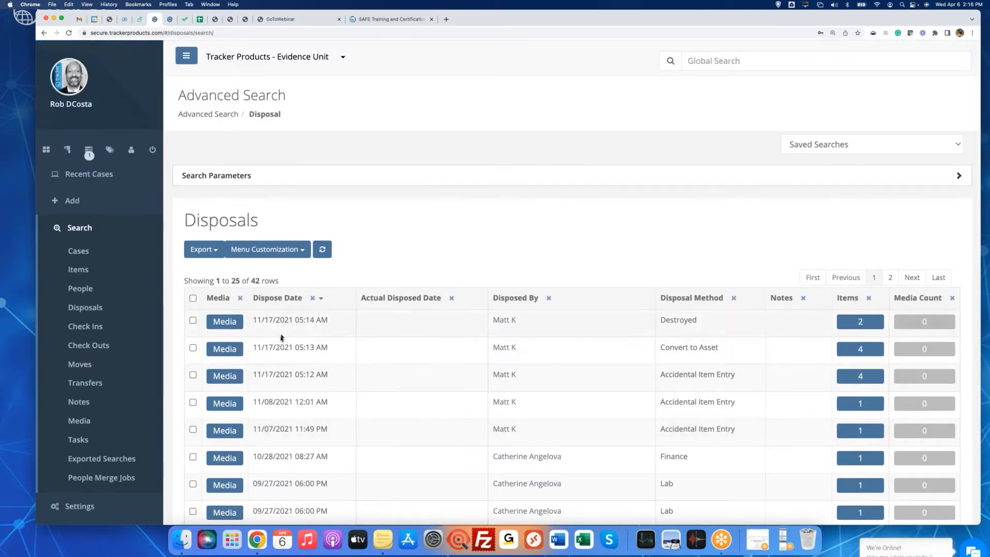
pyautogui.click(868, 350)
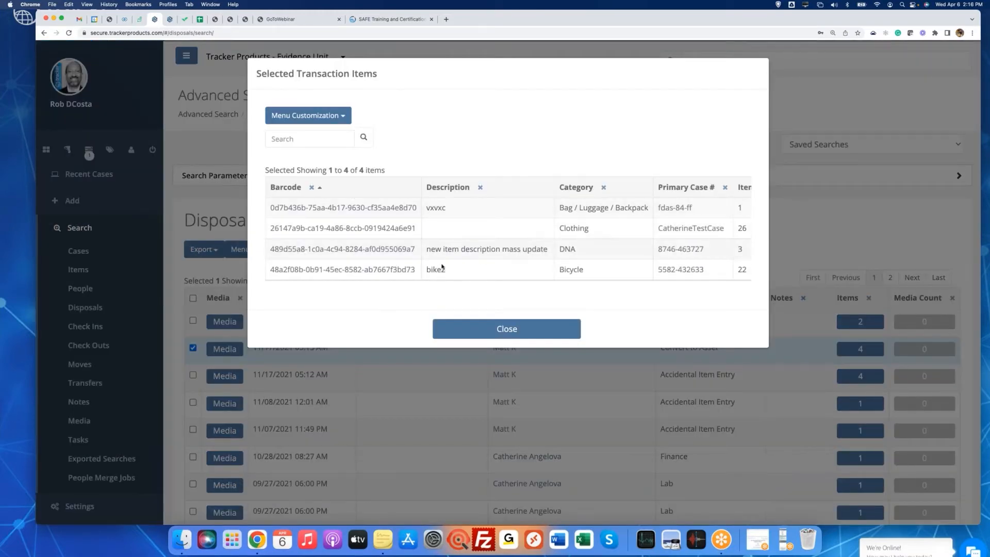
pyautogui.click(518, 333)
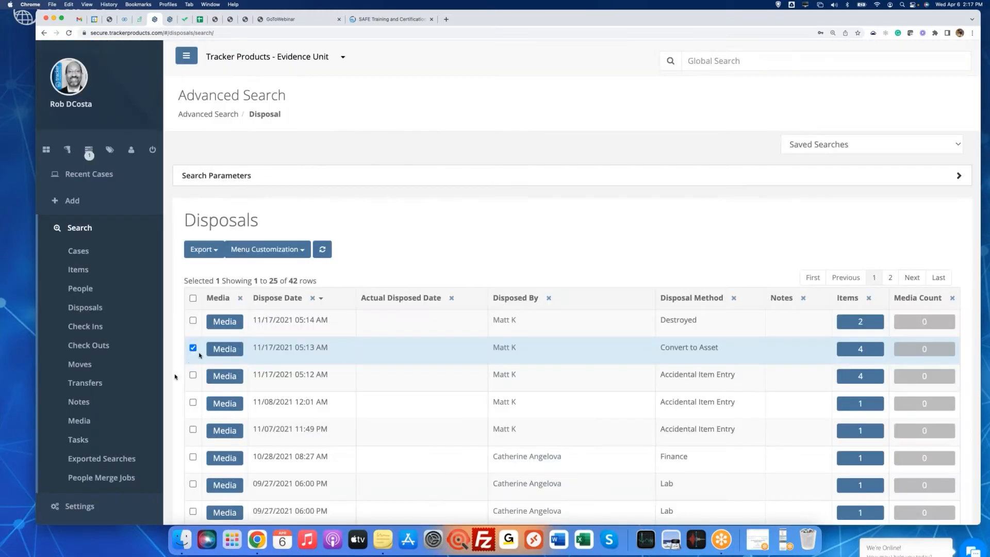
pyautogui.click(193, 348)
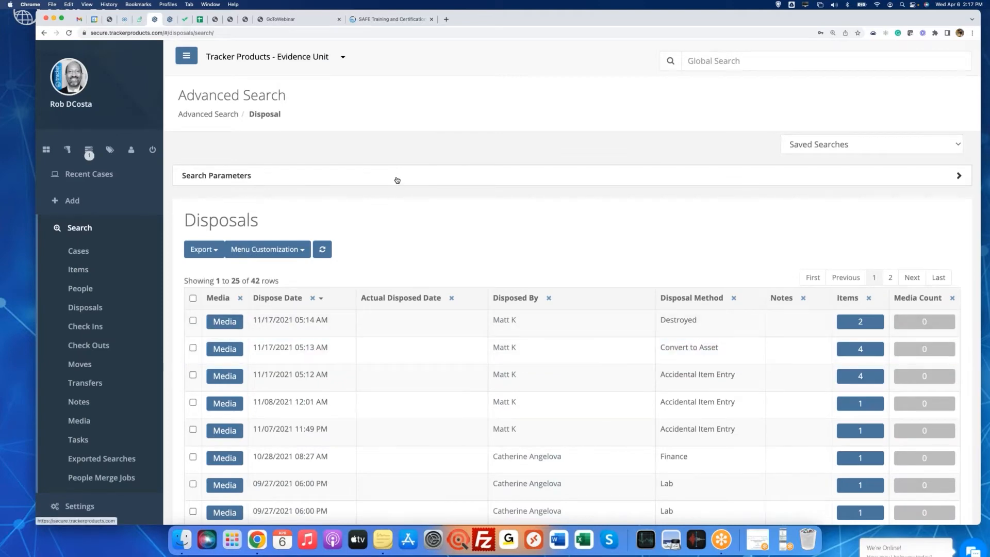
# Set the Disposal Method condition to Owner / Next of Kin alongside the date range and run the disposal search
pyautogui.click(397, 180)
pyautogui.click(277, 270)
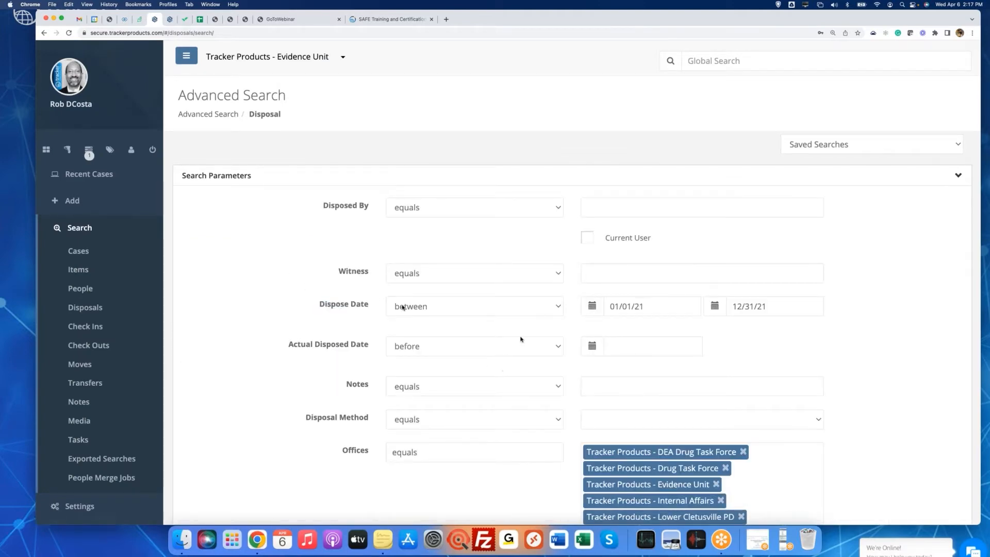
pyautogui.scroll(-1, 332, 417)
pyautogui.moveTo(300, 376); pyautogui.dragTo(386, 377)
pyautogui.scroll(-2, 653, 313)
pyautogui.click(651, 309)
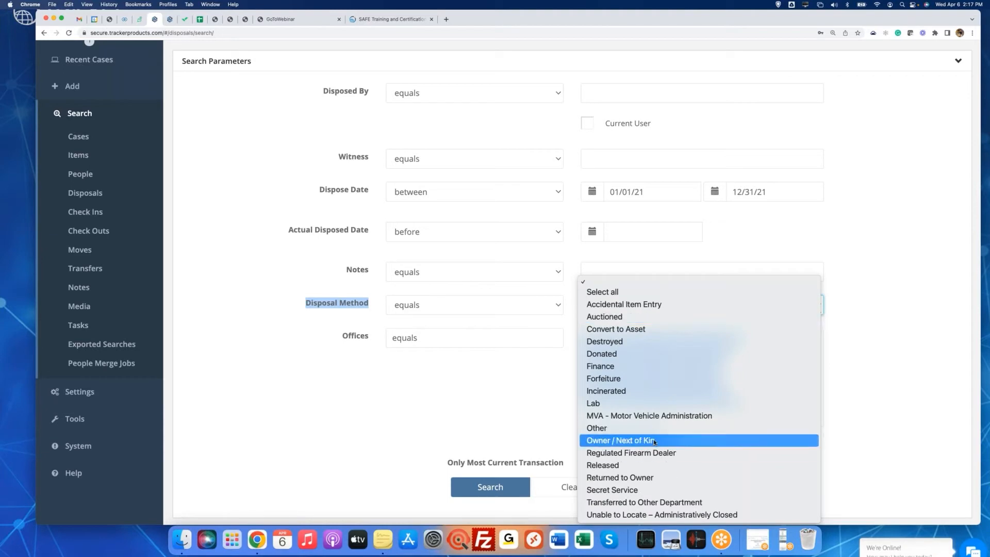
pyautogui.click(675, 442)
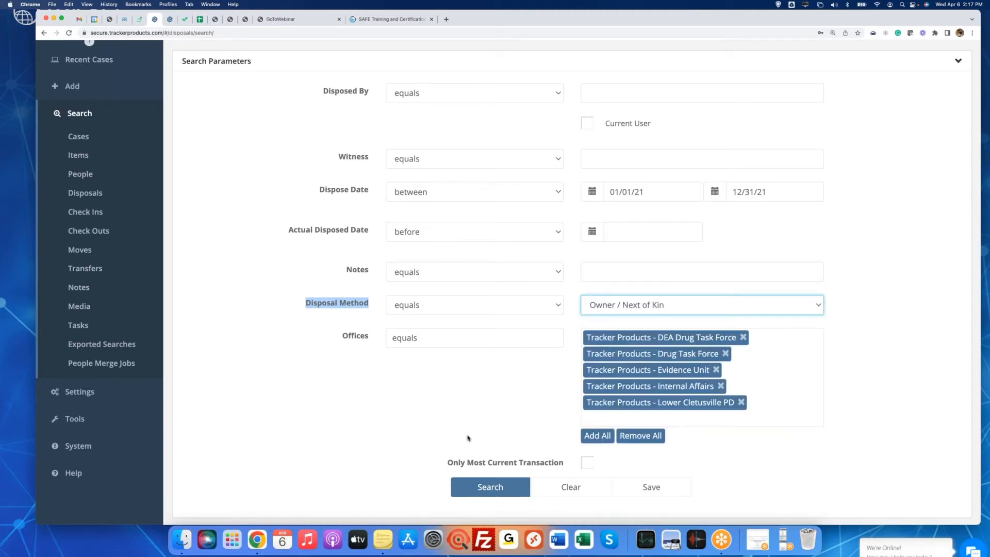
pyautogui.scroll(-3, 467, 437)
pyautogui.click(500, 420)
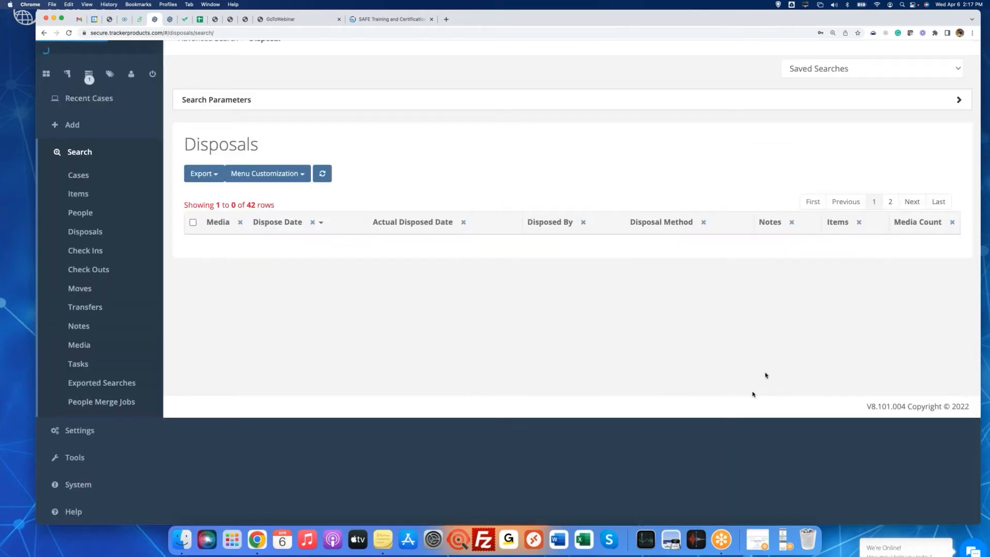
pyautogui.scroll(3, 712, 321)
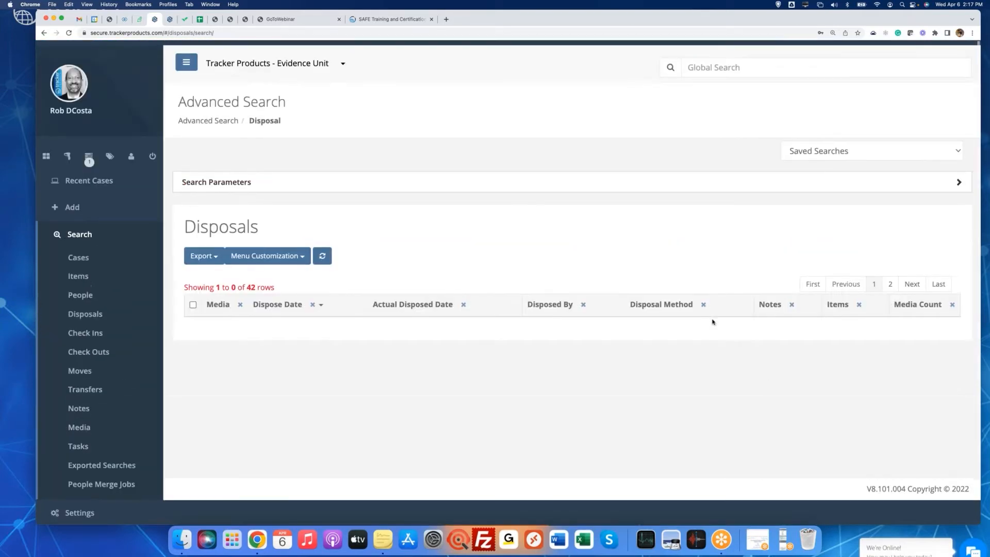
# Clear the search parameters and run the disposal search with only Disposal Method equals Owner / Next of Kin
pyautogui.click(579, 181)
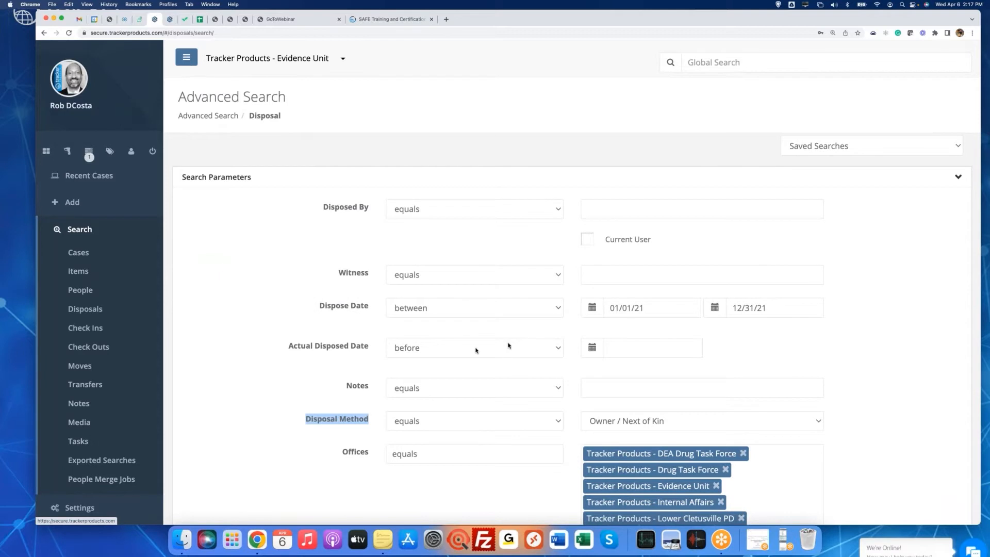
pyautogui.scroll(-3, 511, 346)
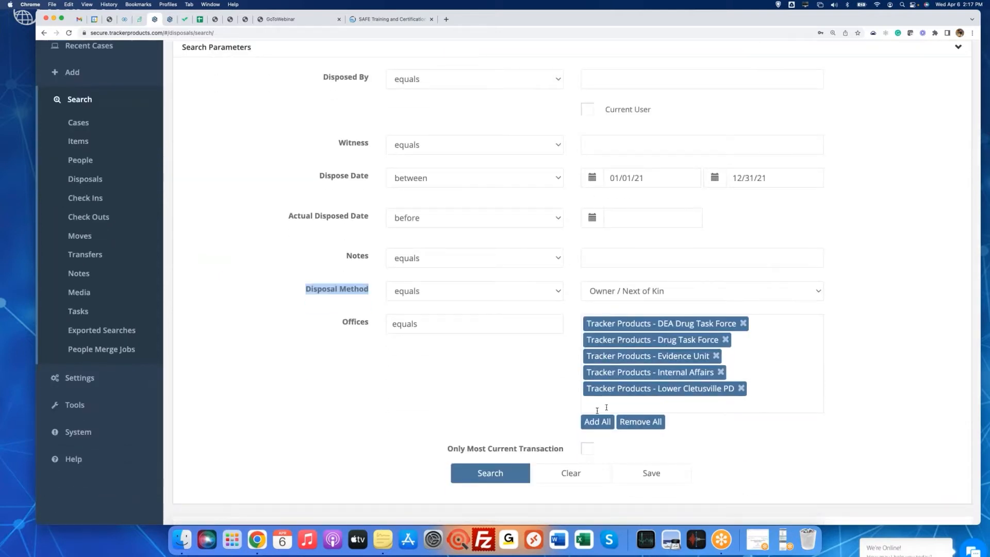
pyautogui.click(569, 474)
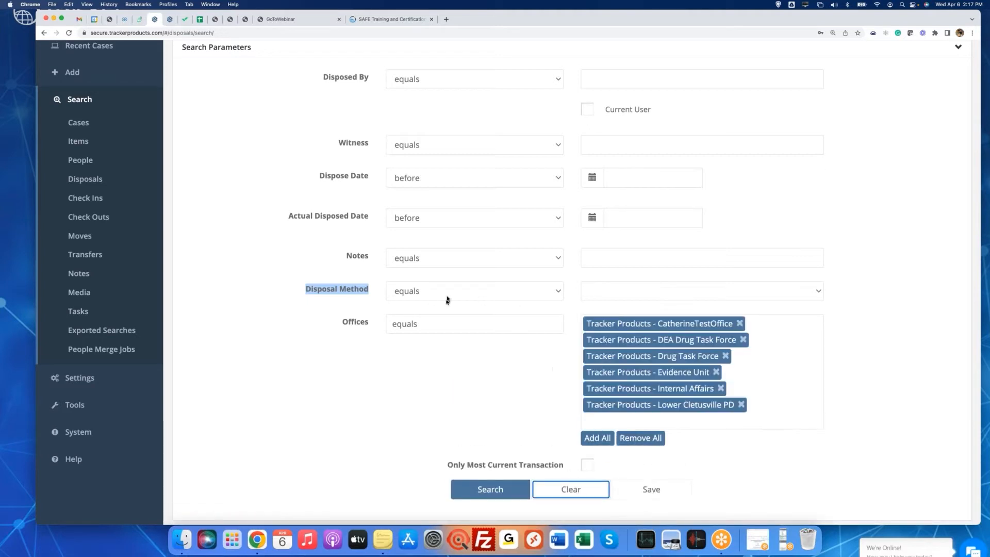
pyautogui.click(624, 293)
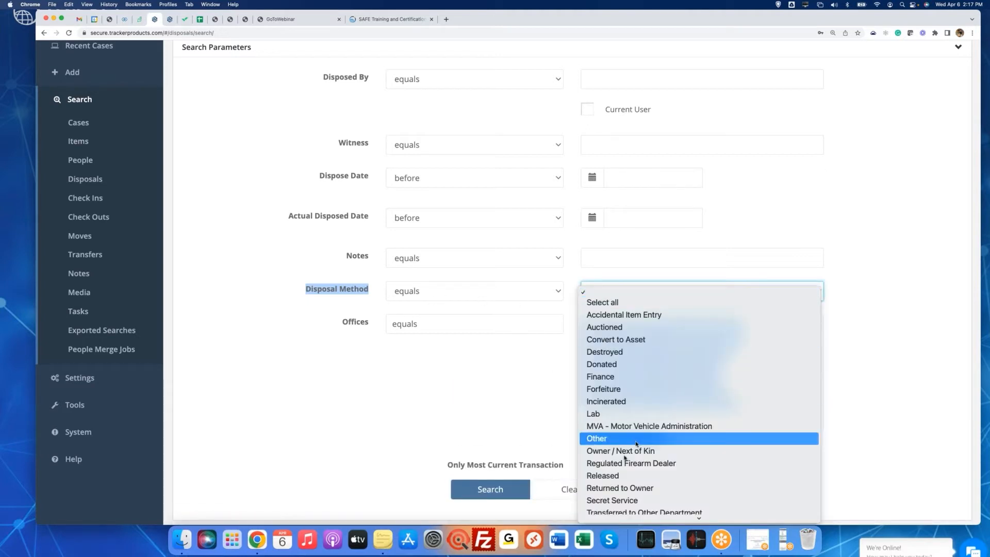
pyautogui.click(618, 451)
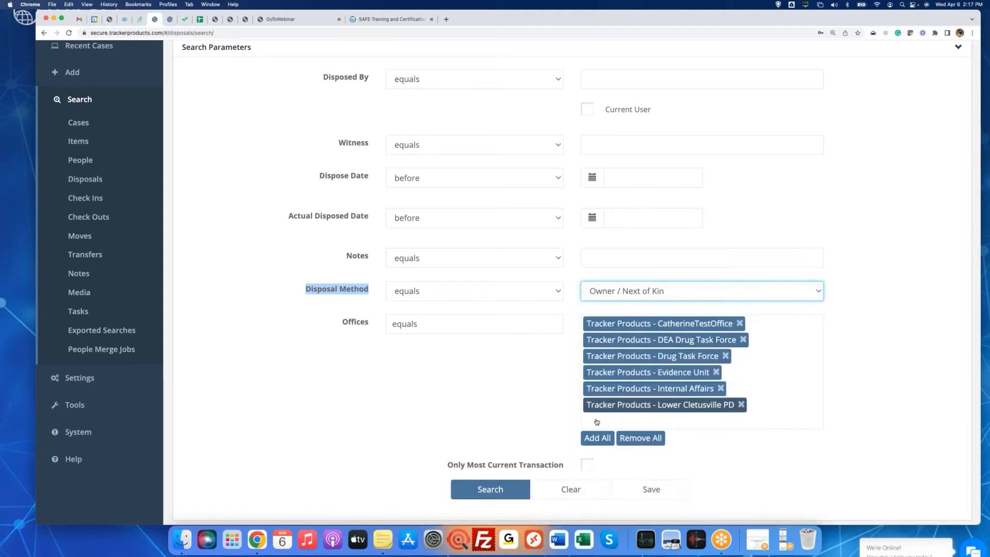
pyautogui.click(487, 491)
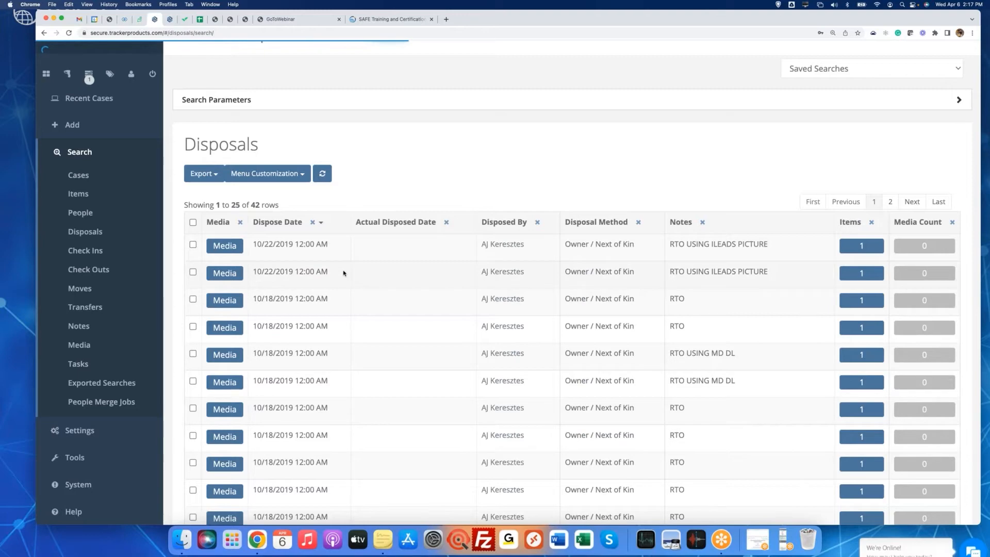
# Reopen the search parameters and try to save the Owner / Next of Kin disposal search
pyautogui.click(571, 101)
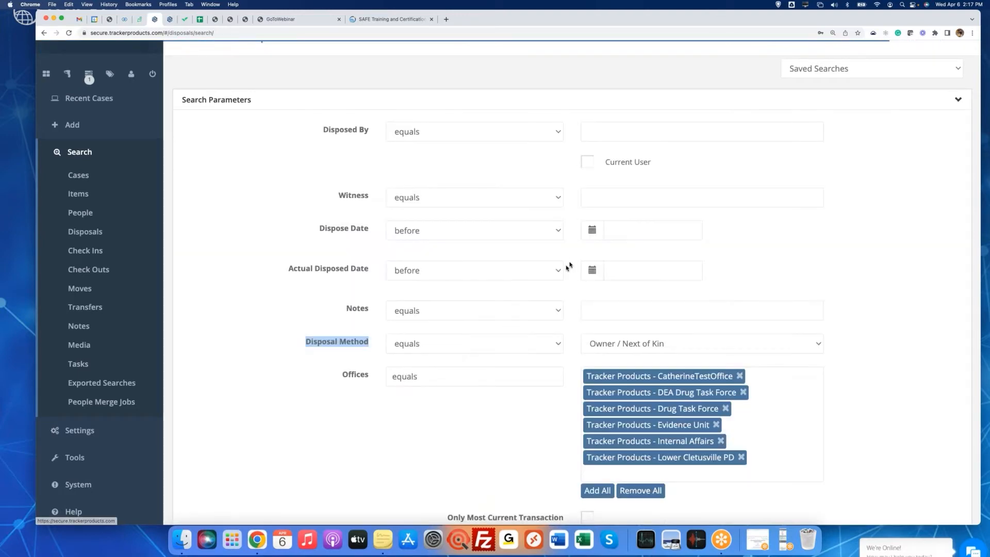
pyautogui.scroll(-3, 567, 267)
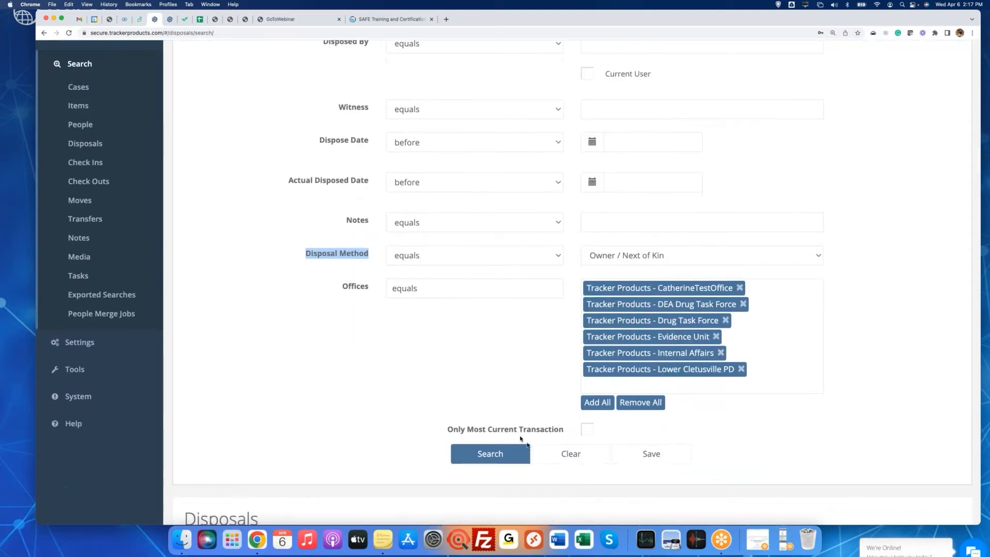
pyautogui.click(642, 457)
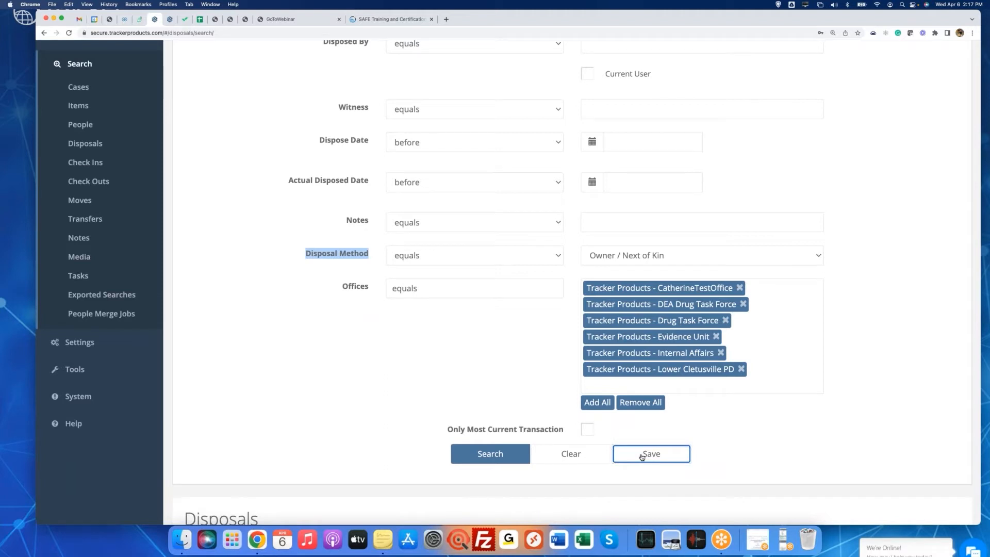
pyautogui.click(397, 343)
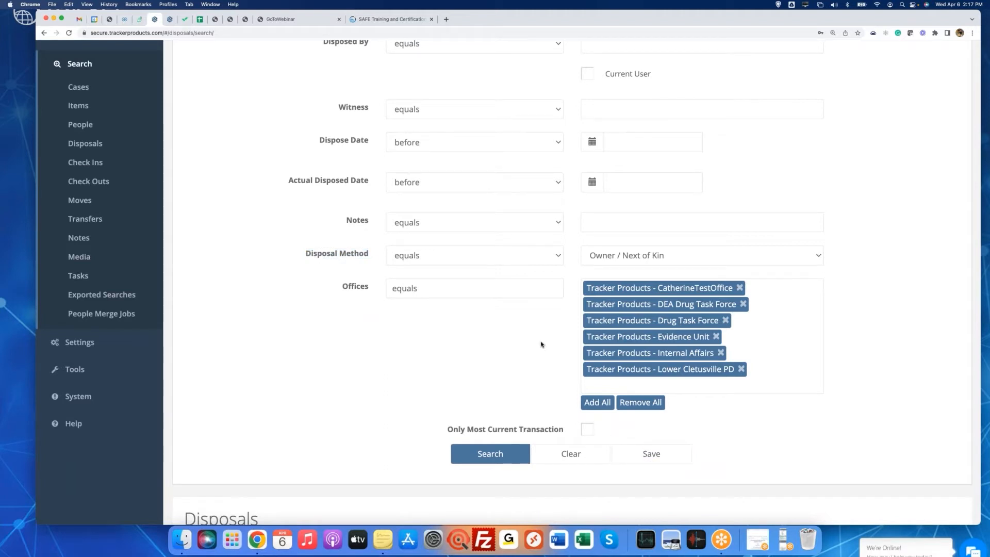
# Clear all parameters of the disposal search
pyautogui.scroll(2, 471, 369)
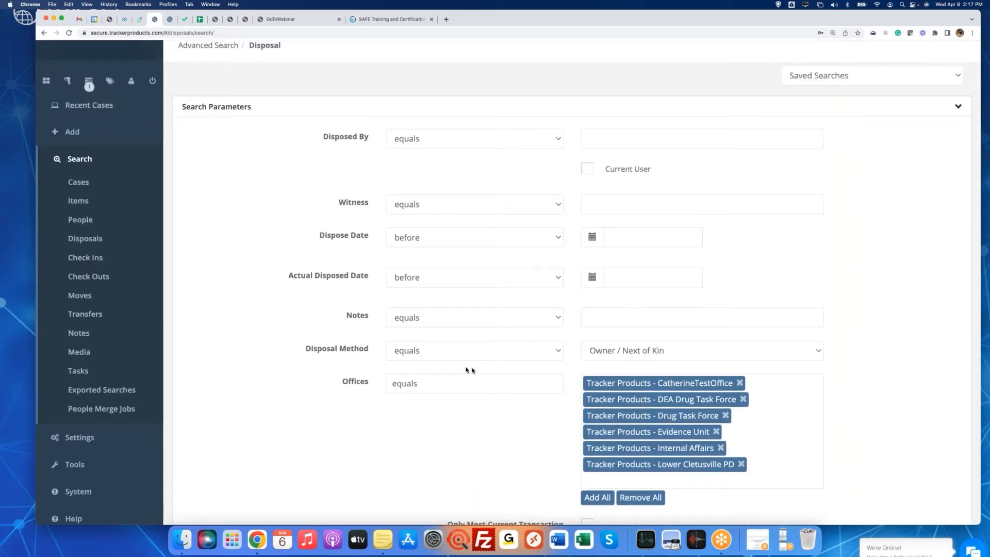
pyautogui.scroll(-3, 467, 370)
pyautogui.click(568, 403)
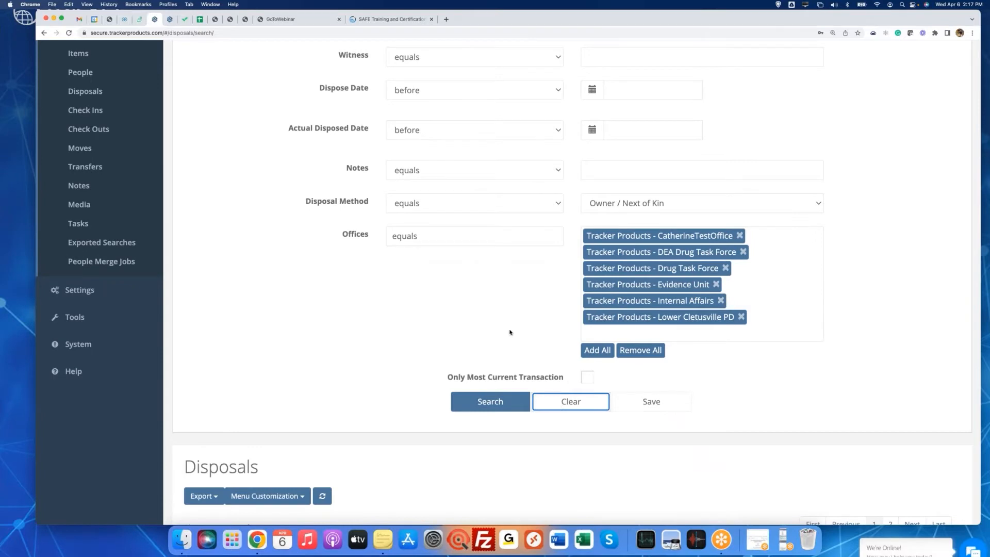
# Set the Dispose Date condition to between, with 01/01/21 as the start date
pyautogui.scroll(5, 509, 332)
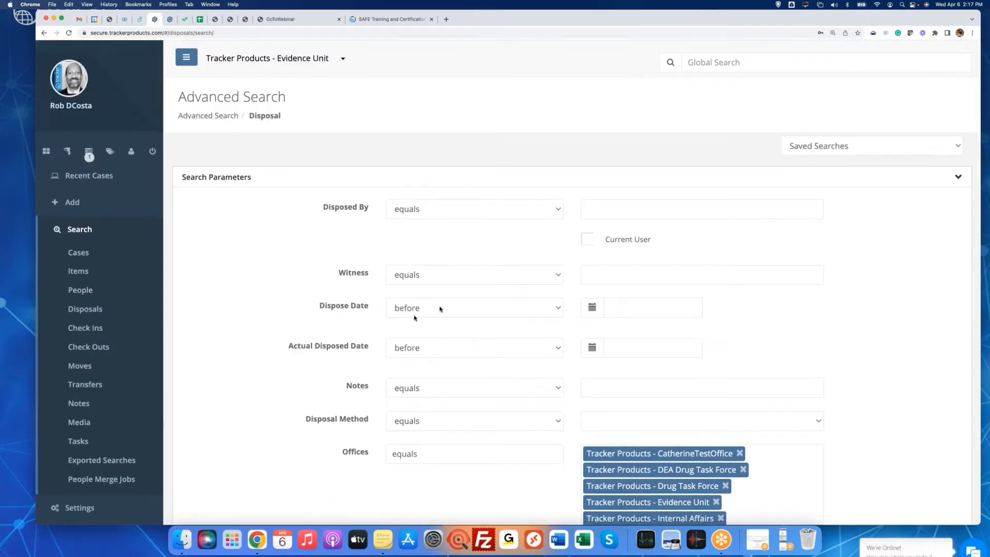
pyautogui.click(440, 308)
pyautogui.click(651, 324)
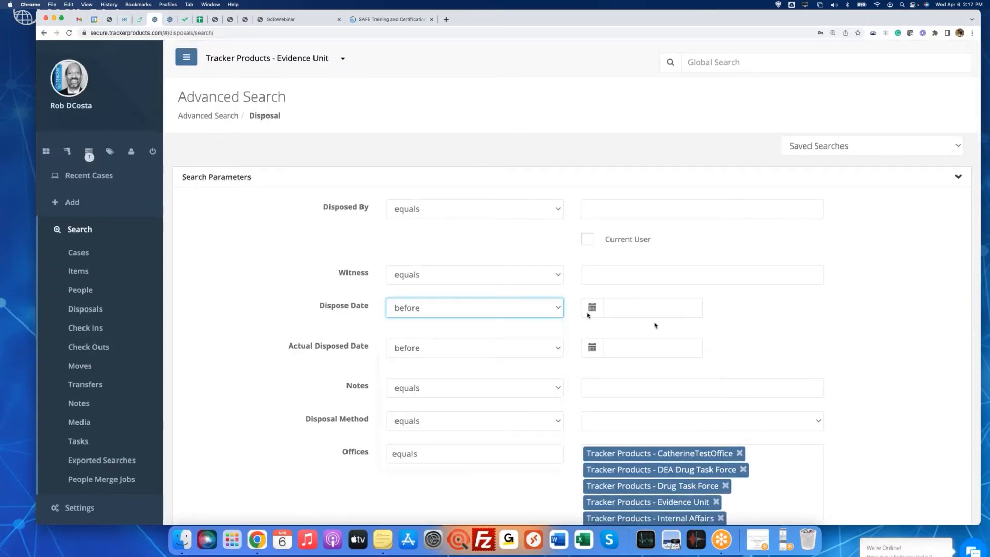
pyautogui.click(592, 307)
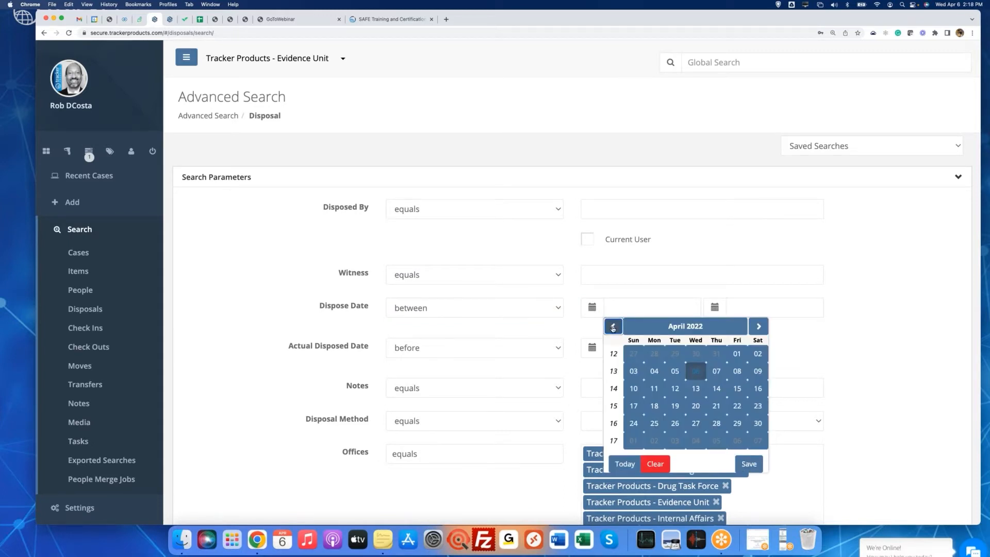
pyautogui.click(613, 326)
pyautogui.click(613, 326)
pyautogui.click(613, 326)
pyautogui.click(613, 327)
pyautogui.click(613, 327)
pyautogui.click(613, 326)
pyautogui.click(613, 326)
pyautogui.click(613, 326)
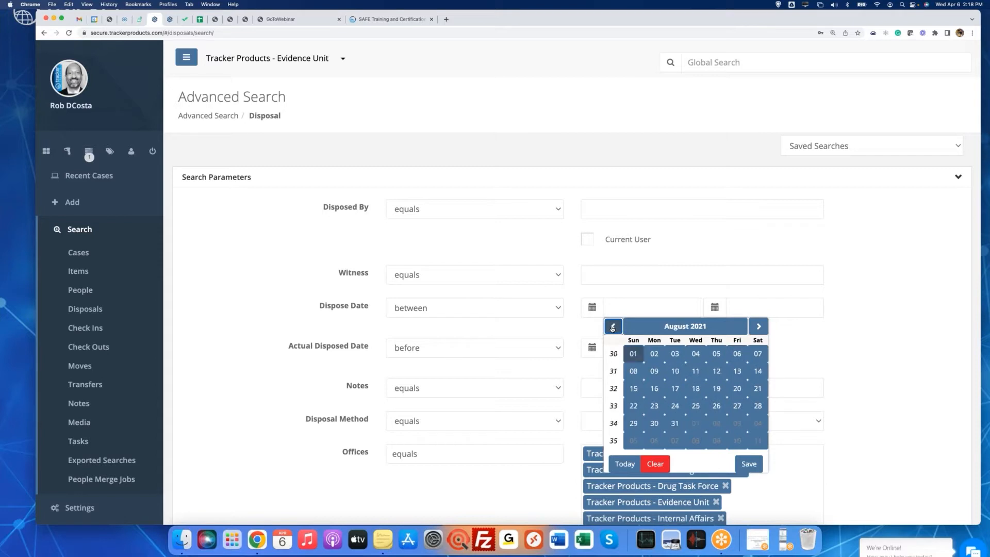
pyautogui.click(613, 327)
pyautogui.click(613, 326)
pyautogui.click(613, 327)
pyautogui.click(613, 326)
pyautogui.click(613, 326)
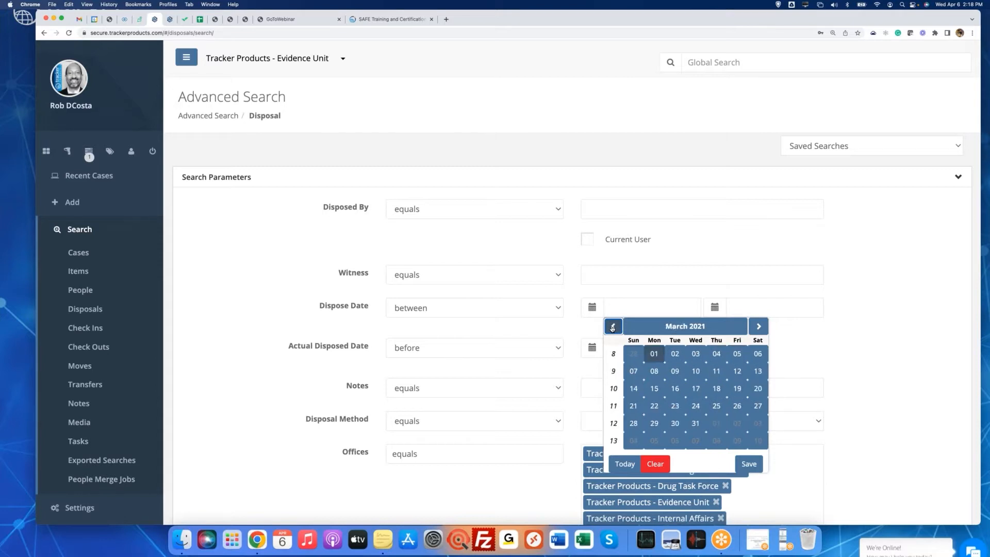
pyautogui.click(613, 327)
pyautogui.click(613, 326)
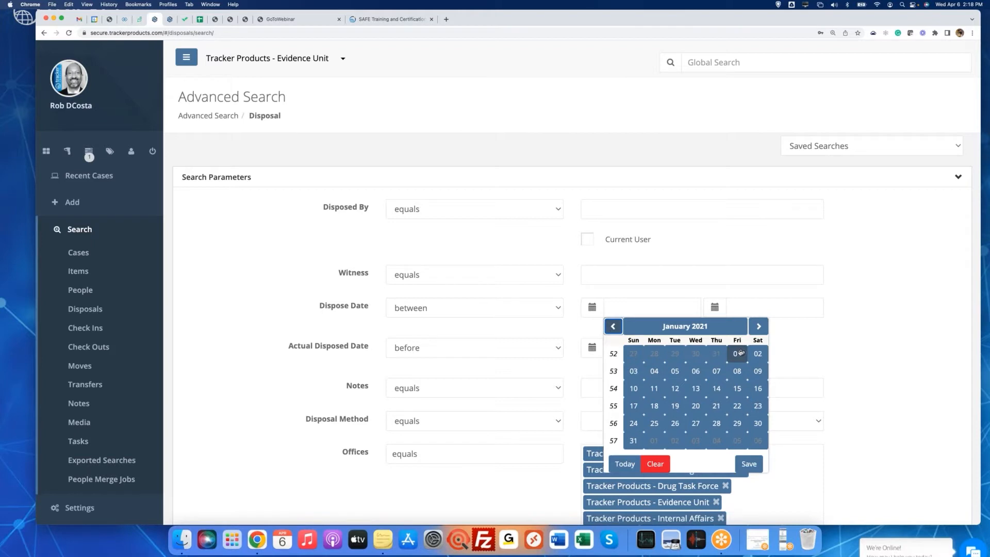
pyautogui.click(737, 354)
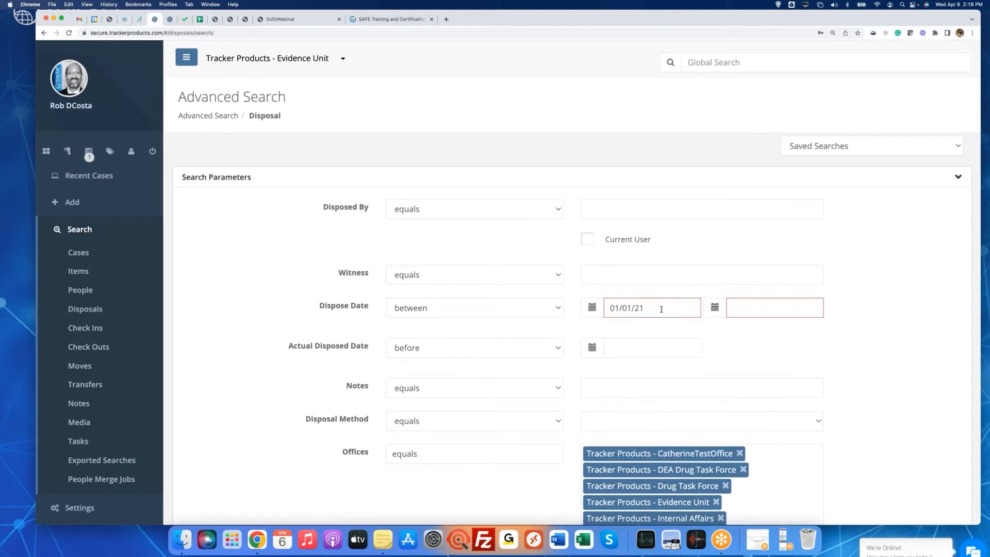
# Change the start of the Dispose Date range to 01/01/20 and set its end to 04/06/22
pyautogui.click(661, 310)
pyautogui.press('BackSpace')
pyautogui.write('0')
pyautogui.click(714, 308)
pyautogui.click(818, 371)
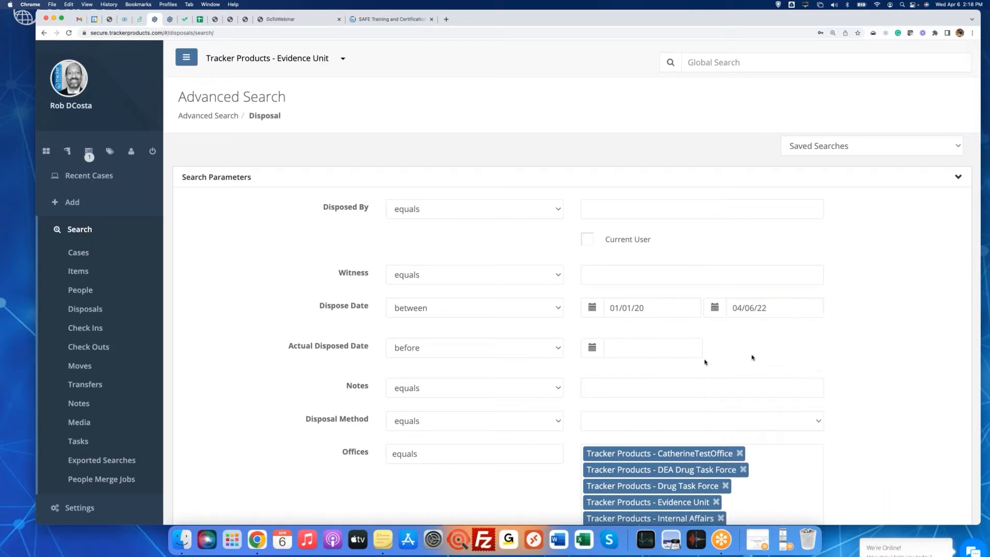
# Save the disposal search under the name "Disposals from 2020 to present"
pyautogui.scroll(-5, 694, 381)
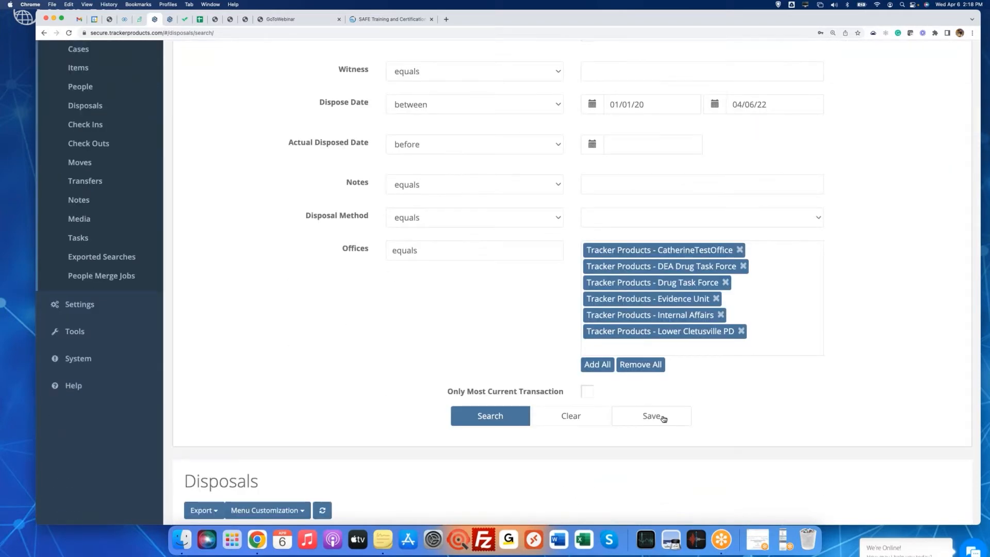
pyautogui.click(652, 416)
pyautogui.click(419, 114)
pyautogui.write('Disposals ')
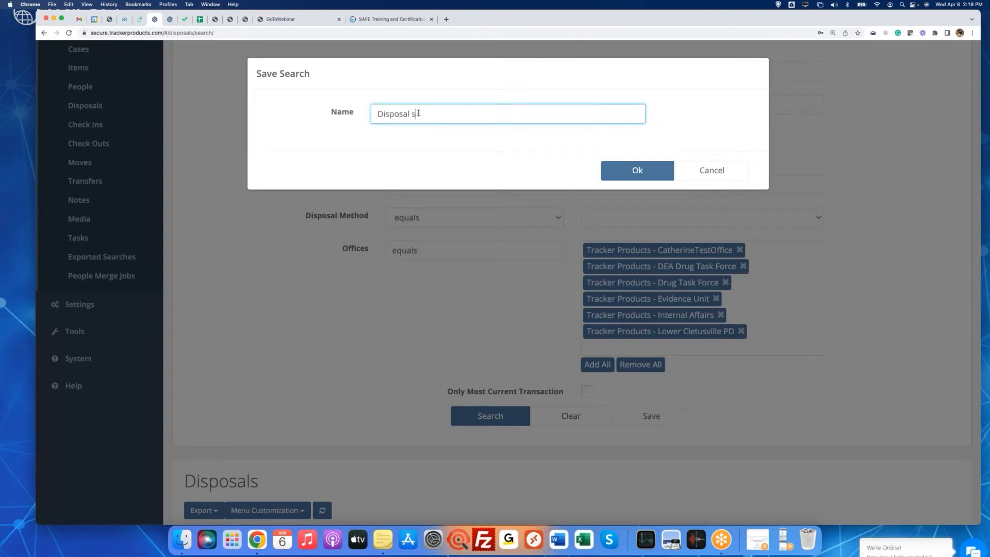
pyautogui.write('from 2020 to present')
pyautogui.click(620, 171)
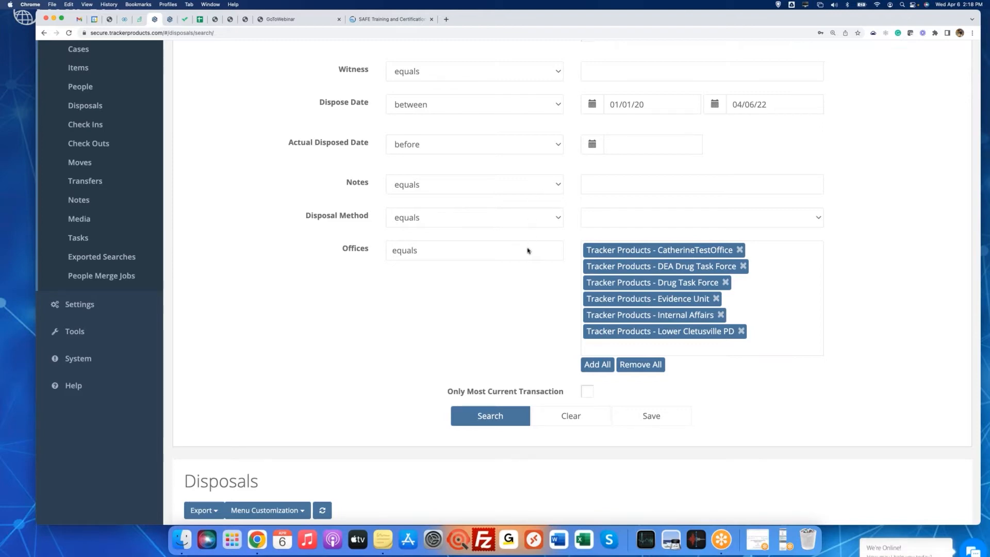
# Open the check-out search and view the options available for the Reason parameter
pyautogui.scroll(3, 205, 216)
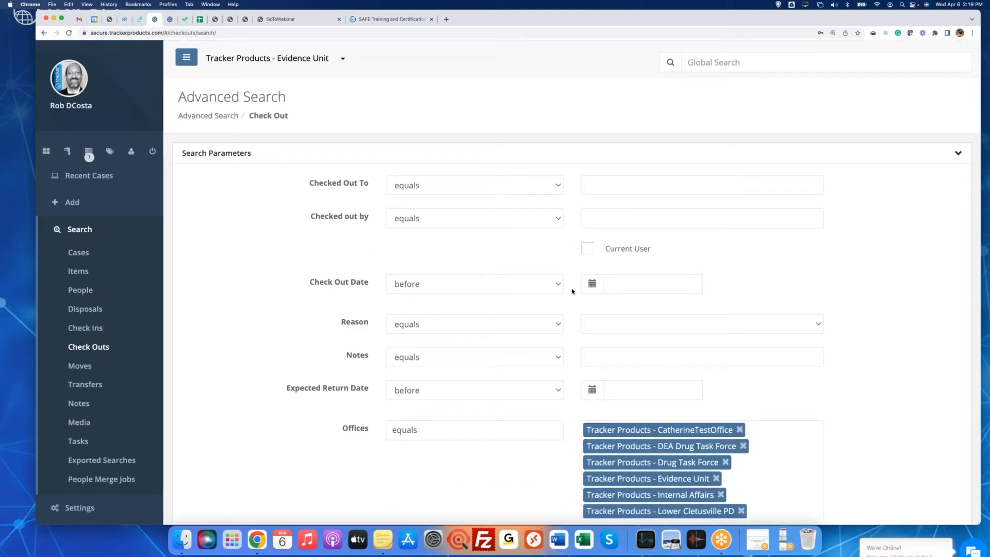
pyautogui.click(624, 330)
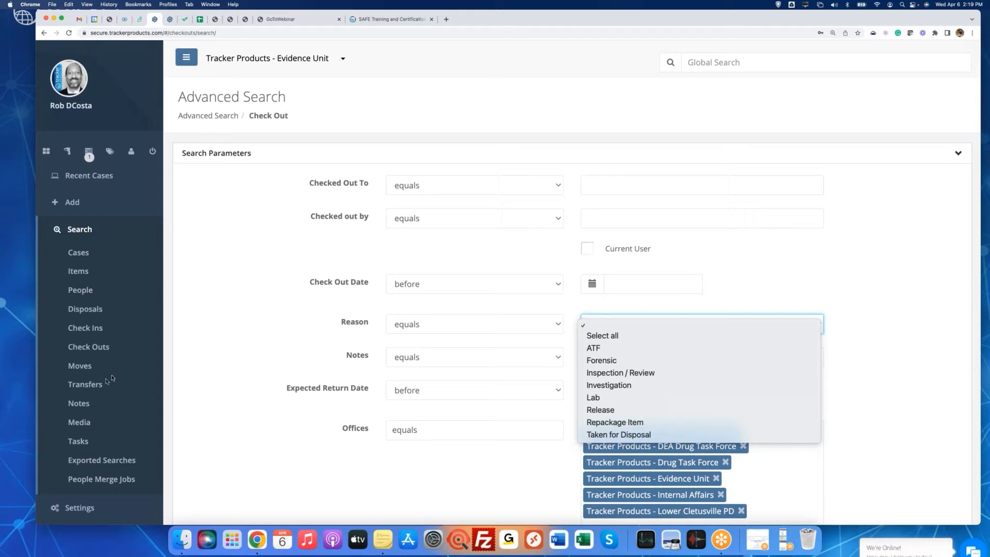
# Run a media search with the CatherineTestOffice and Lower Cletusville PD offices removed from the Offices parameter
pyautogui.click(81, 423)
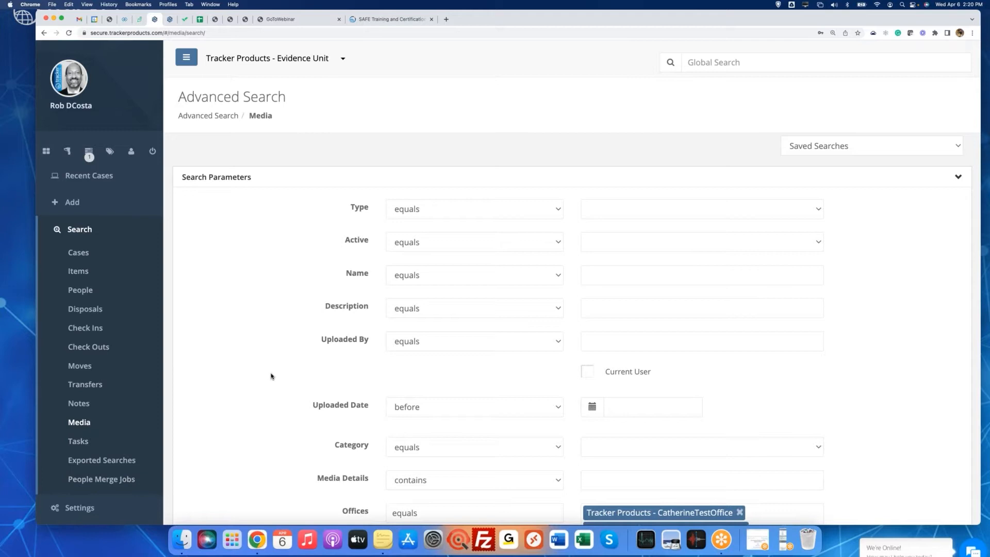
pyautogui.scroll(-5, 270, 375)
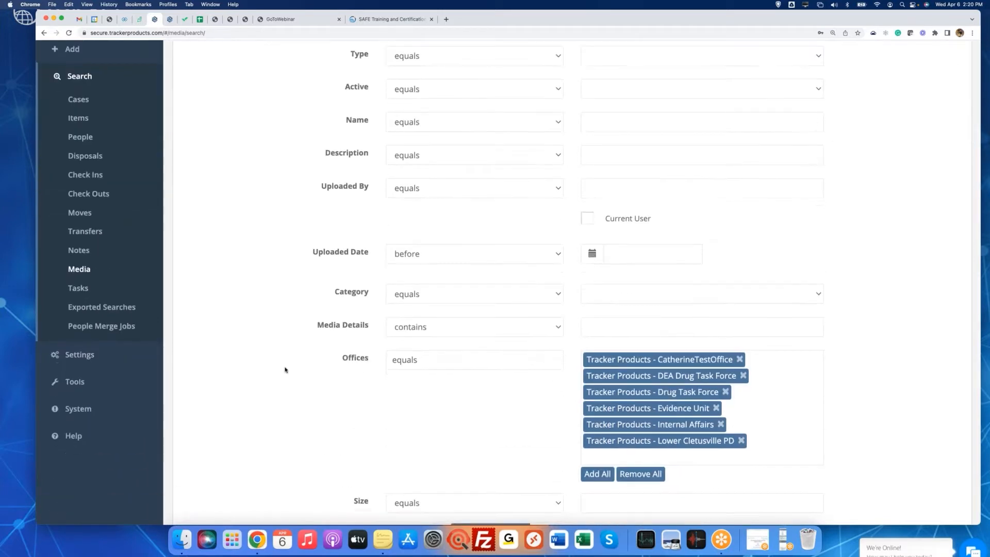
pyautogui.click(740, 360)
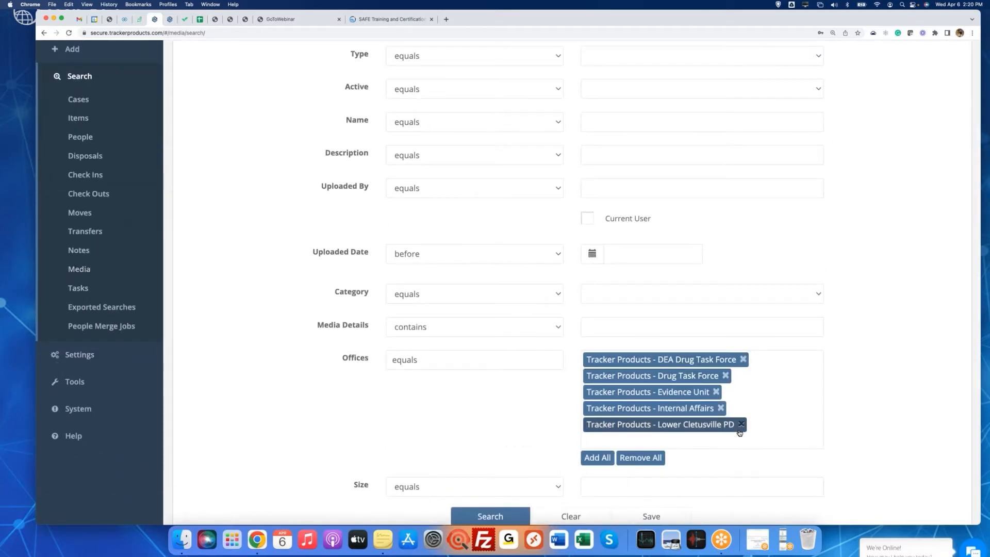
pyautogui.click(741, 424)
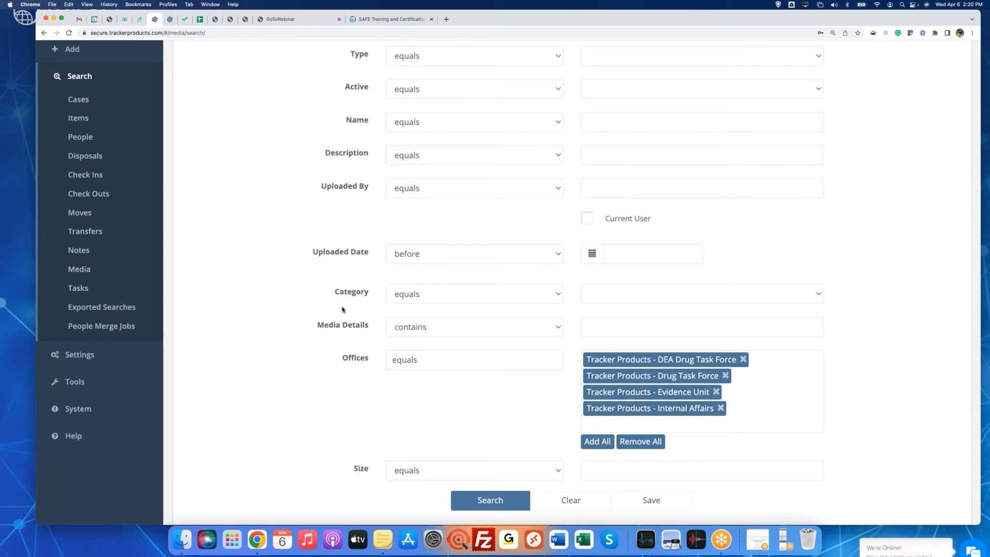
pyautogui.scroll(4, 342, 309)
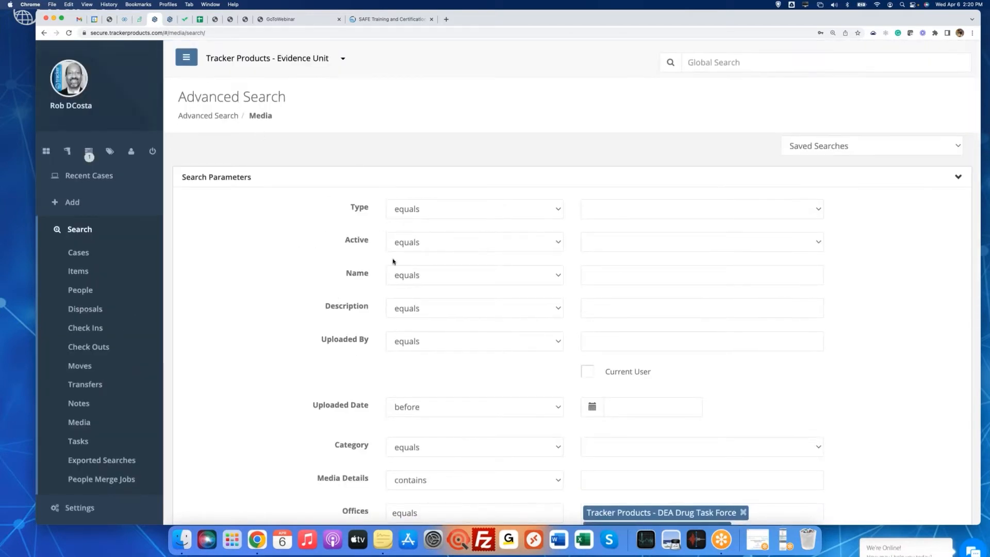
pyautogui.scroll(-8, 393, 261)
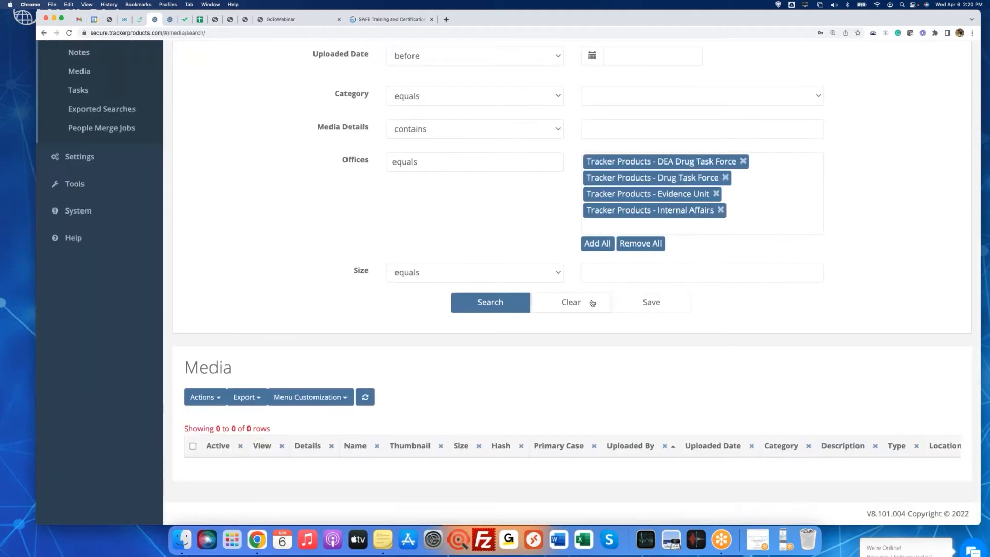
pyautogui.click(488, 304)
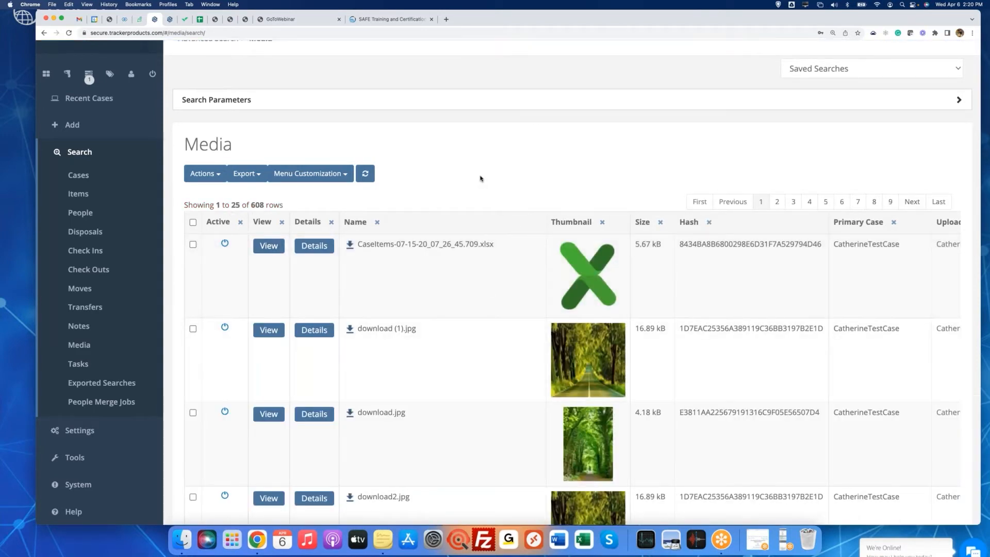
# Look through the media search results, and review the Uploaded Date conditions and Category options in the search parameters
pyautogui.scroll(3, 479, 183)
pyautogui.scroll(-15, 495, 288)
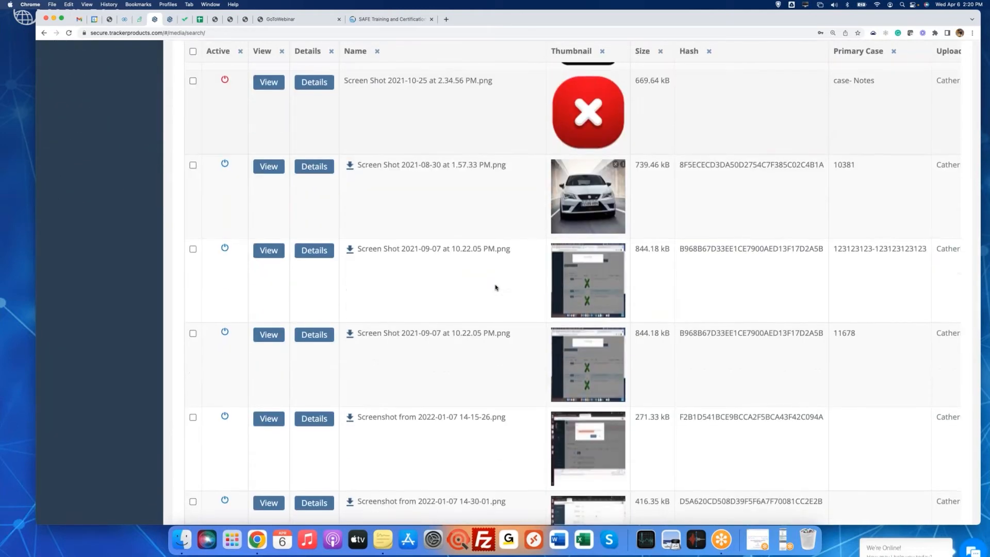
pyautogui.scroll(15, 495, 288)
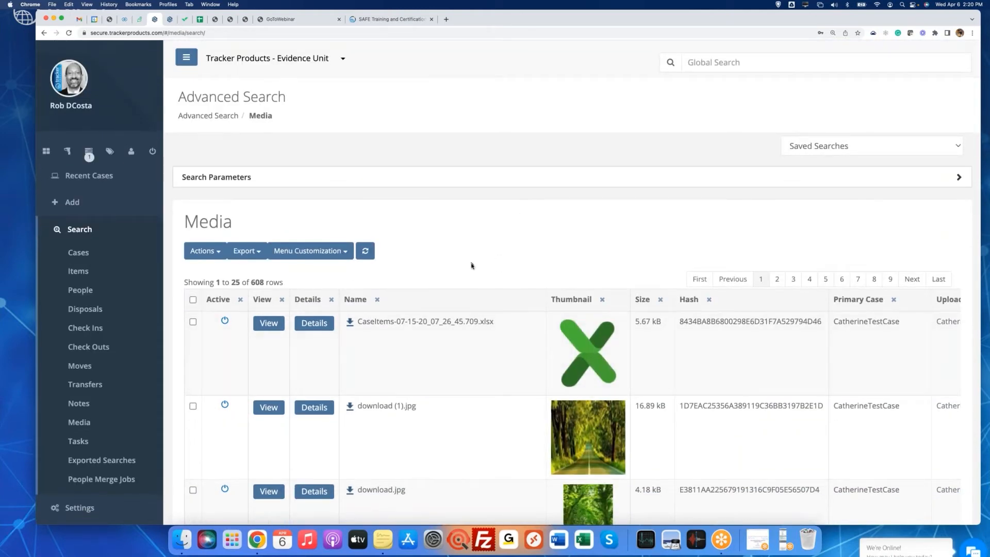
pyautogui.click(532, 181)
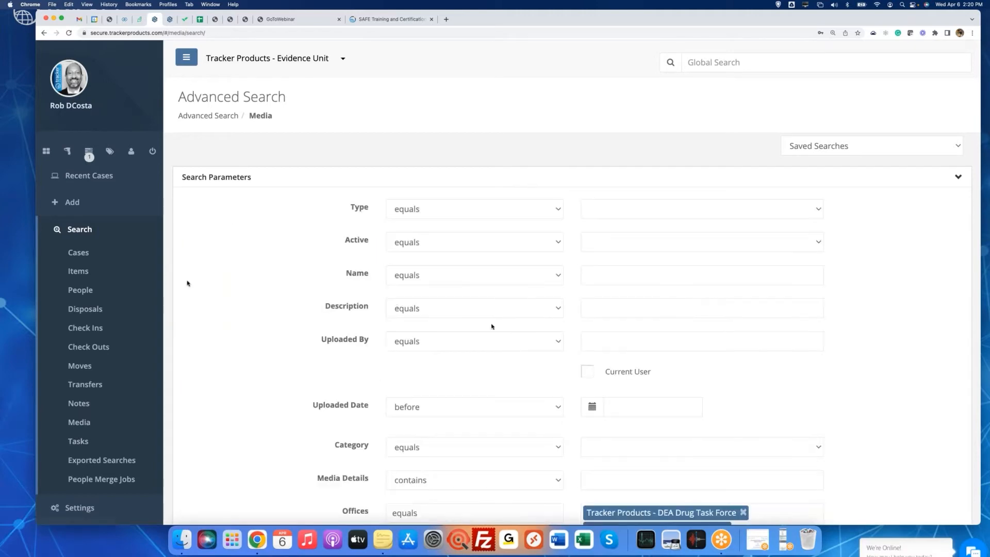
pyautogui.scroll(-3, 382, 436)
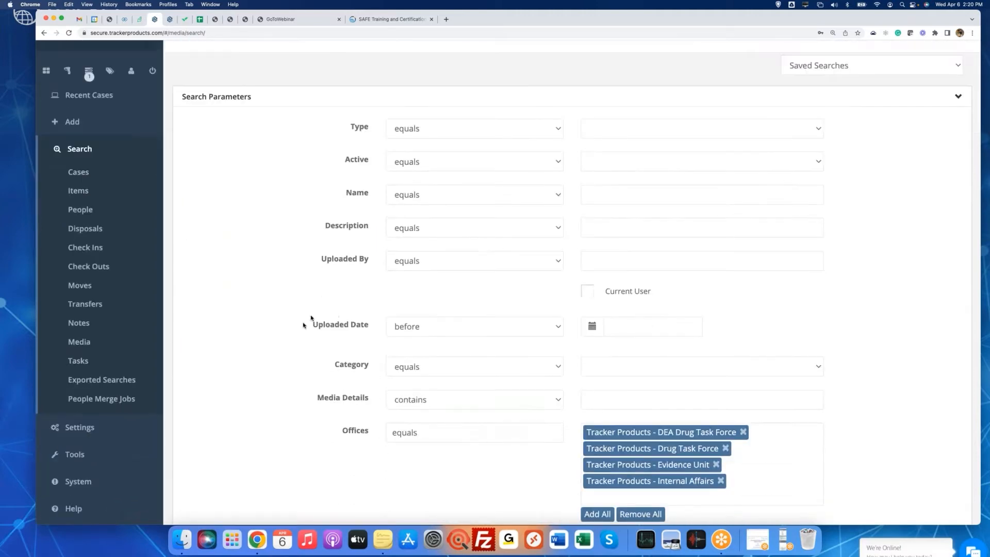
pyautogui.moveTo(311, 324); pyautogui.dragTo(375, 326)
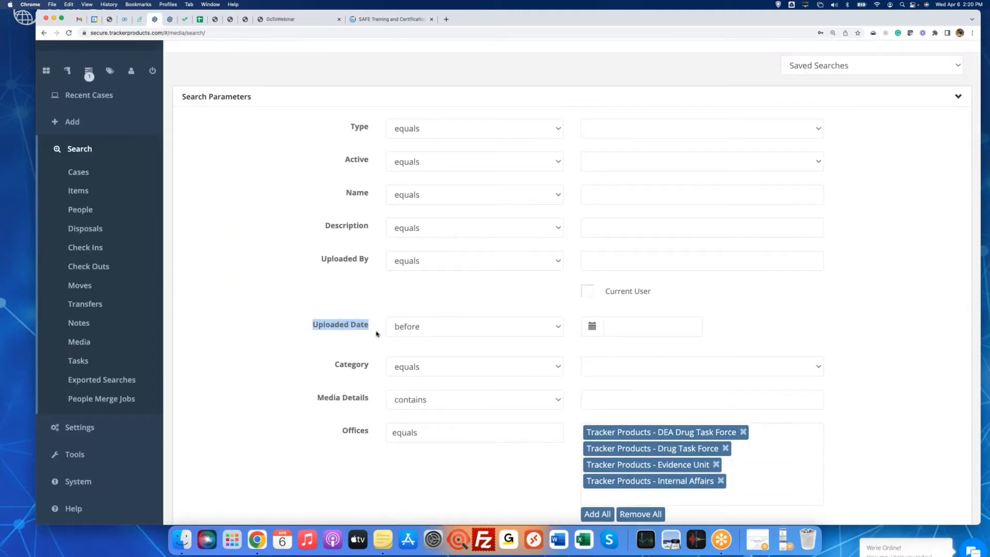
pyautogui.click(547, 329)
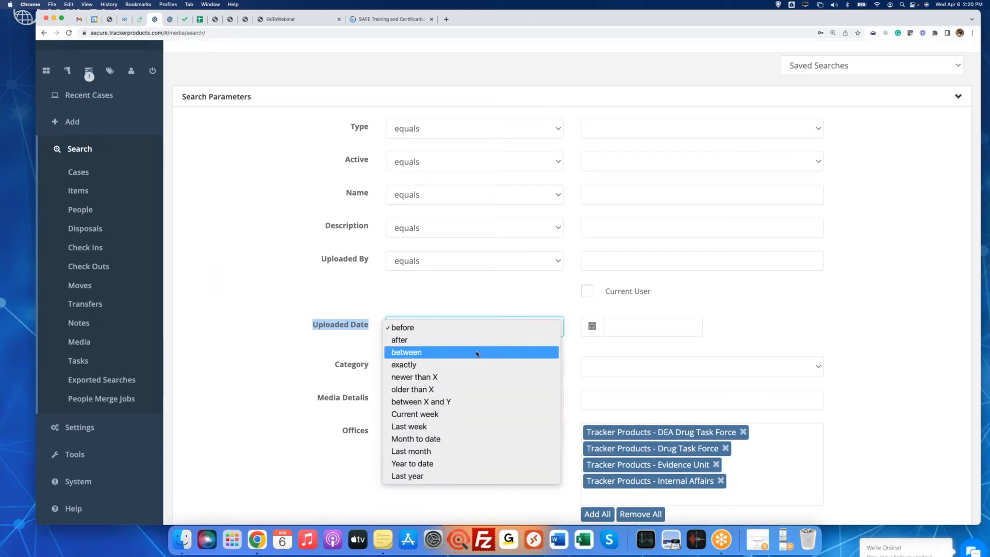
pyautogui.click(232, 357)
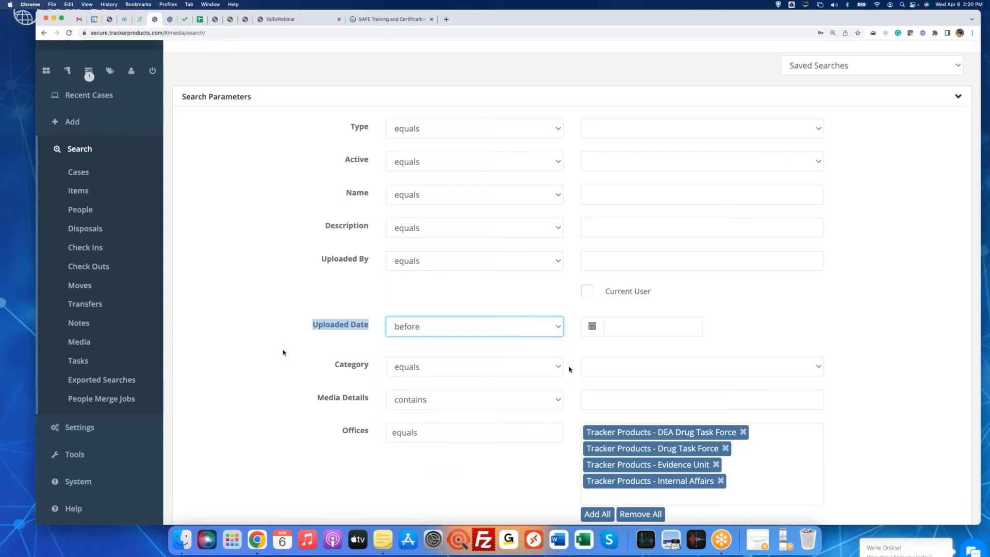
pyautogui.click(600, 367)
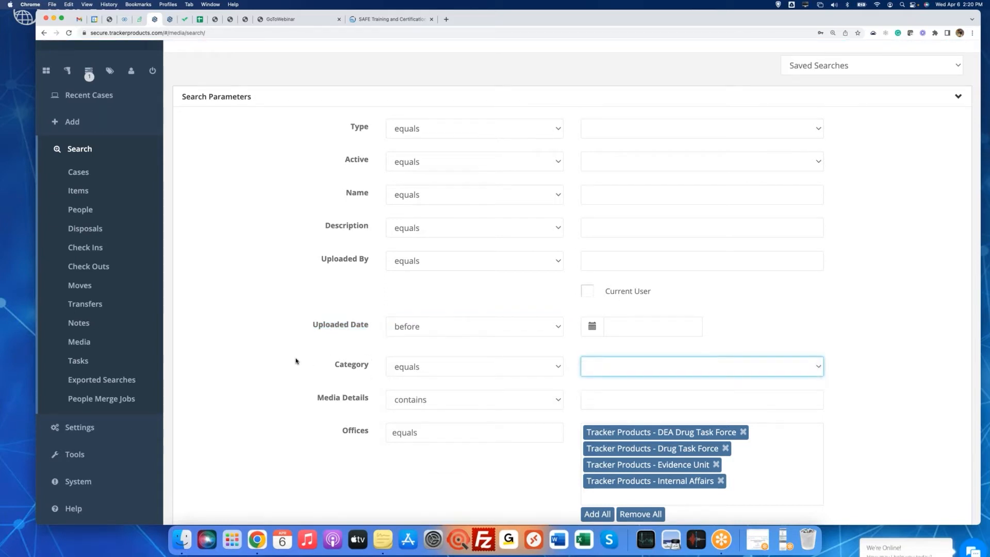
# Permanently delete download (1).jpg and the first download2.jpg from the media search results
pyautogui.scroll(-10, 296, 361)
pyautogui.scroll(-1, 296, 360)
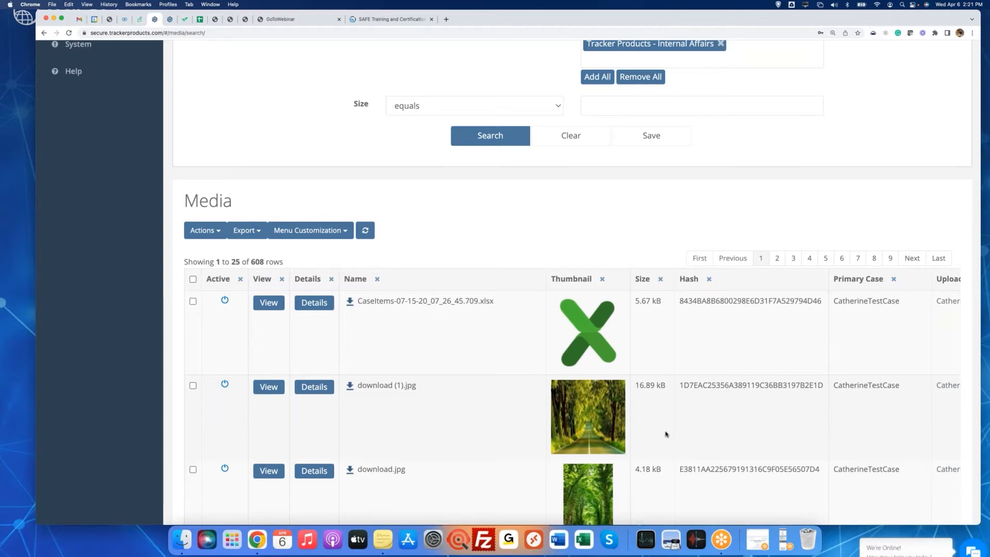
pyautogui.scroll(-3, 665, 434)
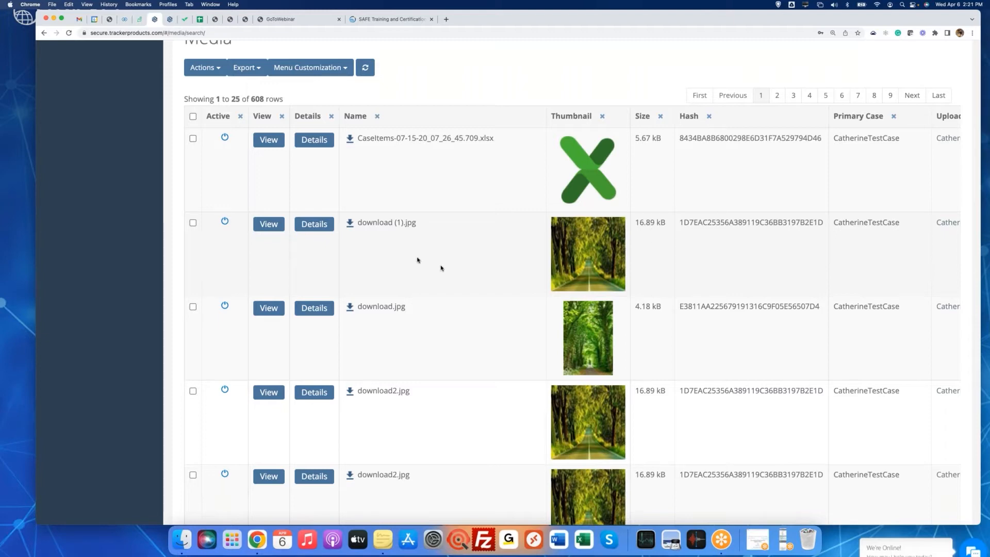
pyautogui.scroll(3, 413, 261)
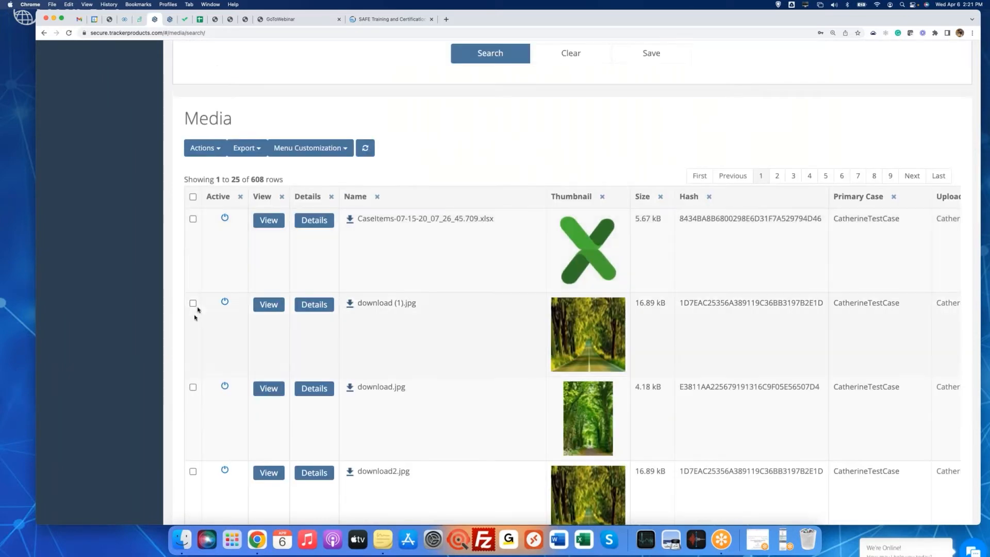
pyautogui.click(193, 304)
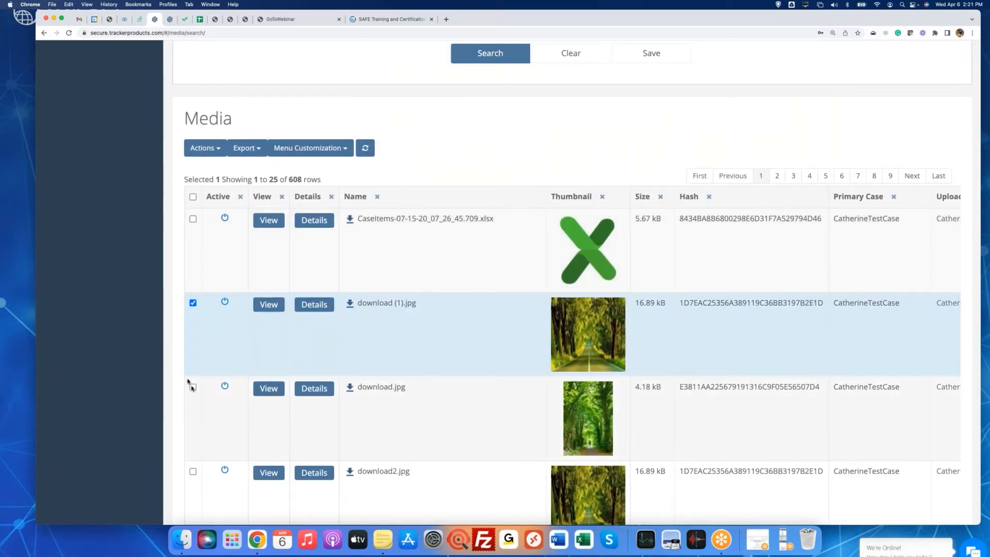
pyautogui.scroll(-1, 209, 434)
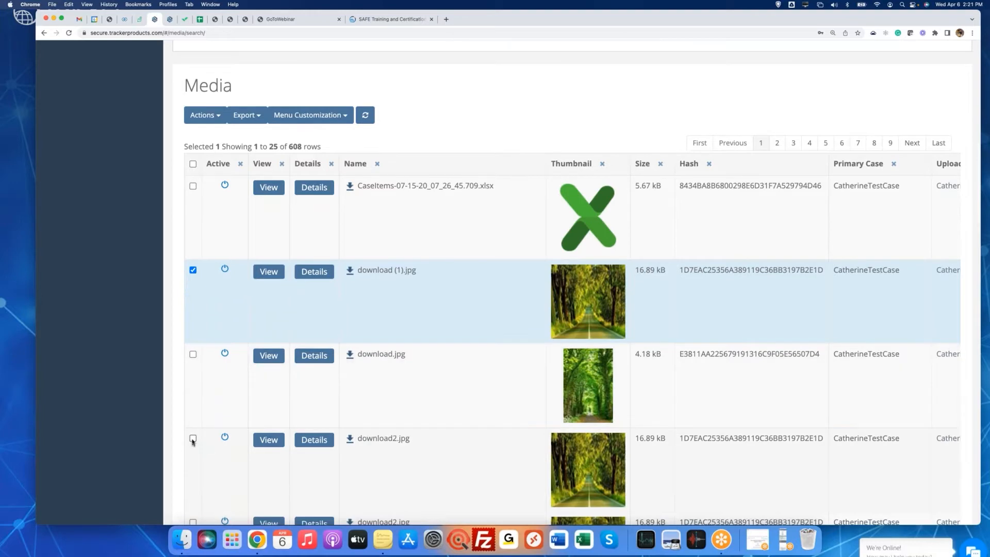
pyautogui.click(193, 439)
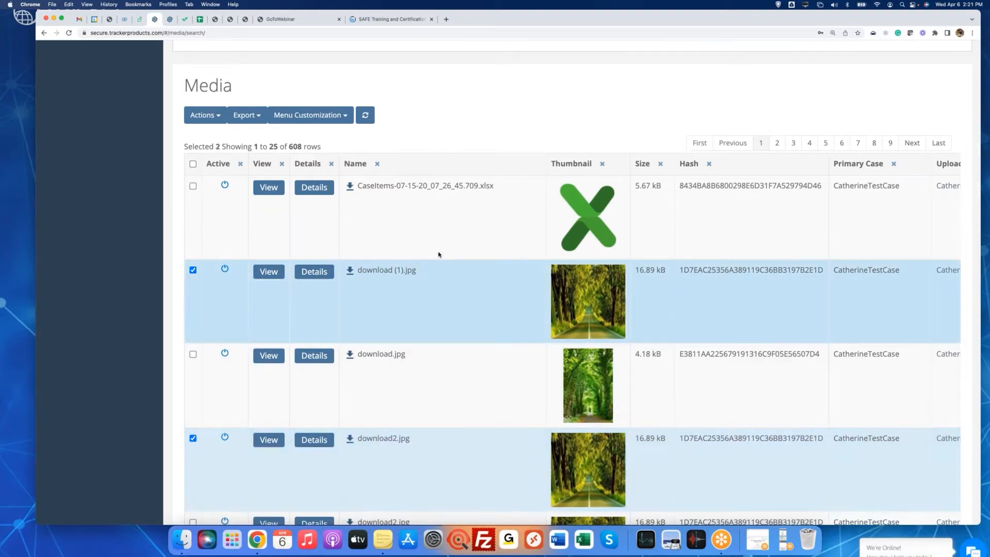
pyautogui.click(215, 120)
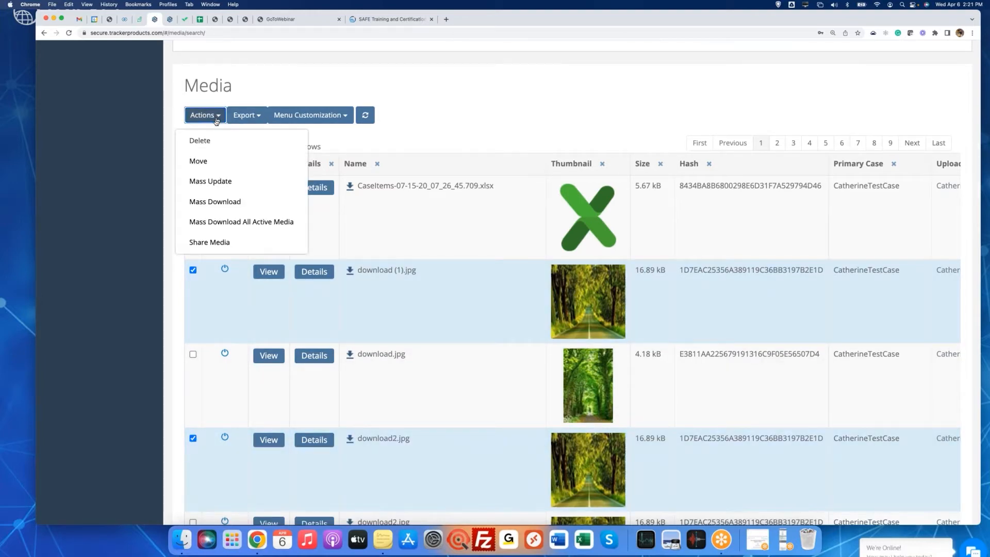
pyautogui.click(233, 142)
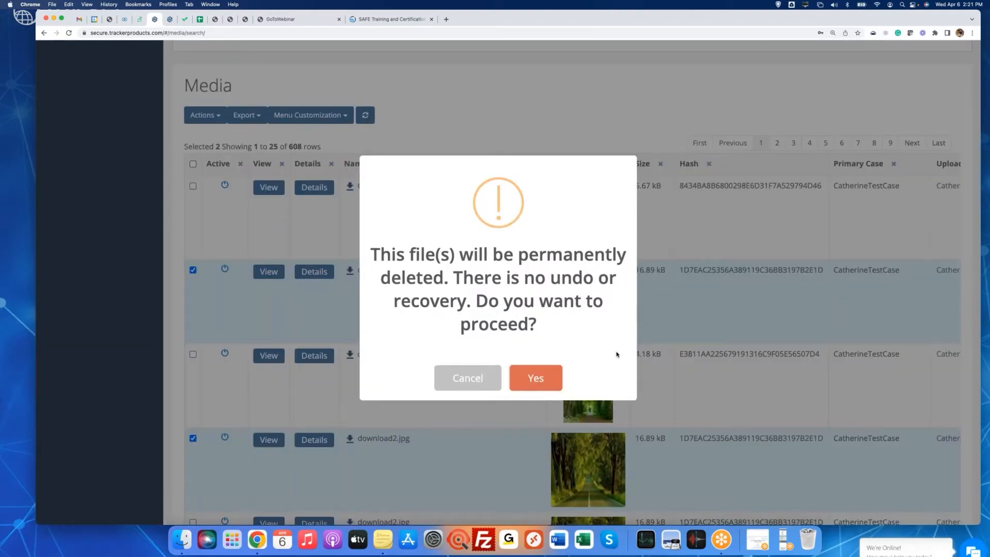
pyautogui.click(536, 379)
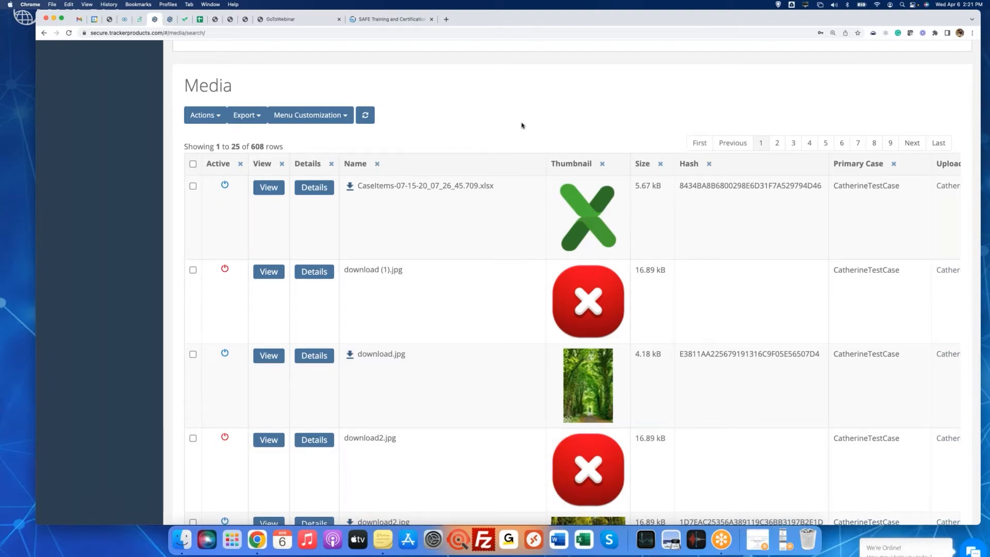
# Open the case search and set its Case Officer(s) parameter to equal the officer found by first name, using the trackerproducts.com account
pyautogui.scroll(10, 521, 124)
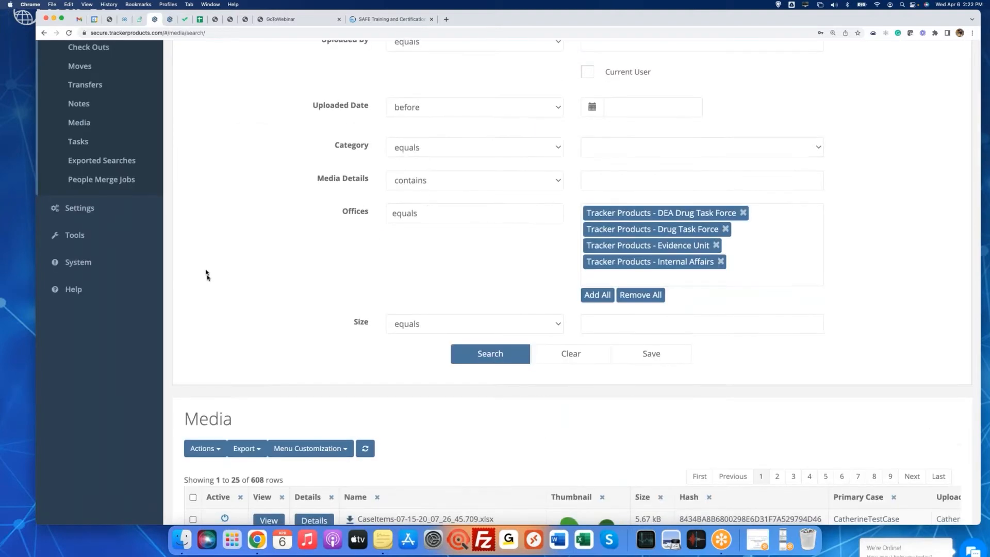
pyautogui.scroll(5, 221, 220)
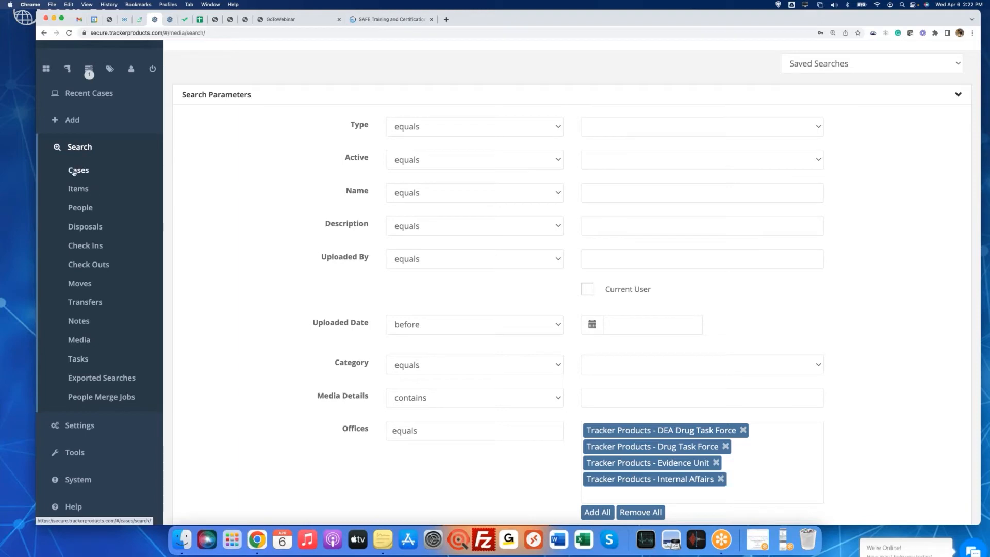
pyautogui.click(74, 171)
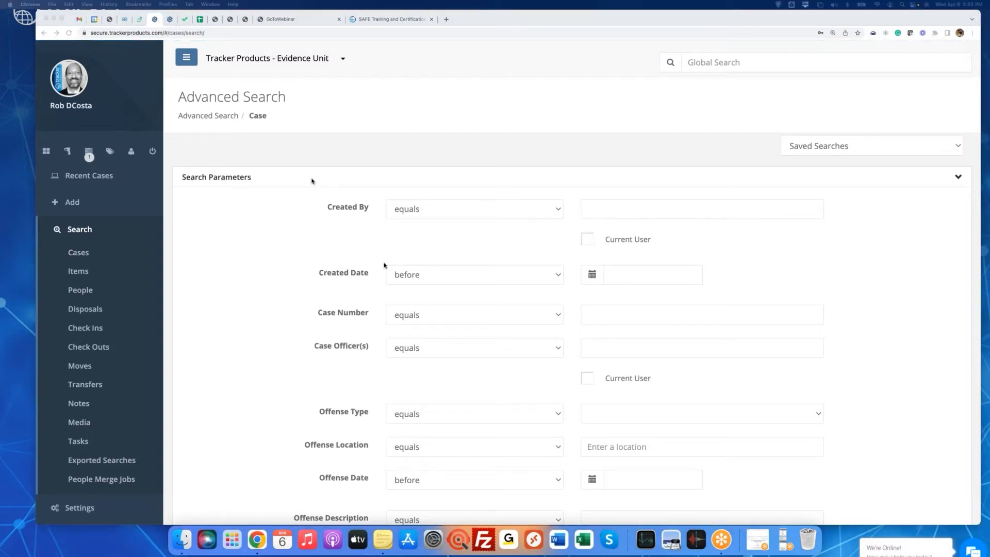
pyautogui.scroll(-5, 399, 264)
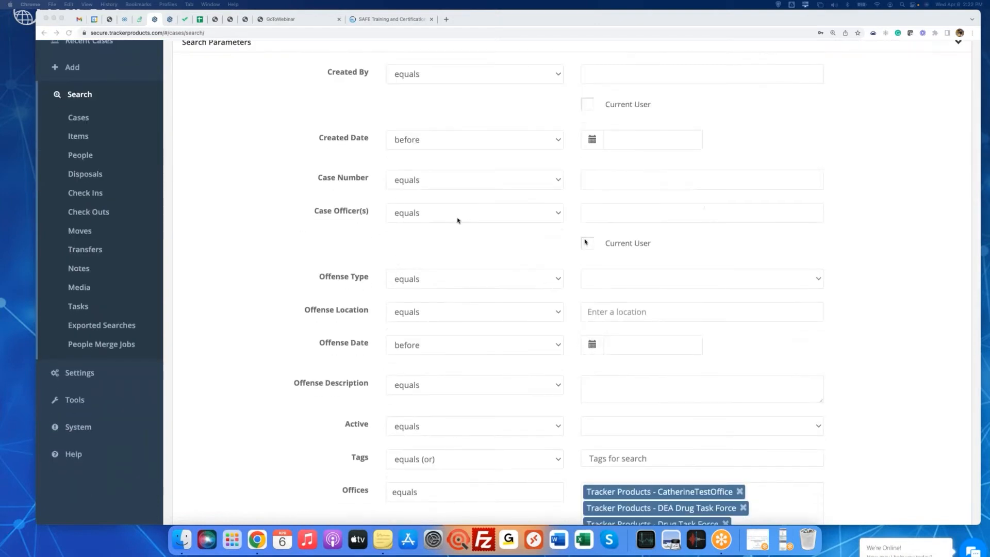
pyautogui.click(610, 216)
pyautogui.write('ben')
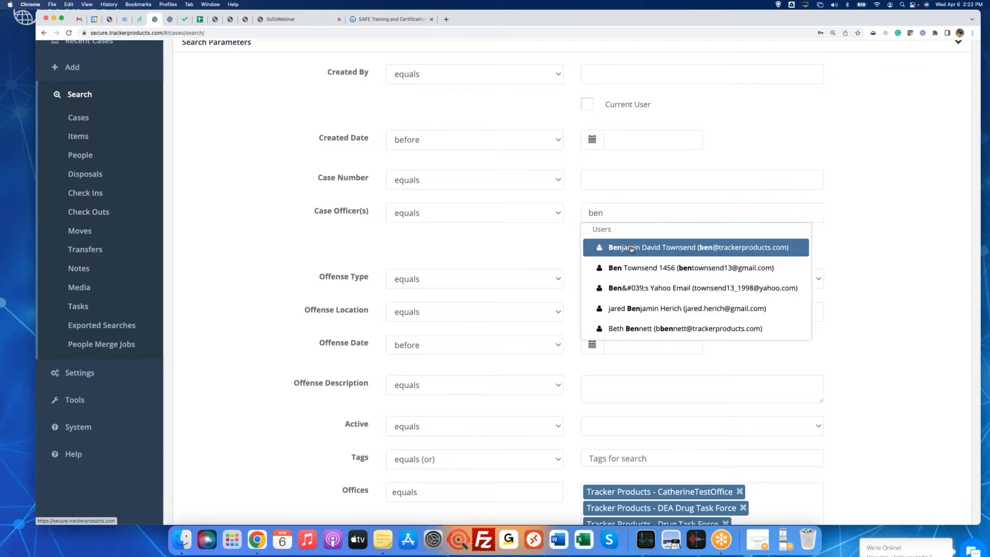
pyautogui.click(632, 248)
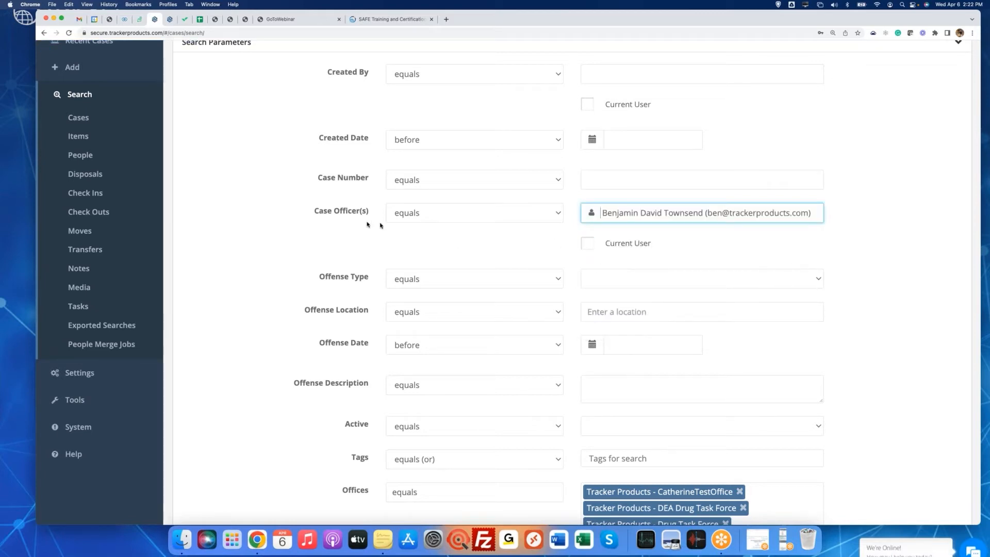
# Remove the CatherineTestOffice and Lower Cletusville PD offices from the case search's Offices parameter
pyautogui.scroll(-3, 669, 228)
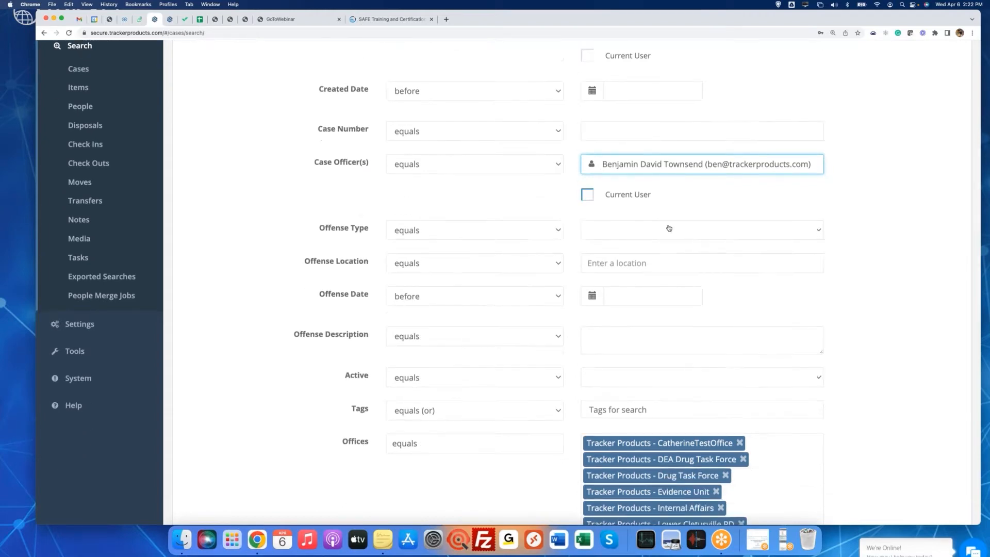
pyautogui.click(740, 420)
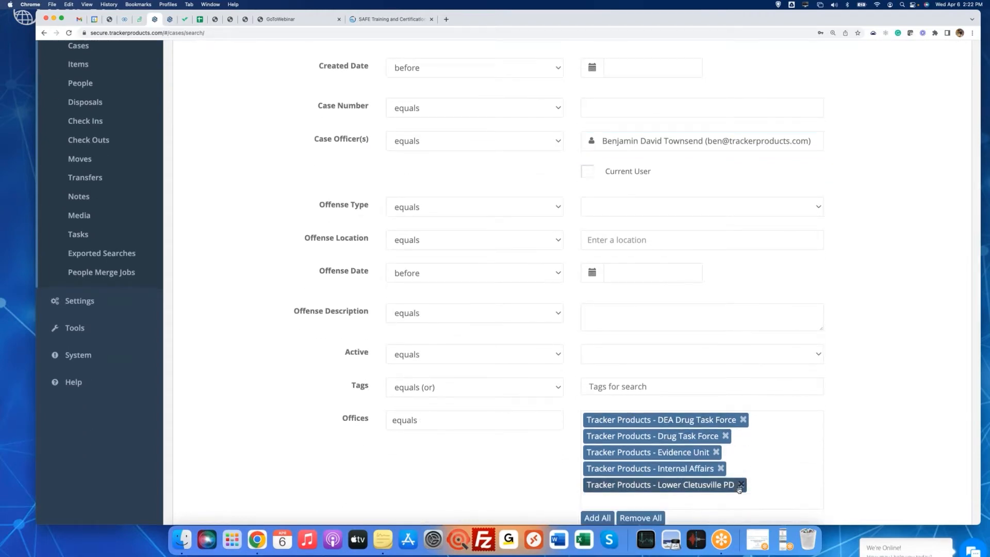
pyautogui.click(741, 485)
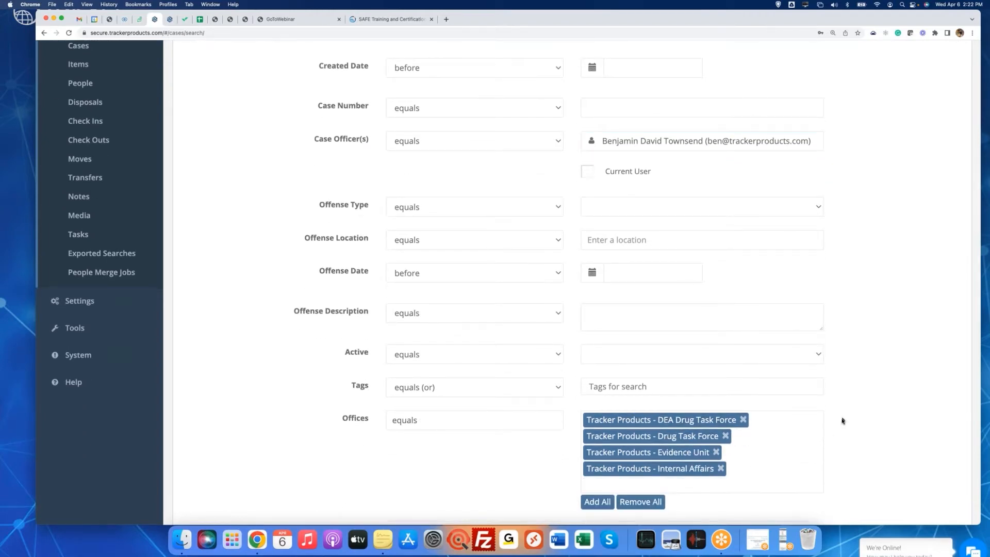
# Turn on Search History for the case search and review its update fields alongside the Case Officer(s) parameter
pyautogui.scroll(-5, 843, 421)
pyautogui.scroll(-6, 841, 421)
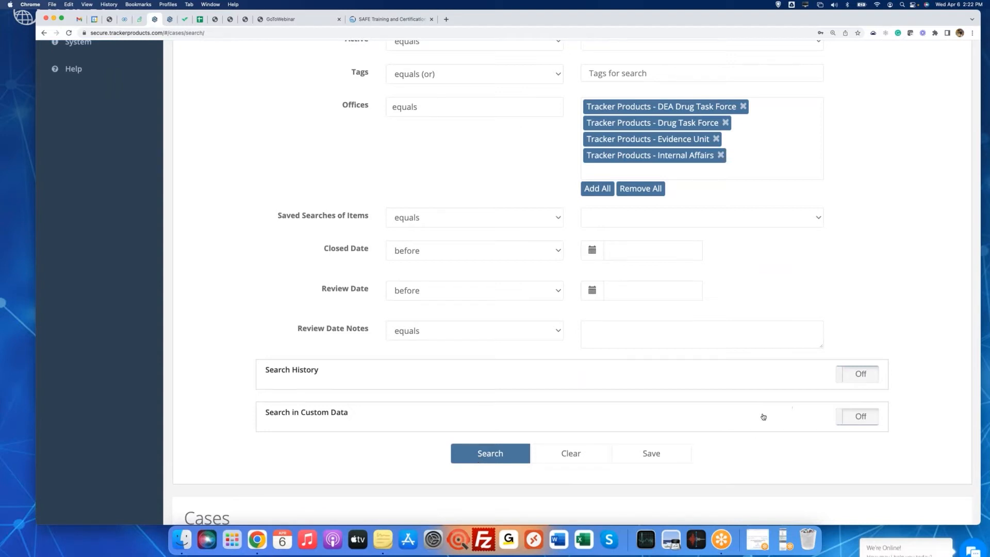
pyautogui.click(860, 376)
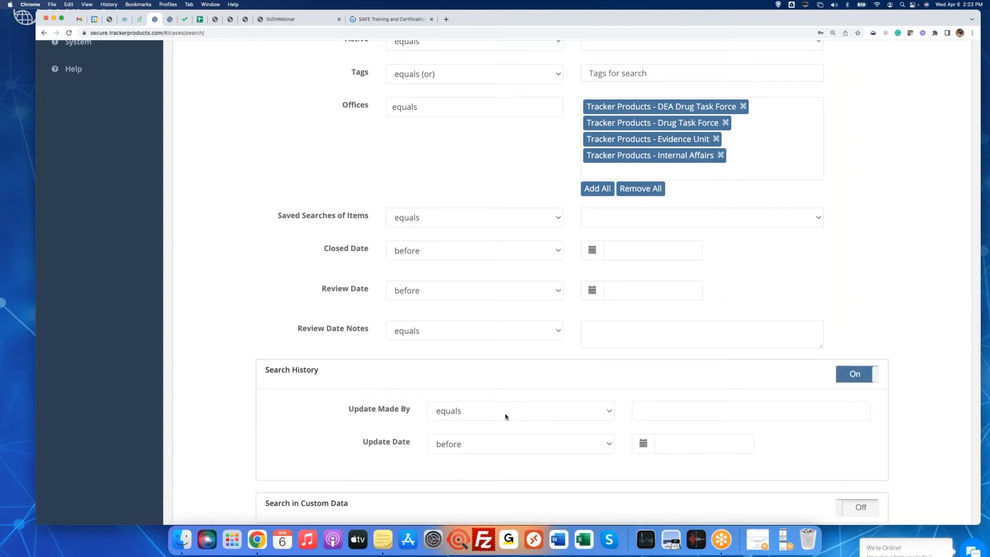
pyautogui.click(659, 410)
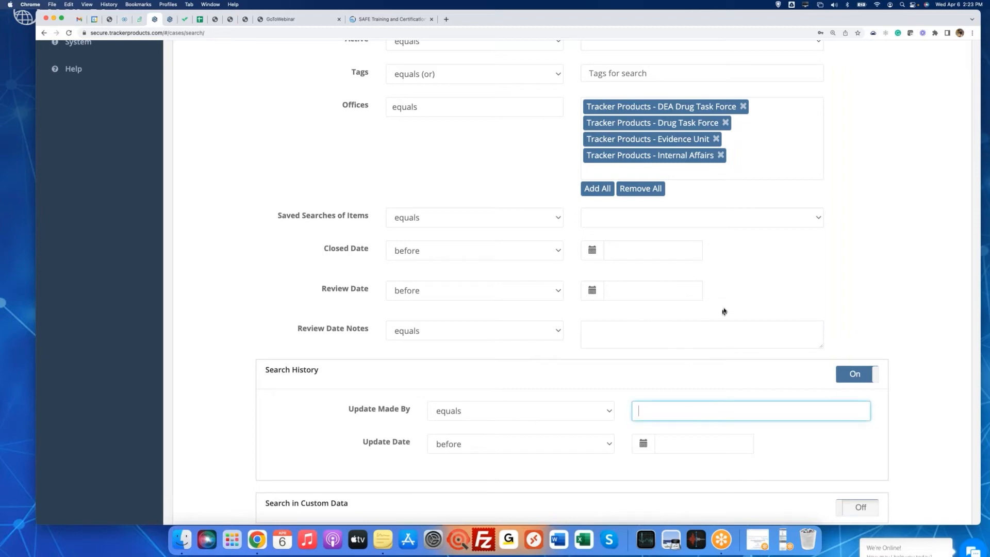
pyautogui.scroll(3, 724, 309)
pyautogui.scroll(2, 722, 308)
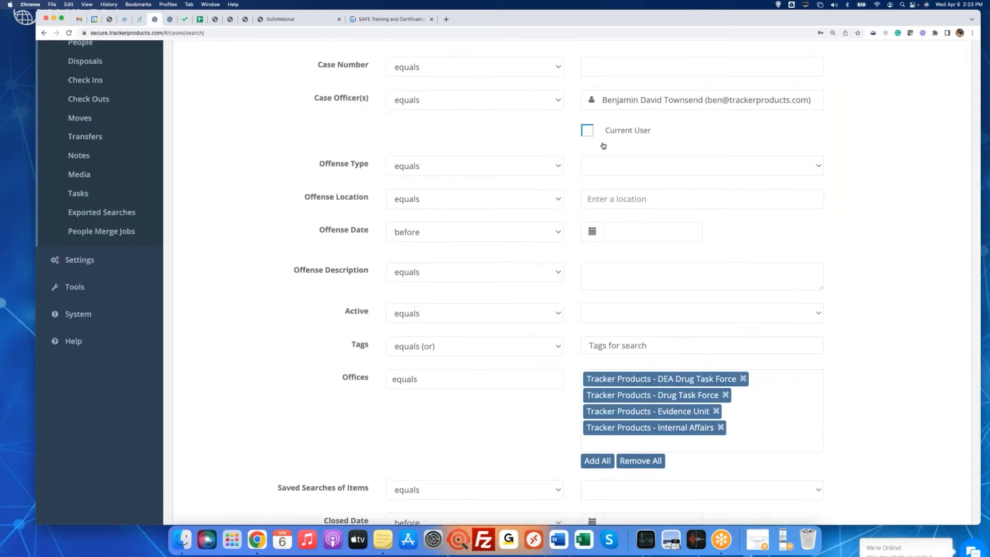
pyautogui.scroll(-1, 623, 184)
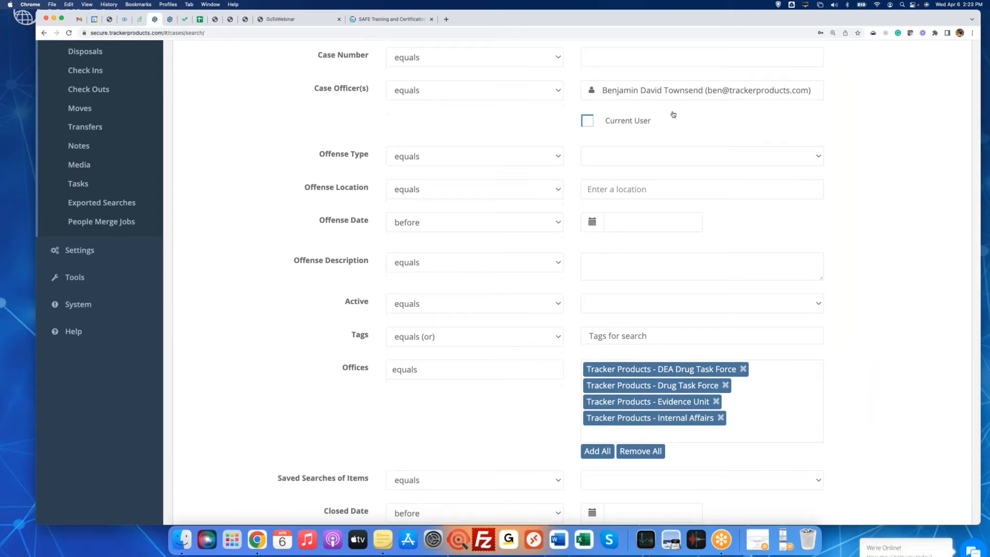
pyautogui.scroll(-6, 648, 131)
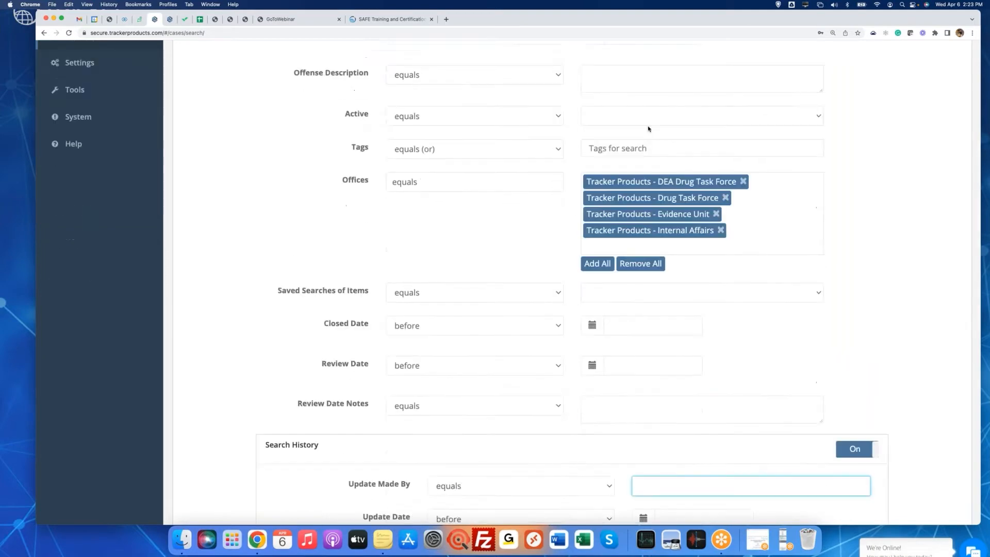
pyautogui.scroll(-2, 593, 337)
# Clear the case search parameters and run a Search History search with Update Made By equal to the officer found by first name
pyautogui.click(572, 395)
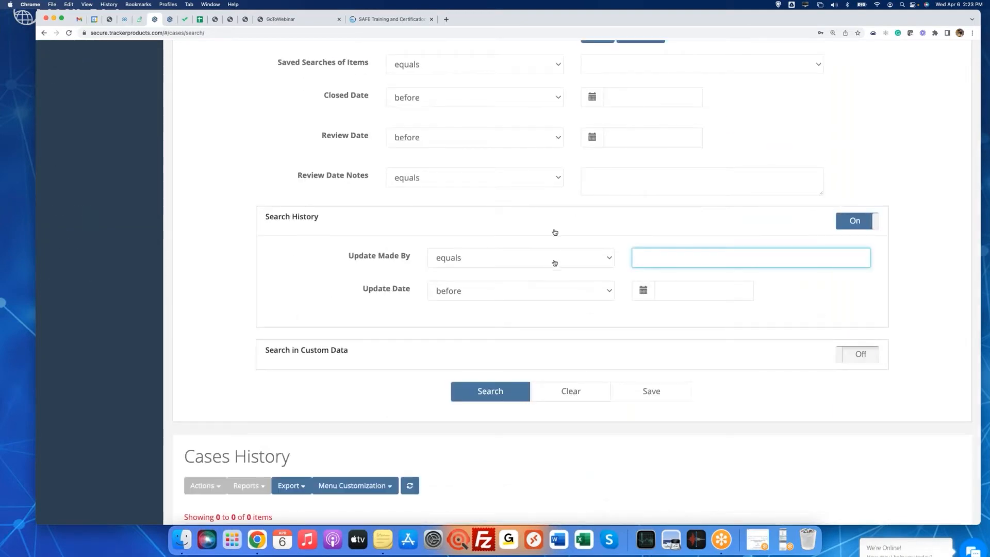
pyautogui.click(554, 232)
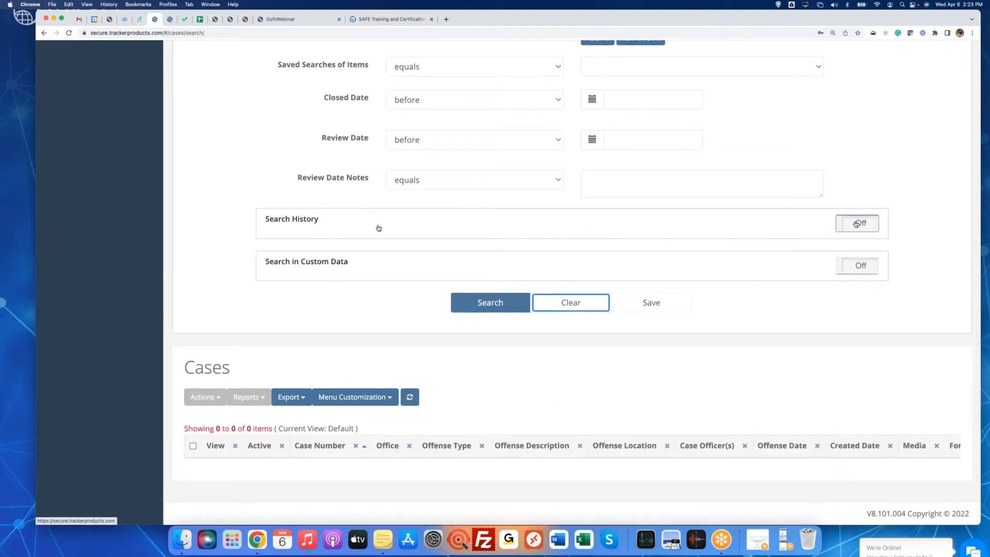
pyautogui.click(567, 236)
pyautogui.click(681, 260)
pyautogui.write('ben')
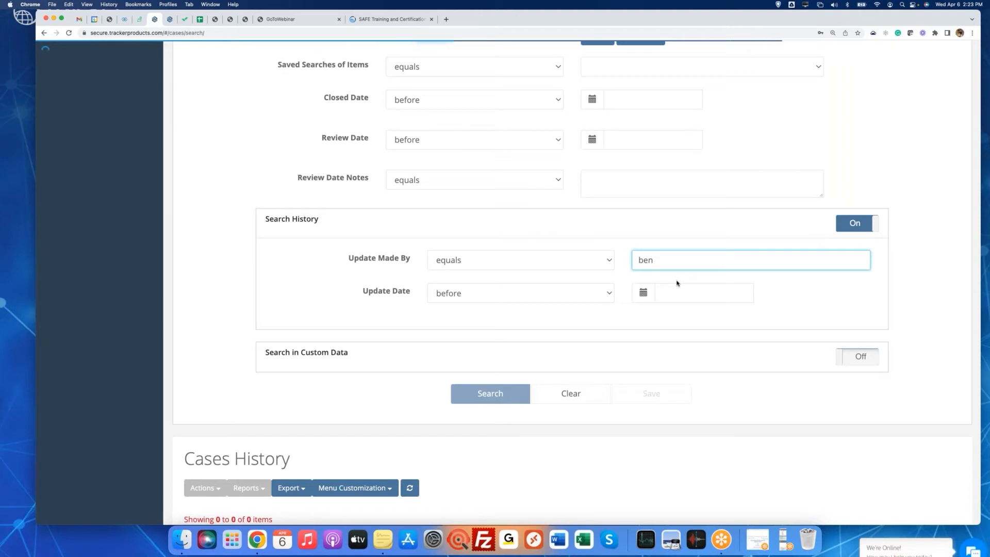
pyautogui.click(677, 283)
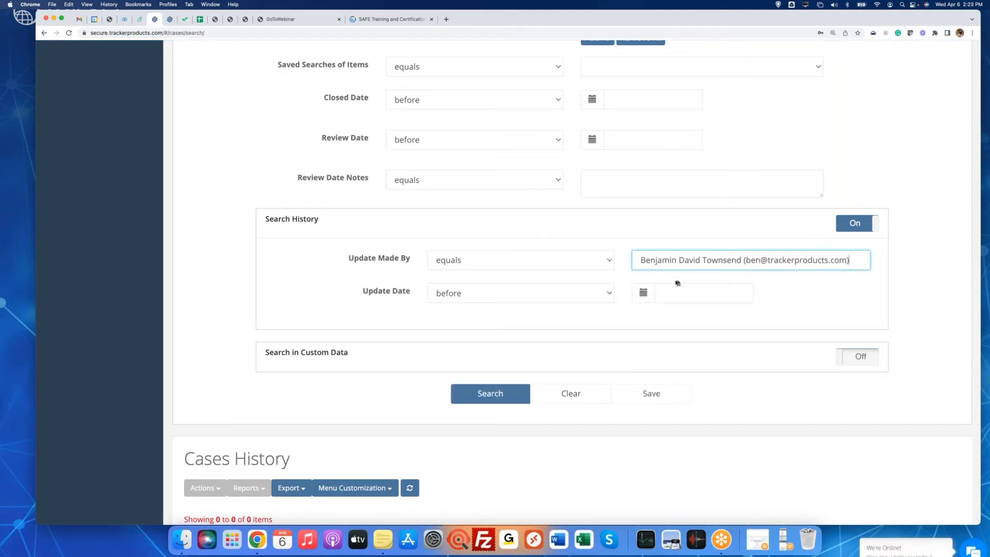
pyautogui.click(496, 399)
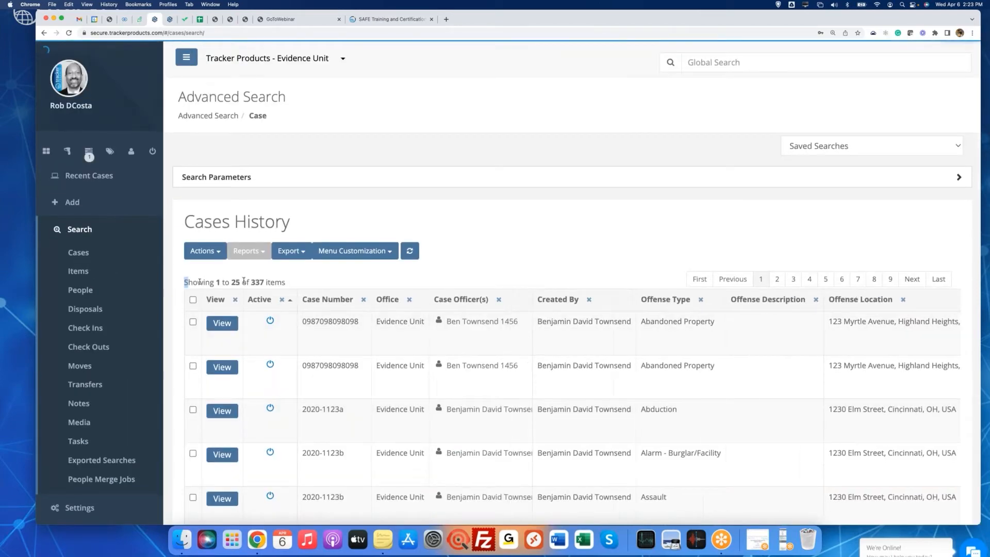
# Look through the Cases History results and review the search parameters, including Offense Type and Search History
pyautogui.moveTo(199, 282); pyautogui.dragTo(292, 282)
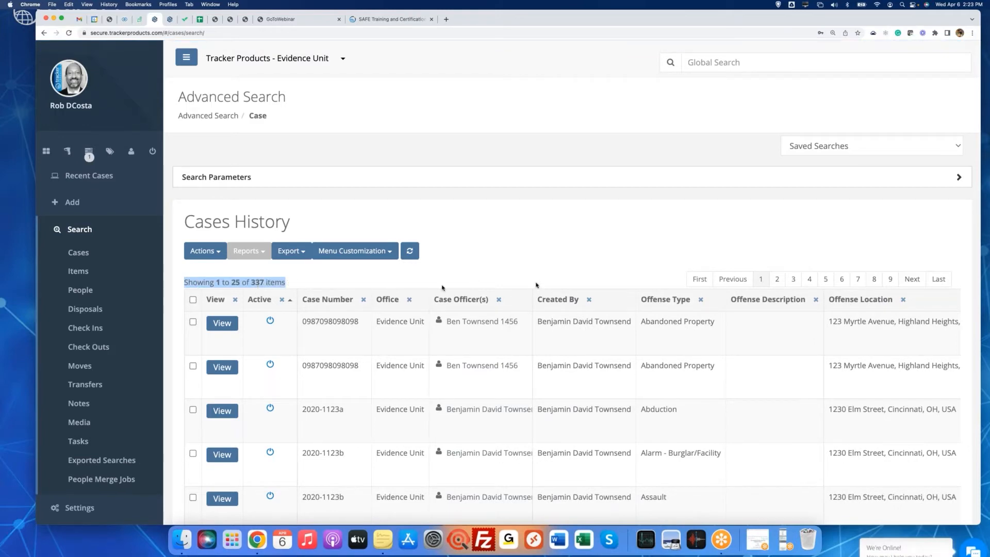
pyautogui.scroll(-3, 571, 319)
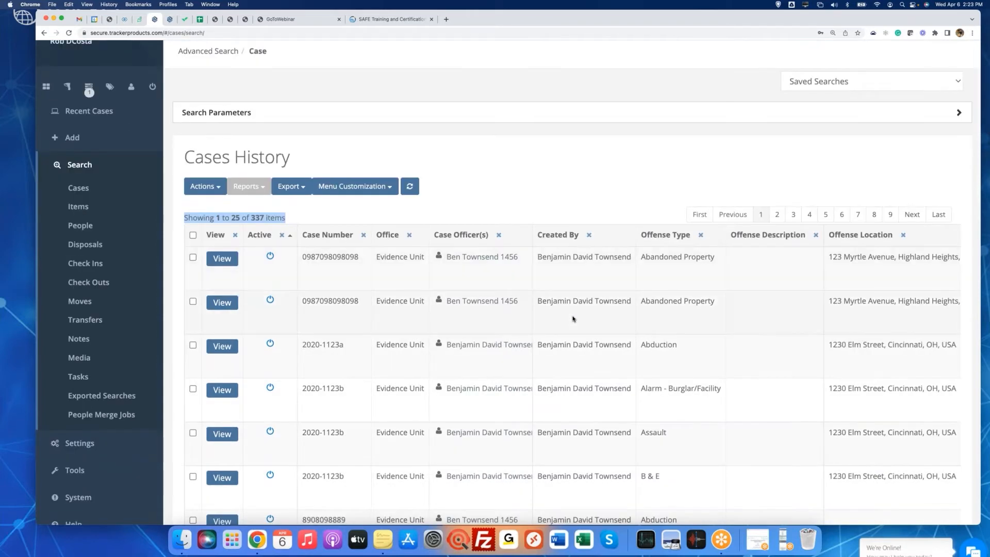
pyautogui.scroll(-1, 572, 318)
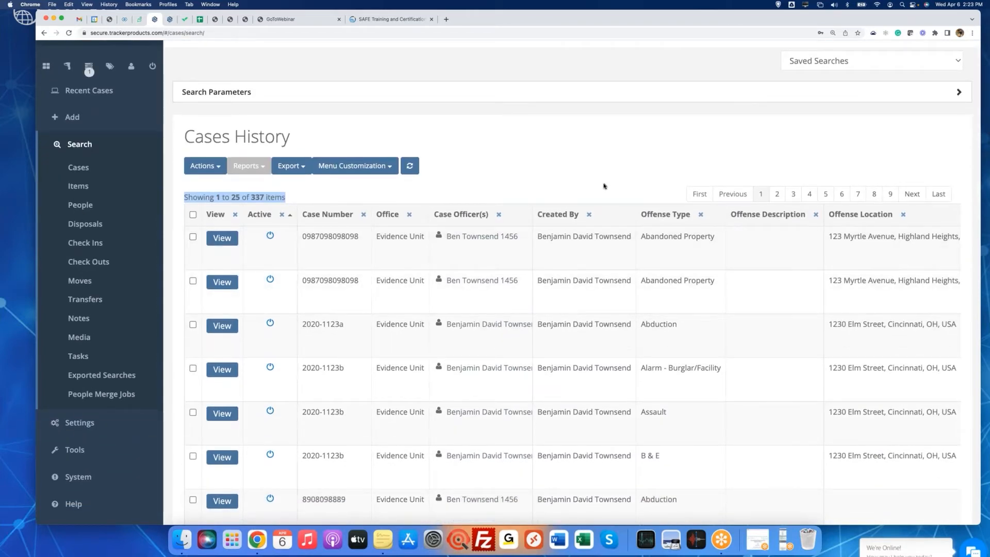
pyautogui.scroll(4, 598, 185)
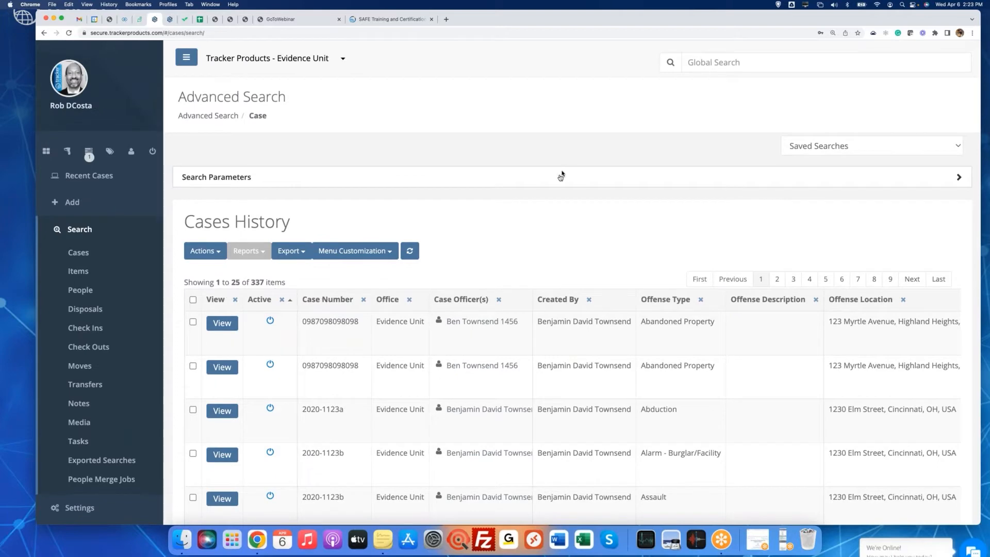
pyautogui.click(558, 178)
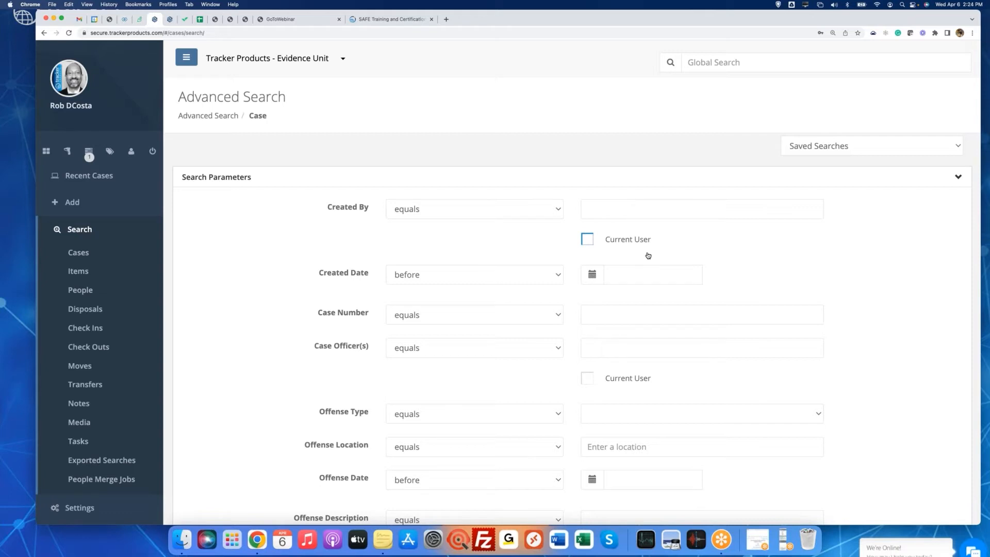
pyautogui.scroll(-2, 511, 378)
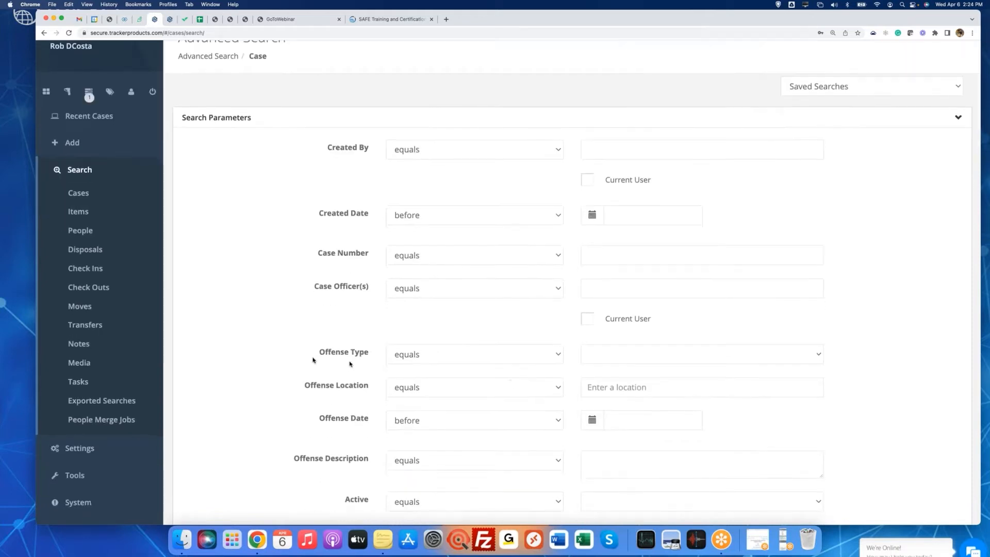
pyautogui.moveTo(312, 357); pyautogui.dragTo(380, 358)
pyautogui.scroll(-7, 605, 358)
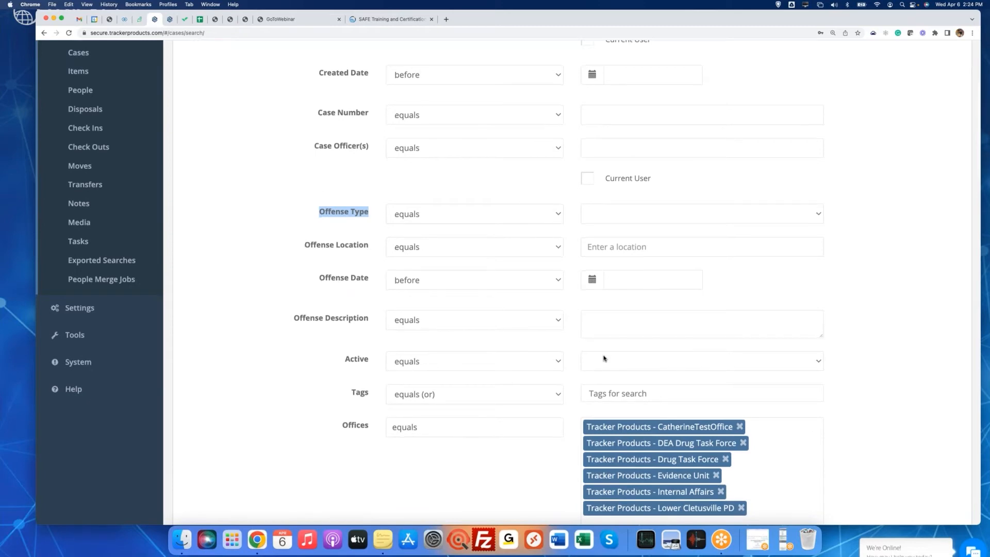
pyautogui.scroll(-4, 604, 355)
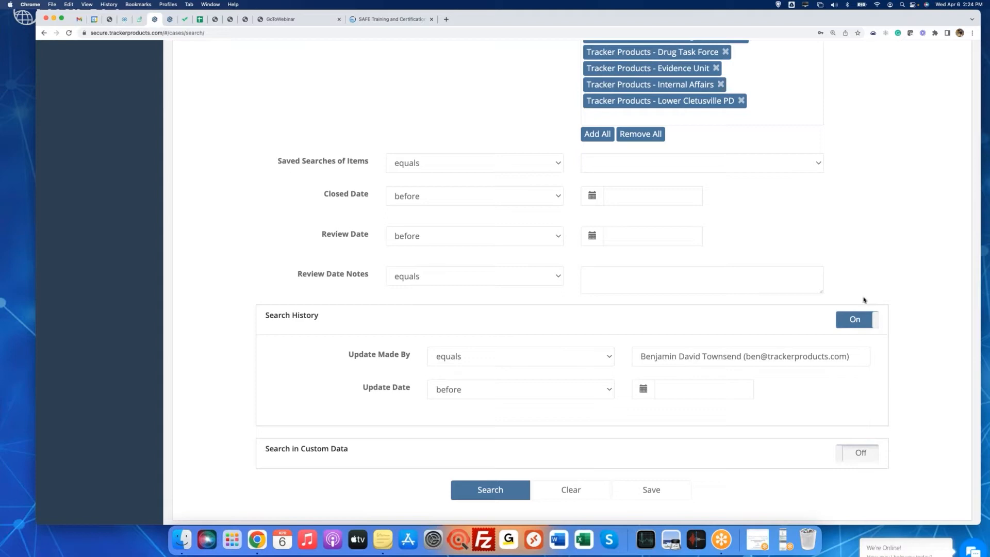
pyautogui.scroll(6, 865, 300)
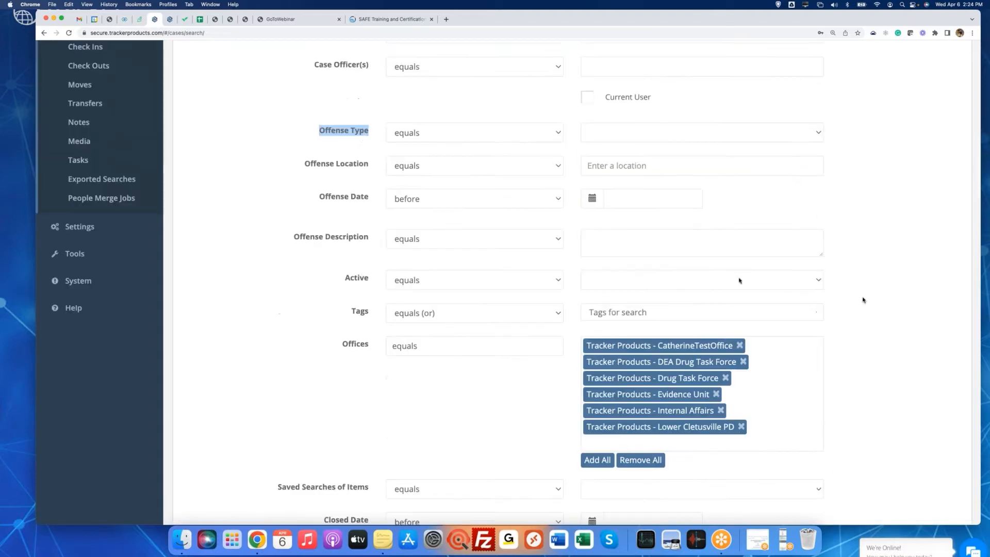
# Set the Offense Type parameter to equal Drug Offense and rerun the case history search
pyautogui.click(685, 132)
pyautogui.scroll(-3, 663, 289)
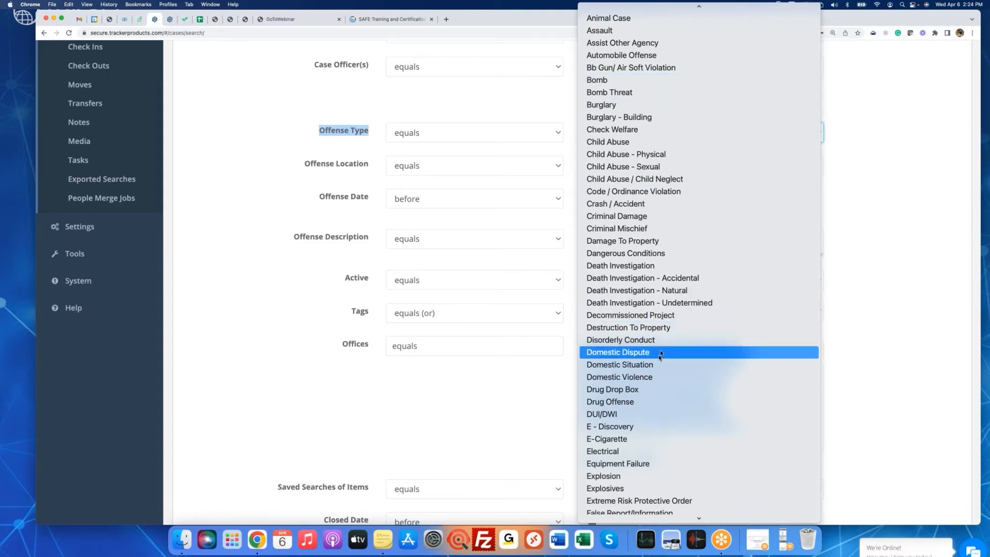
pyautogui.click(639, 402)
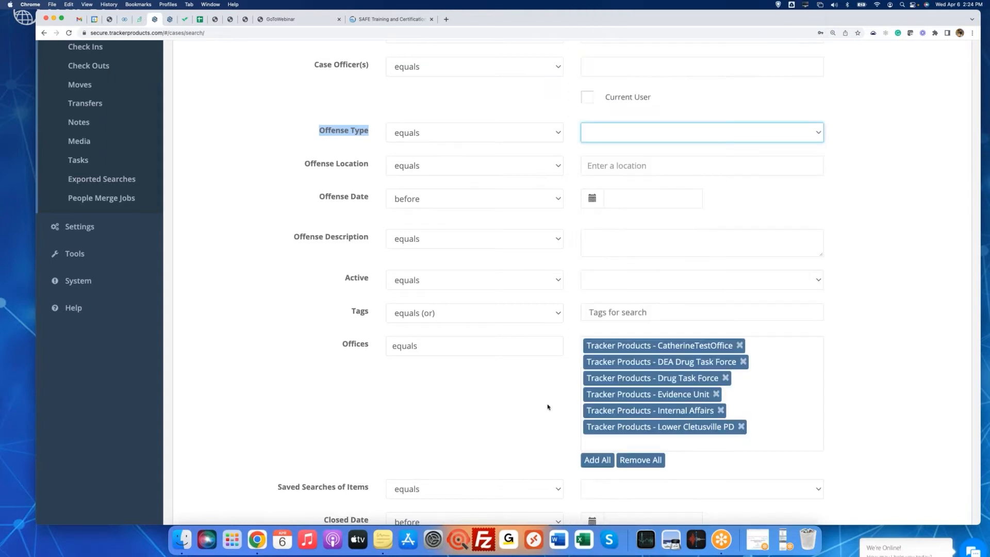
pyautogui.scroll(-1, 567, 361)
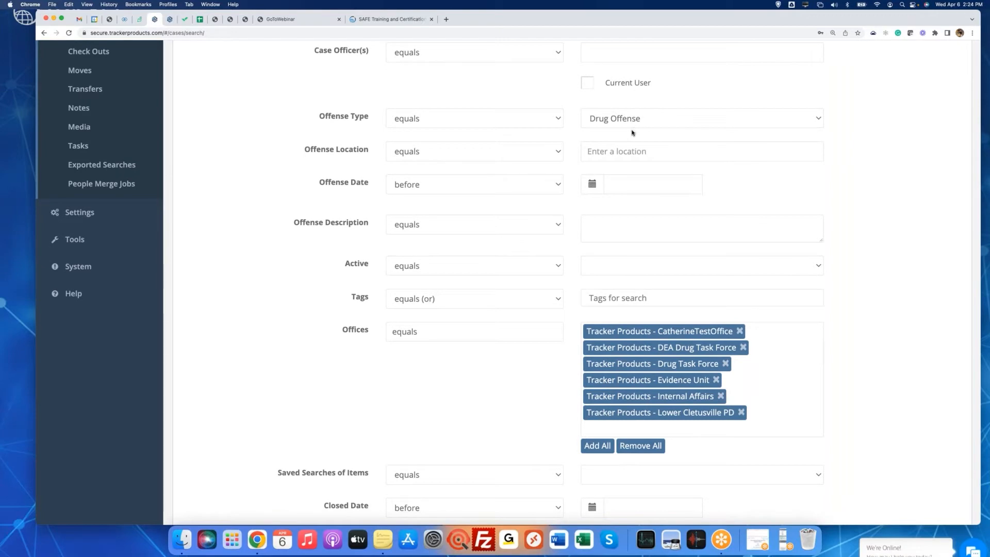
pyautogui.scroll(-15, 632, 133)
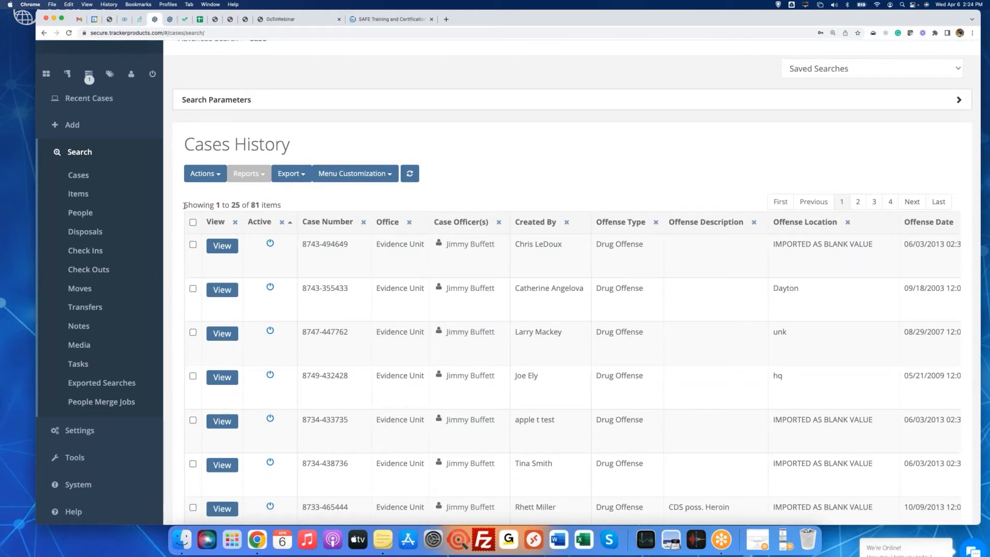
# Check the drug offense history results, and turn off Search History in the case search parameters
pyautogui.moveTo(185, 205); pyautogui.dragTo(281, 206)
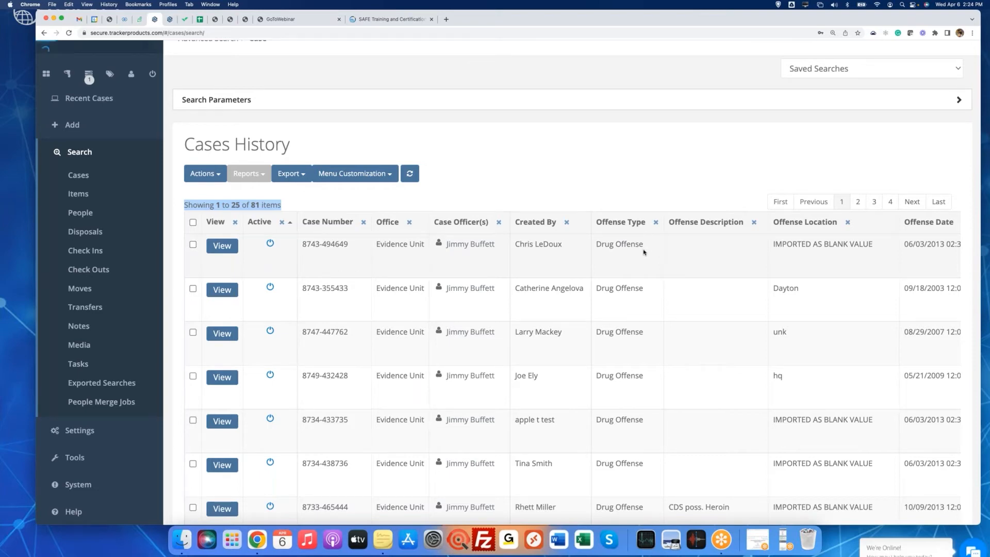
pyautogui.click(600, 192)
pyautogui.click(626, 106)
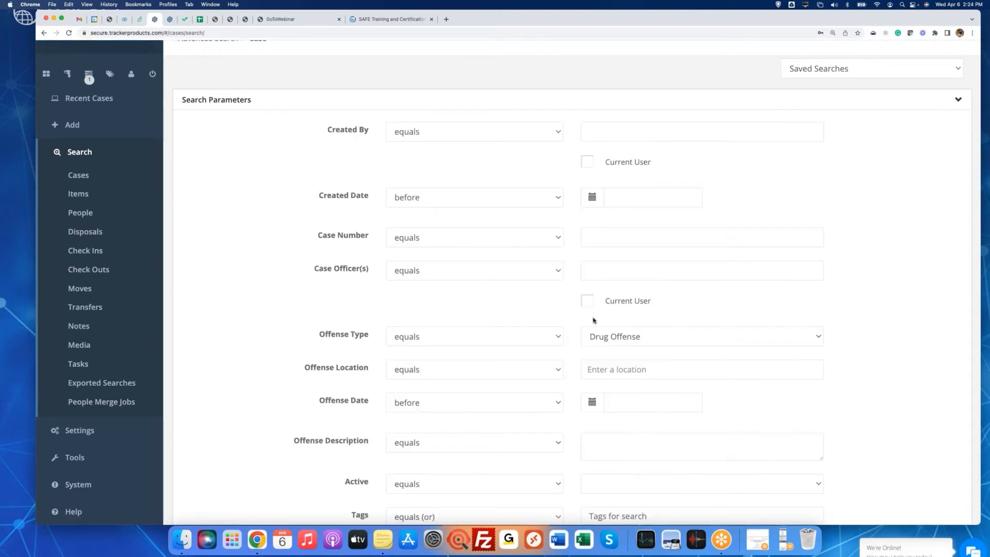
pyautogui.scroll(-10, 593, 321)
pyautogui.scroll(-2, 594, 321)
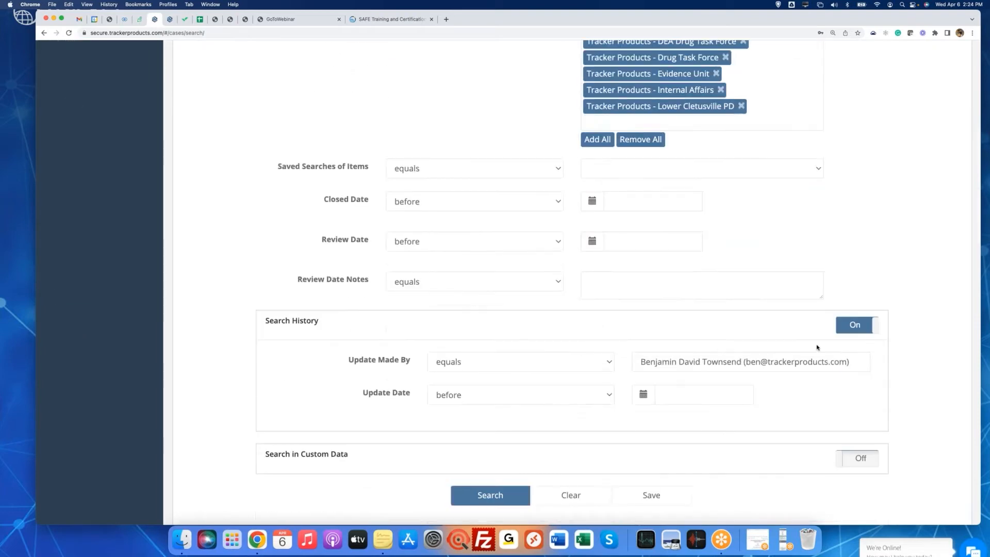
pyautogui.click(855, 325)
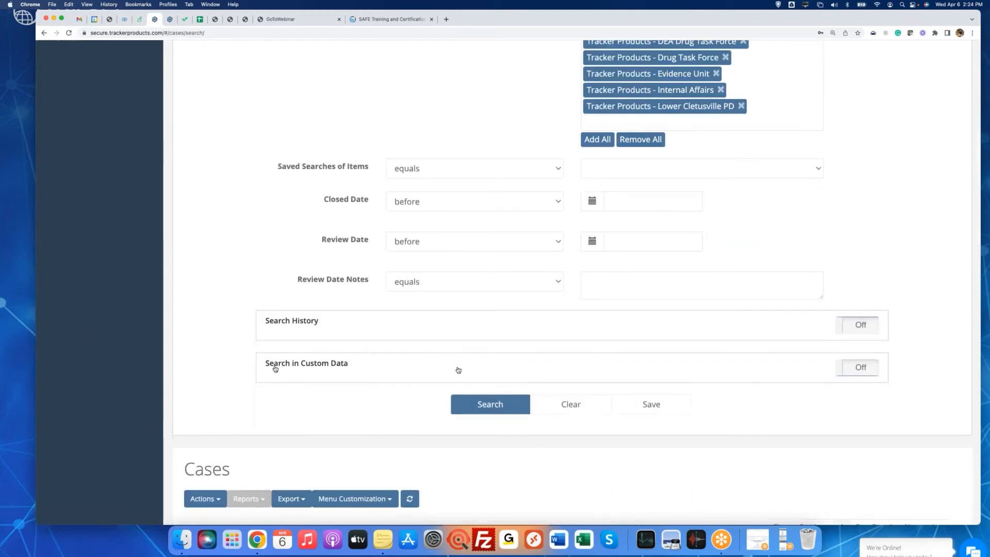
# Turn on Search in Custom Data, choose the Case Status (Sys Template) form, and review the search parameters
pyautogui.click(851, 369)
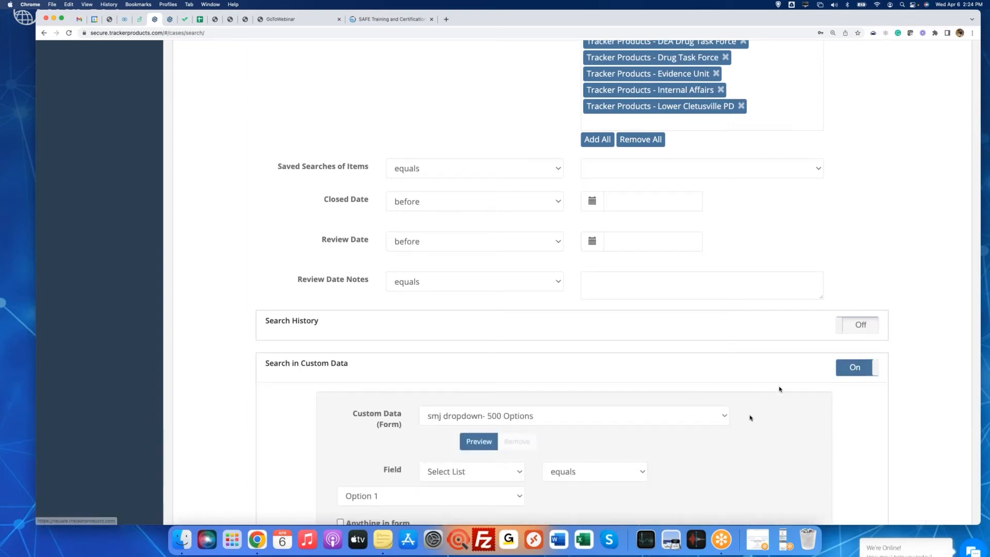
pyautogui.scroll(-1, 738, 408)
pyautogui.click(724, 390)
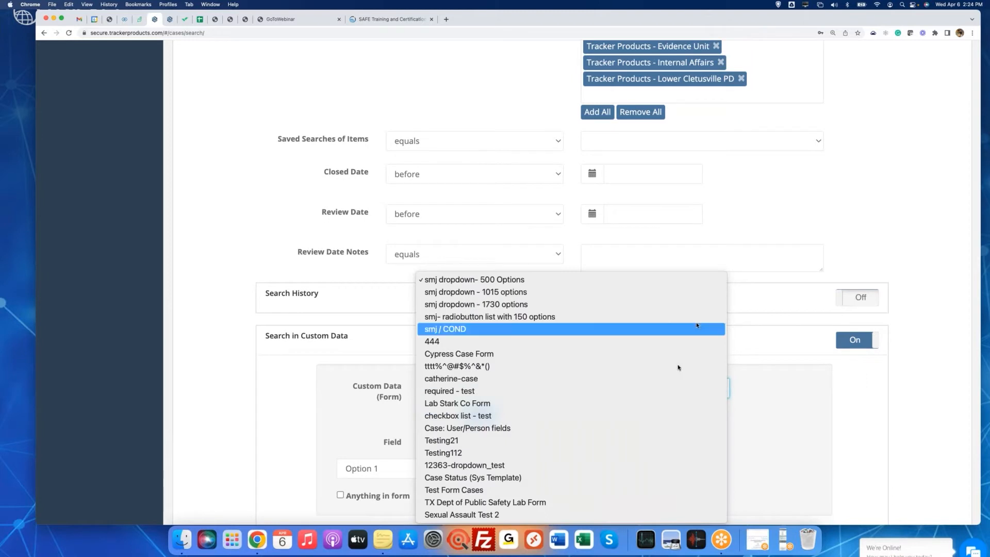
pyautogui.click(630, 478)
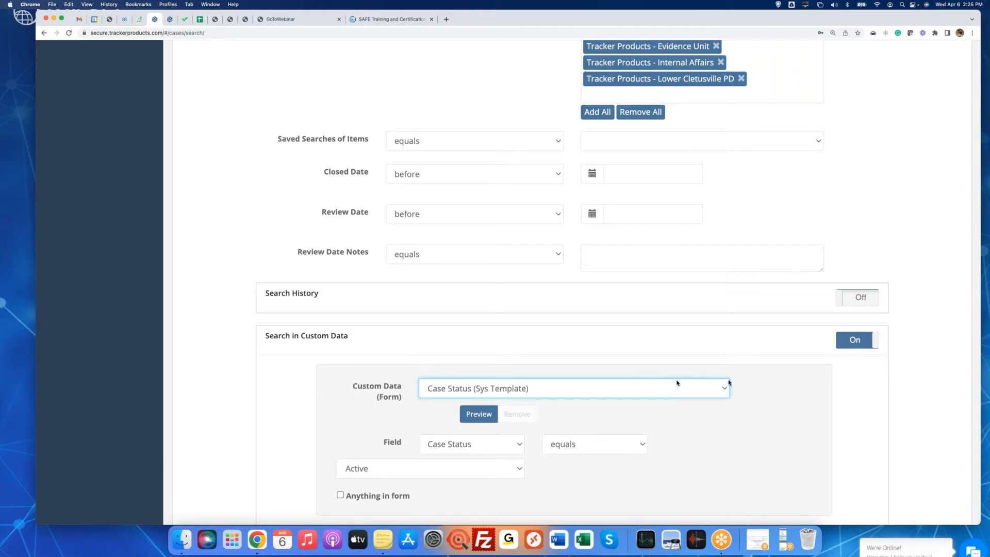
pyautogui.scroll(-3, 948, 371)
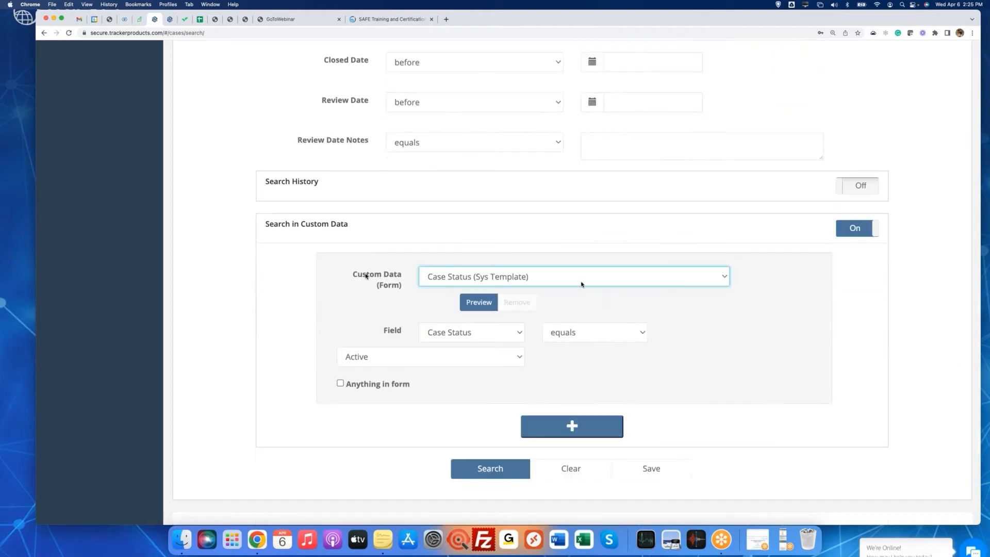
pyautogui.scroll(15, 578, 280)
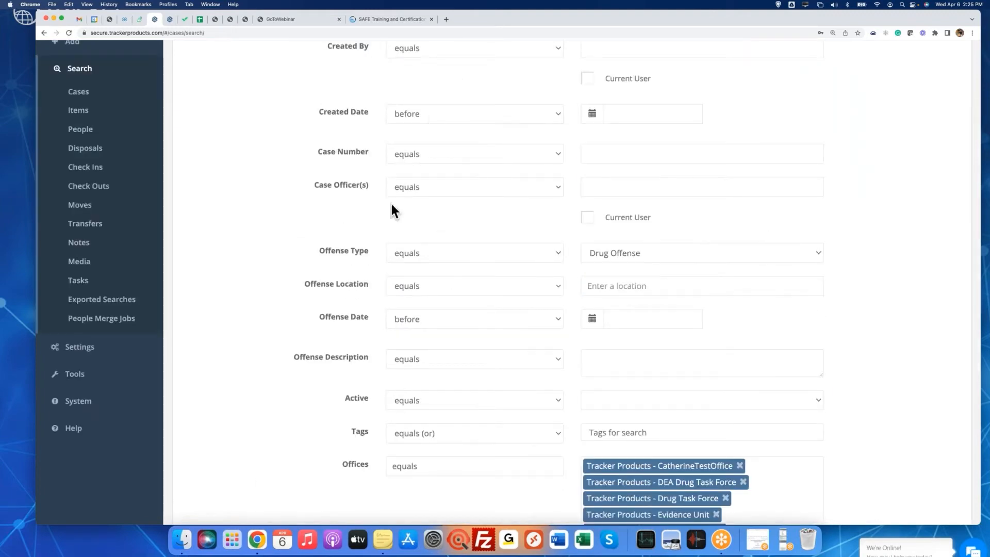
pyautogui.scroll(-15, 453, 287)
pyautogui.scroll(-2, 454, 289)
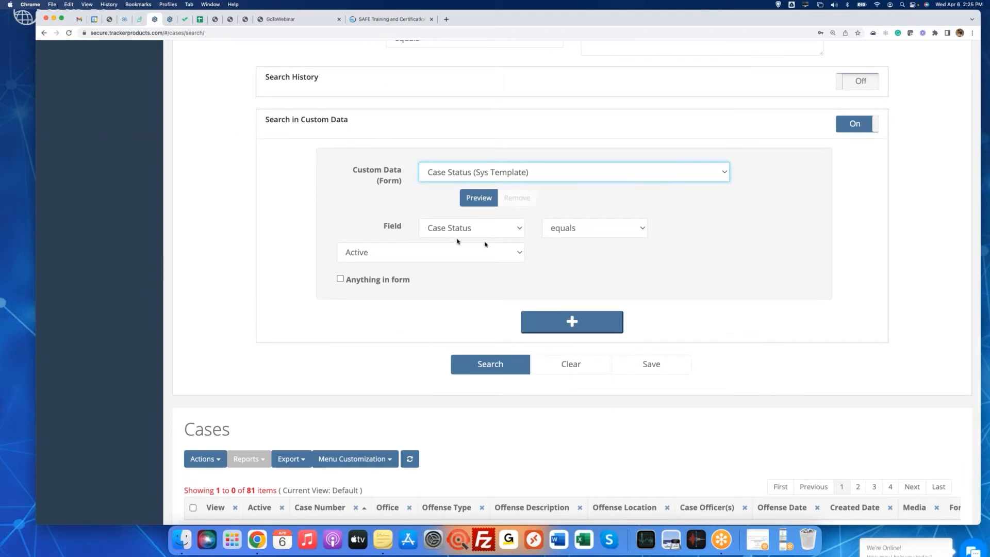
# Review the case search criteria and clear them all
pyautogui.scroll(5, 457, 241)
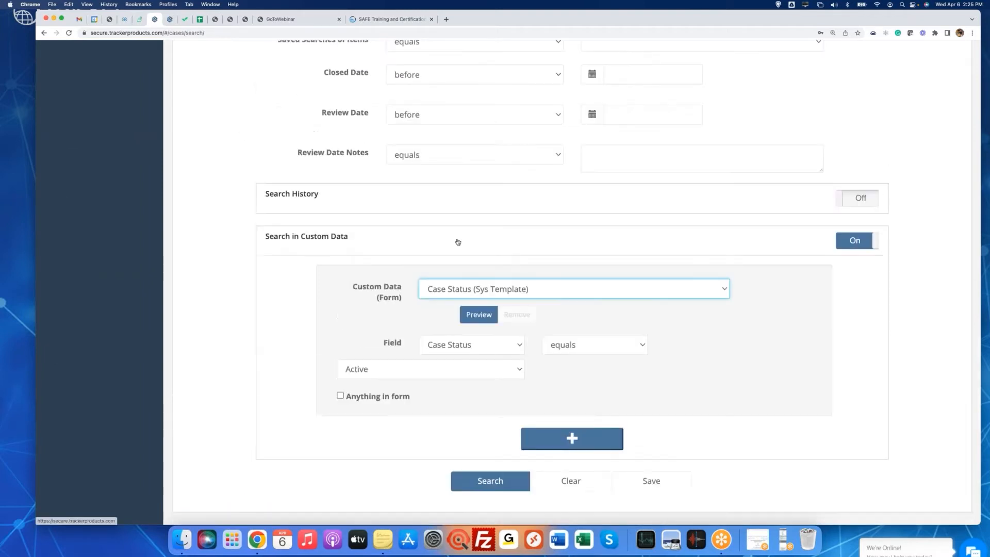
pyautogui.scroll(10, 806, 326)
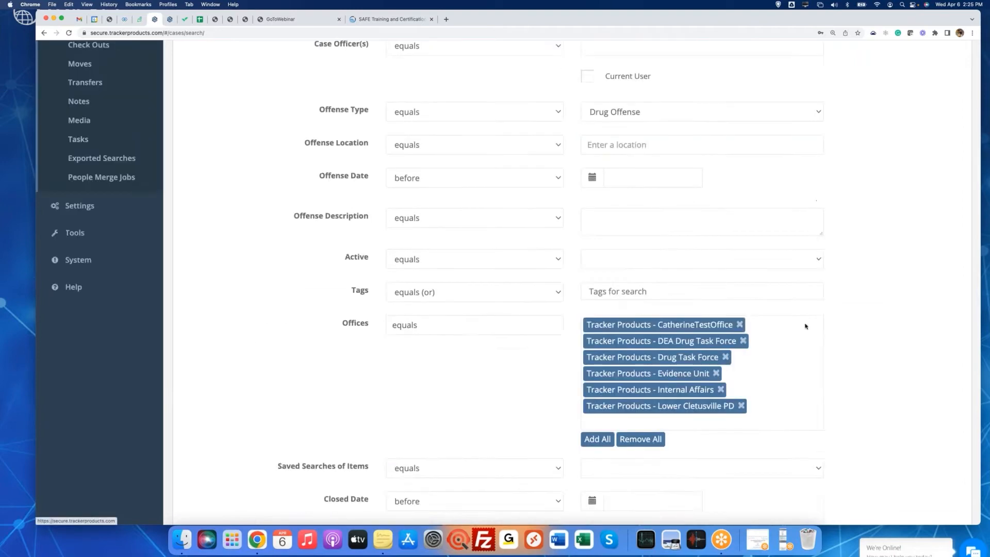
pyautogui.scroll(-13, 419, 313)
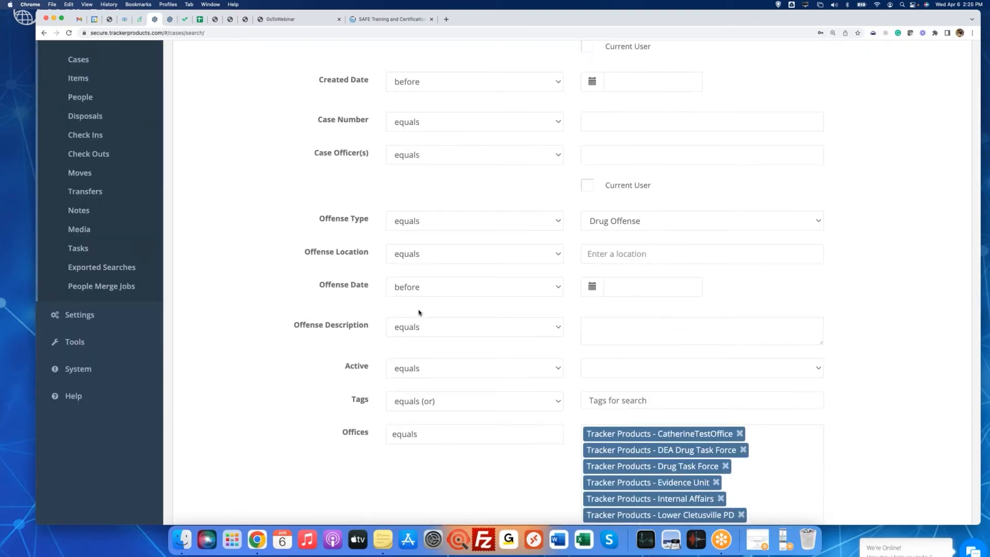
pyautogui.scroll(-1, 570, 424)
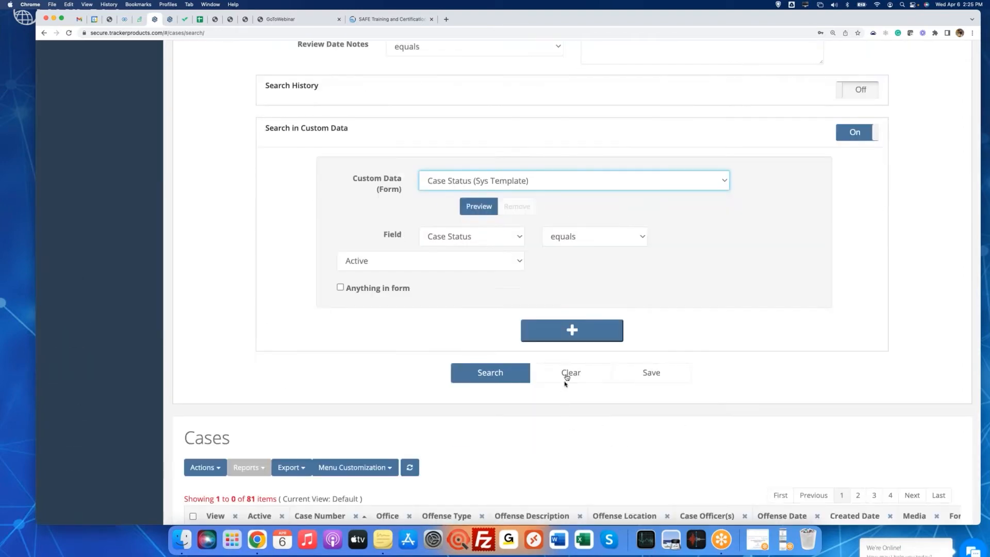
pyautogui.click(571, 372)
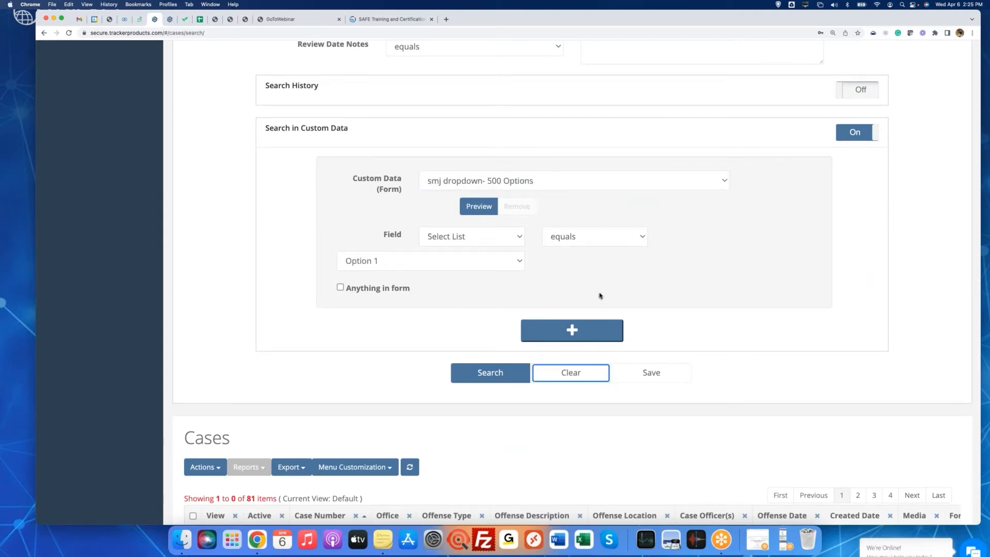
# Limit the case search to cases created by the chosen officer, picking the officer's account from the suggested users
pyautogui.scroll(10, 600, 296)
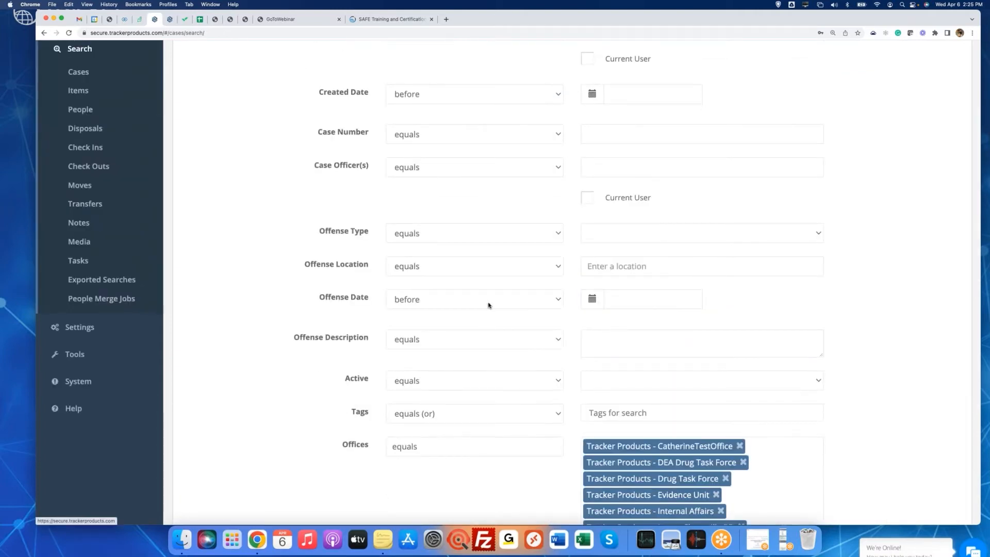
pyautogui.scroll(1, 489, 305)
pyautogui.click(598, 103)
pyautogui.write('ben')
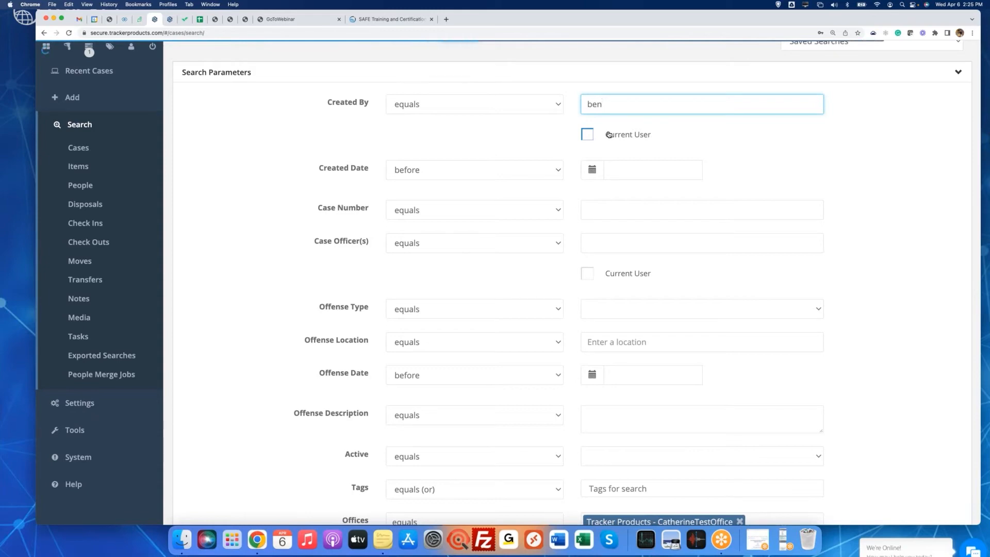
pyautogui.click(611, 126)
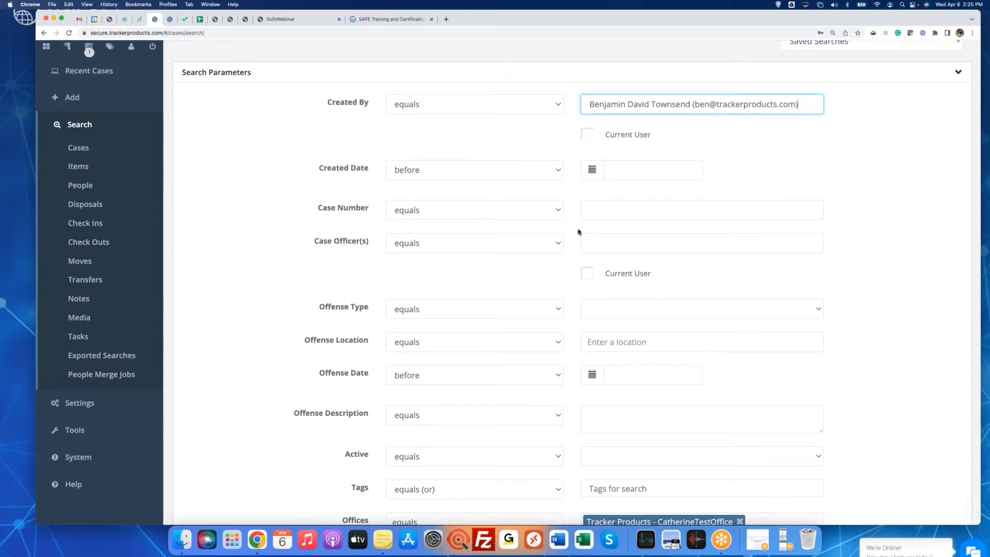
# Enable custom data searching on the Case Status (Sys Template) form with Case Status equals Review, and run the case search
pyautogui.scroll(-12, 579, 232)
pyautogui.scroll(1, 577, 230)
pyautogui.click(858, 266)
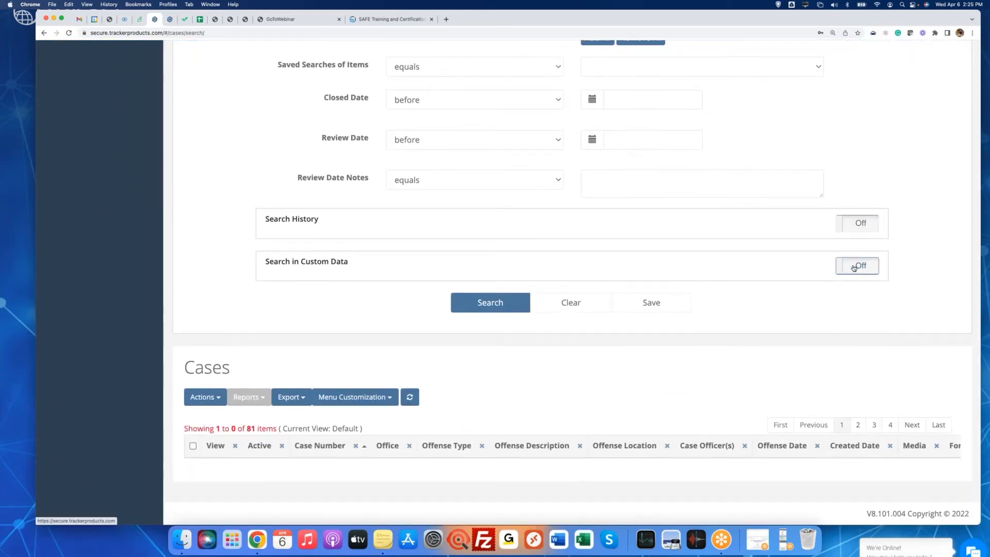
pyautogui.click(561, 314)
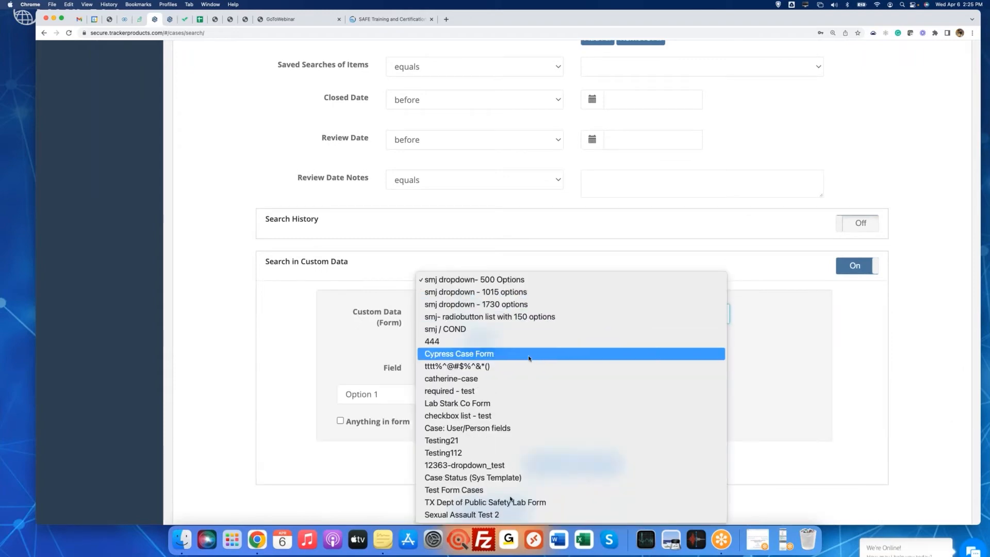
pyautogui.click(512, 478)
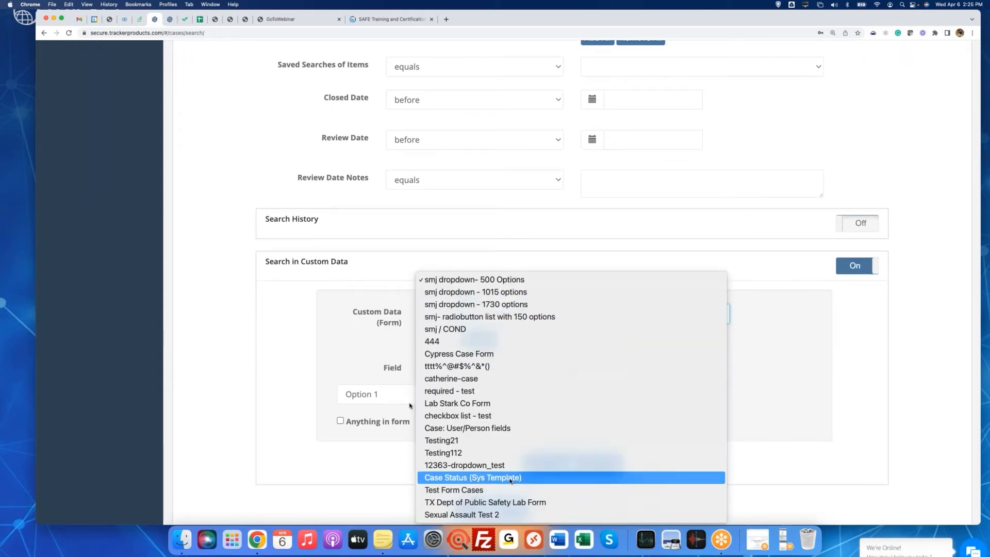
pyautogui.click(433, 397)
pyautogui.click(427, 419)
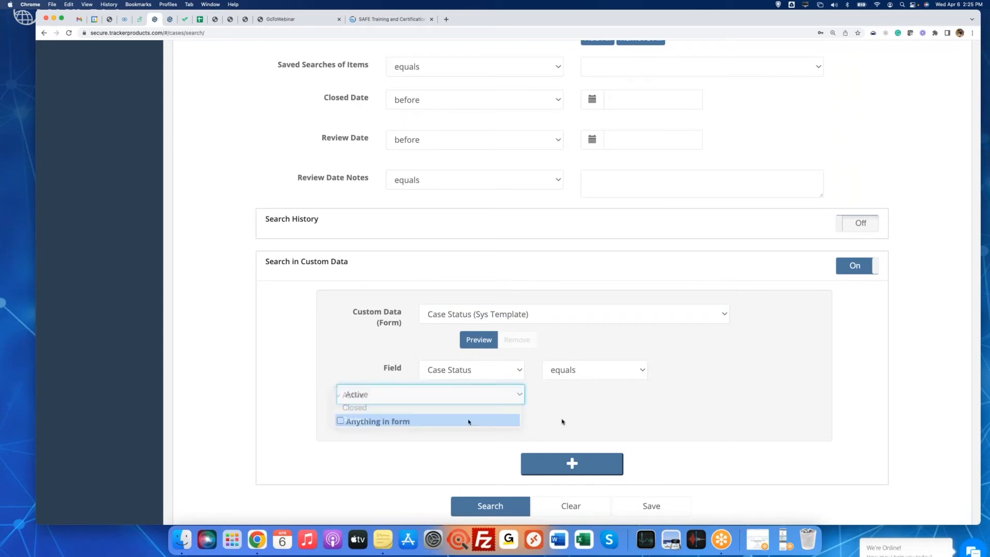
pyautogui.scroll(-5, 562, 420)
pyautogui.click(497, 310)
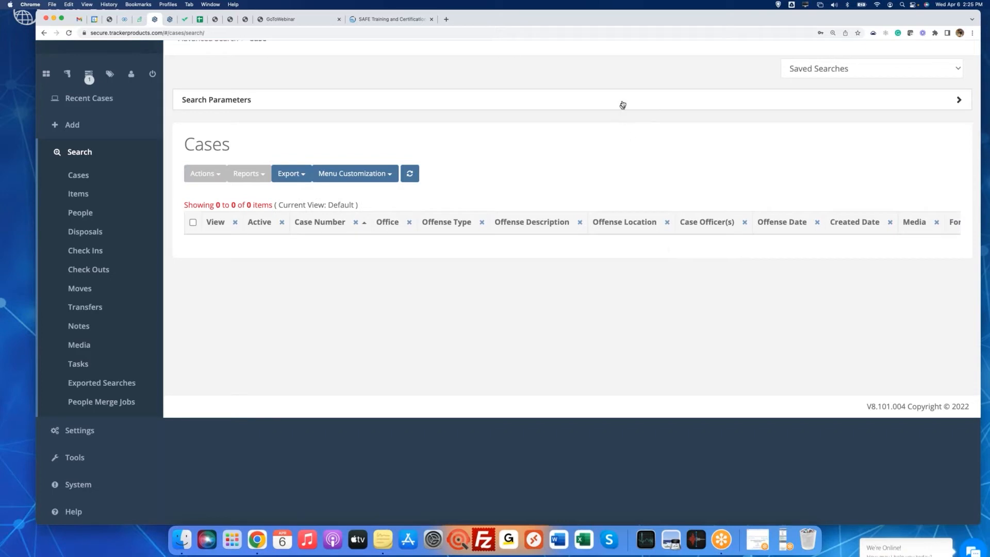
# Reopen the case search parameters and enable Search History
pyautogui.click(622, 103)
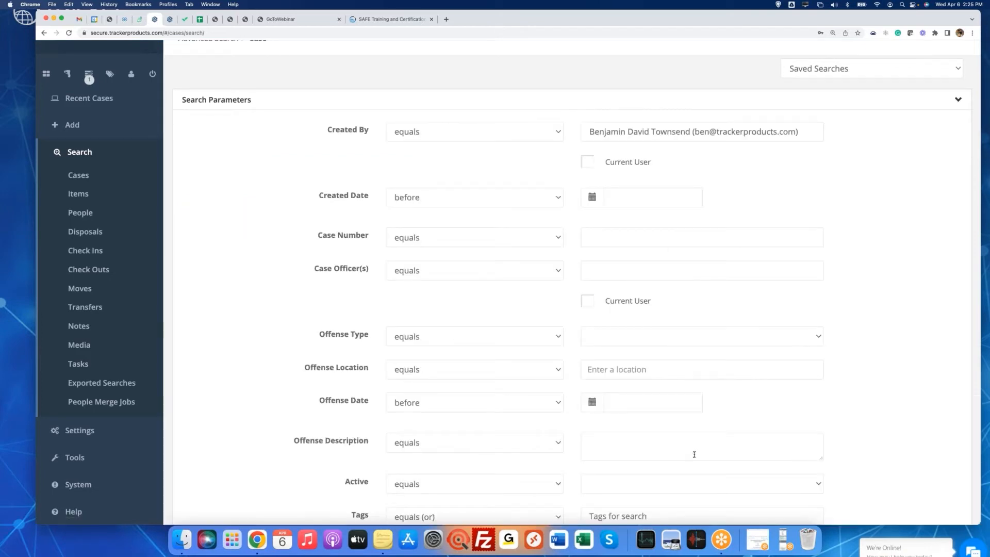
pyautogui.scroll(-1, 694, 454)
pyautogui.scroll(-4, 693, 454)
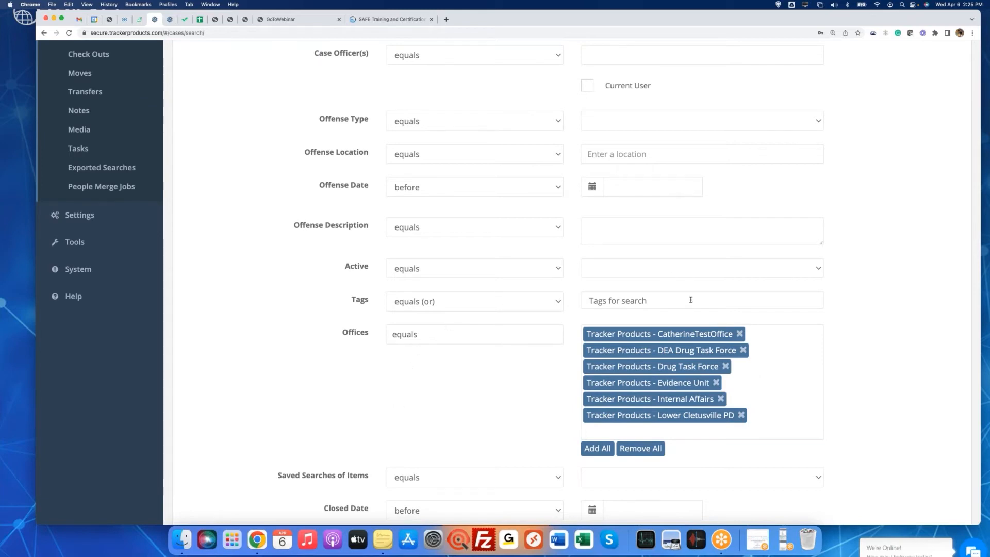
pyautogui.scroll(-5, 690, 299)
pyautogui.scroll(4, 639, 353)
pyautogui.scroll(-7, 635, 317)
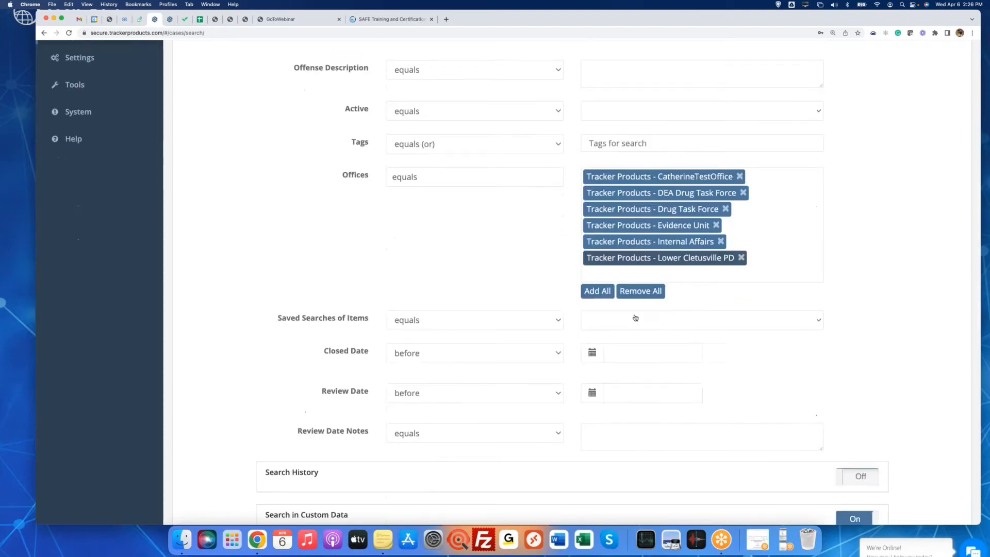
pyautogui.click(857, 221)
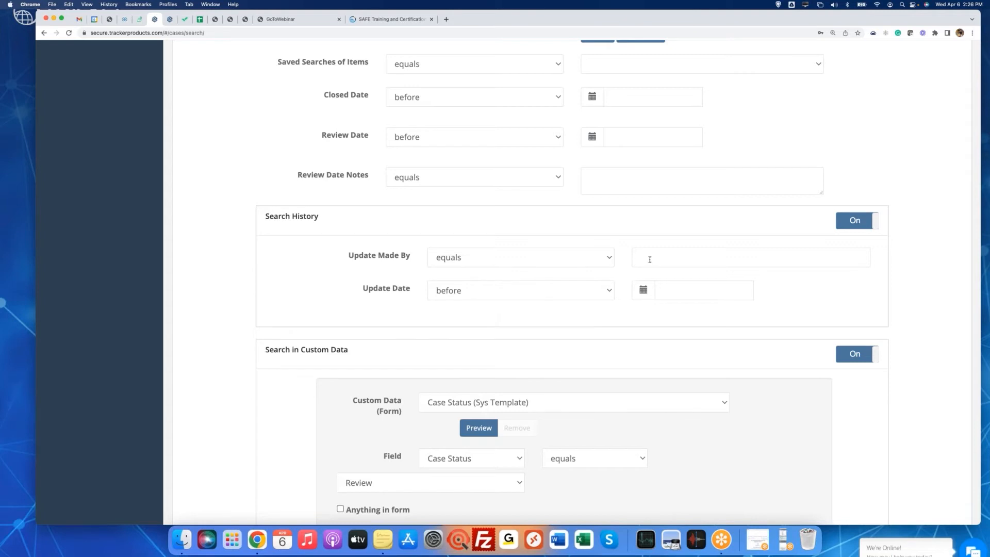
# Look over the case search criteria and switch off Search in Custom Data
pyautogui.scroll(-2, 405, 301)
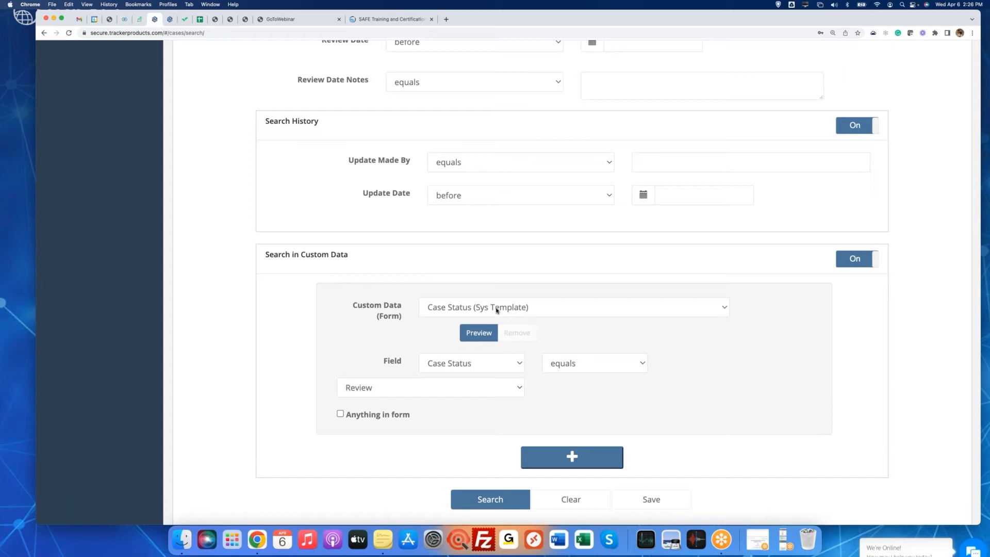
pyautogui.scroll(15, 497, 310)
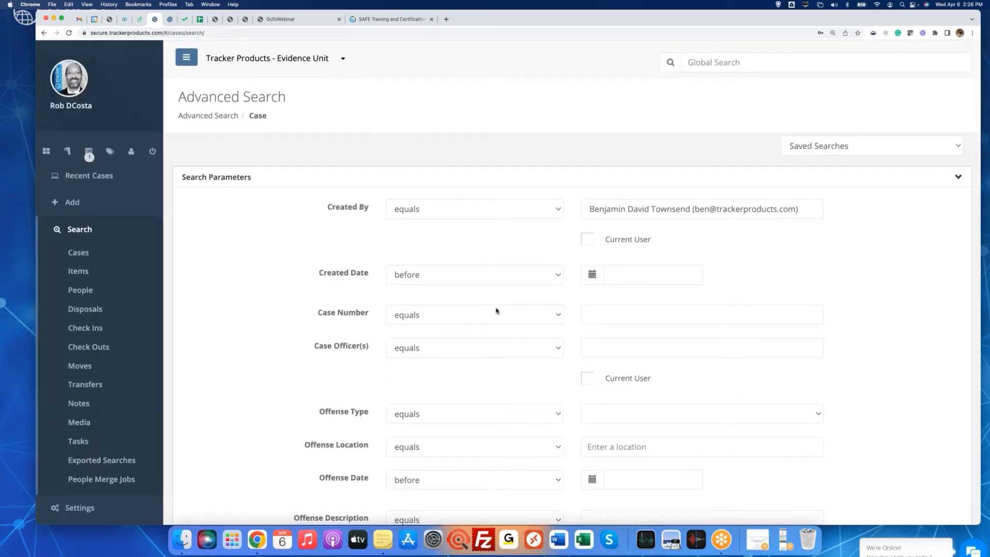
pyautogui.scroll(-5, 497, 310)
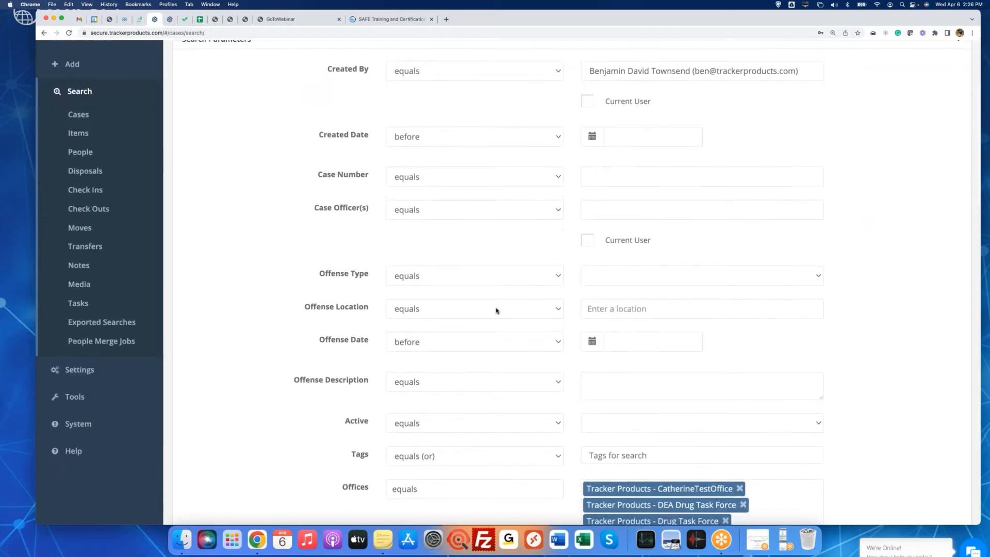
pyautogui.scroll(3, 496, 310)
pyautogui.scroll(-15, 496, 310)
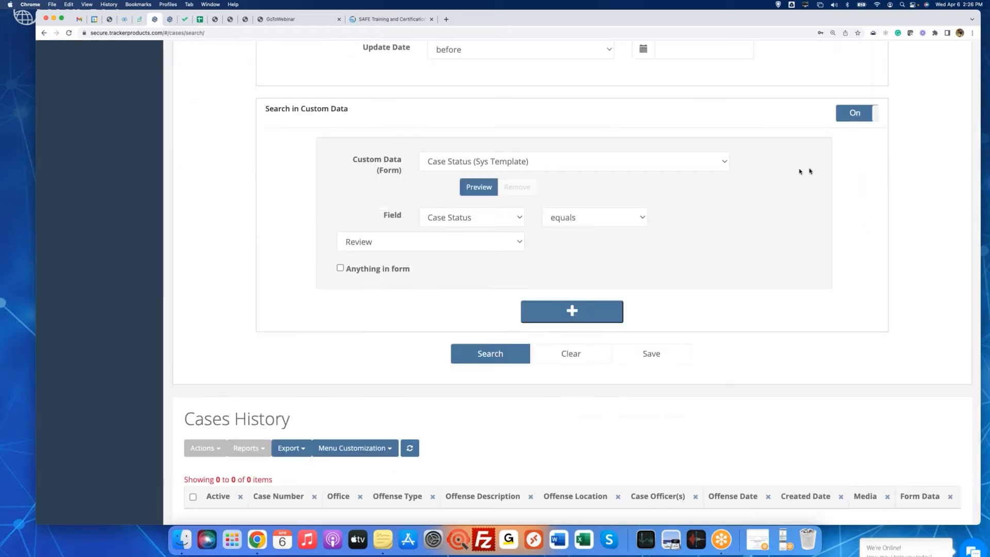
pyautogui.click(850, 114)
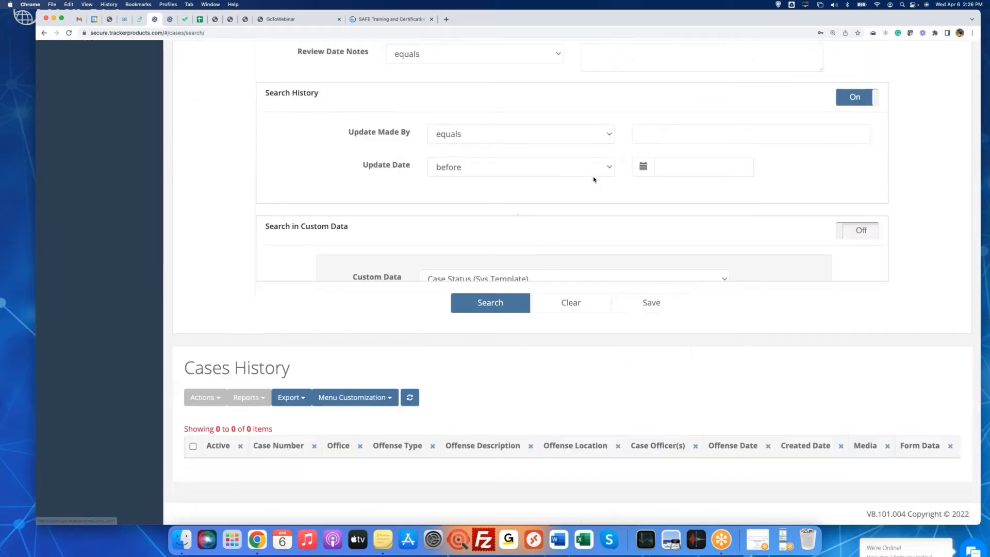
# Return to the dashboard and check the officer's total and active case counts in the Case and Item Information widget
pyautogui.scroll(5, 790, 393)
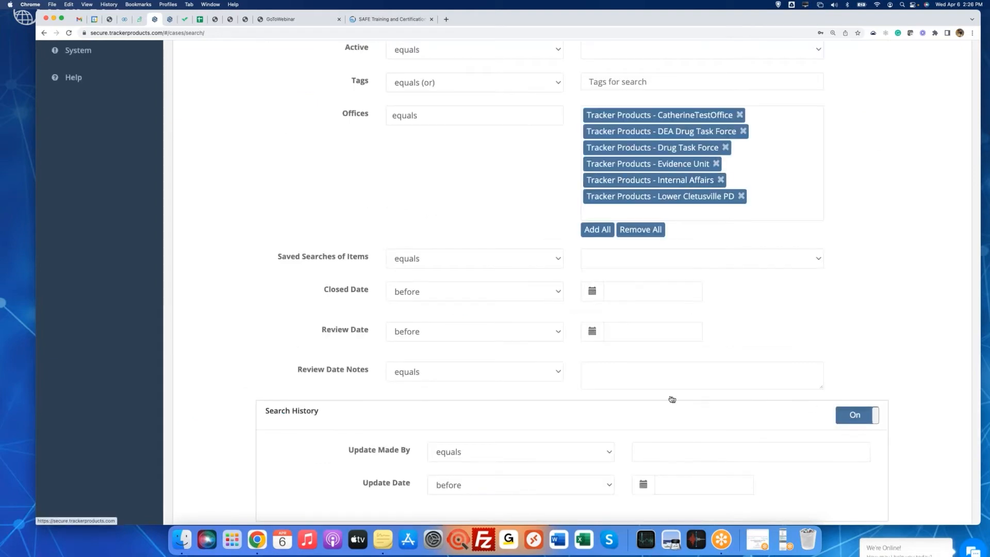
pyautogui.scroll(10, 671, 399)
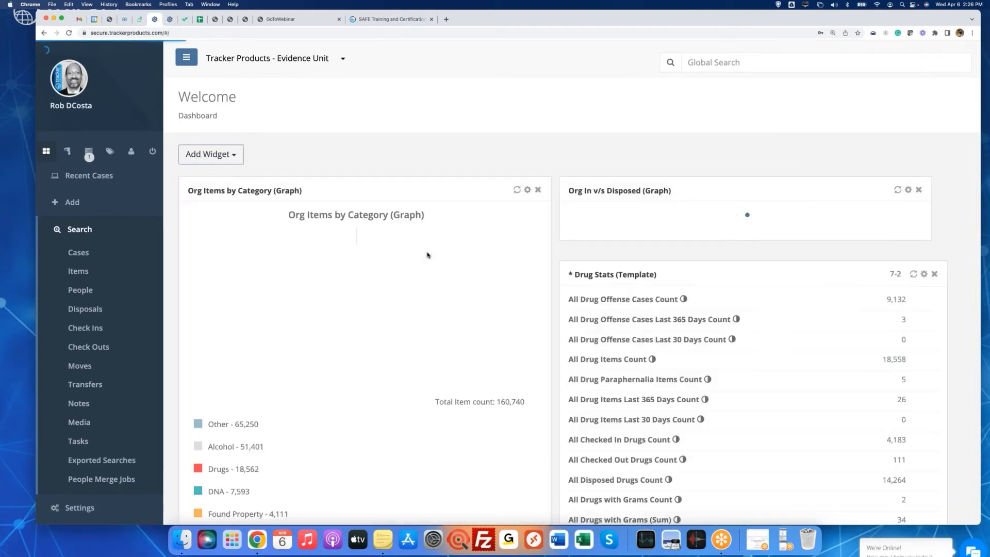
pyautogui.scroll(-12, 427, 255)
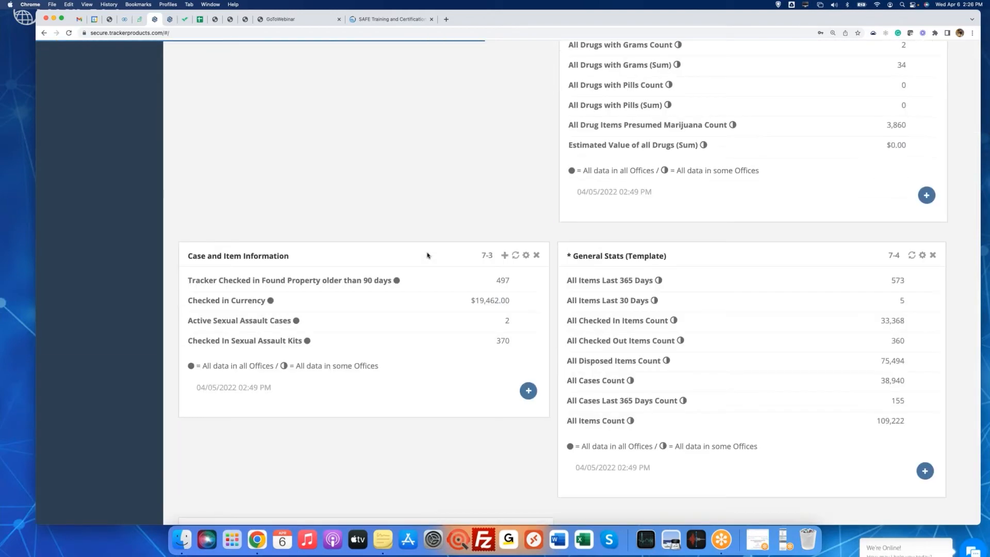
pyautogui.scroll(-5, 427, 255)
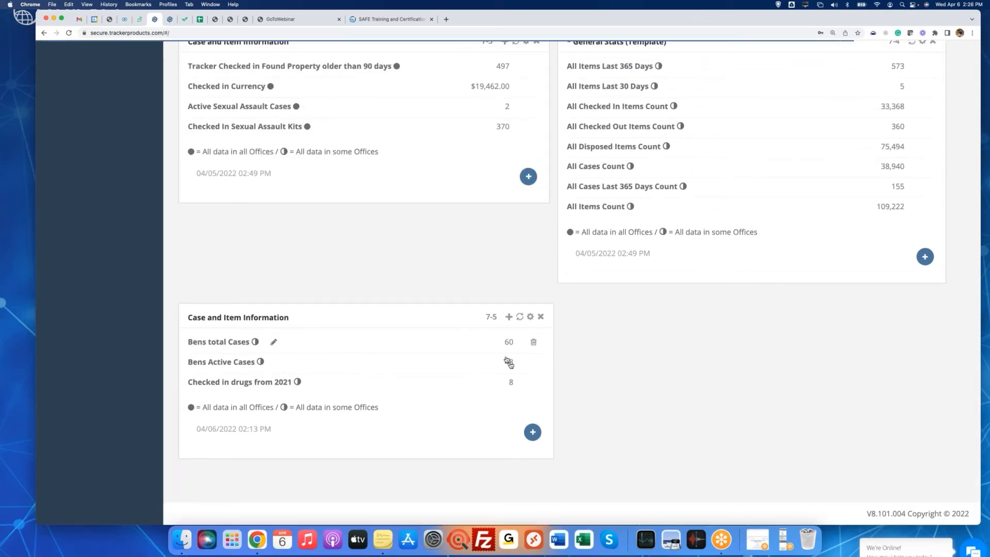
pyautogui.scroll(20, 466, 289)
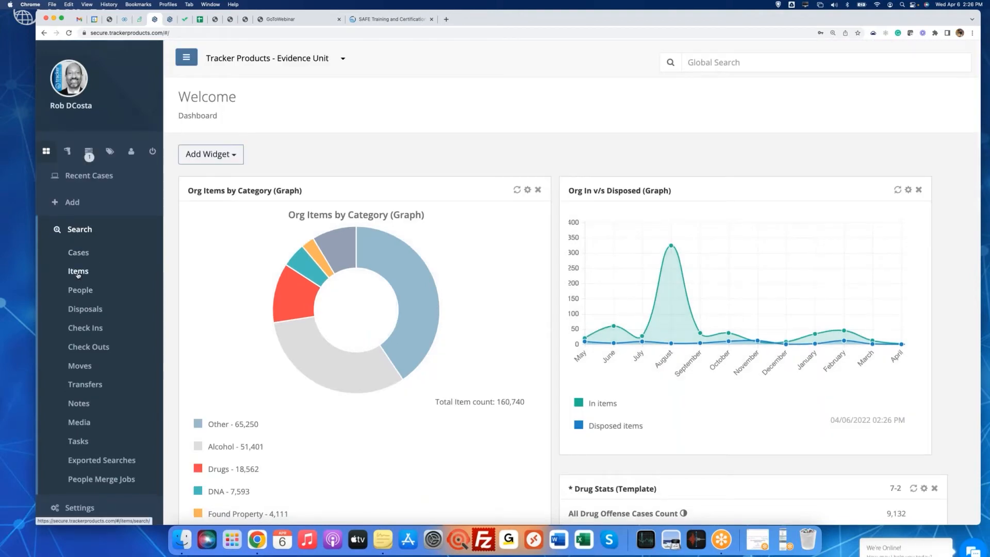
# Open the advanced search for items and set Saved Searches of Cases to the officer's saved active cases search
pyautogui.click(79, 274)
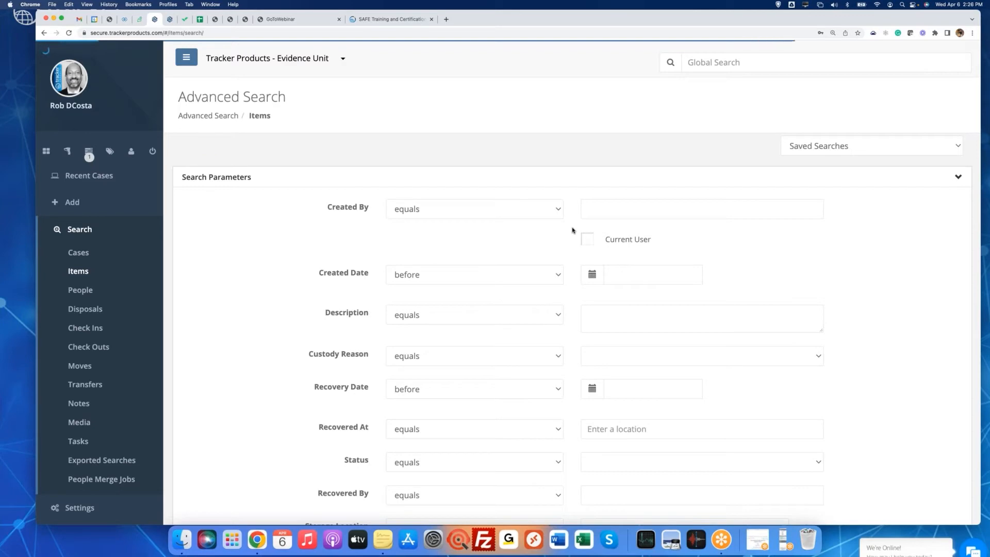
pyautogui.scroll(-4, 572, 230)
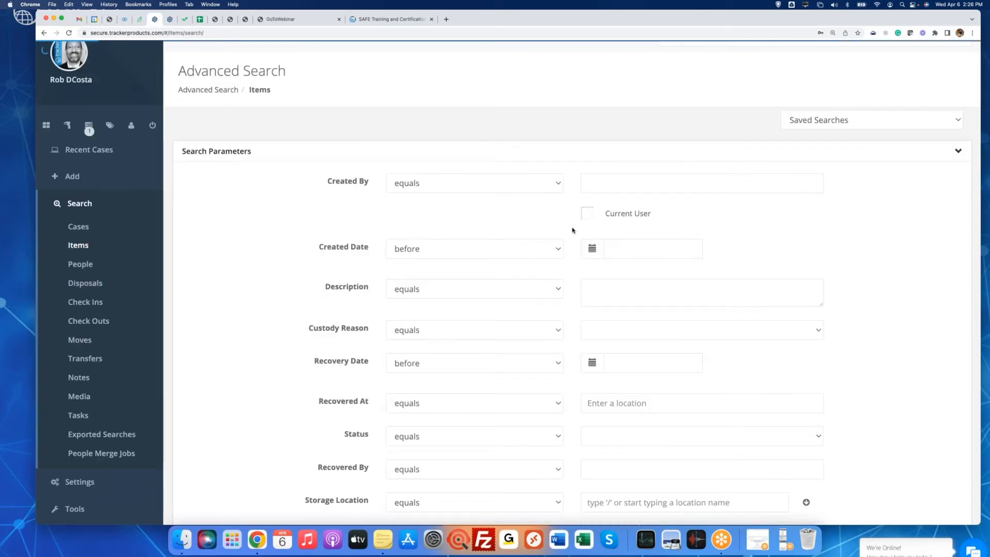
pyautogui.scroll(-10, 573, 227)
pyautogui.scroll(-6, 635, 284)
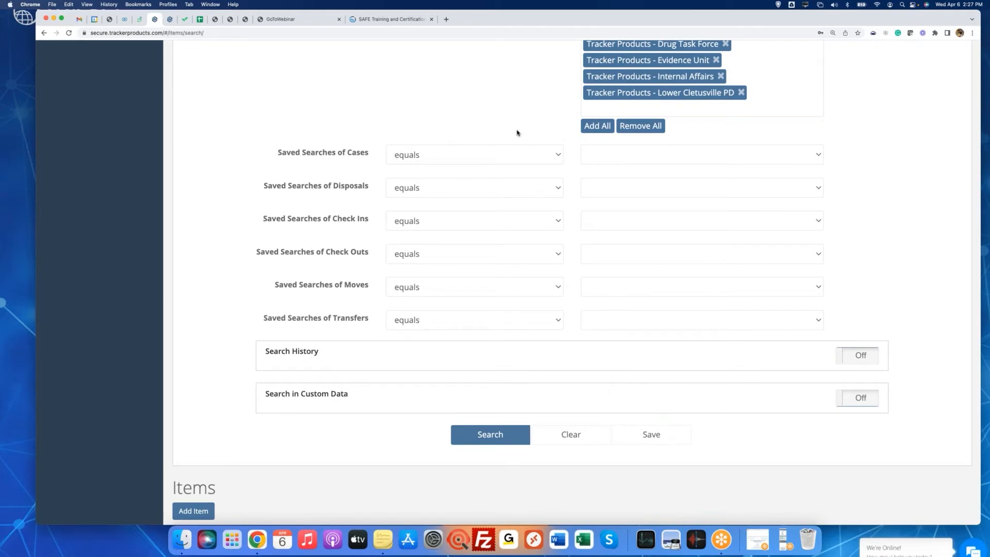
pyautogui.moveTo(264, 156); pyautogui.dragTo(373, 158)
pyautogui.click(670, 159)
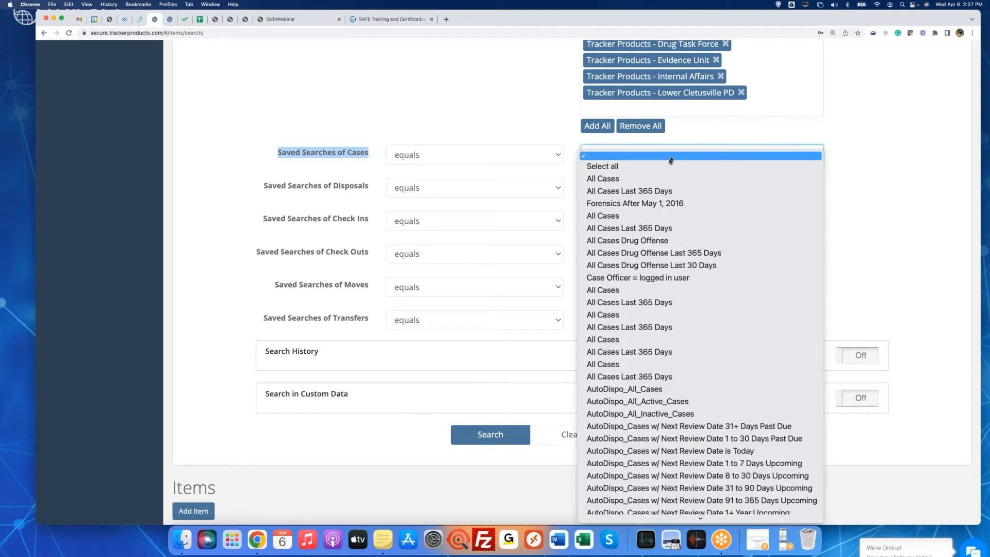
pyautogui.scroll(-10, 670, 163)
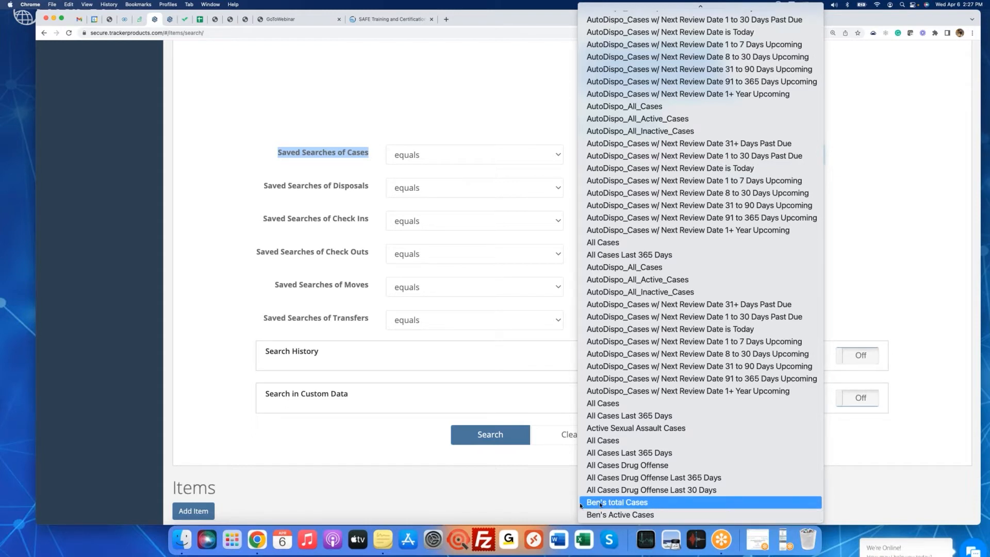
pyautogui.click(656, 515)
pyautogui.click(921, 281)
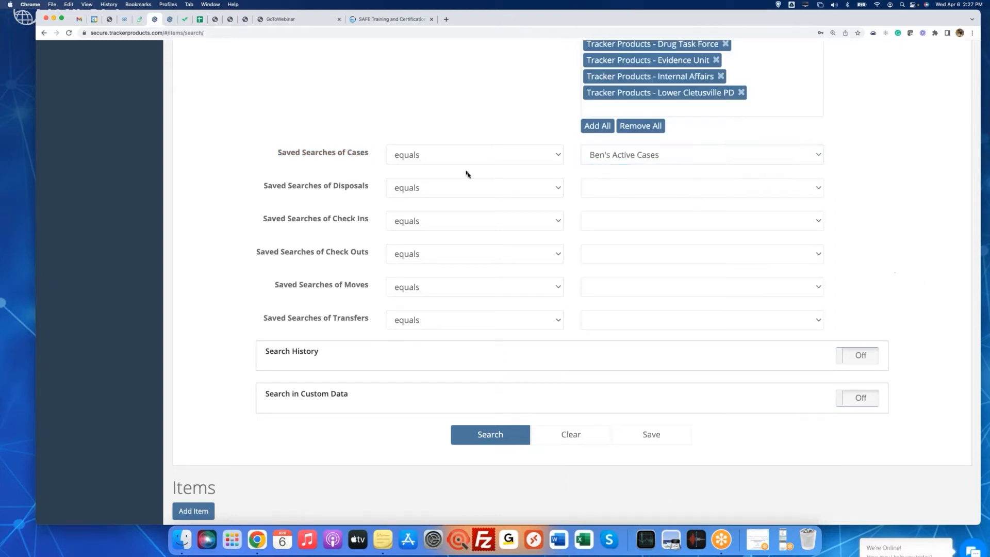
# Set the item search's Status criterion to Checked In
pyautogui.scroll(15, 625, 176)
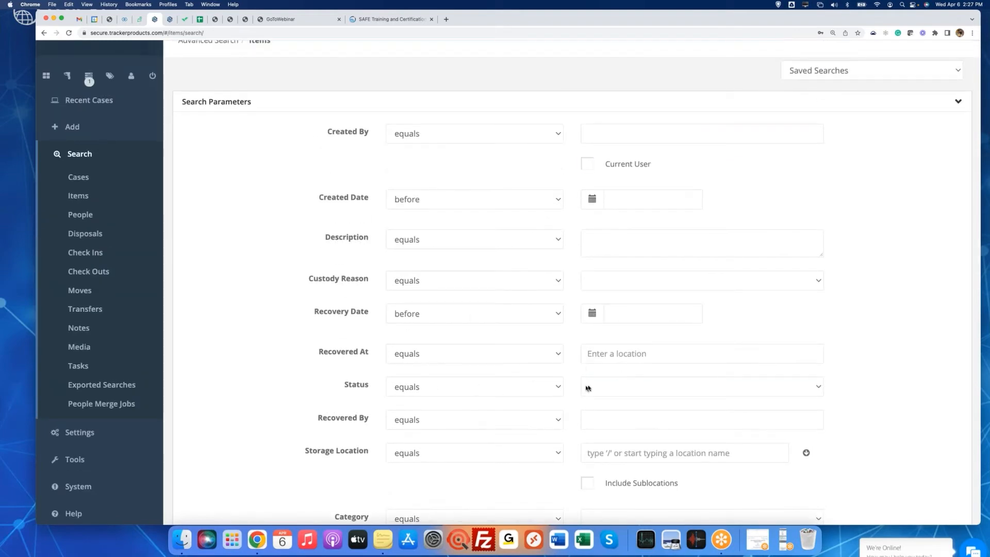
pyautogui.click(586, 388)
pyautogui.click(613, 415)
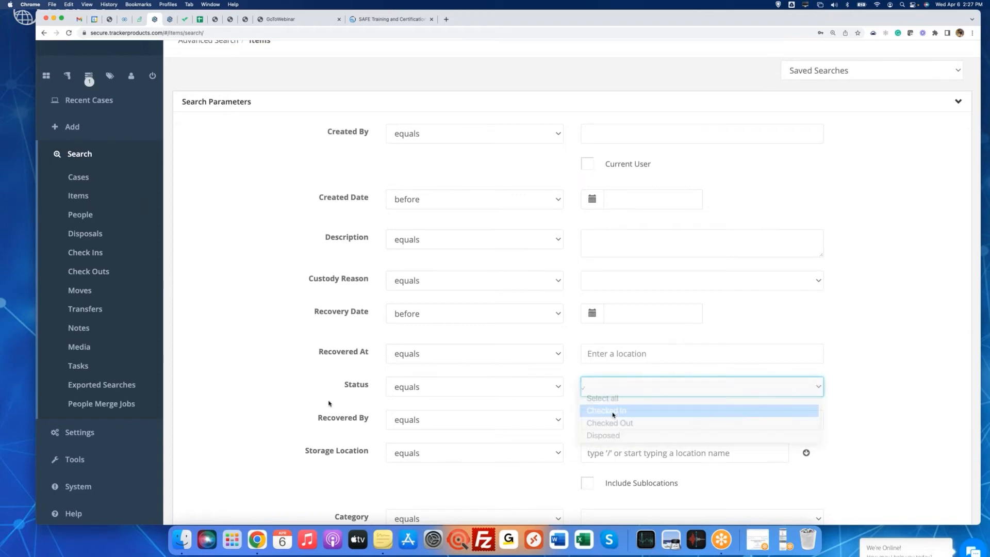
# Run the item search for checked-in items linked to the officer's saved active cases search
pyautogui.scroll(-1, 302, 400)
pyautogui.scroll(-15, 302, 401)
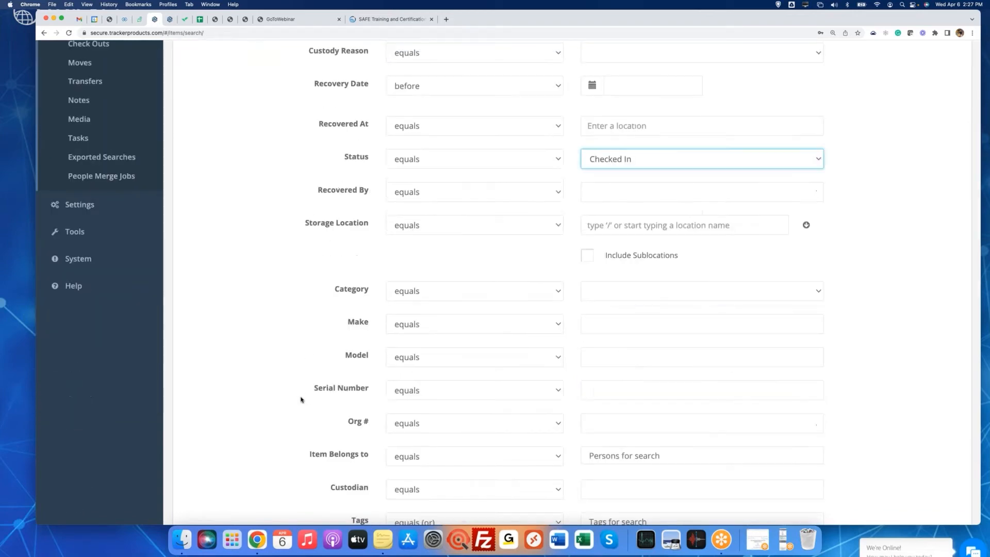
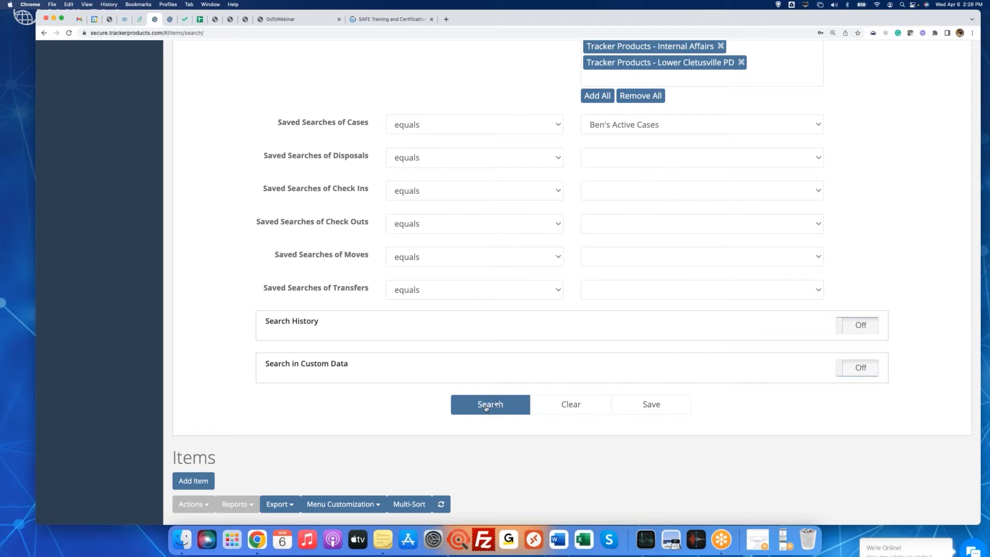
pyautogui.scroll(15, 517, 192)
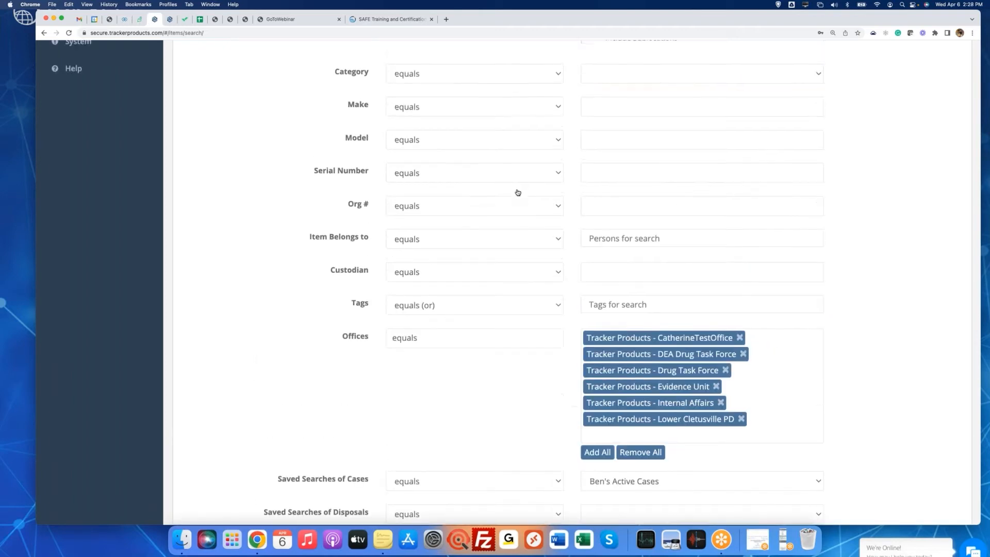
pyautogui.click(518, 193)
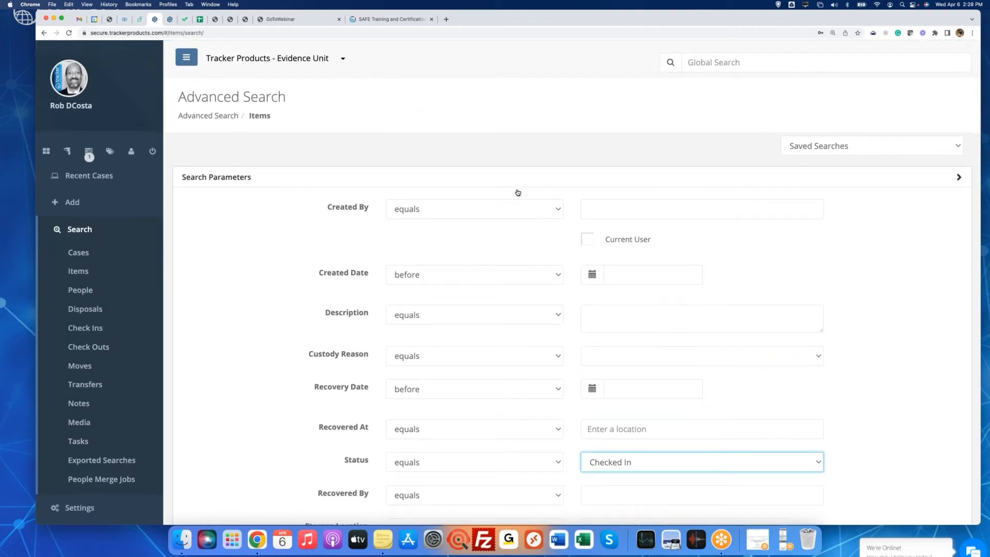
pyautogui.scroll(-3, 517, 192)
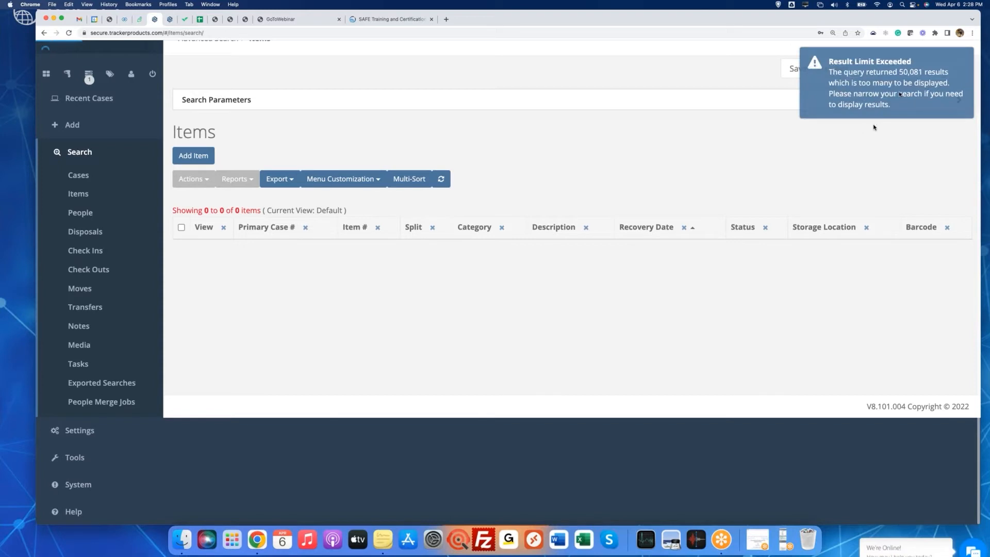
pyautogui.scroll(3, 773, 171)
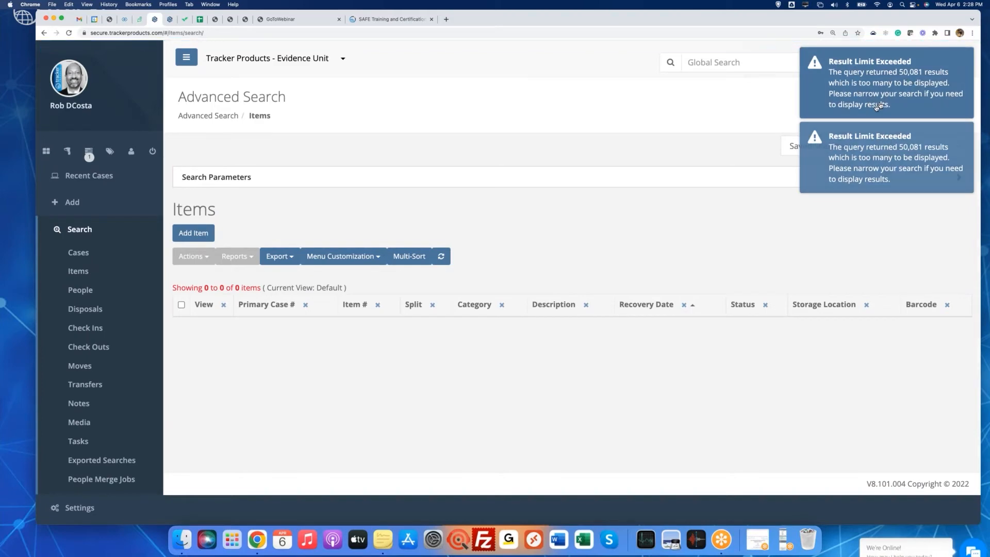
# Reopen the item search parameters, narrow the Category criterion to Currency and run the search again
pyautogui.click(632, 177)
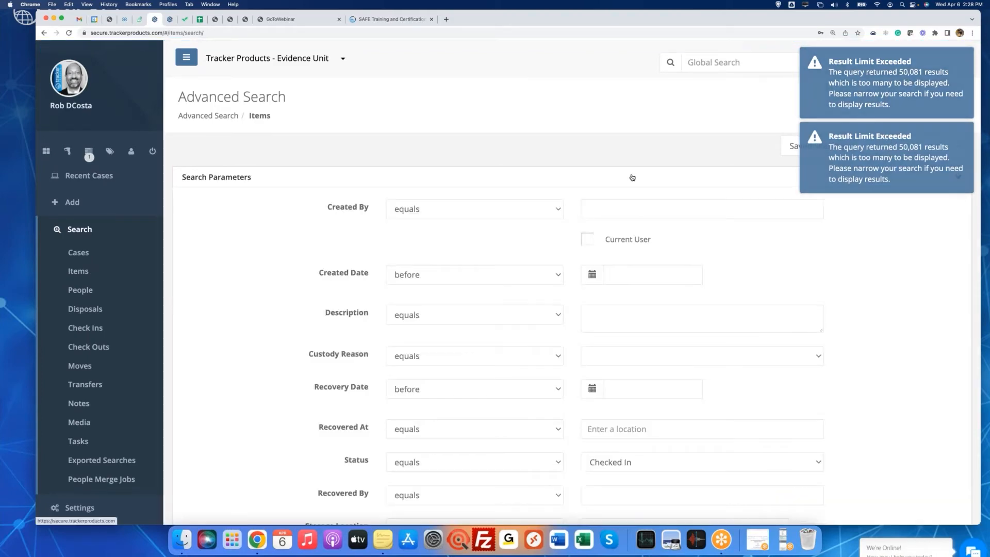
pyautogui.scroll(-1, 632, 177)
pyautogui.scroll(-2, 633, 177)
pyautogui.click(483, 175)
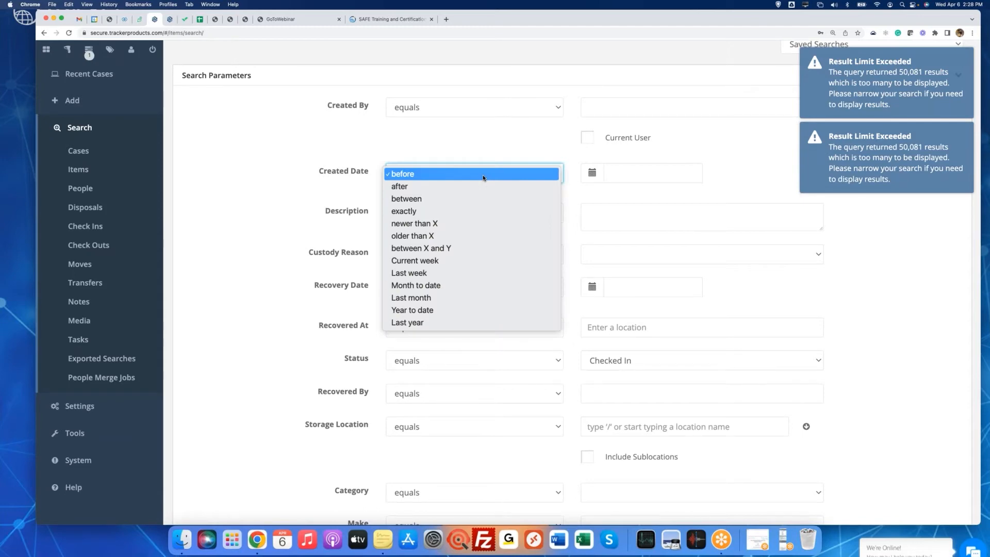
pyautogui.click(299, 181)
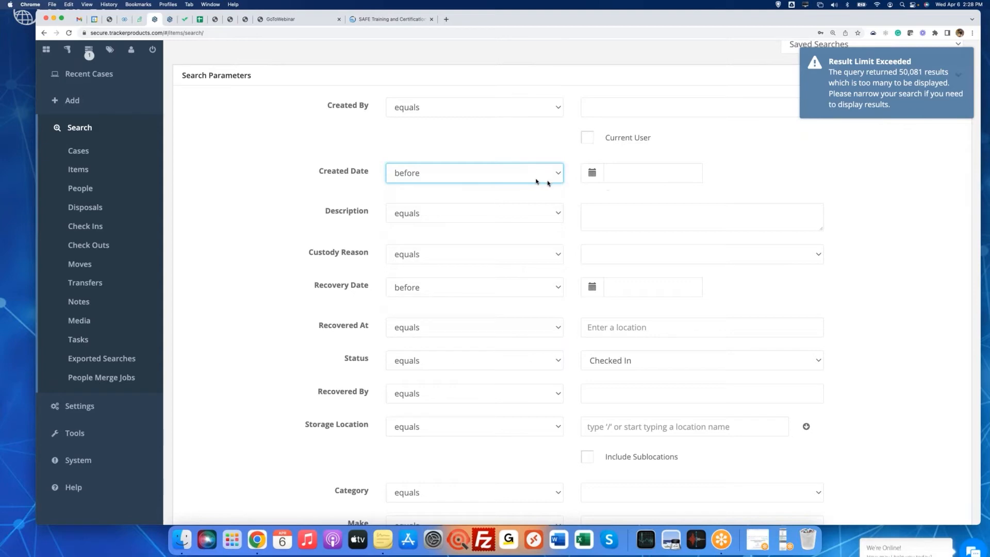
pyautogui.scroll(-6, 547, 183)
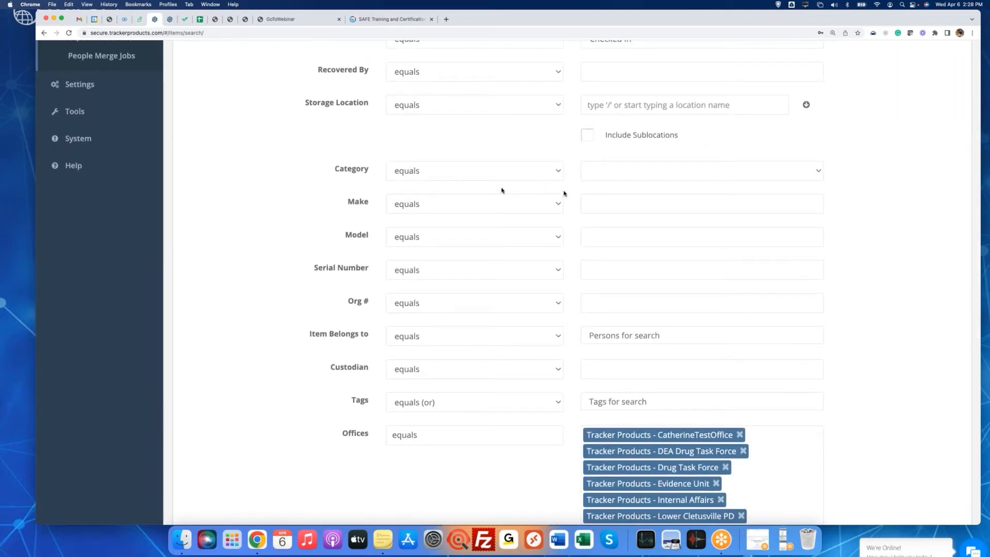
pyautogui.click(625, 174)
pyautogui.scroll(-1, 625, 189)
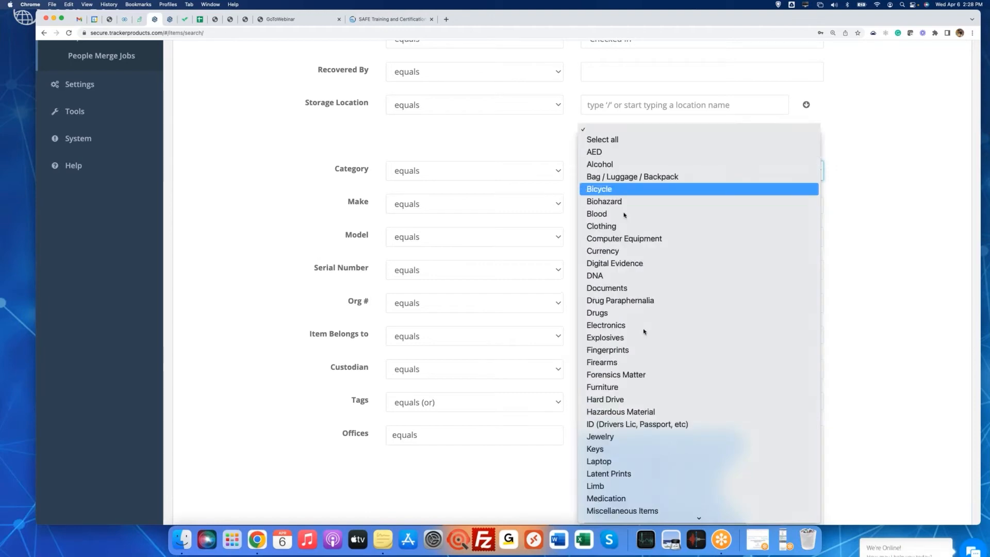
pyautogui.click(618, 255)
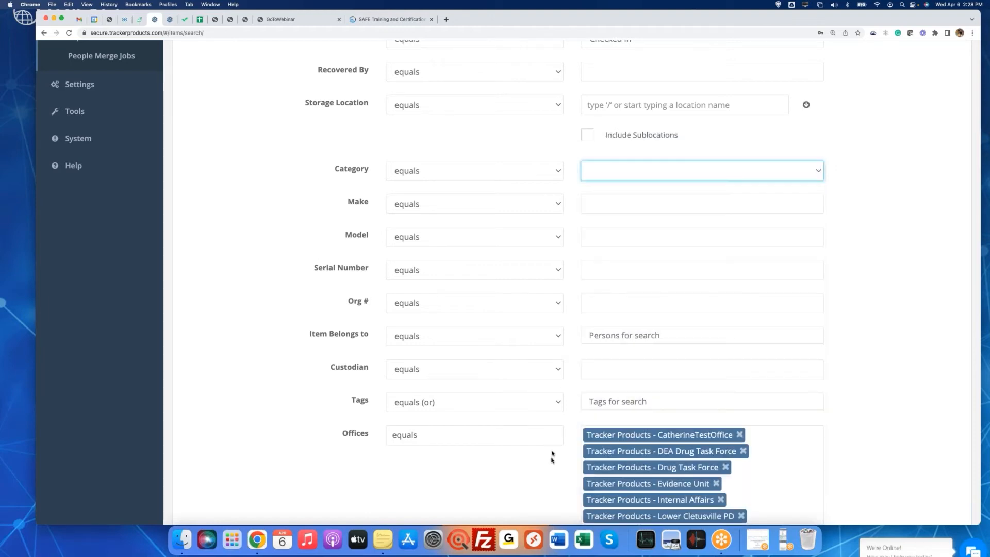
pyautogui.scroll(-10, 552, 455)
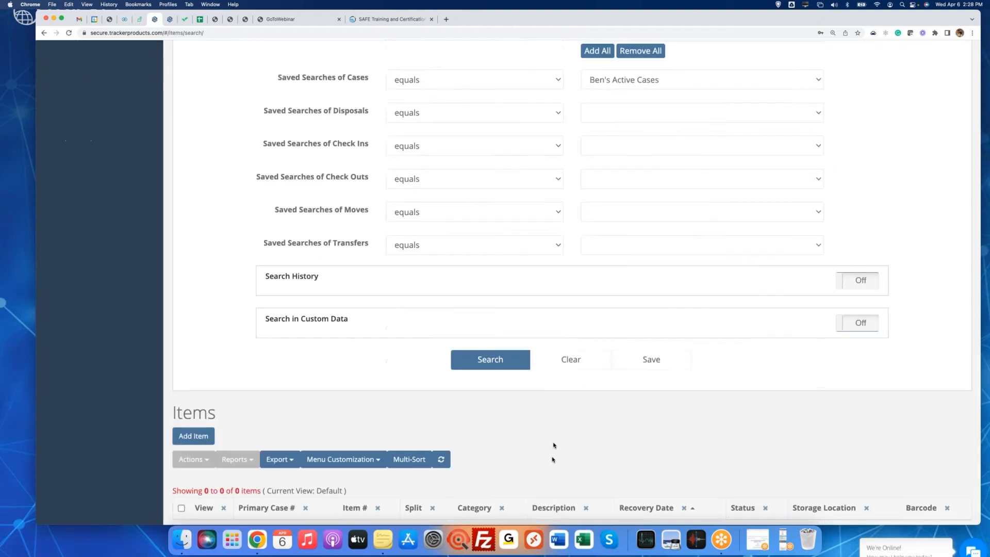
pyautogui.click(487, 361)
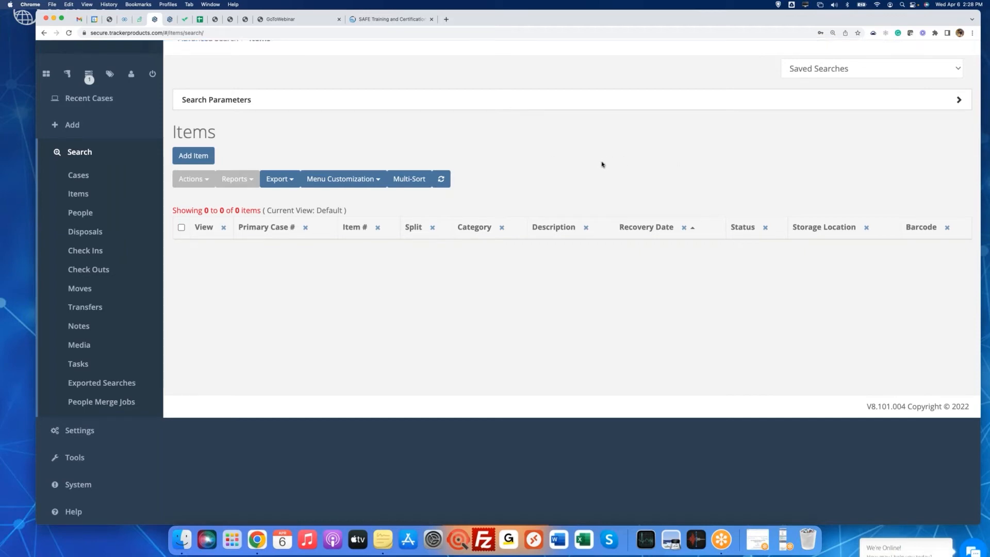
# Set the item search's Category criterion to Drugs and rerun the search
pyautogui.scroll(3, 602, 162)
pyautogui.click(639, 184)
pyautogui.scroll(-7, 624, 249)
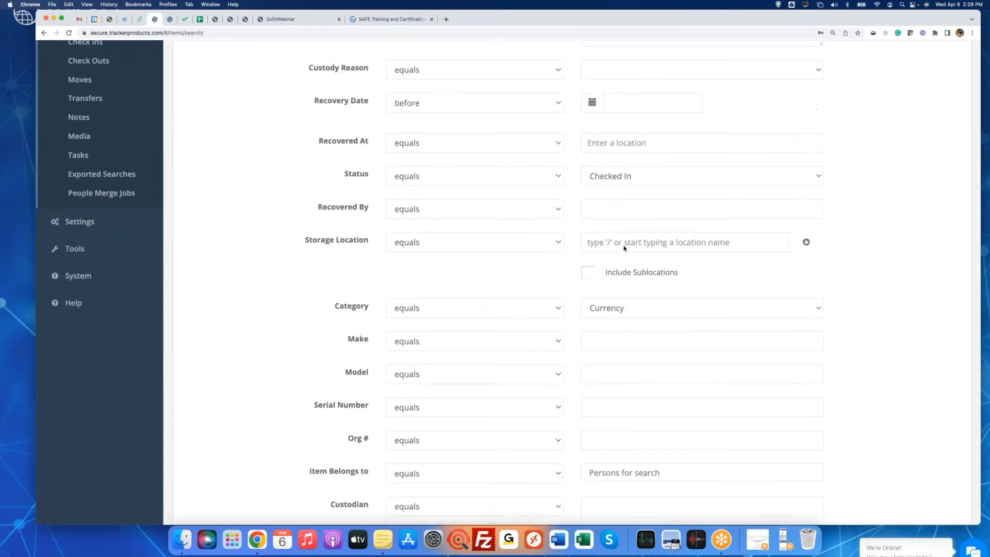
pyautogui.click(634, 238)
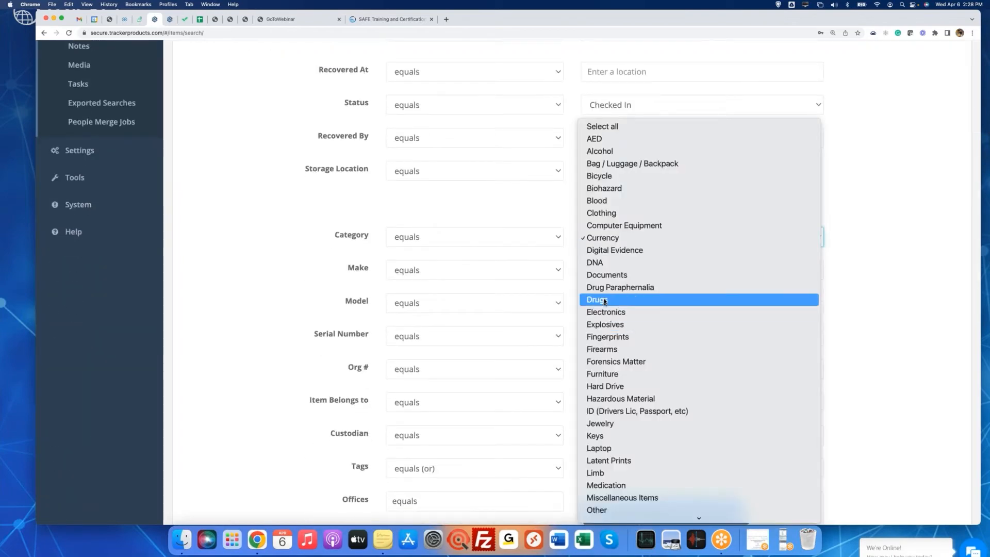
pyautogui.scroll(-1, 598, 302)
pyautogui.scroll(-10, 601, 303)
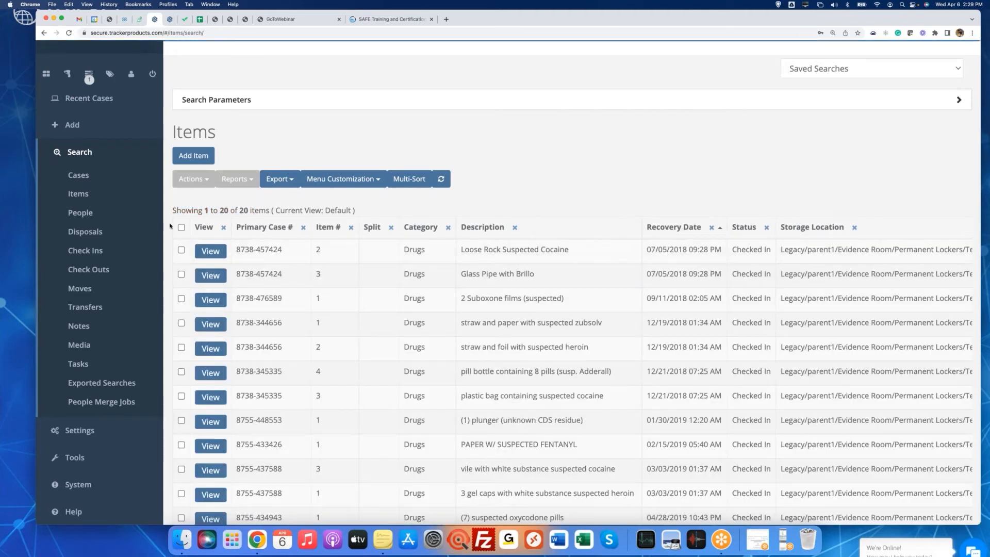
# Enable Search History, set Update Made By to the officer's user account, and run the items history search
pyautogui.click(700, 102)
pyautogui.scroll(-8, 649, 291)
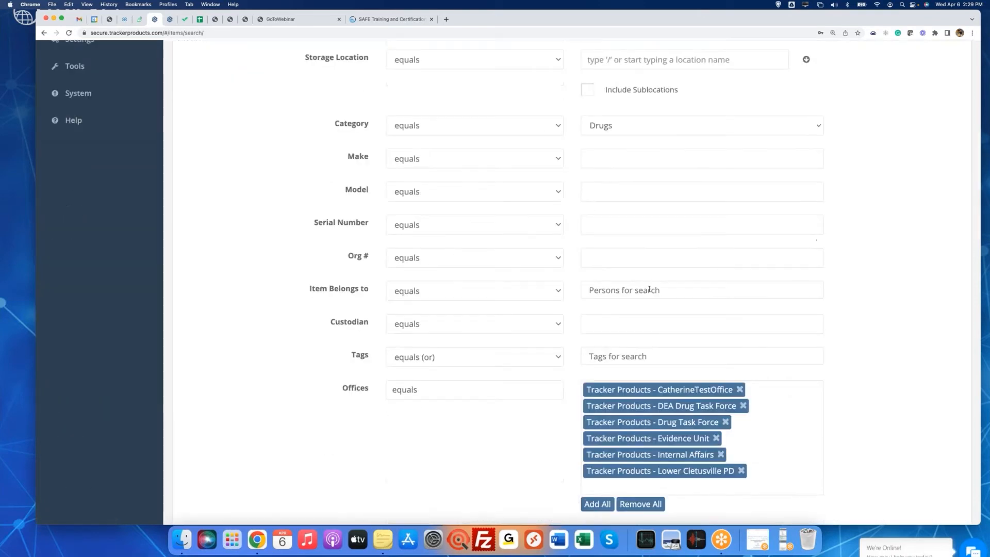
pyautogui.scroll(-8, 649, 290)
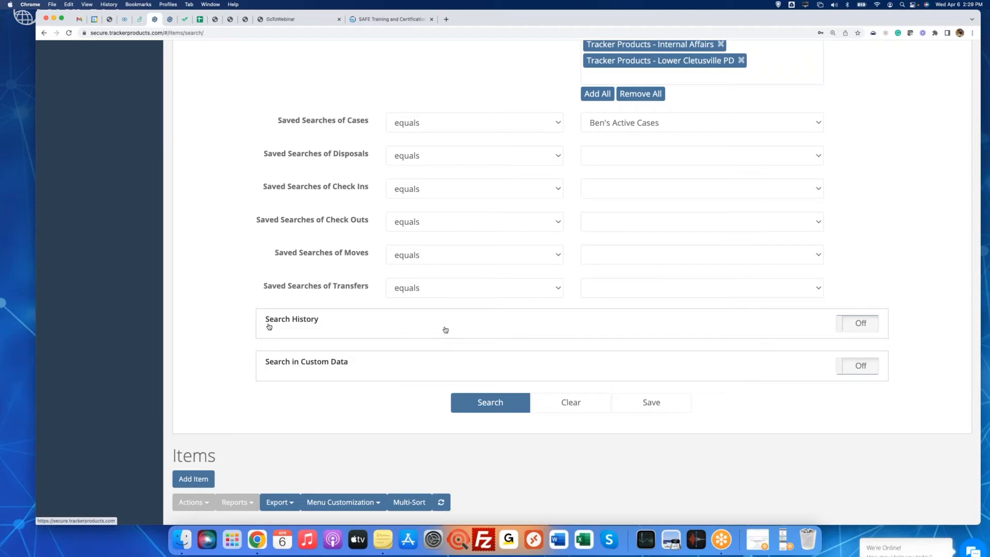
pyautogui.click(850, 326)
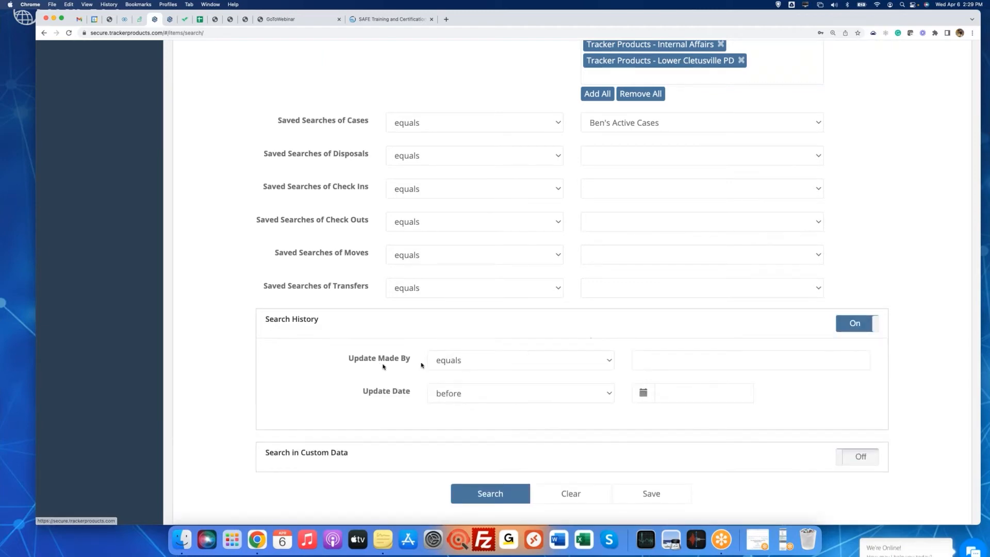
pyautogui.click(643, 360)
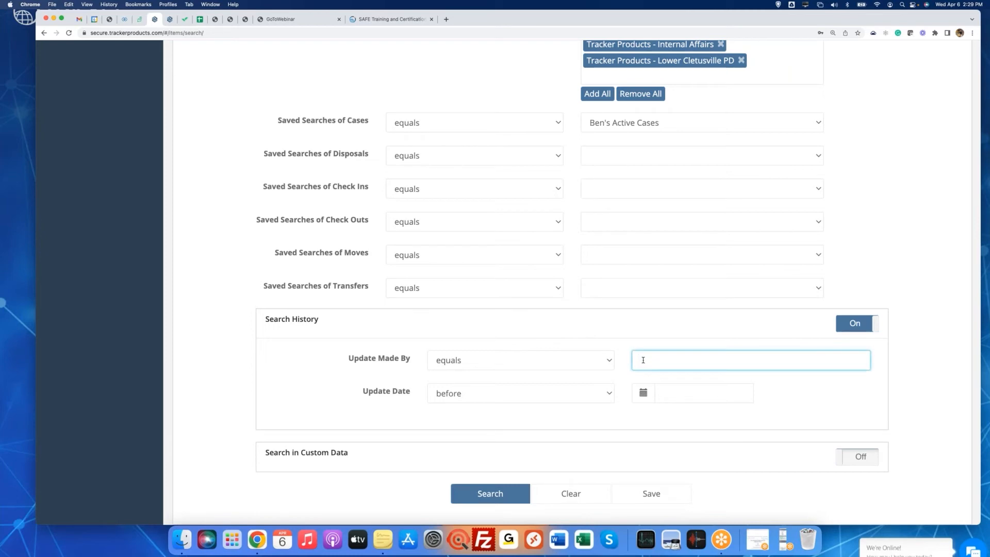
pyautogui.write('Ben')
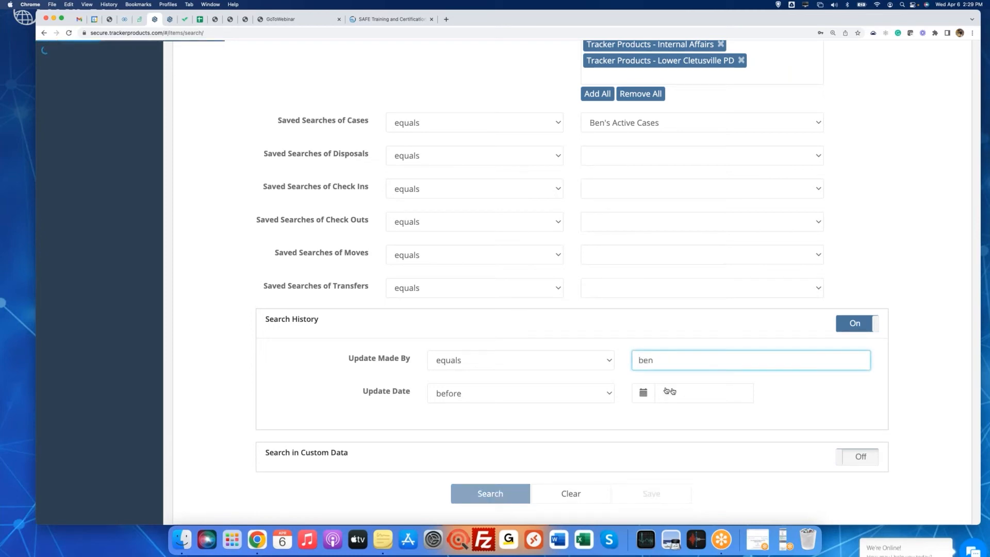
pyautogui.click(684, 382)
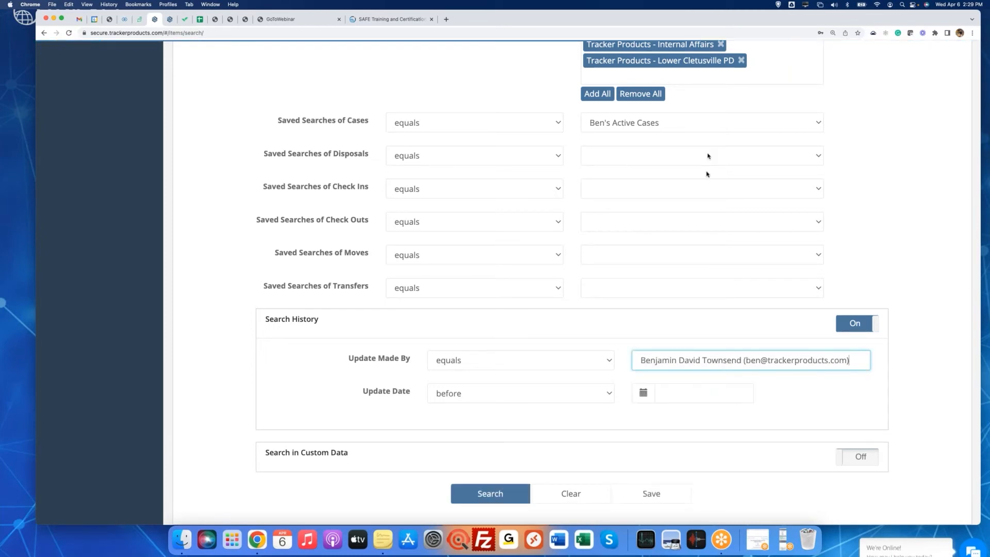
pyautogui.click(486, 496)
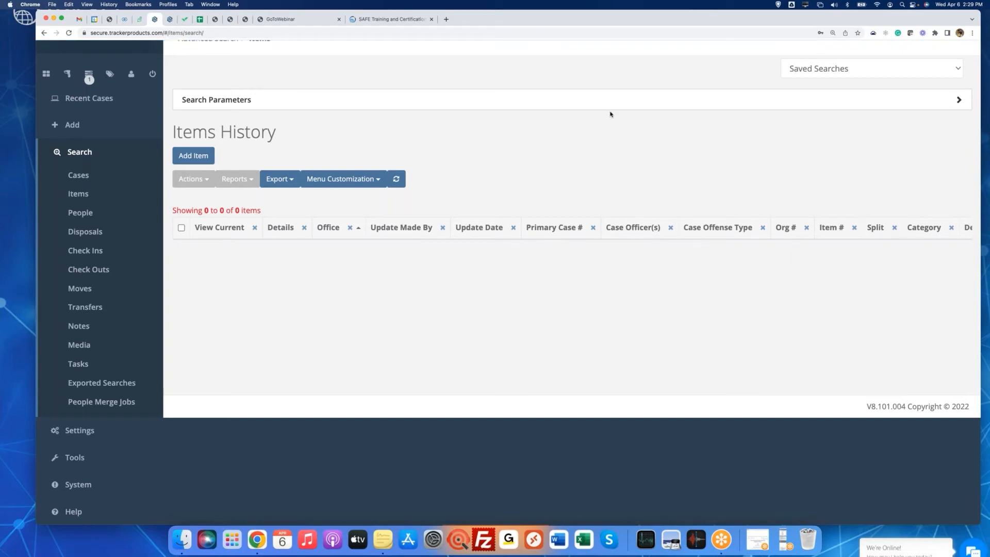
# Reopen the item search parameters and clear all the criteria
pyautogui.click(622, 102)
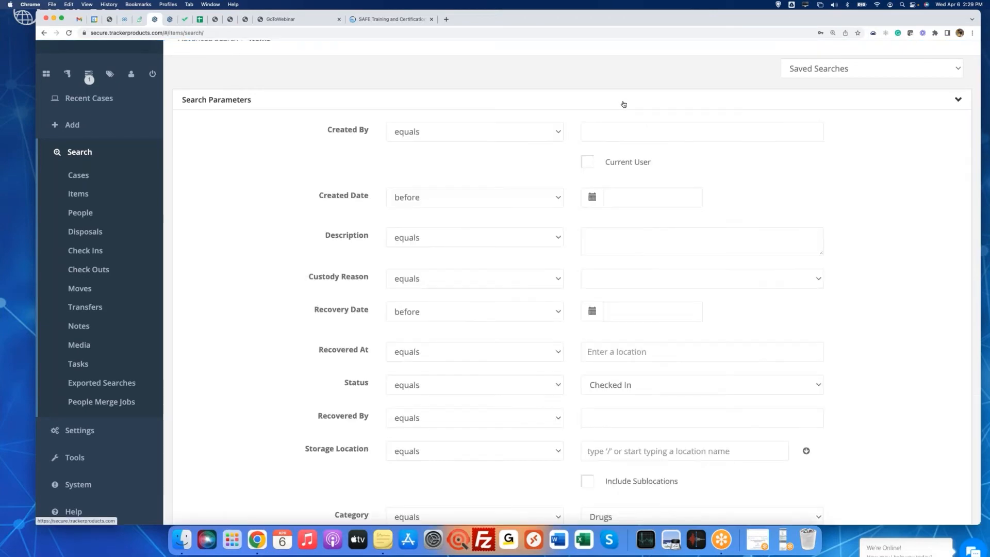
pyautogui.scroll(-3, 666, 351)
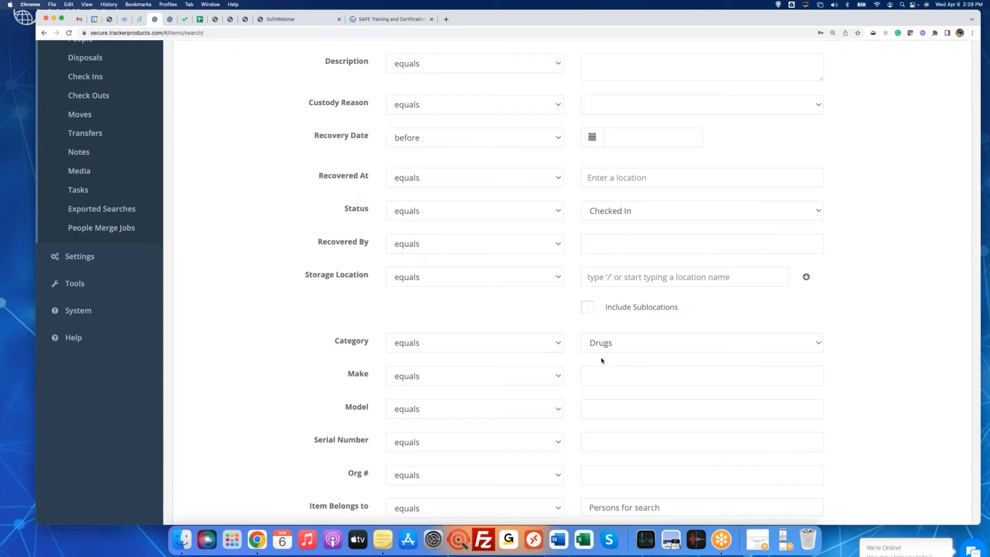
pyautogui.scroll(-6, 601, 361)
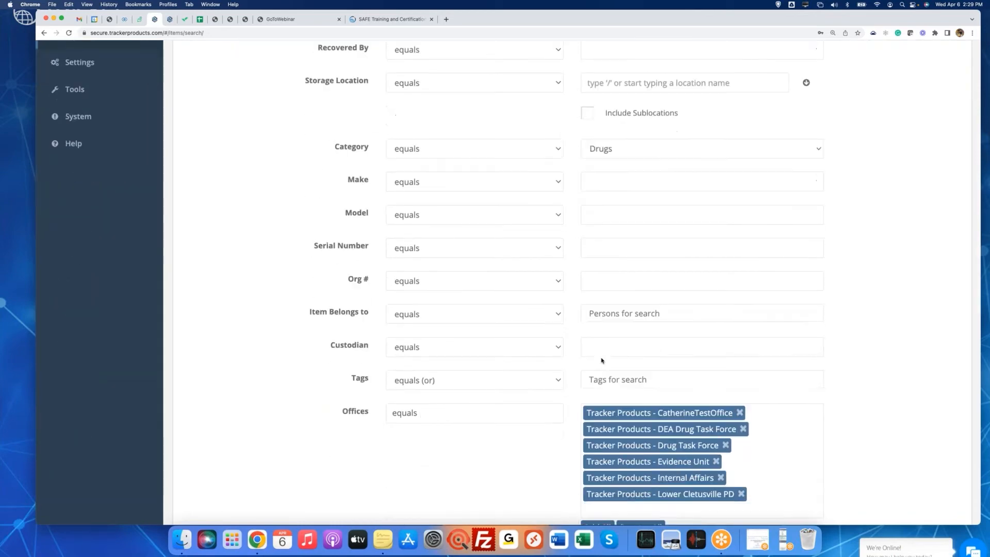
pyautogui.scroll(-9, 601, 361)
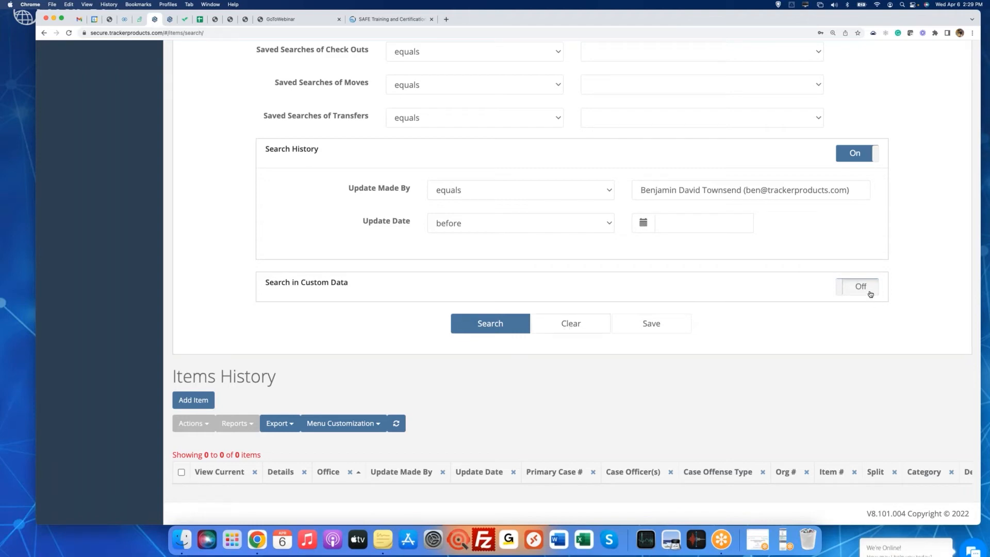
pyautogui.click(552, 328)
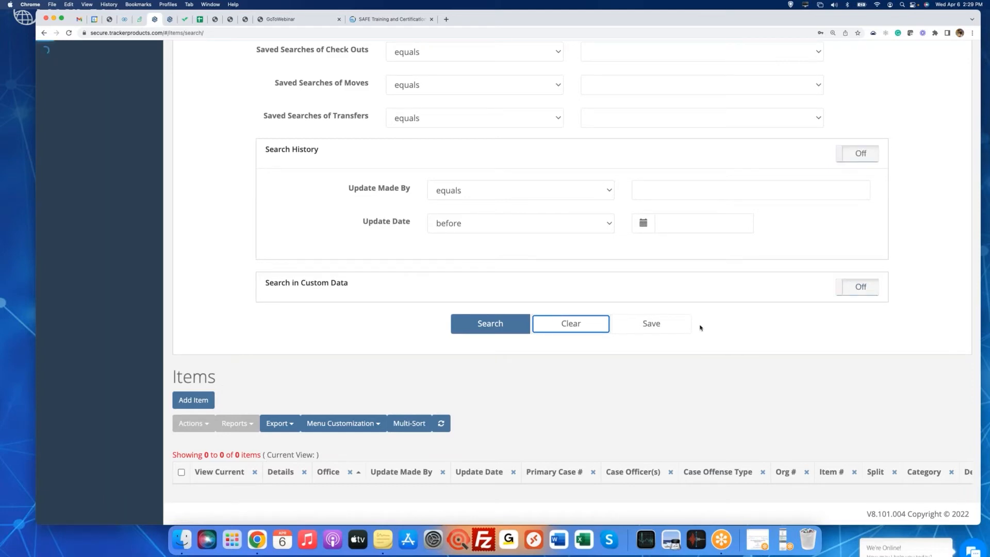
# Set the Saved Searches of Disposals criterion to Disposals from 2020 to present
pyautogui.scroll(15, 698, 327)
pyautogui.scroll(3, 617, 331)
pyautogui.scroll(-20, 617, 331)
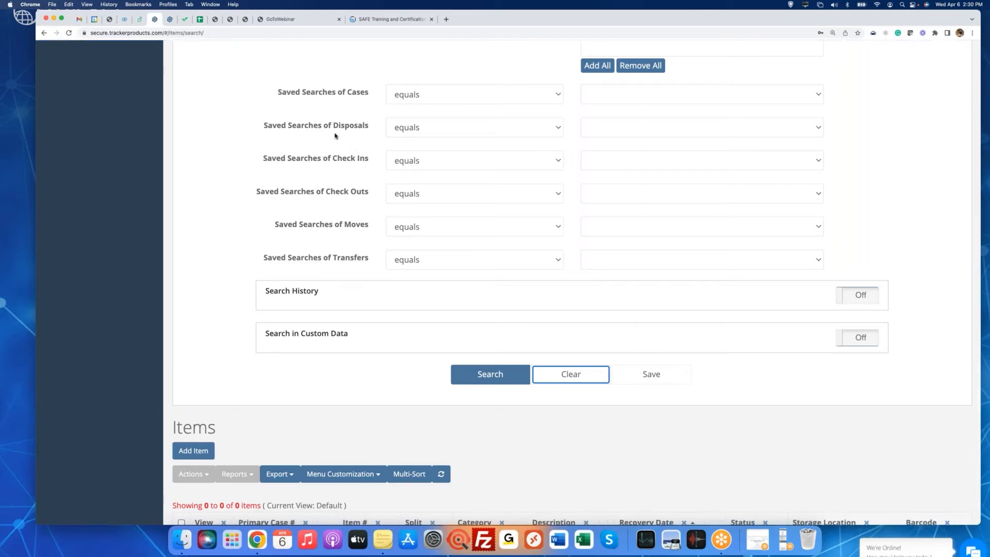
pyautogui.click(602, 135)
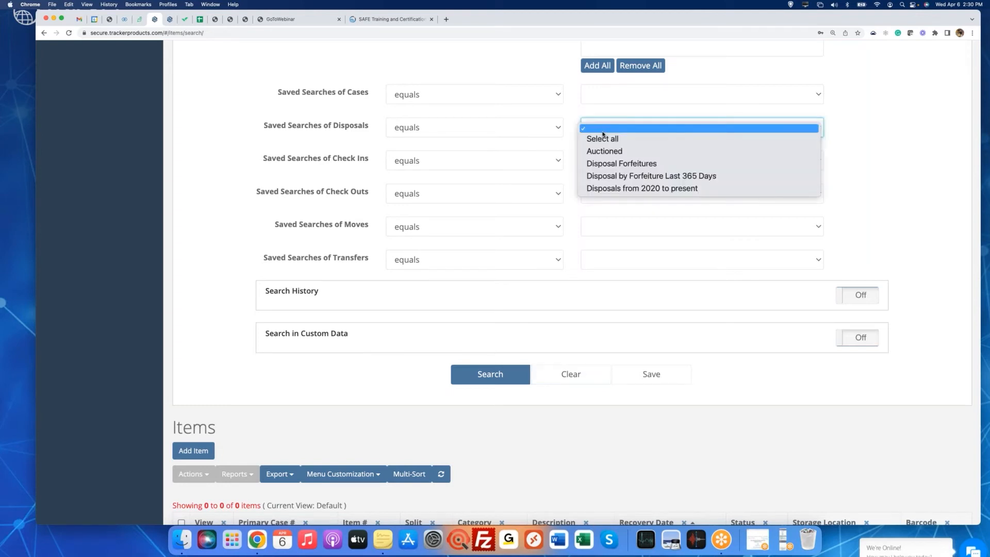
pyautogui.click(635, 189)
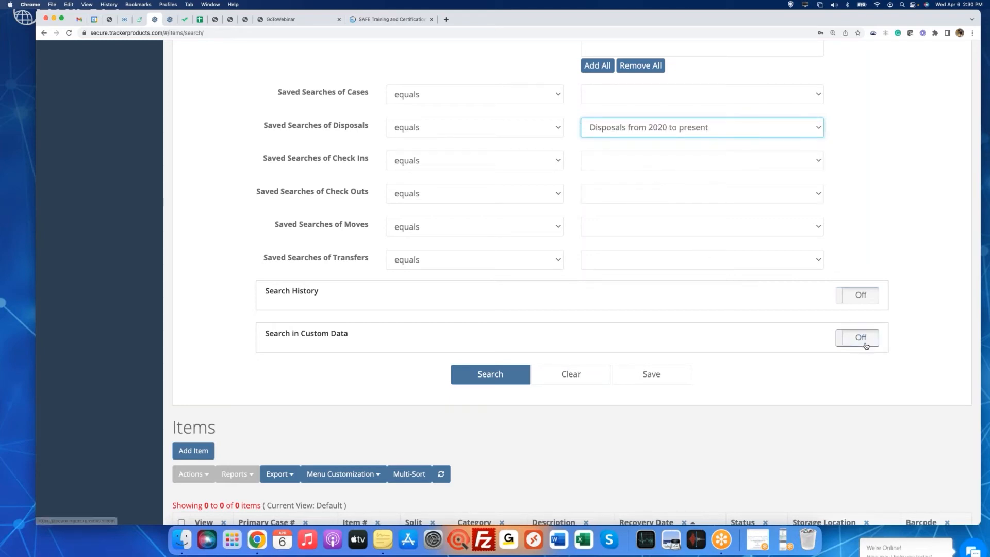
pyautogui.scroll(15, 666, 307)
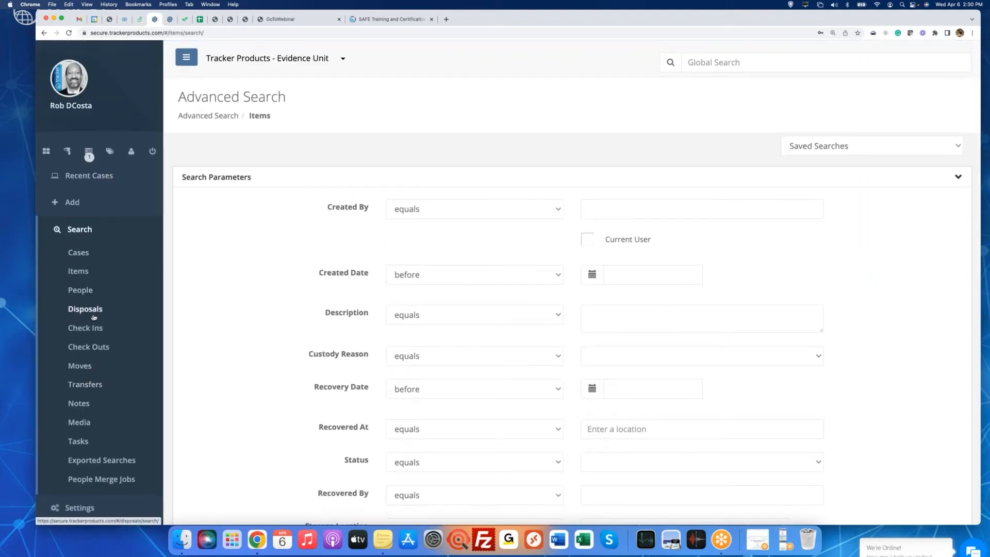
pyautogui.scroll(-5, 483, 361)
pyautogui.scroll(-20, 483, 361)
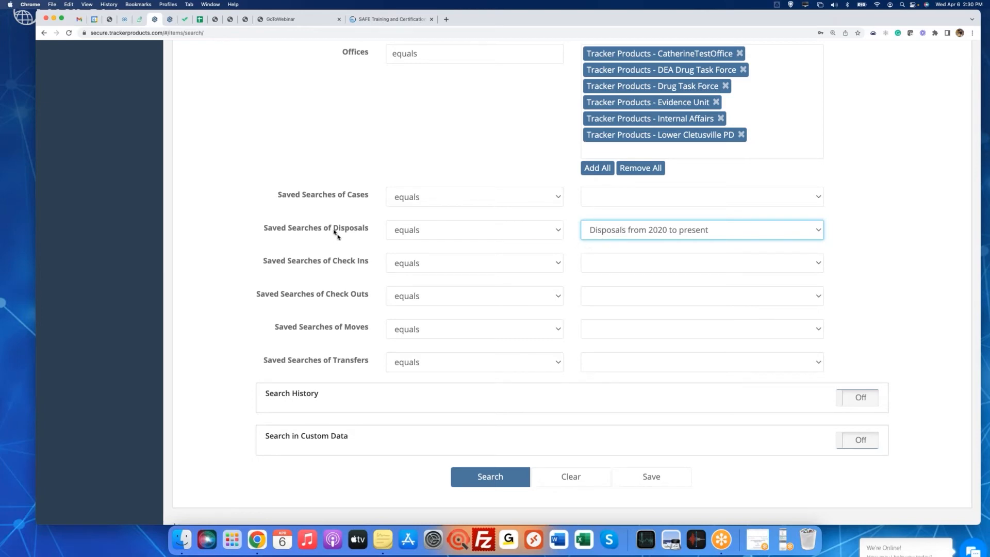
pyautogui.doubleClick(362, 231)
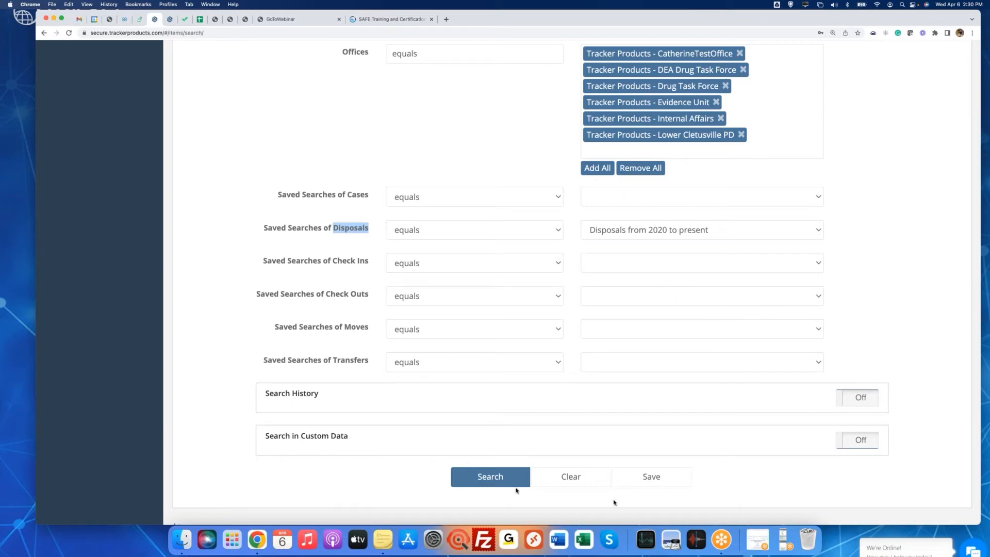
# Run the item search based on the saved disposals search and review the listed items
pyautogui.click(483, 477)
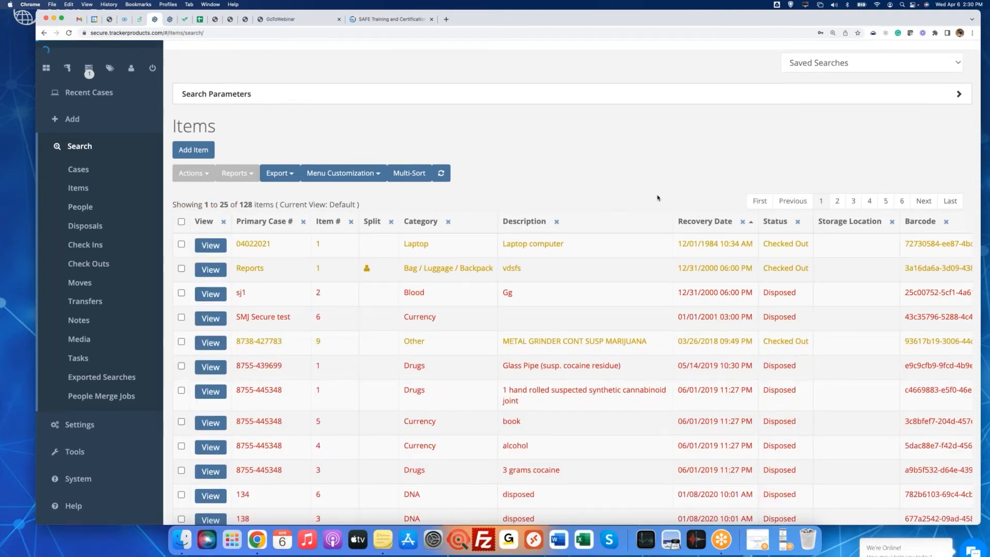
pyautogui.scroll(-1, 652, 197)
pyautogui.scroll(-3, 652, 197)
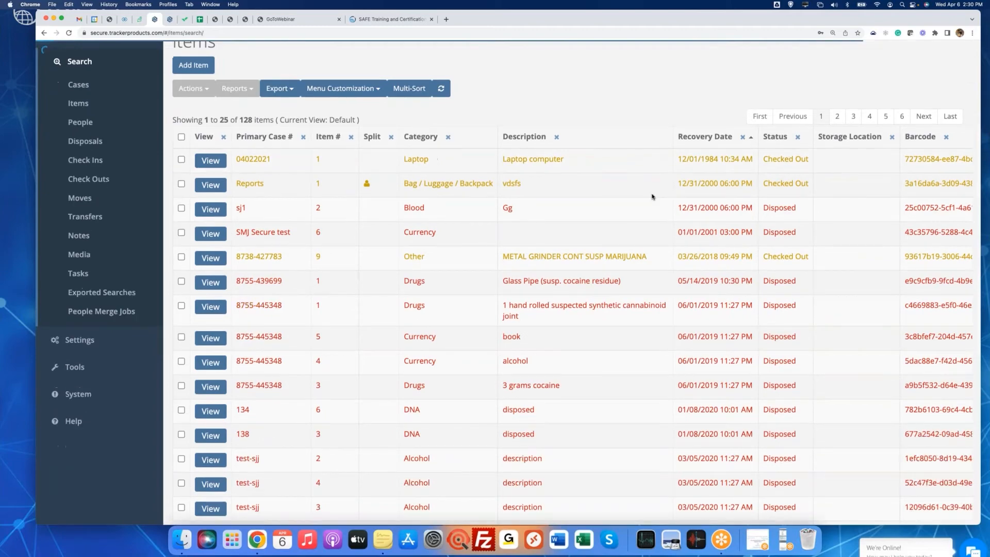
pyautogui.scroll(-4, 652, 197)
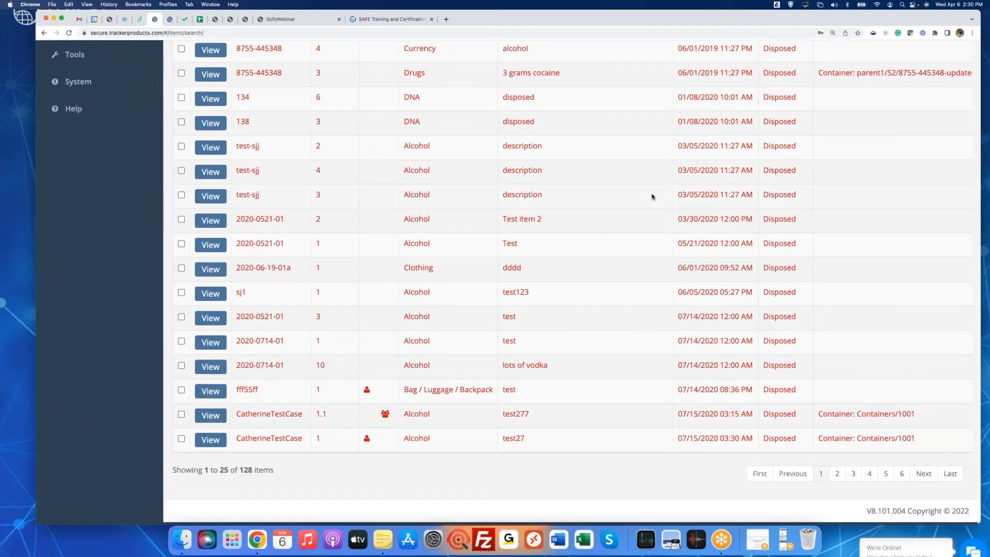
pyautogui.scroll(10, 652, 196)
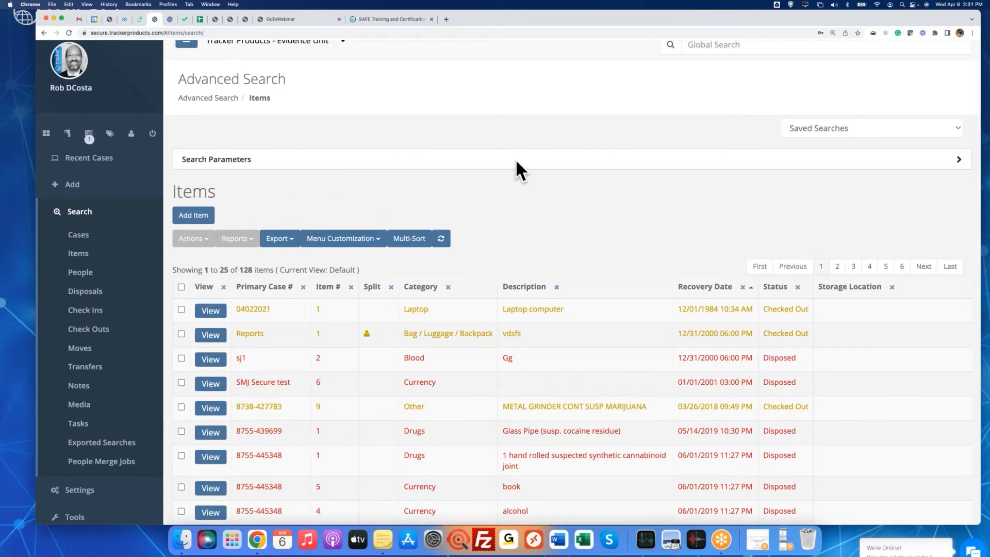
# Reopen the search parameters and save the item search as "2020 disposals through today items"
pyautogui.click(558, 159)
pyautogui.scroll(-15, 600, 274)
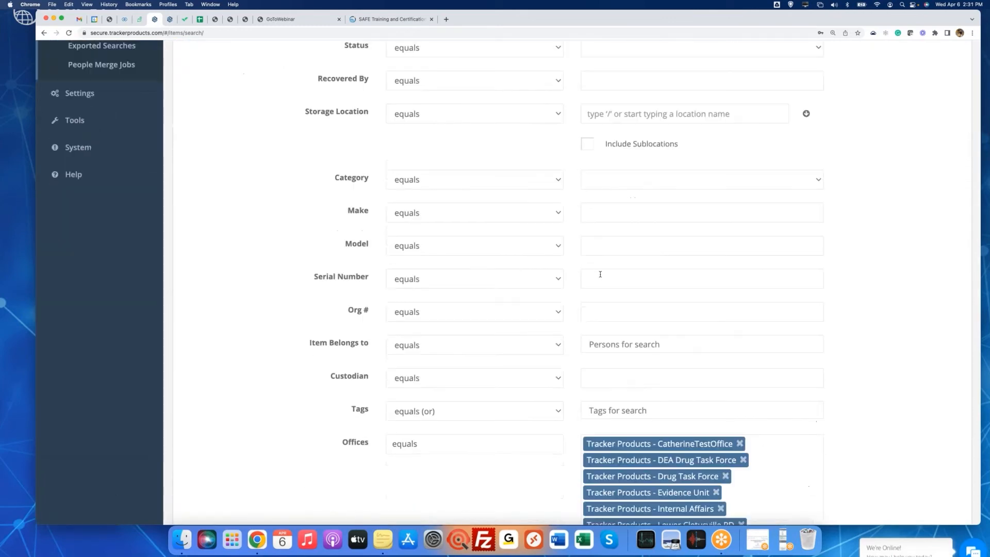
pyautogui.scroll(-6, 600, 274)
pyautogui.click(649, 230)
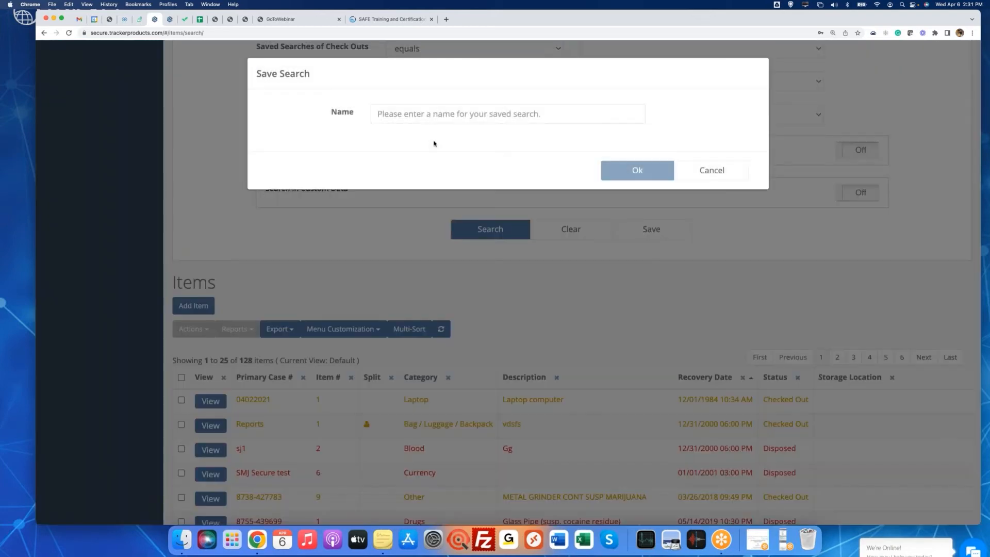
pyautogui.click(405, 114)
pyautogui.write('2020 ')
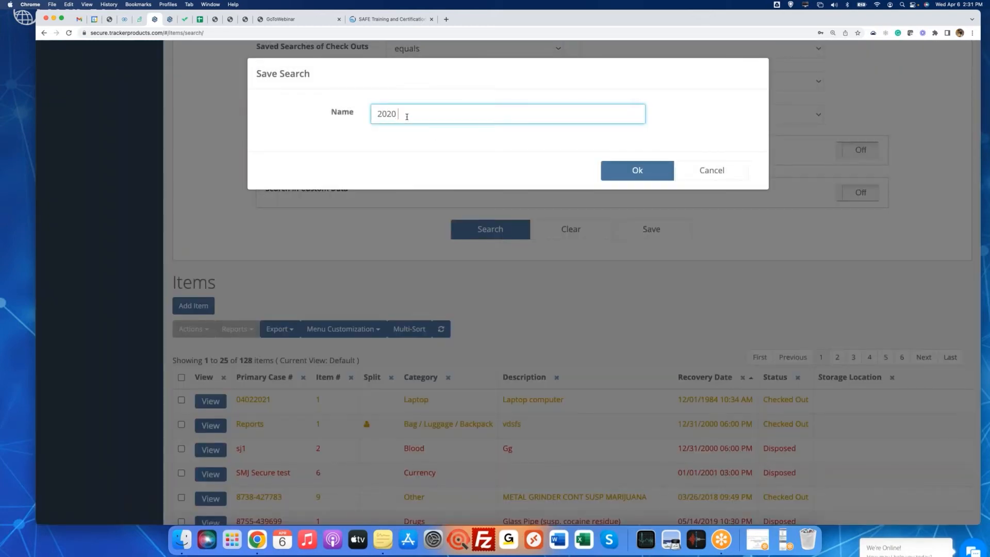
pyautogui.write('disposal  through today')
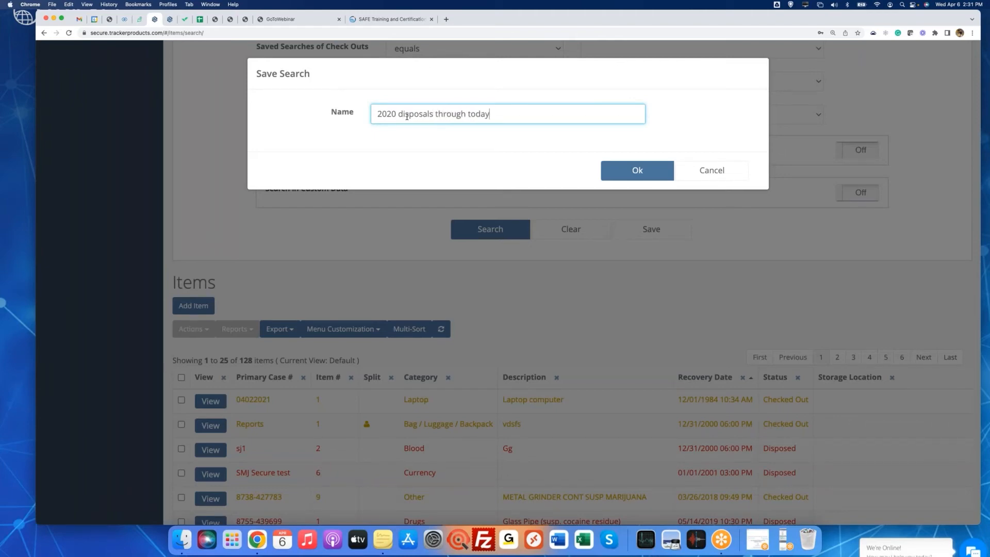
pyautogui.write(' items')
pyautogui.click(628, 169)
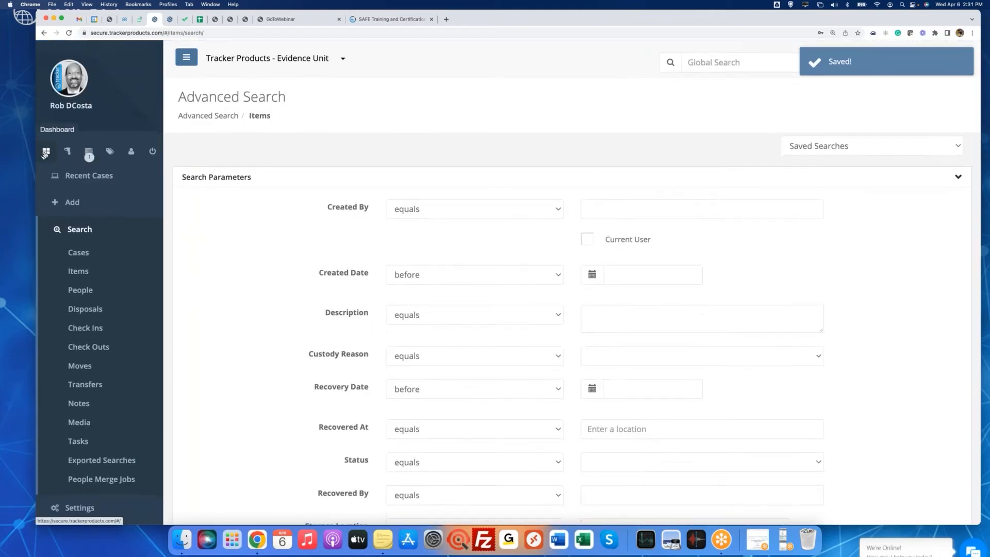
# On the dashboard, add a COUNT statistic for the saved search "2020 disposals through today items" to the last Case and Item Information widget
pyautogui.click(46, 151)
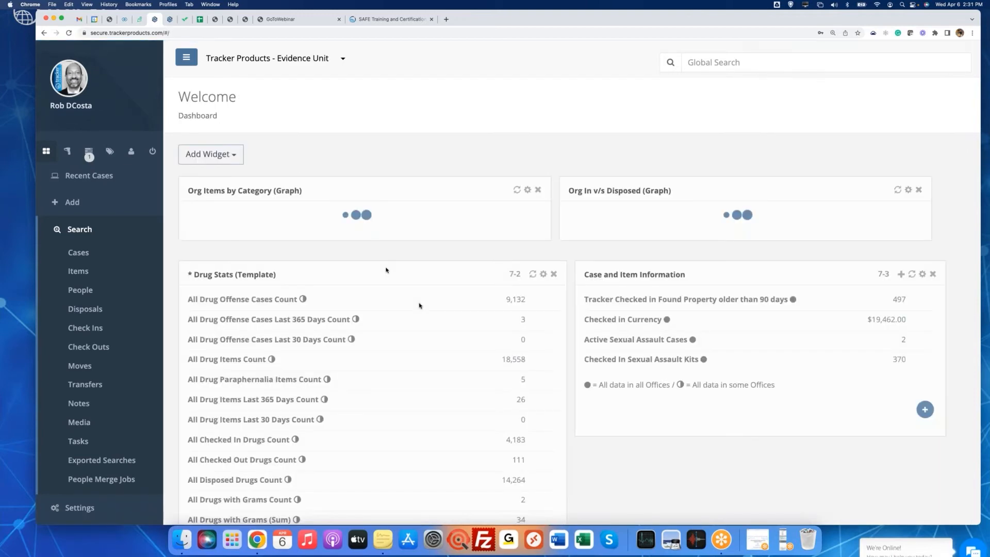
pyautogui.scroll(-5, 419, 306)
pyautogui.scroll(-5, 419, 306)
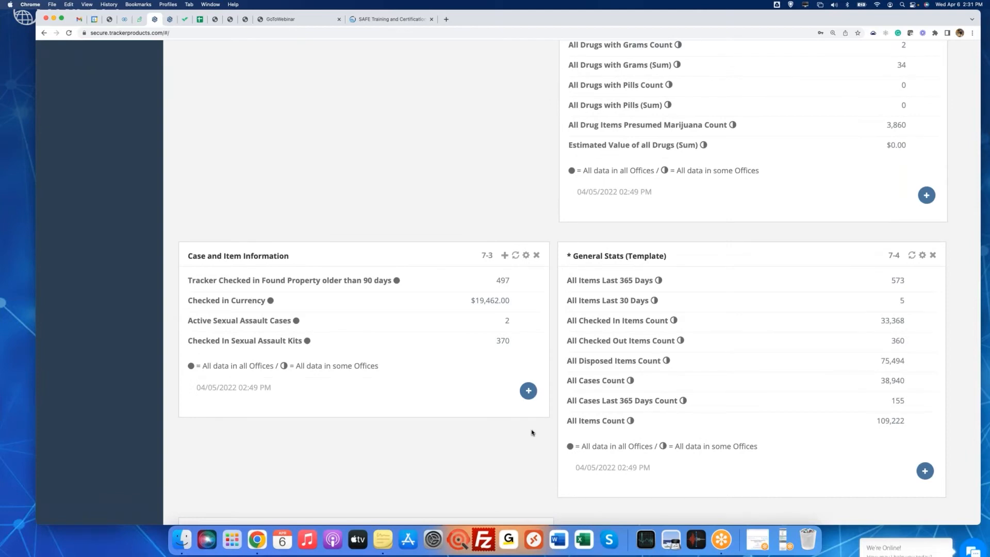
pyautogui.scroll(-5, 532, 433)
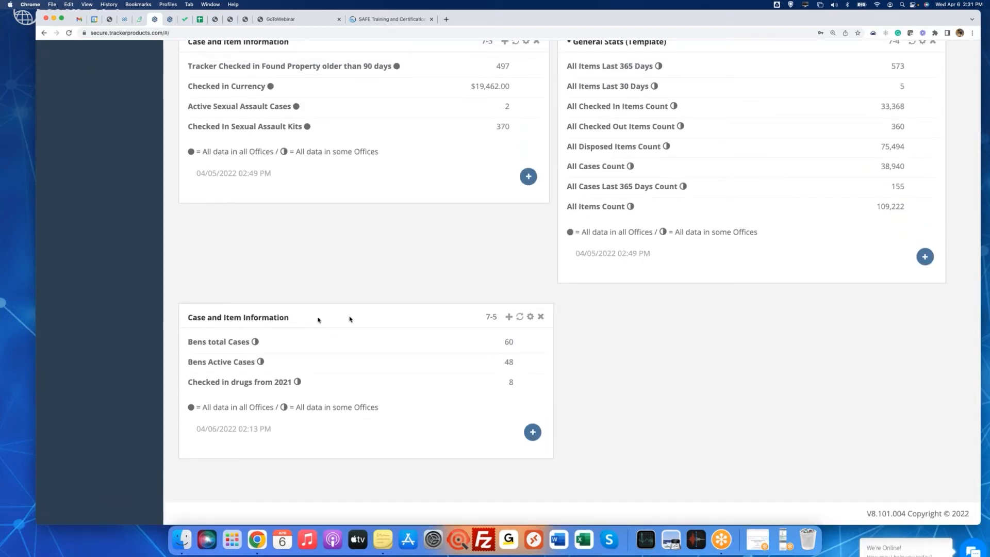
pyautogui.click(531, 433)
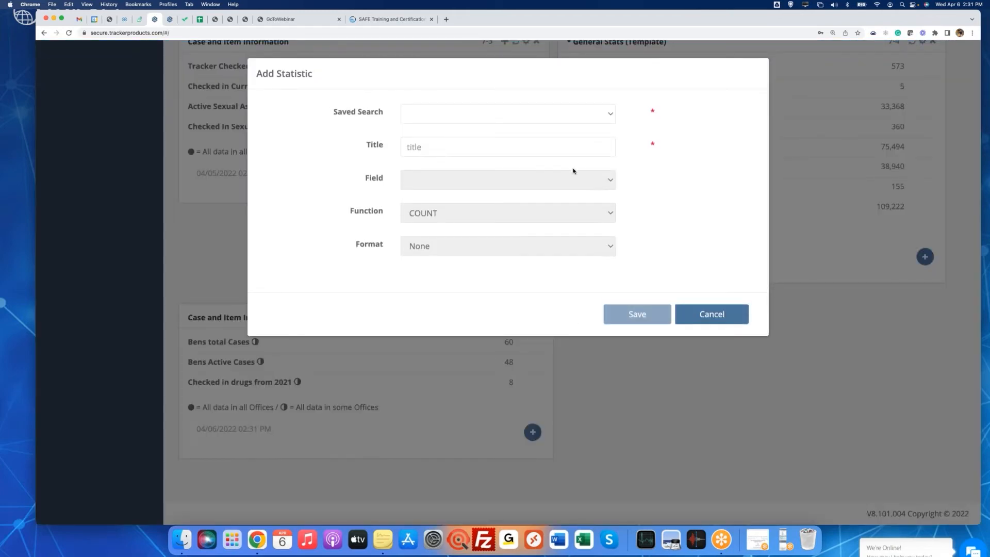
pyautogui.click(594, 116)
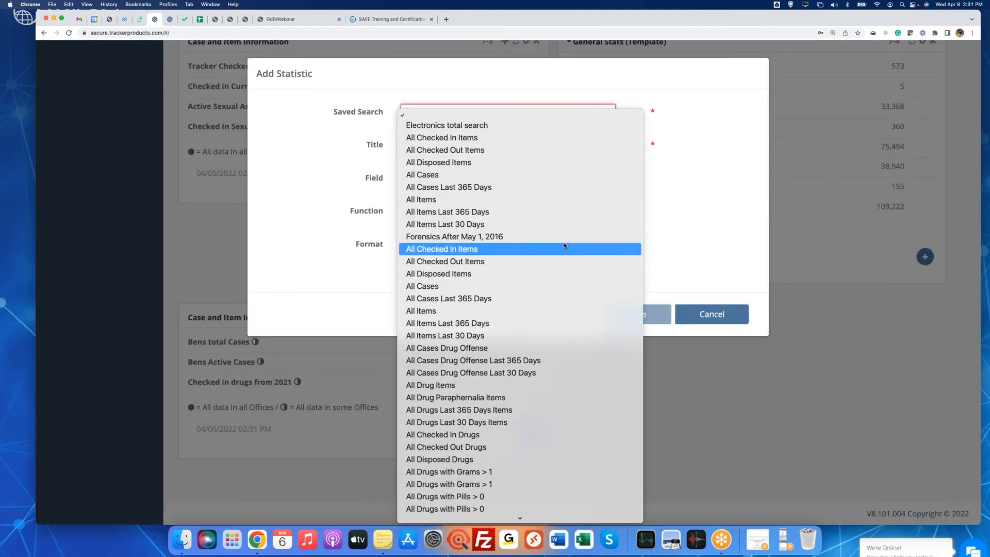
pyautogui.scroll(-5, 565, 246)
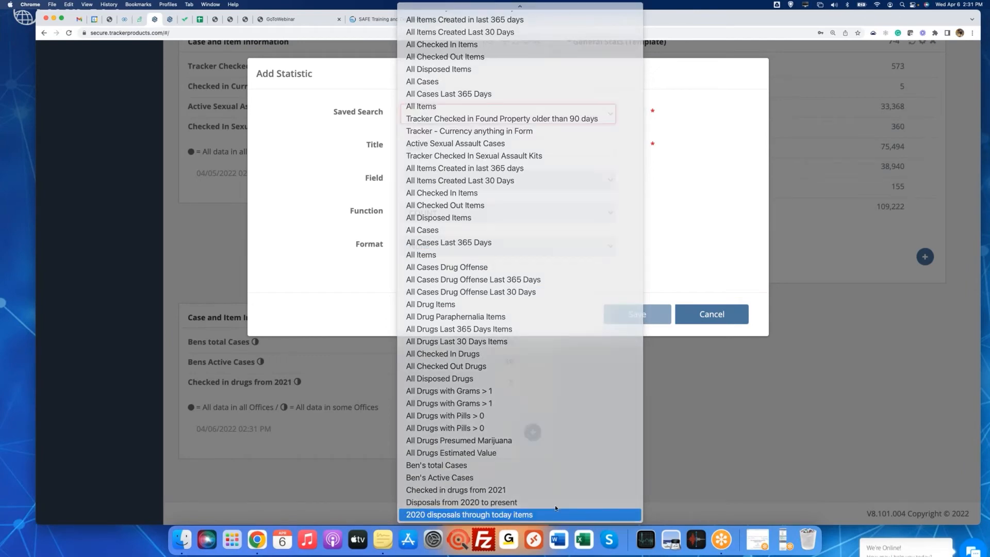
pyautogui.click(550, 515)
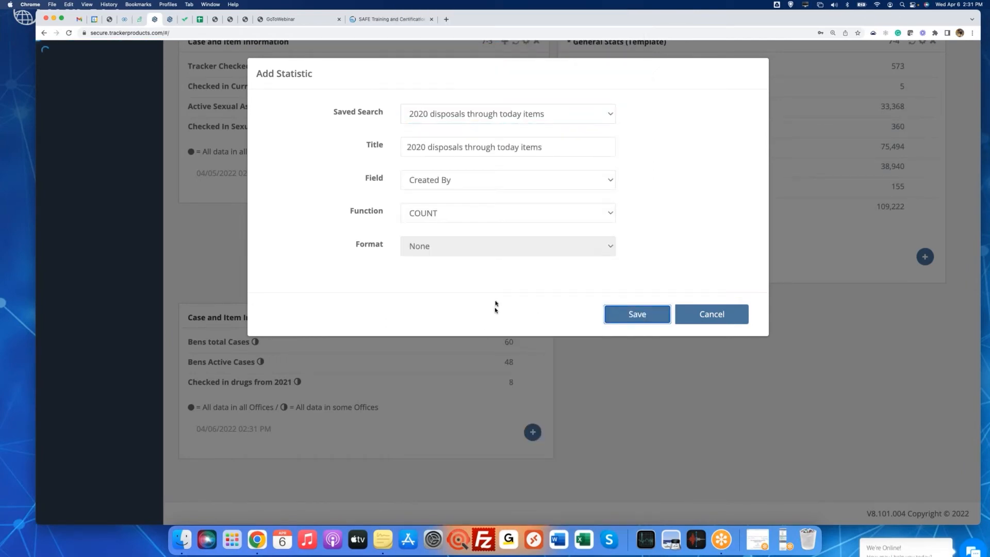
pyautogui.press('Return')
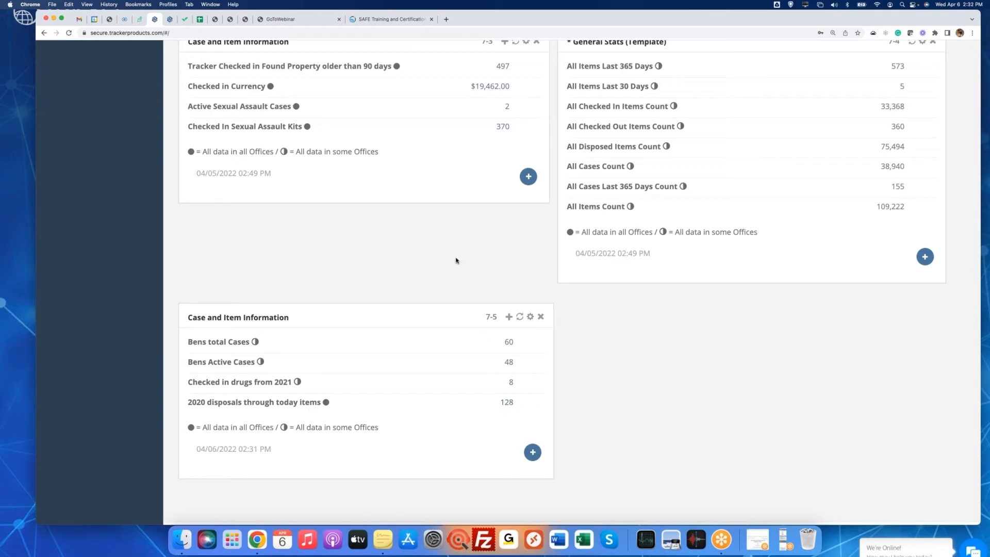
# Open a new advanced item search and set its Status criterion to Checked In
pyautogui.scroll(10, 457, 260)
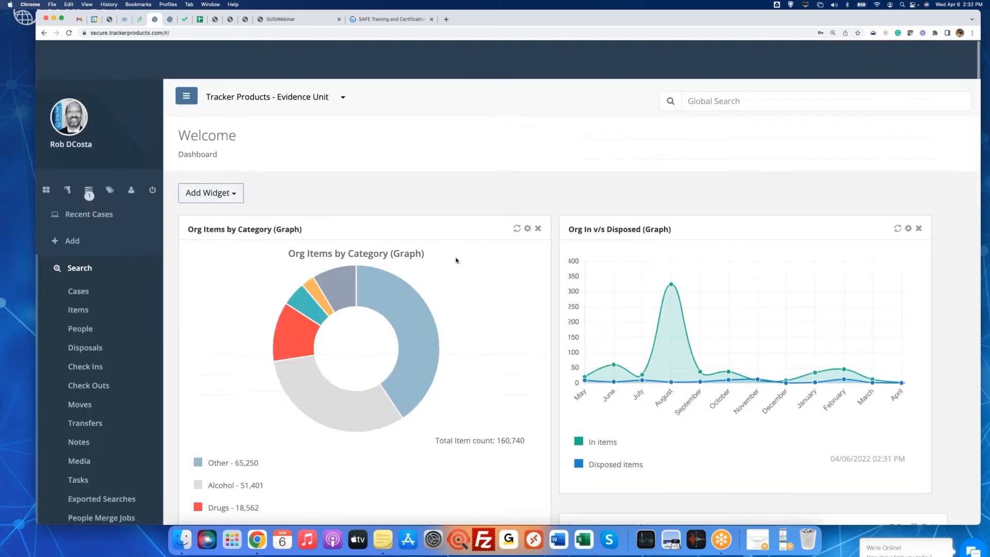
pyautogui.click(78, 272)
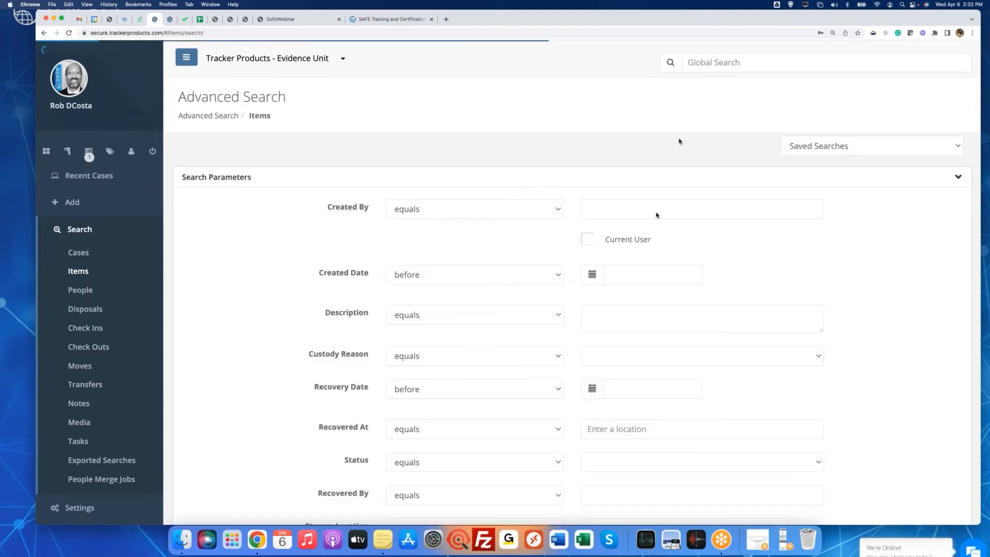
pyautogui.scroll(-5, 672, 253)
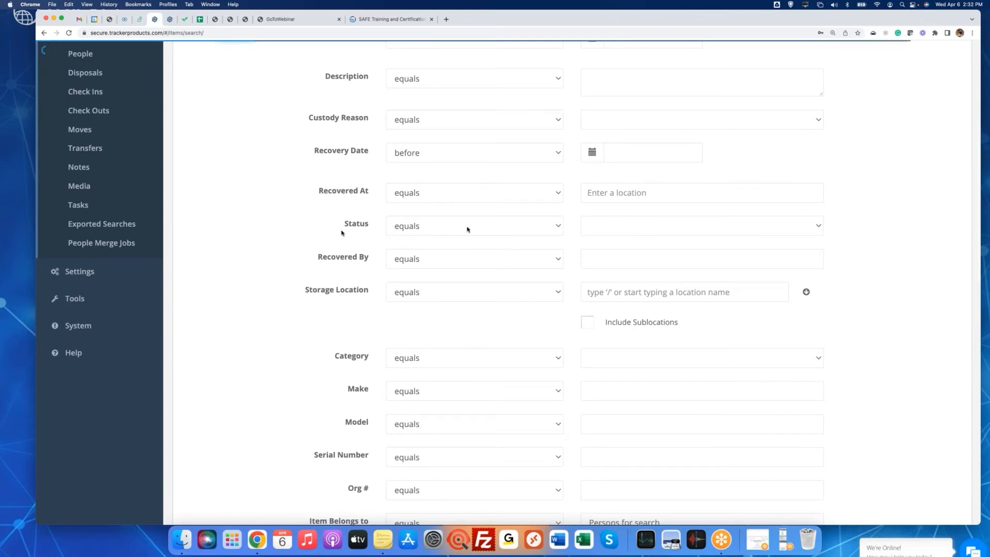
pyautogui.click(590, 229)
pyautogui.click(586, 250)
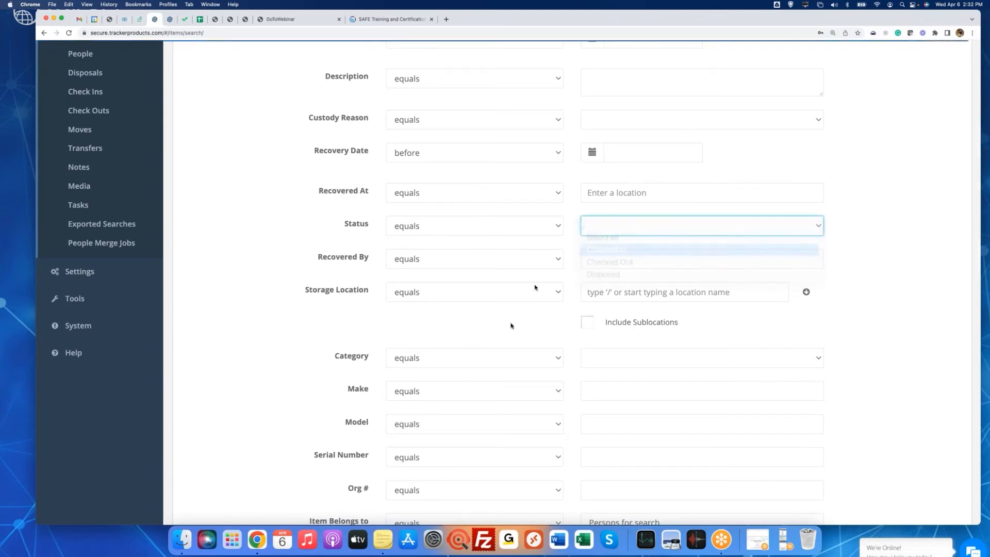
# Set the item search's Category criterion to Currency
pyautogui.scroll(-3, 509, 326)
pyautogui.moveTo(332, 235); pyautogui.dragTo(416, 235)
pyautogui.click(639, 233)
pyautogui.scroll(-3, 639, 243)
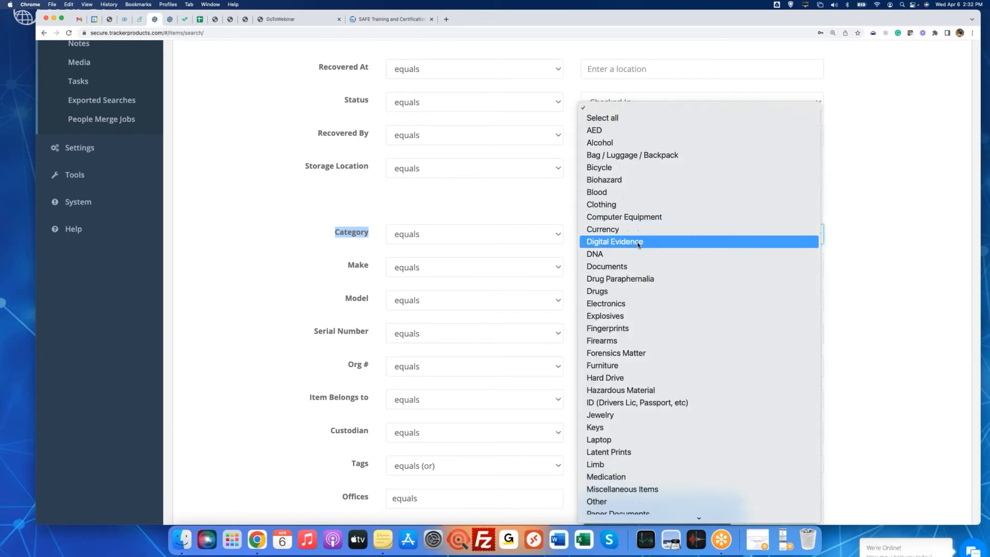
pyautogui.click(619, 229)
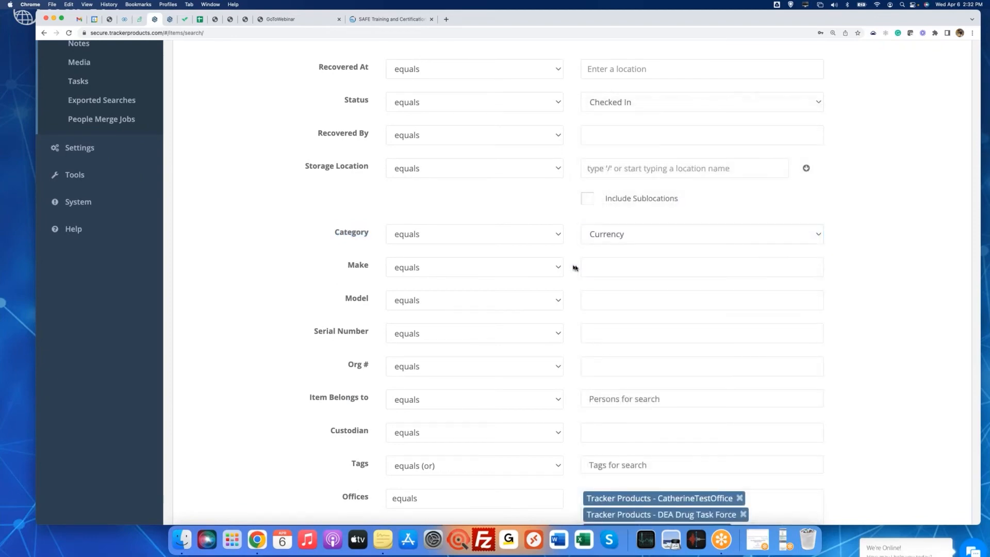
# Enable Search in Custom Data, choose Currency Form (Sys Template), and match Anything in form
pyautogui.scroll(-12, 598, 239)
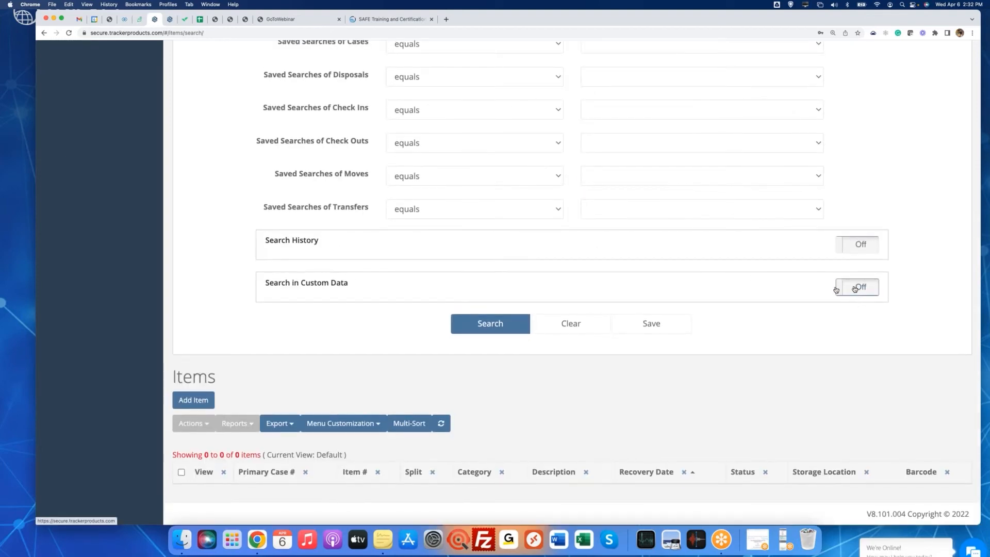
pyautogui.click(857, 287)
pyautogui.scroll(-2, 753, 323)
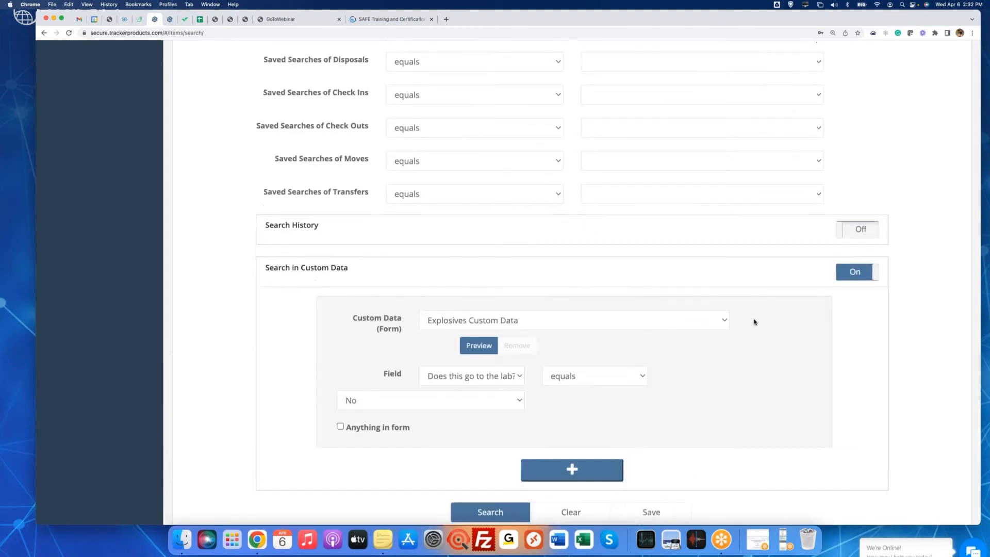
pyautogui.click(723, 245)
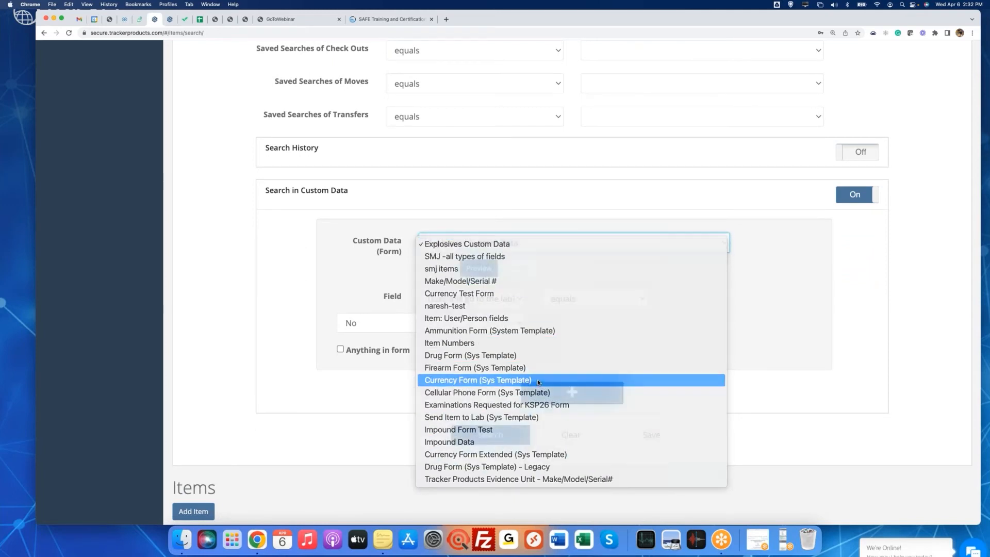
pyautogui.click(537, 383)
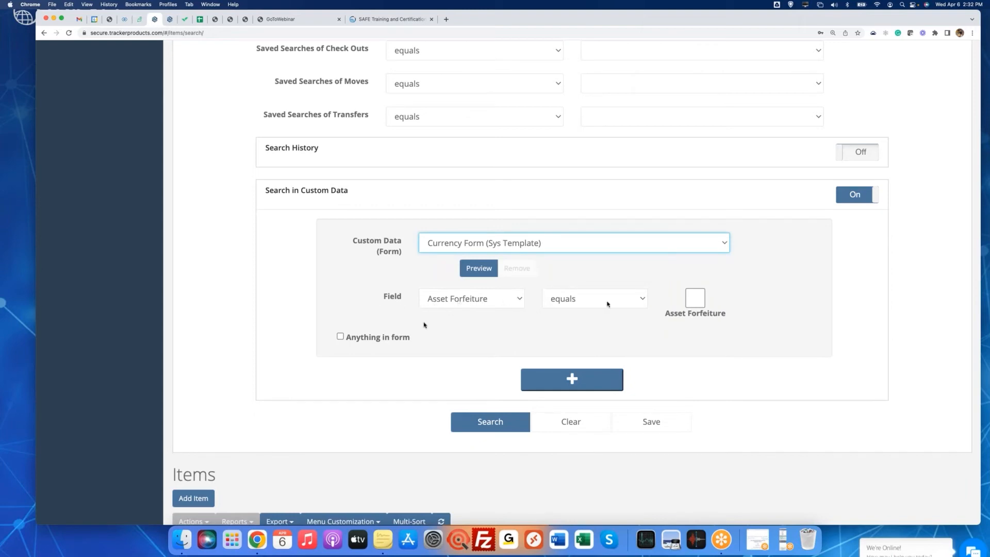
pyautogui.click(341, 337)
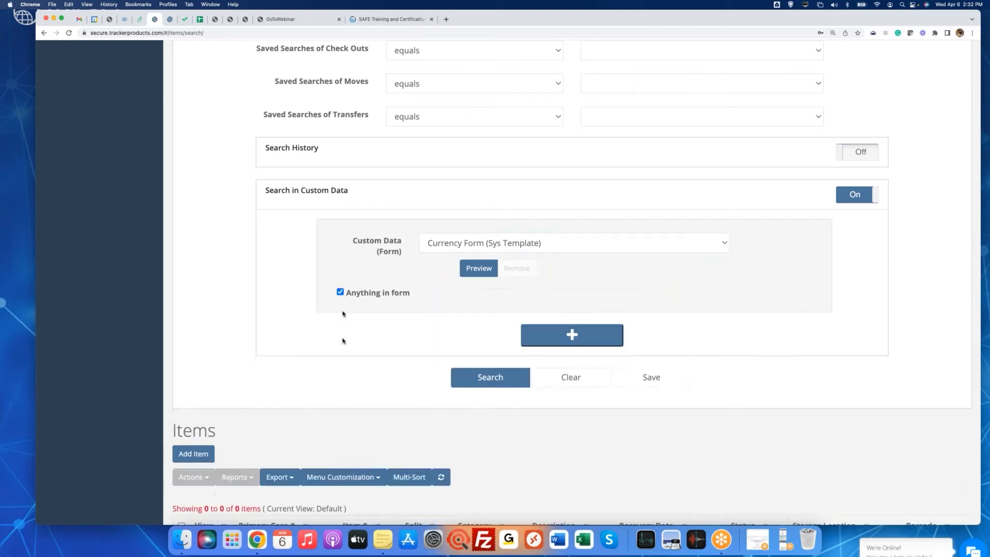
pyautogui.moveTo(347, 294); pyautogui.dragTo(416, 310)
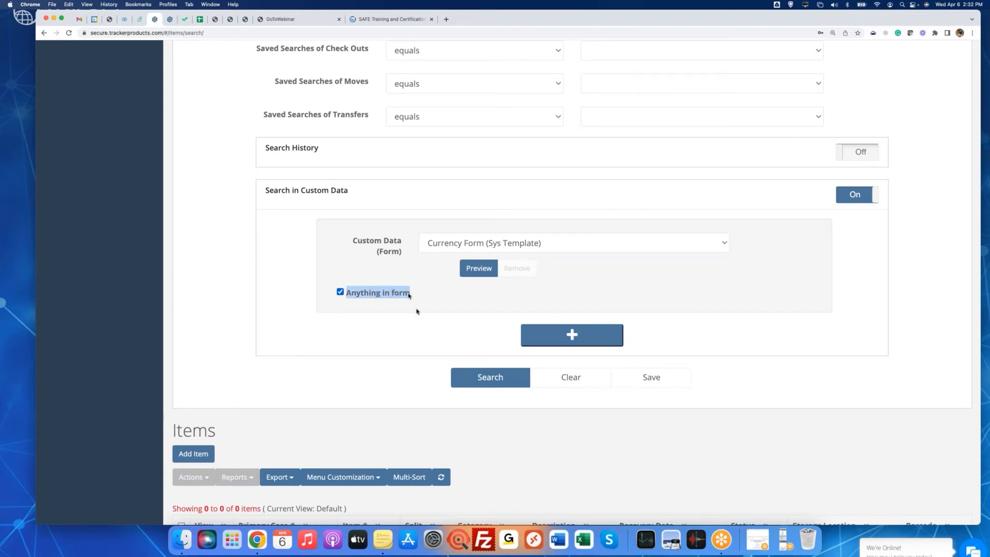
# Save the item search under the name "Currency anything in form"
pyautogui.click(655, 379)
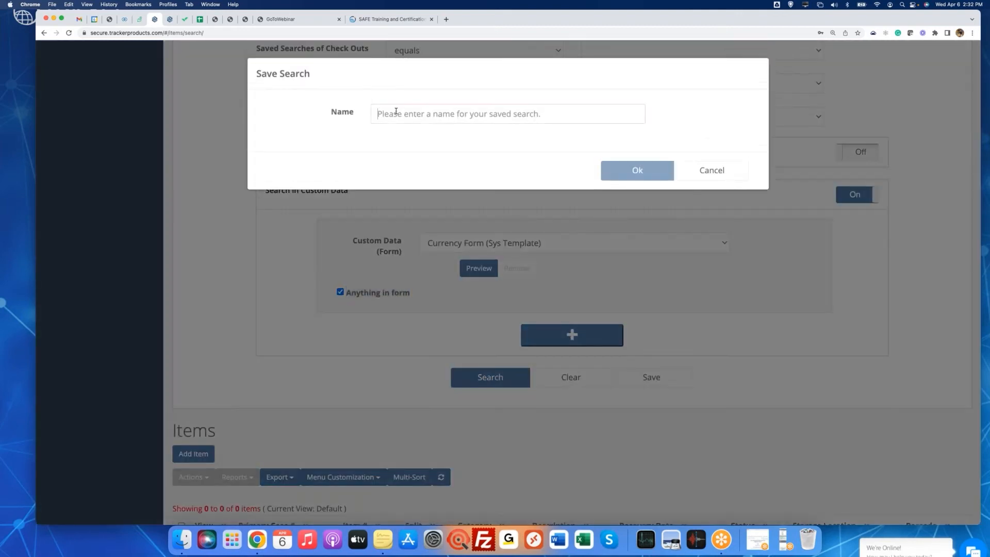
pyautogui.click(396, 111)
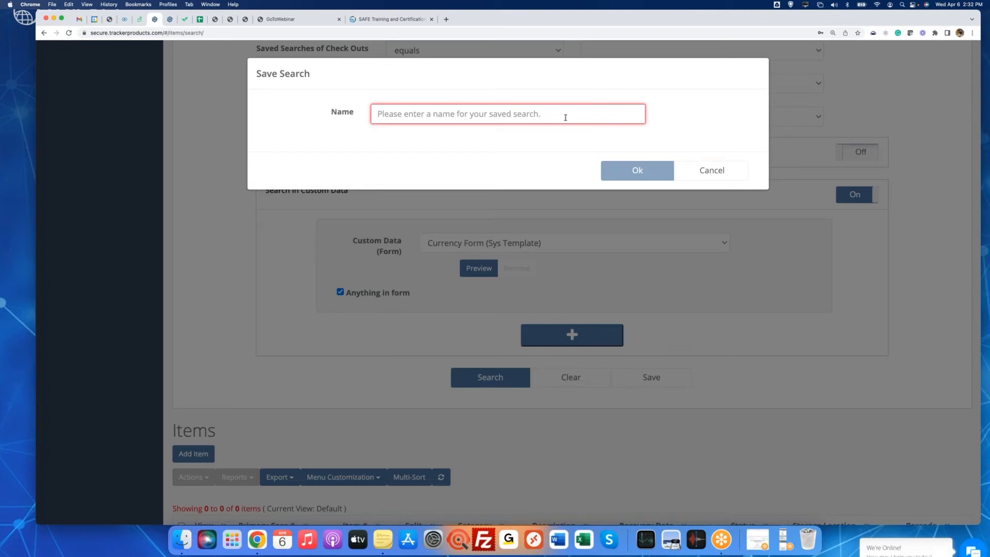
pyautogui.write('Currency anything in form')
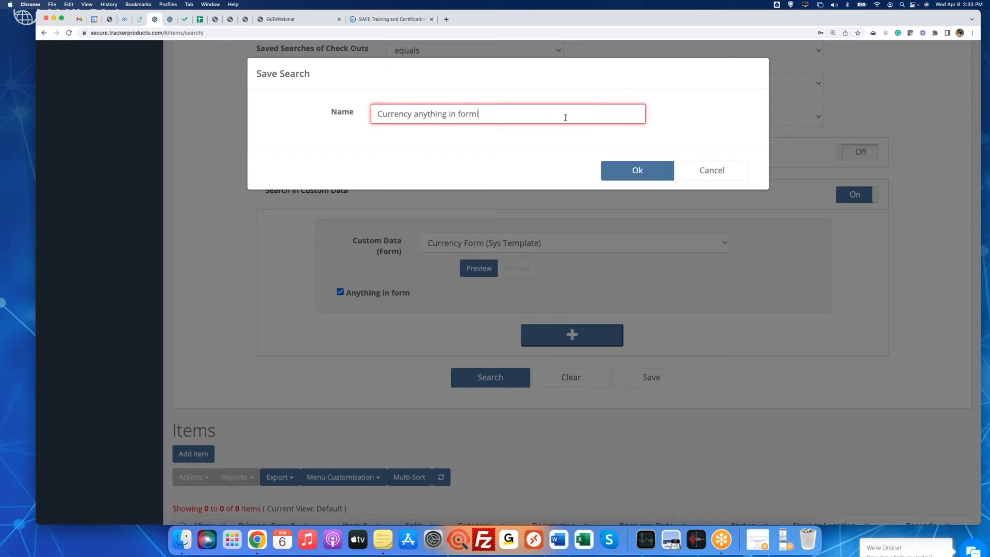
pyautogui.click(636, 172)
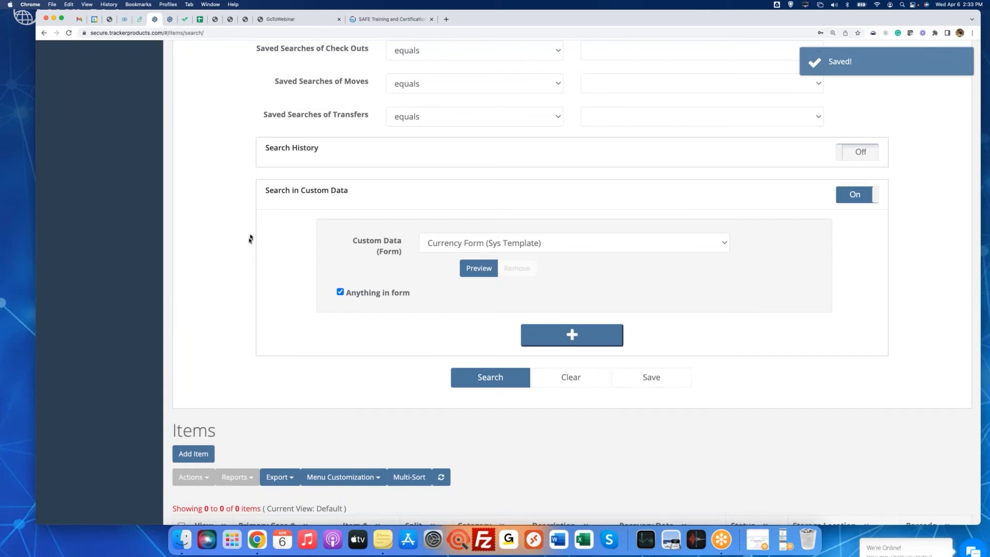
# Return to the dashboard and start a new statistic in the lower Case and Item Information widget from the saved search "Currency anything in form!"
pyautogui.scroll(10, 250, 236)
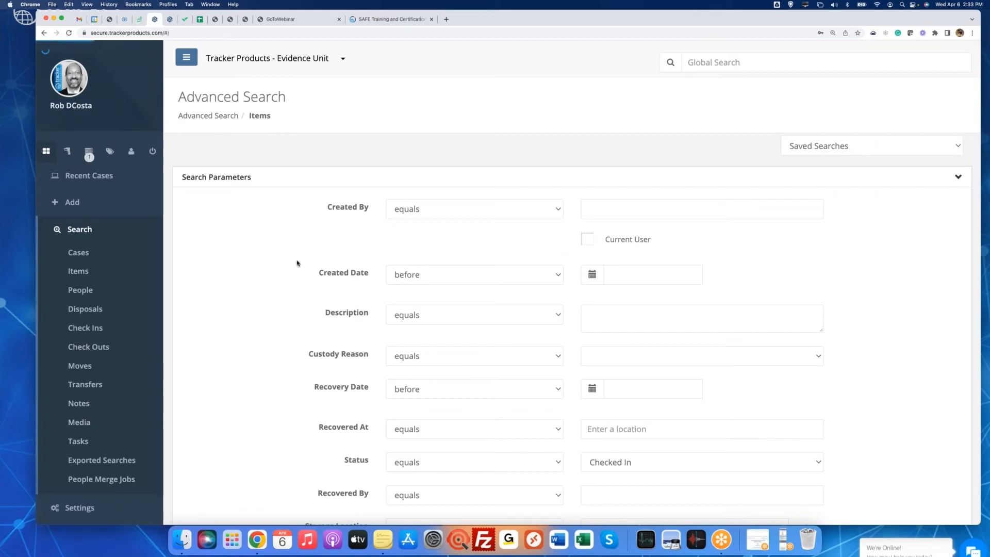
pyautogui.scroll(-1, 297, 264)
pyautogui.scroll(-10, 297, 264)
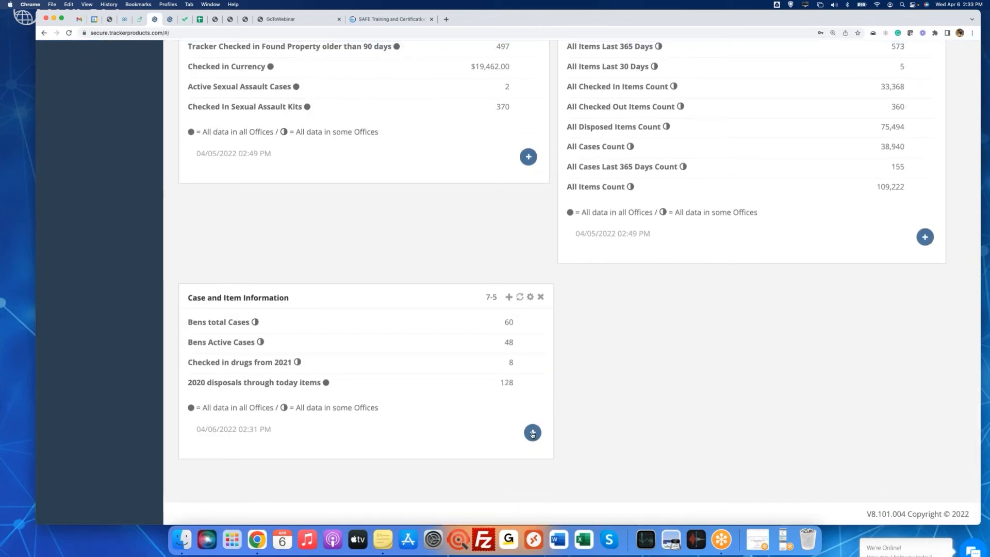
pyautogui.click(532, 434)
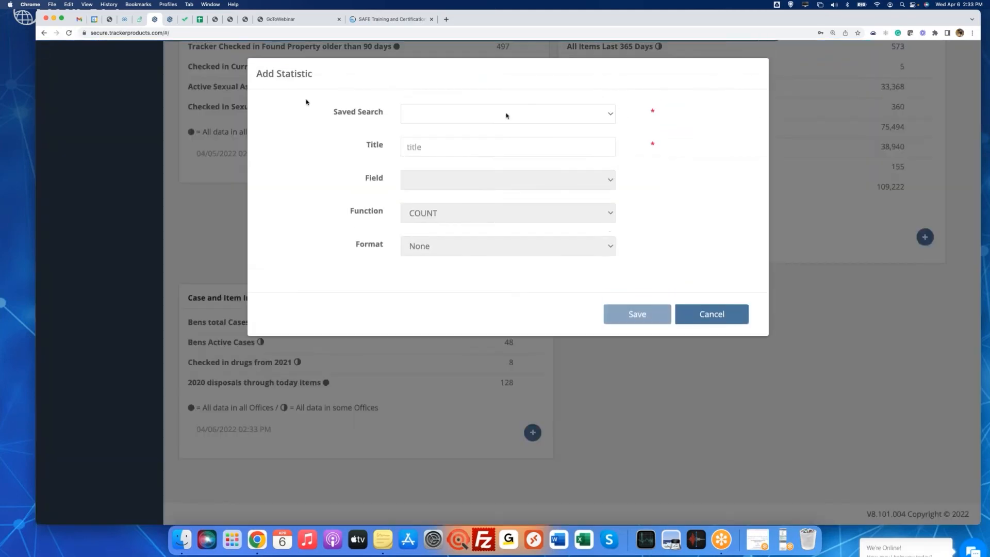
pyautogui.moveTo(333, 112); pyautogui.dragTo(380, 114)
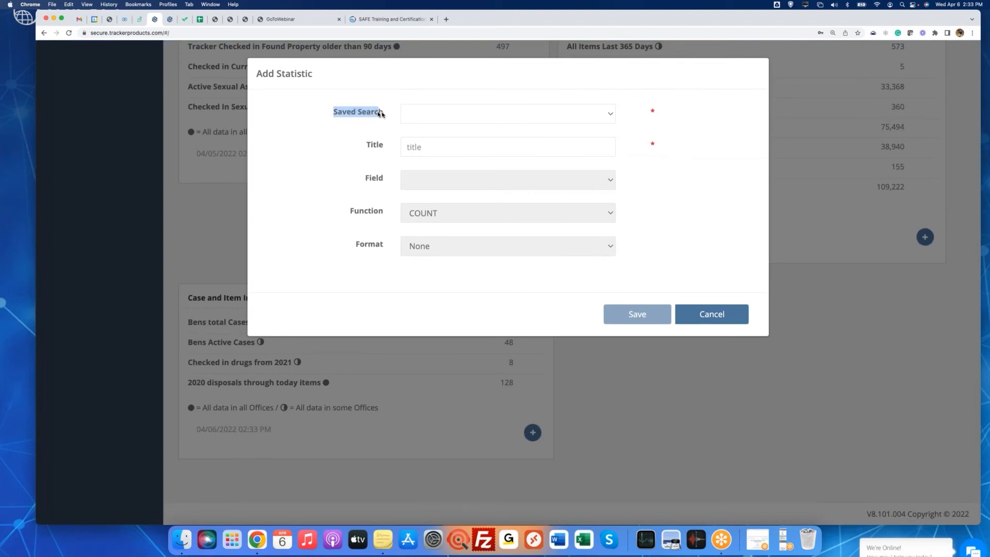
pyautogui.click(472, 118)
pyautogui.scroll(-5, 522, 227)
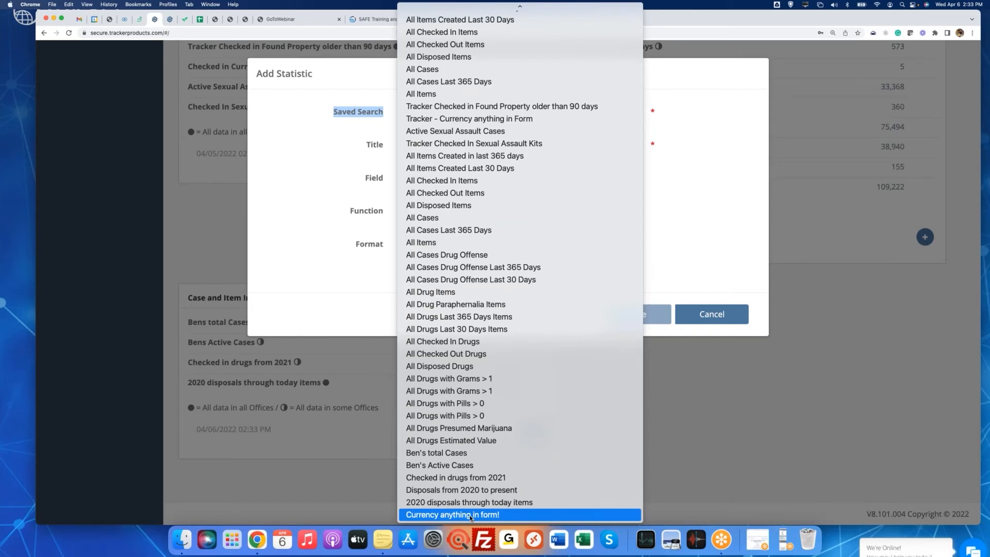
pyautogui.click(467, 518)
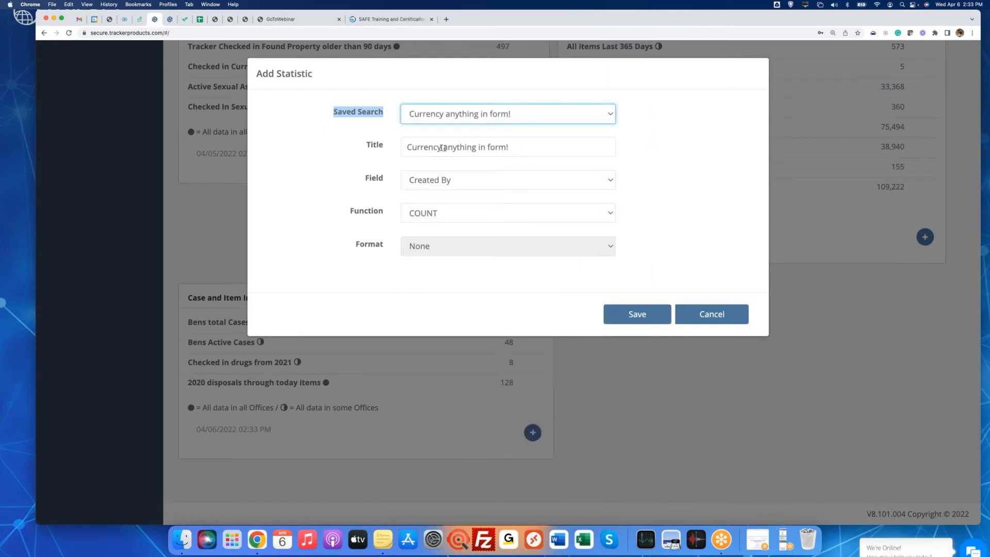
# Title the statistic "Checked in Currency" and choose Currency Total as its field
pyautogui.moveTo(443, 148); pyautogui.dragTo(531, 146)
pyautogui.press('BackSpace')
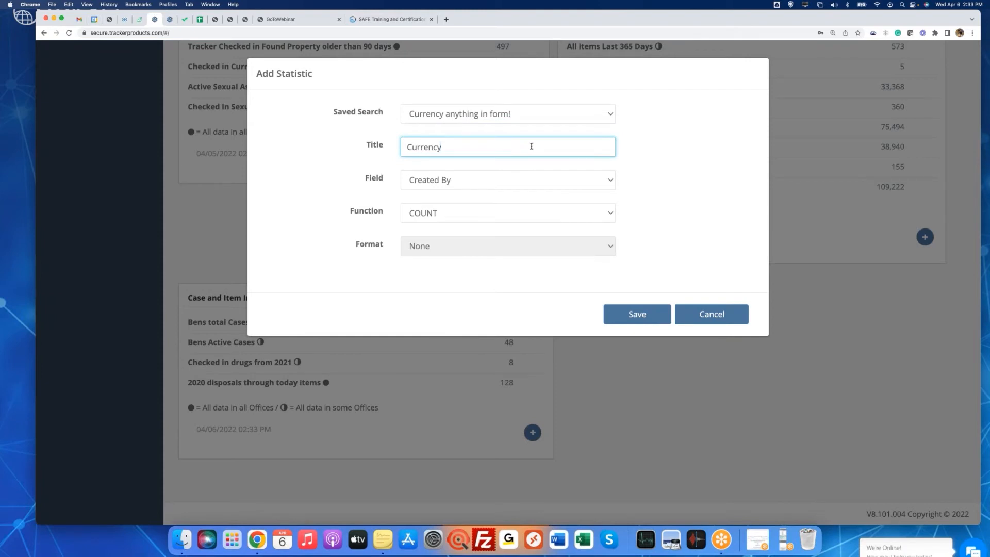
pyautogui.press('super+Left')
pyautogui.write('Checked in')
pyautogui.click(474, 182)
pyautogui.scroll(-5, 472, 181)
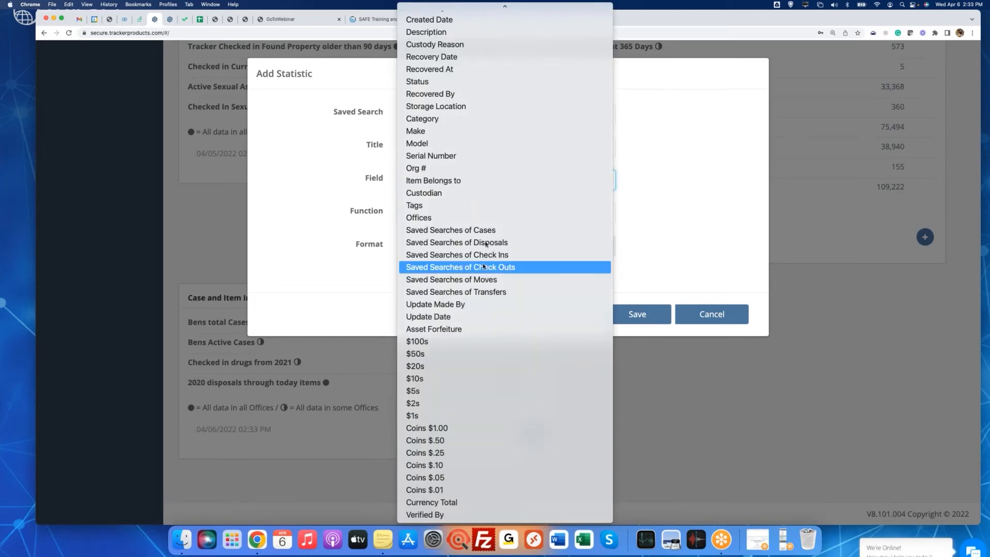
pyautogui.click(473, 505)
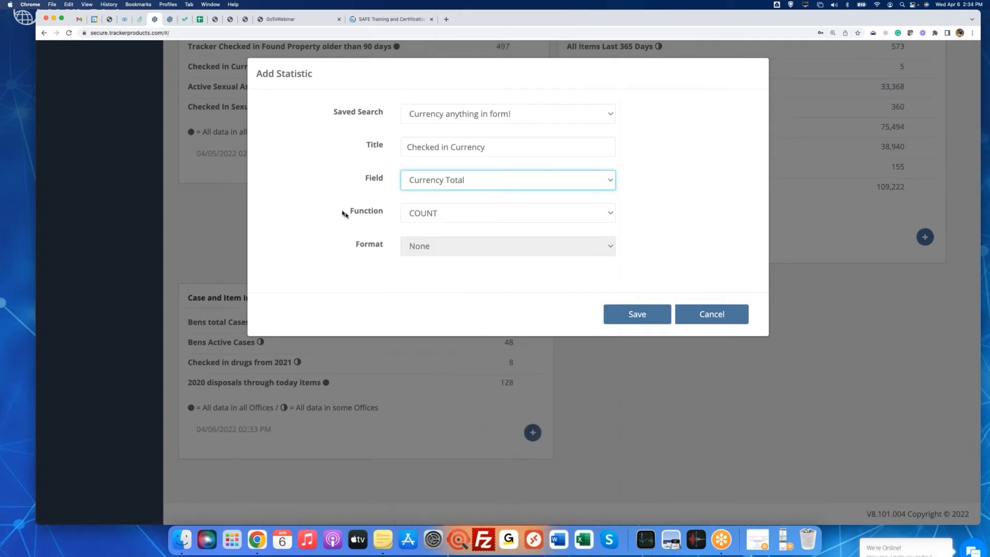
# Set the statistic's function to SUM and its format to $ - US Dollar, and save it
pyautogui.moveTo(343, 212); pyautogui.dragTo(402, 212)
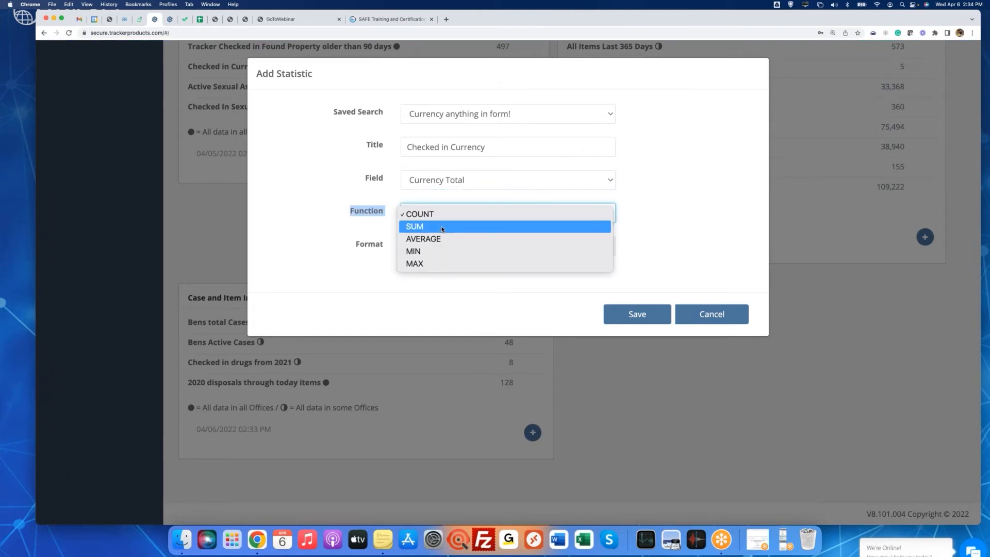
pyautogui.click(441, 227)
pyautogui.click(435, 245)
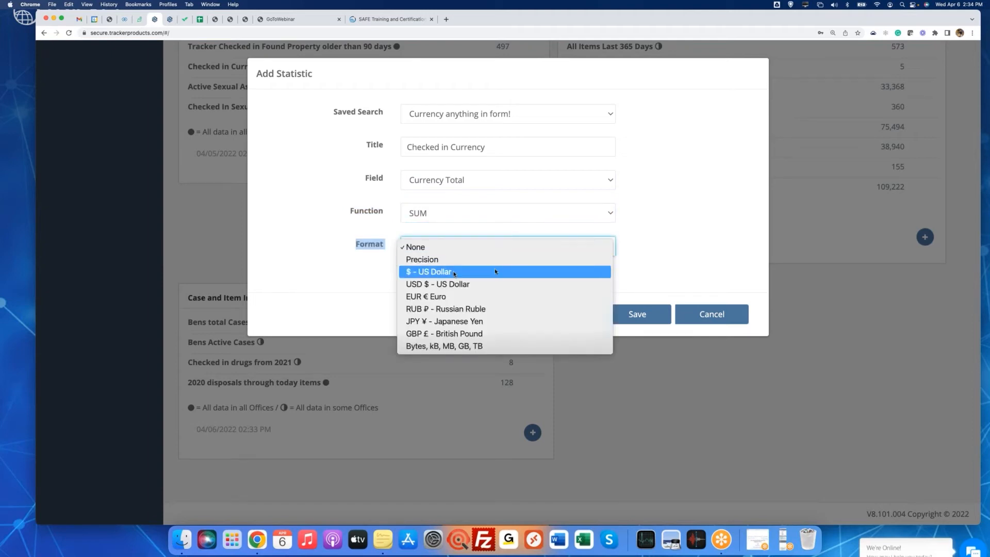
pyautogui.click(495, 272)
pyautogui.click(637, 315)
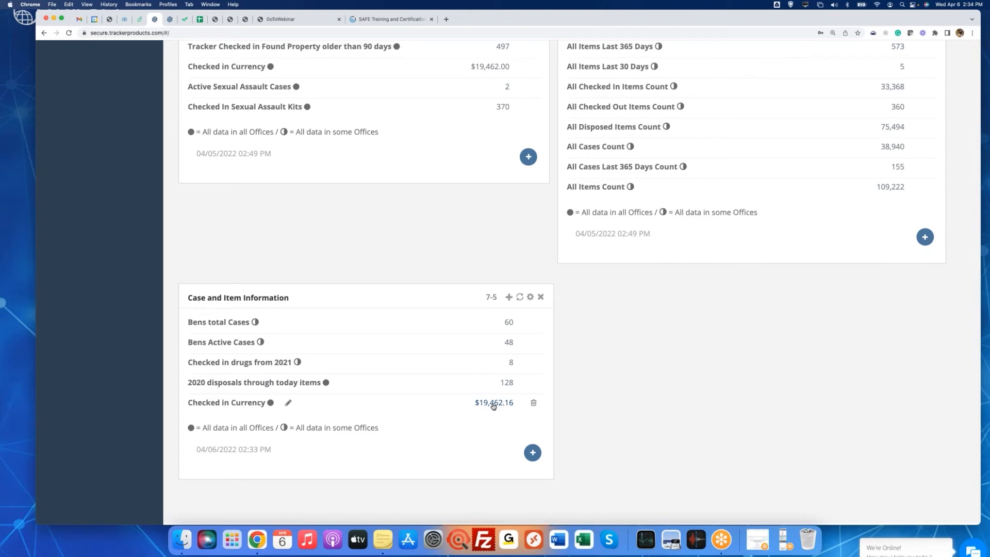
# Open the items behind the new Checked in Currency statistic and look through the list
pyautogui.click(493, 404)
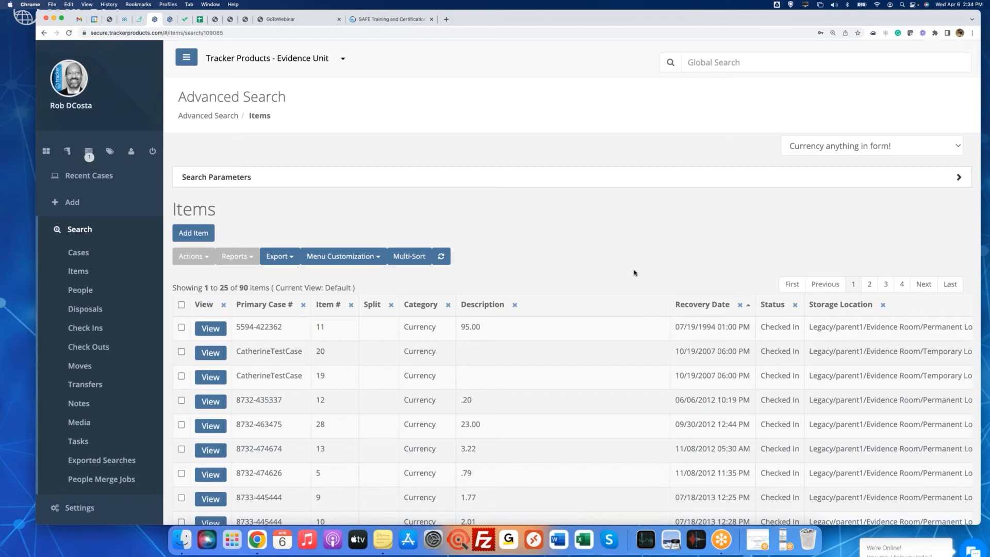
pyautogui.scroll(-3, 635, 272)
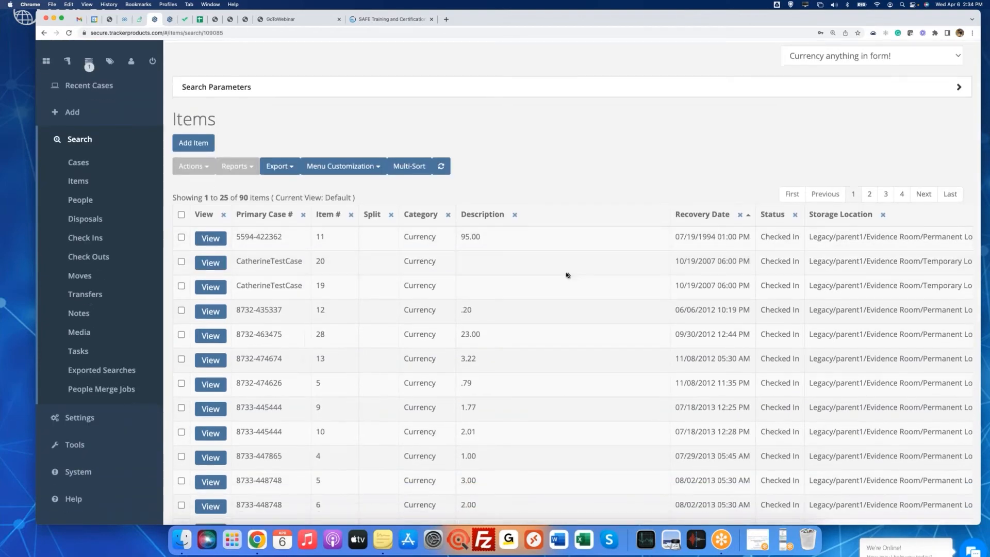
pyautogui.scroll(-12, 566, 275)
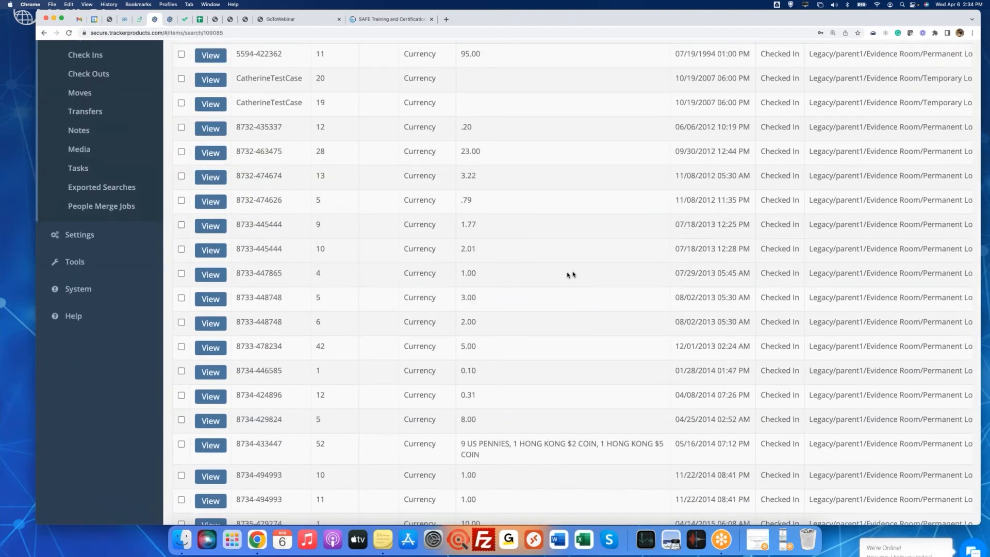
pyautogui.scroll(15, 574, 274)
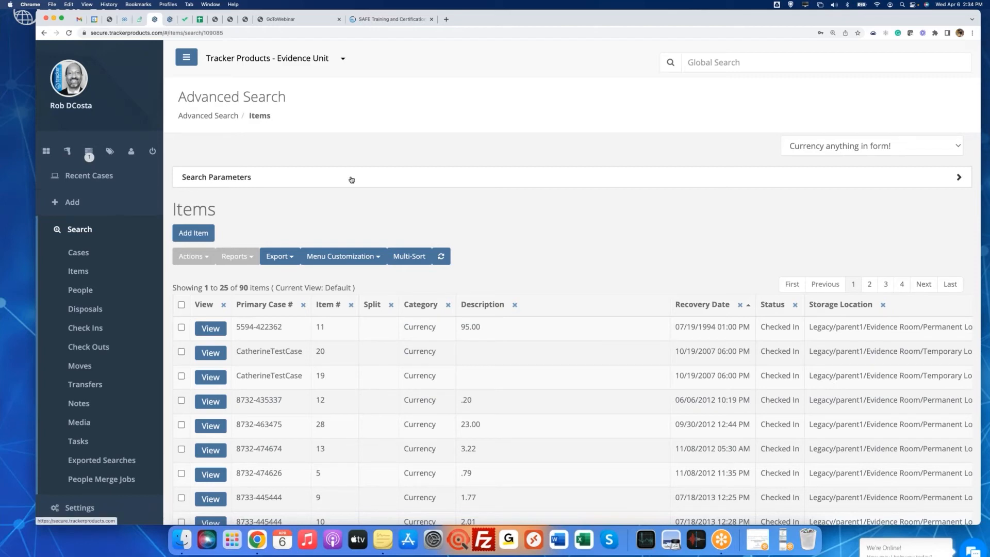
# Expand the search parameters of the currency item search and clear all its criteria
pyautogui.click(351, 179)
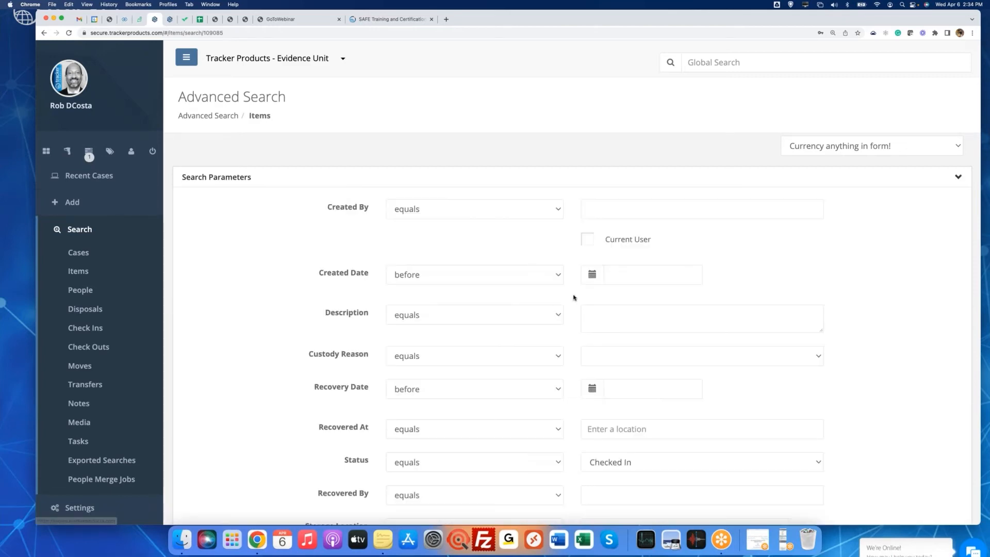
pyautogui.scroll(-3, 573, 297)
pyautogui.scroll(-15, 574, 297)
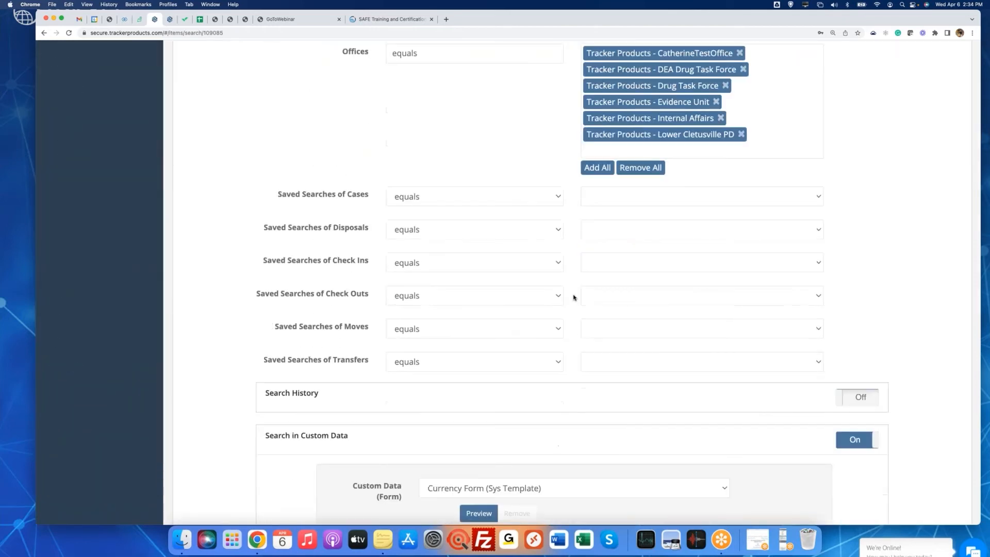
pyautogui.scroll(-4, 573, 297)
pyautogui.click(565, 375)
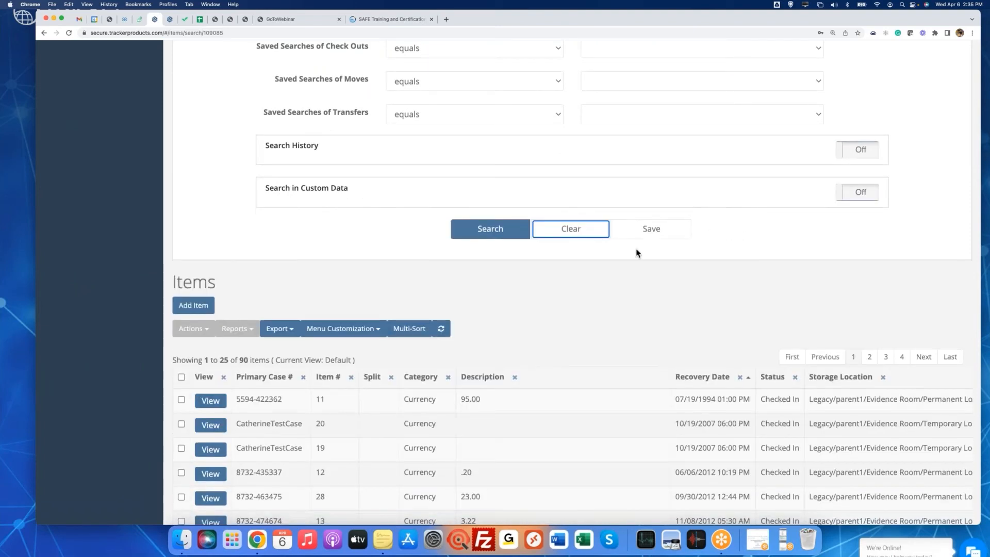
# Set the Storage Location criterion to Legacy/parent1/Evidence Room/Temporary Lockers/root/Temp Lockers and include its sublocations
pyautogui.scroll(10, 637, 253)
pyautogui.scroll(-4, 637, 251)
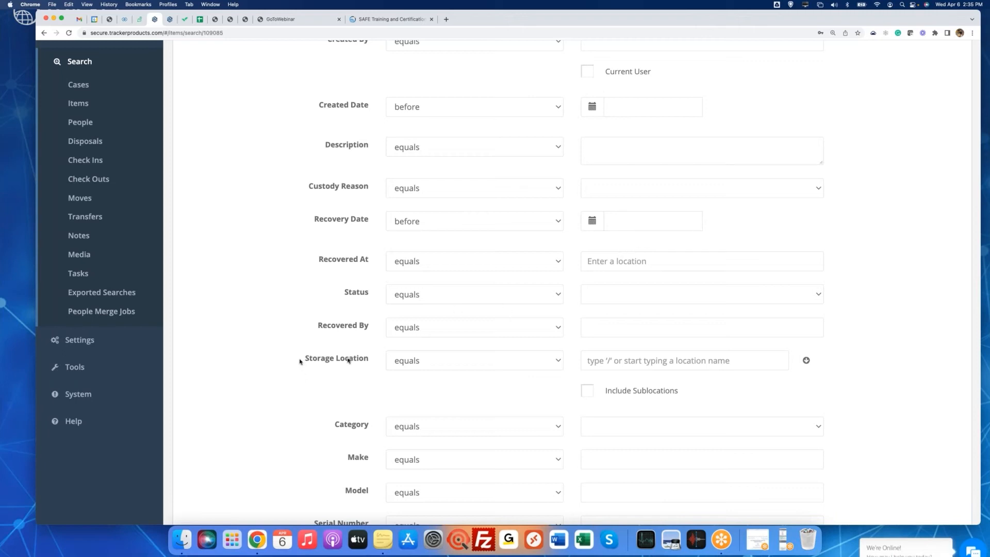
pyautogui.moveTo(301, 358); pyautogui.dragTo(371, 360)
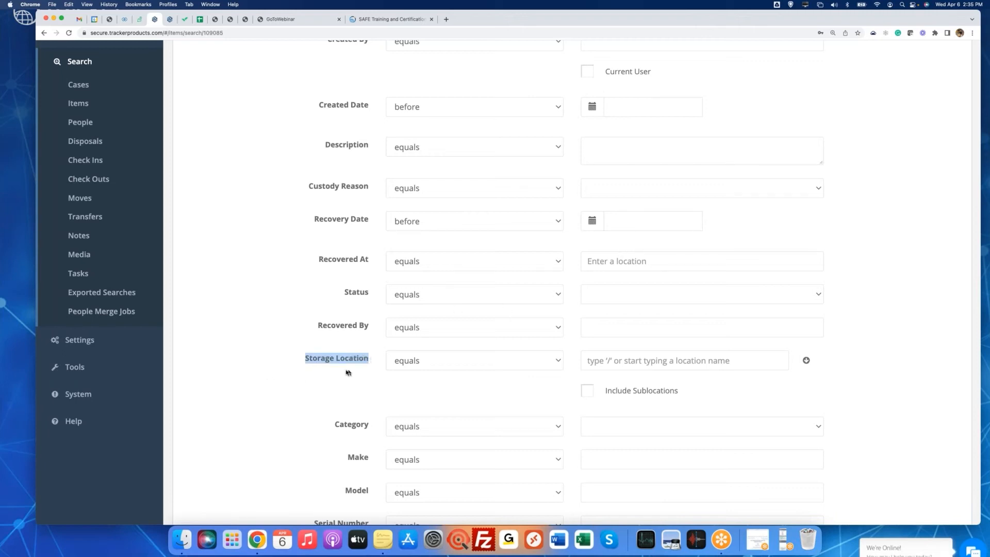
pyautogui.click(603, 364)
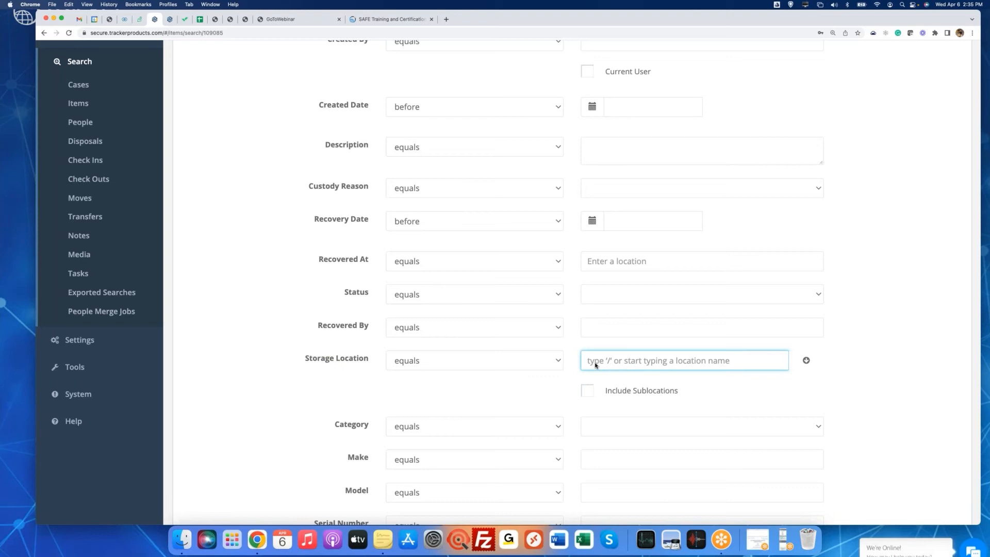
pyautogui.write('Temp')
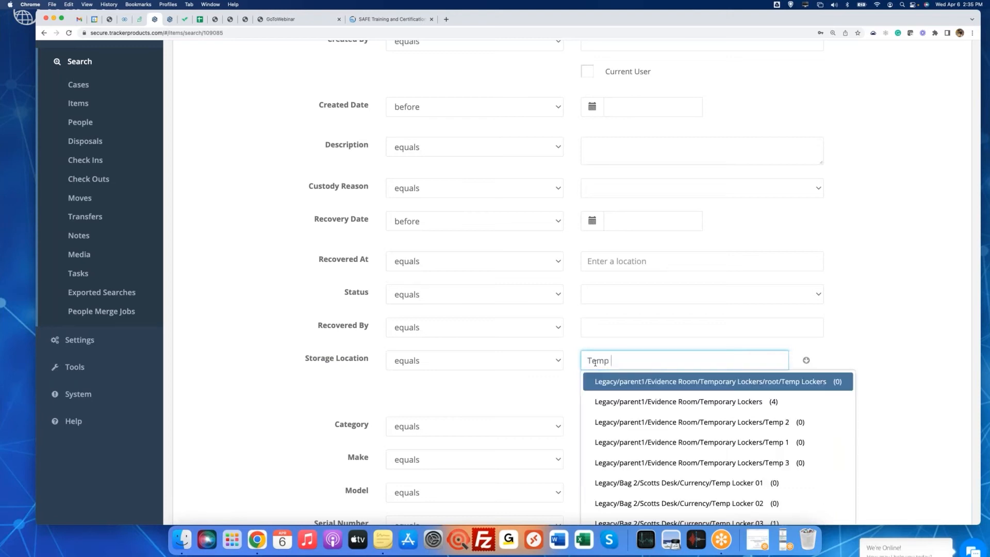
pyautogui.scroll(-3, 848, 357)
pyautogui.scroll(-5, 849, 358)
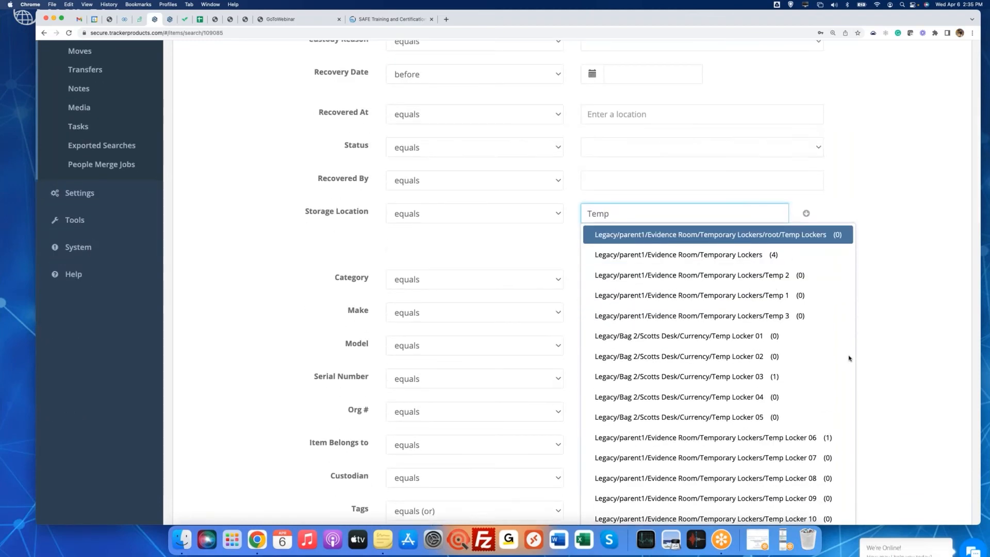
pyautogui.scroll(3, 849, 359)
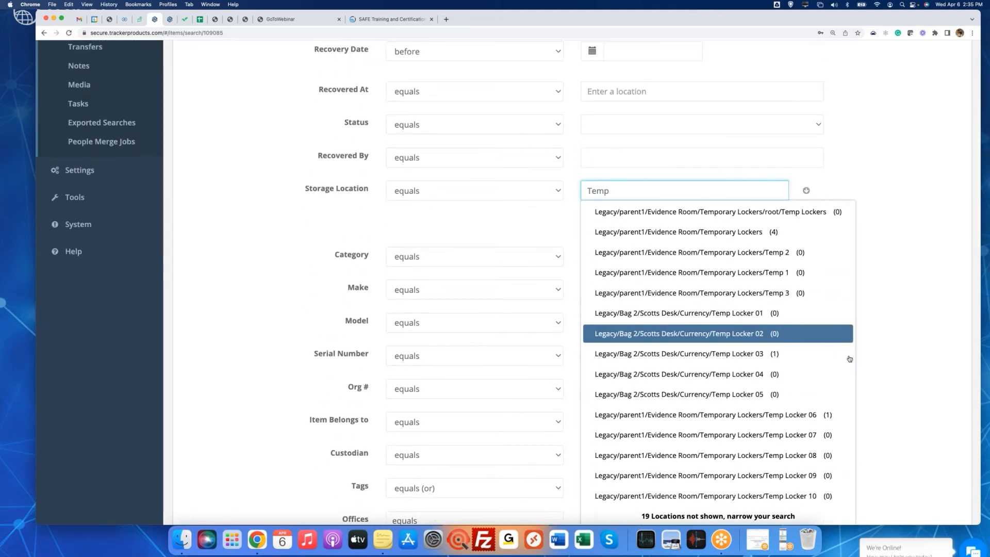
pyautogui.click(723, 213)
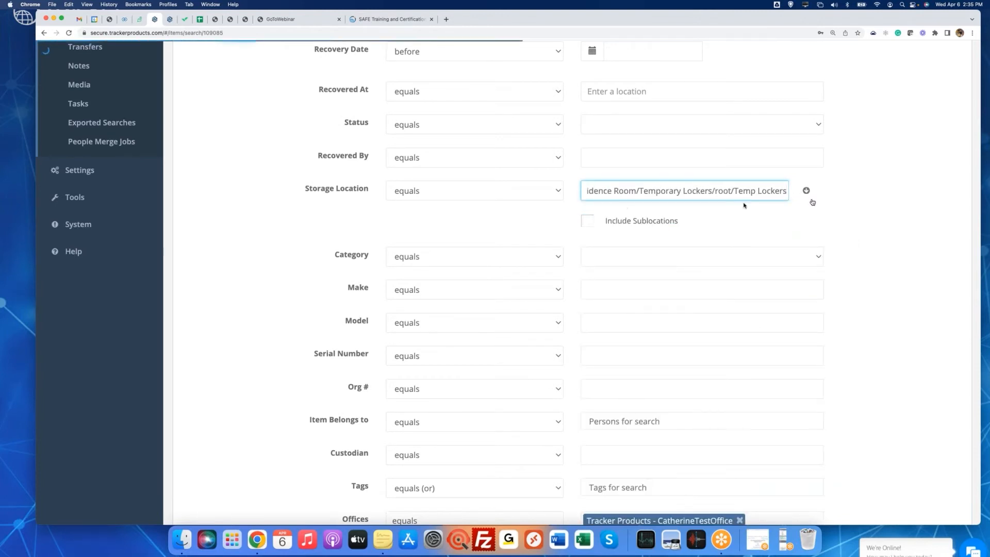
pyautogui.click(588, 222)
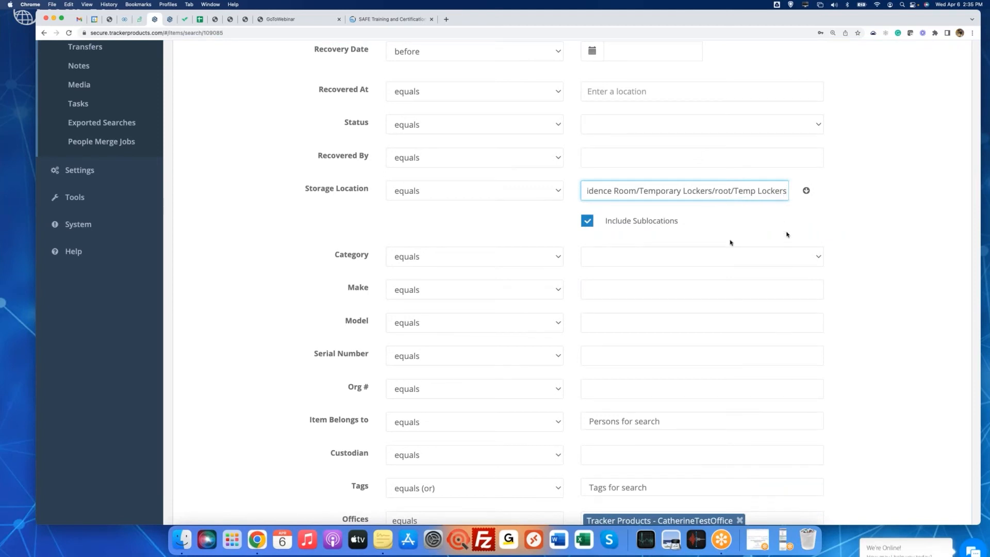
# Run the item search with the Temp Lockers storage location criterion
pyautogui.scroll(-3, 727, 245)
pyautogui.scroll(-8, 727, 245)
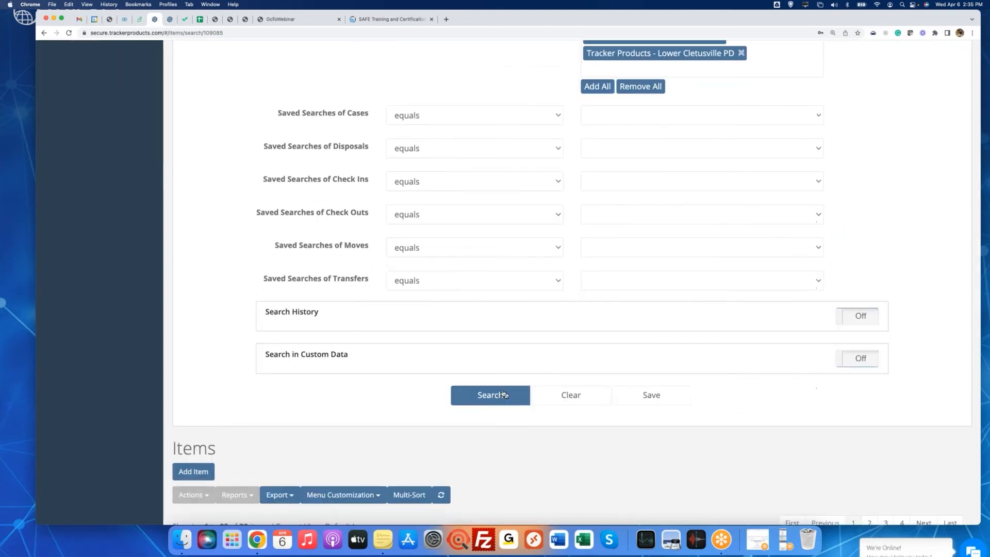
pyautogui.click(503, 394)
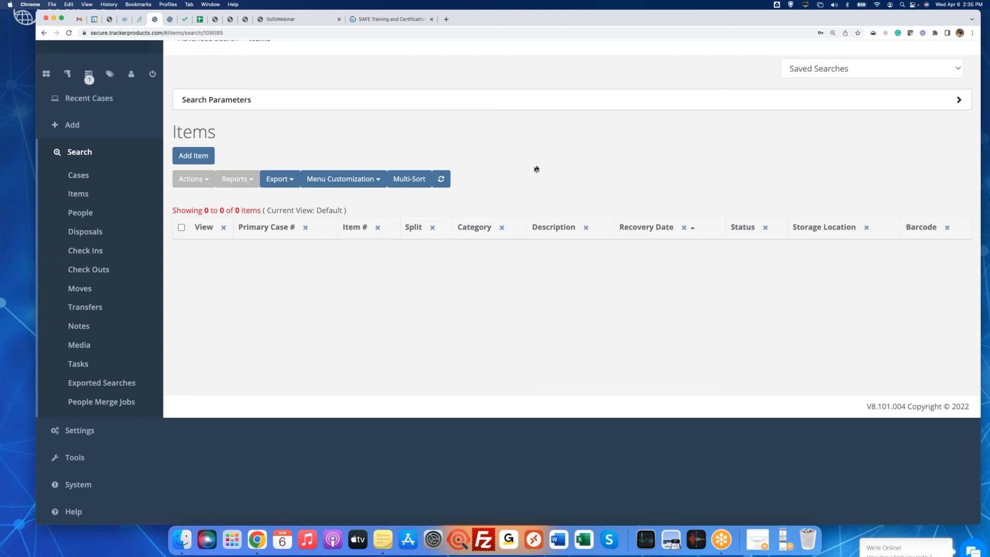
# Reopen the search parameters, save the item search under the name "Temp Lockers", and return to the dashboard's statistics widgets
pyautogui.click(596, 101)
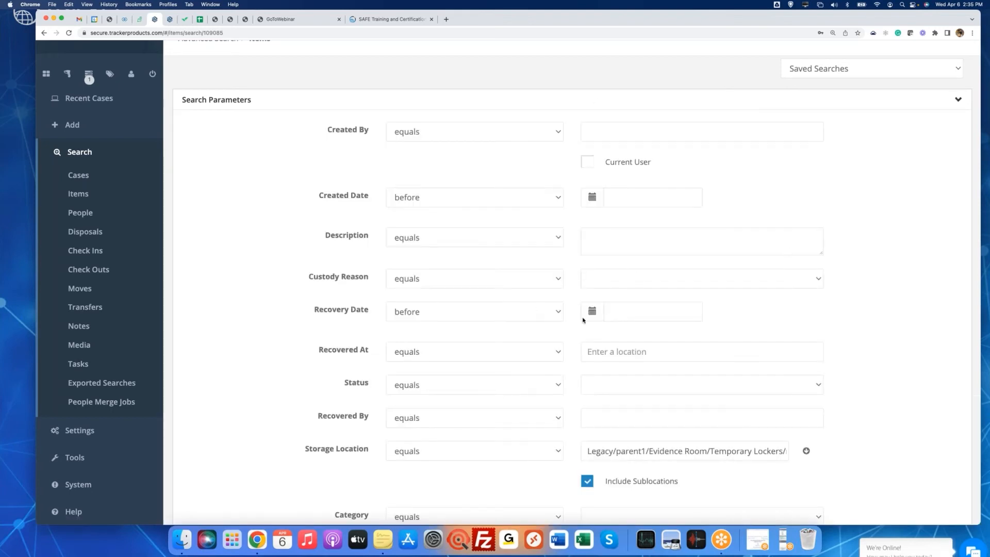
pyautogui.scroll(-10, 709, 329)
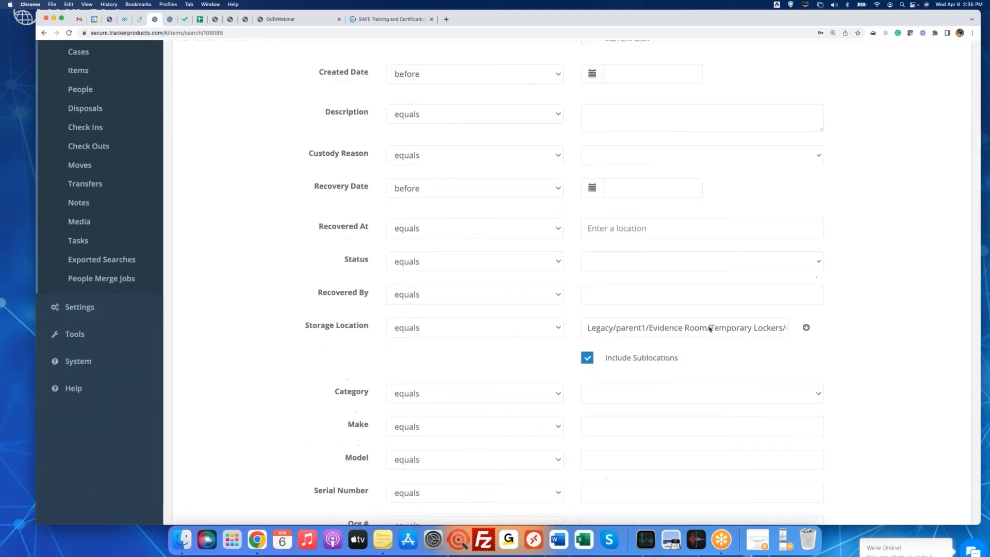
pyautogui.scroll(-6, 710, 330)
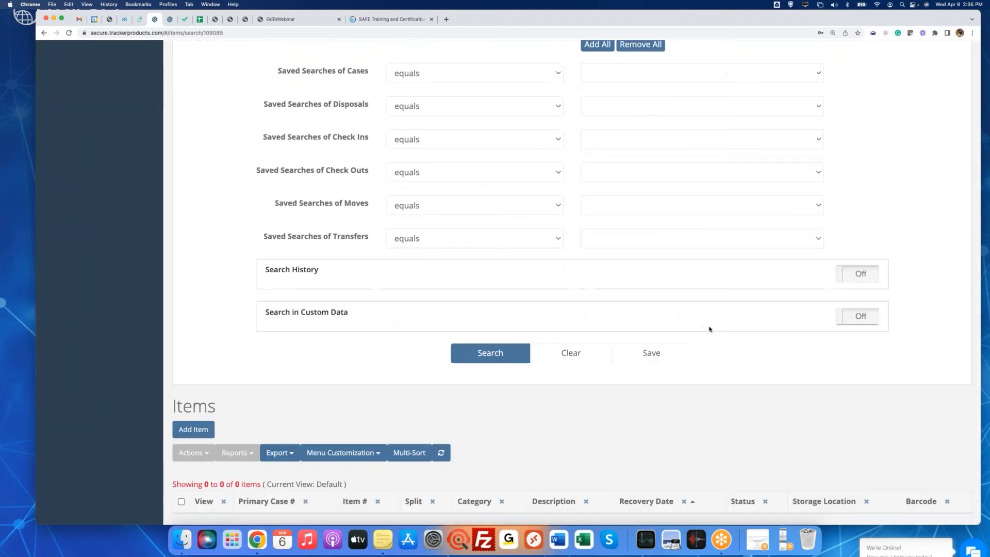
pyautogui.click(644, 351)
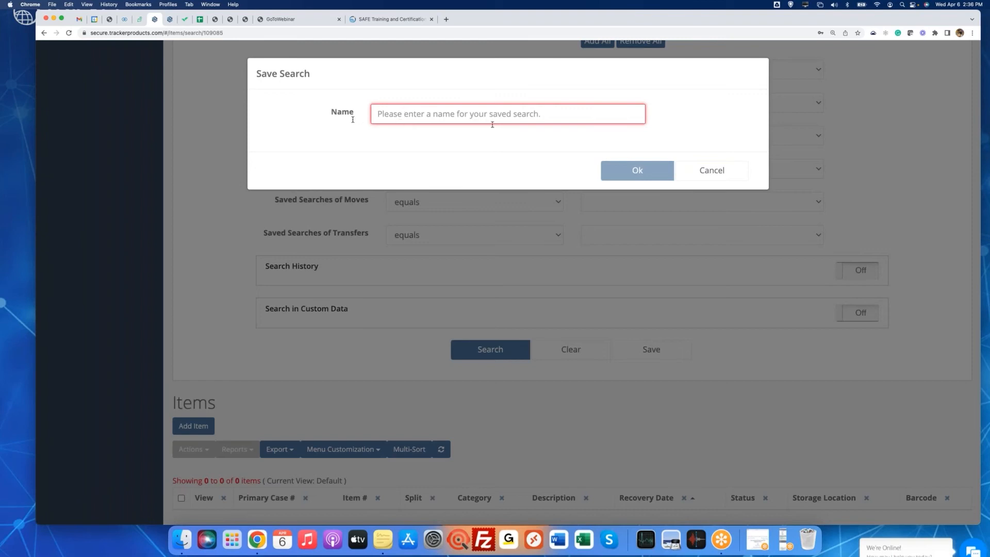
pyautogui.write('Temp Lockers')
pyautogui.click(629, 173)
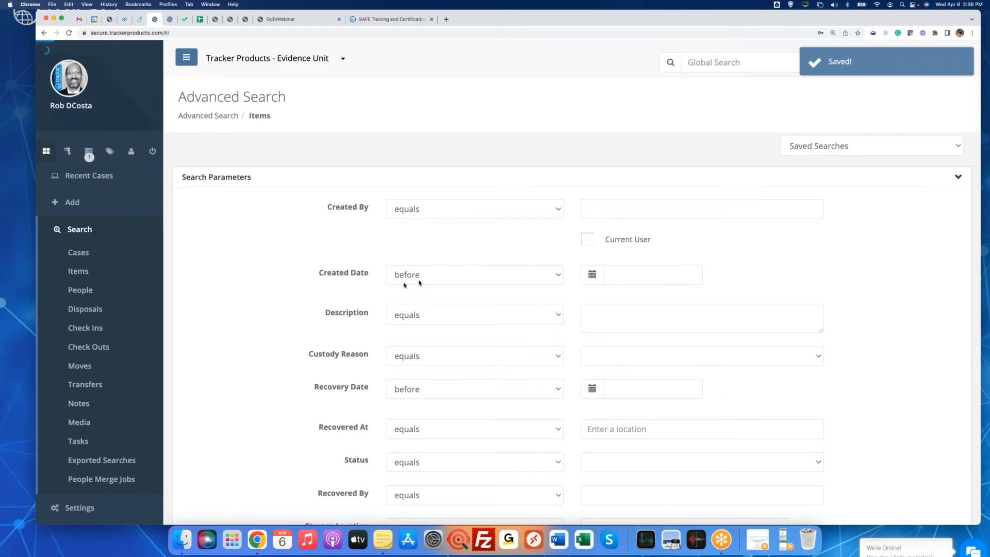
pyautogui.scroll(-10, 411, 314)
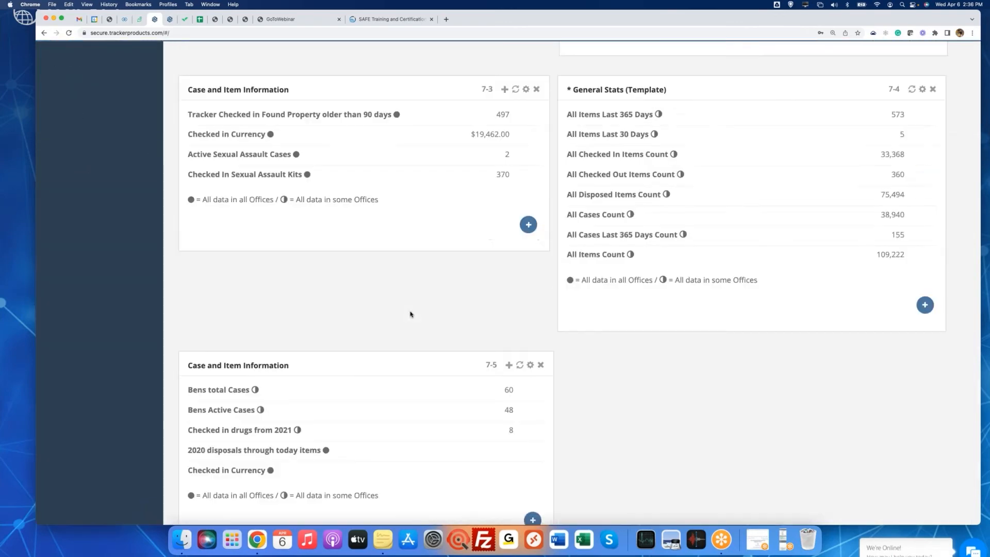
# Add the saved search "Temp Lockers" as a COUNT statistic to the Case and Item Information widget containing the Bens total Cases statistic
pyautogui.scroll(-4, 411, 314)
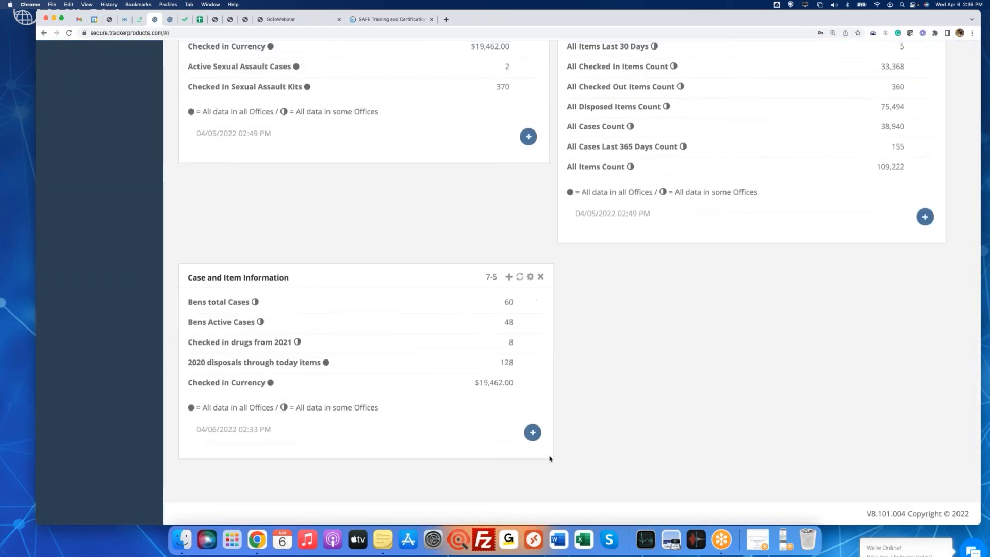
pyautogui.click(532, 433)
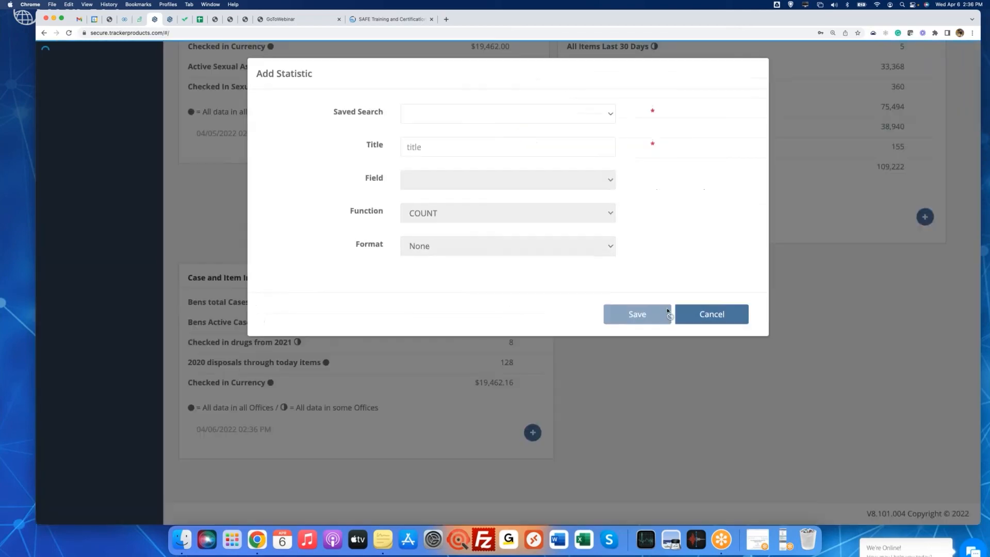
pyautogui.click(515, 114)
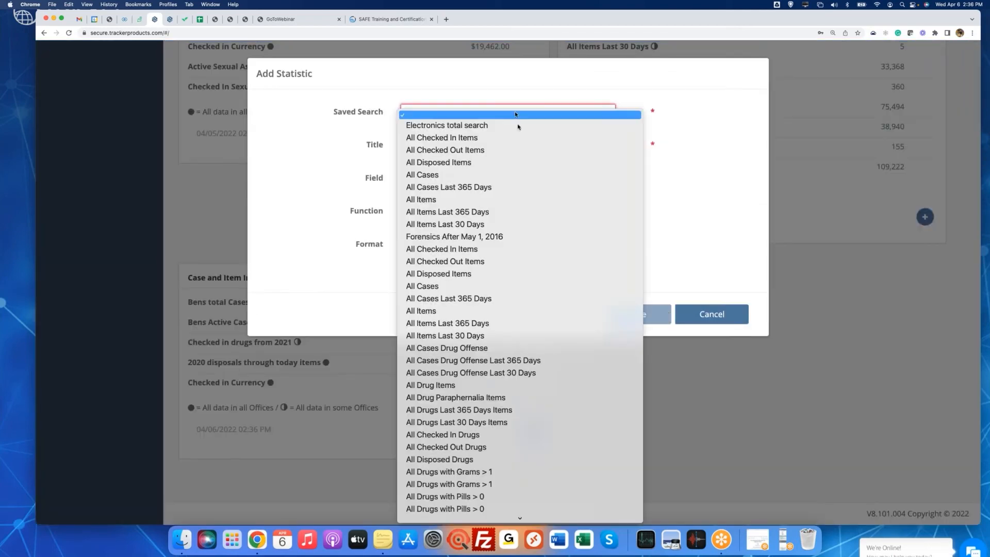
pyautogui.scroll(-10, 539, 281)
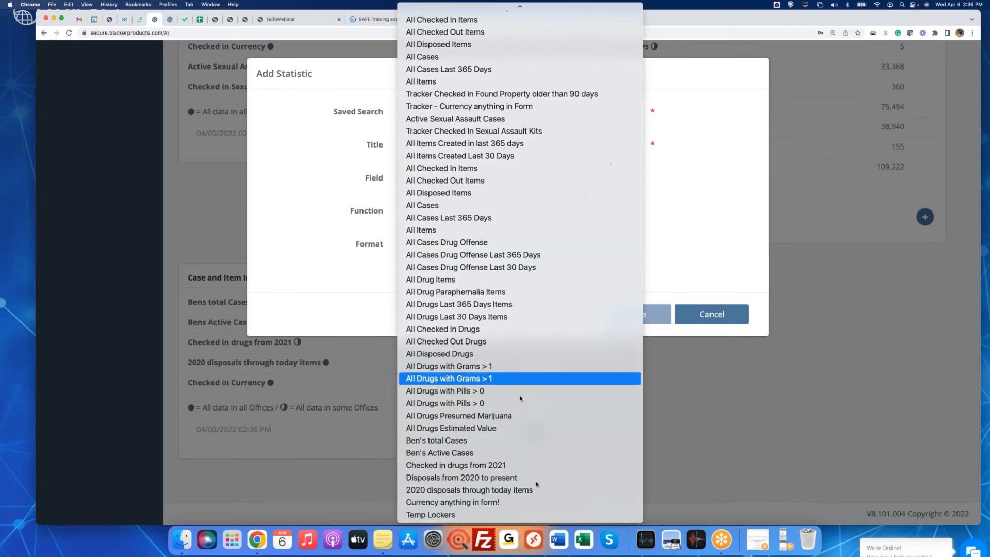
pyautogui.click(469, 515)
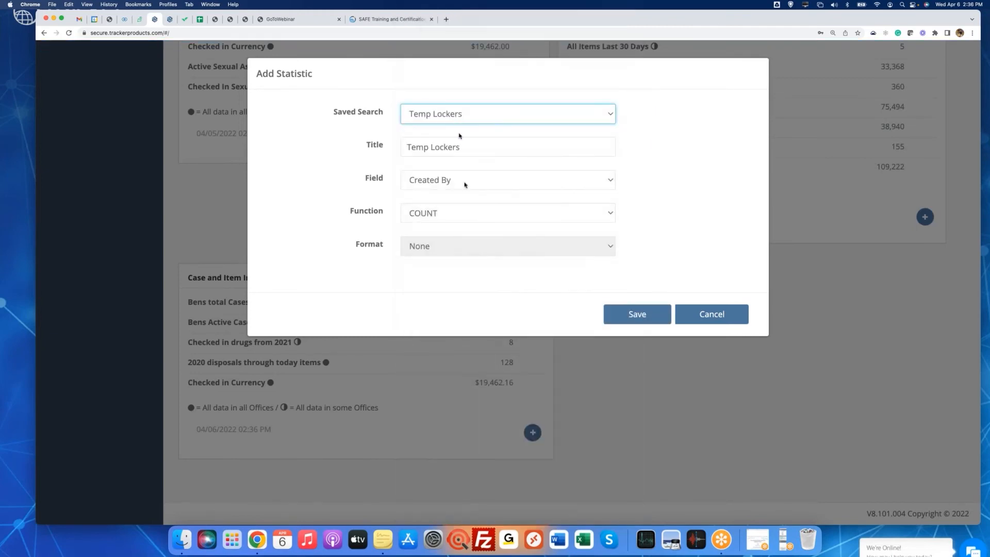
pyautogui.click(651, 316)
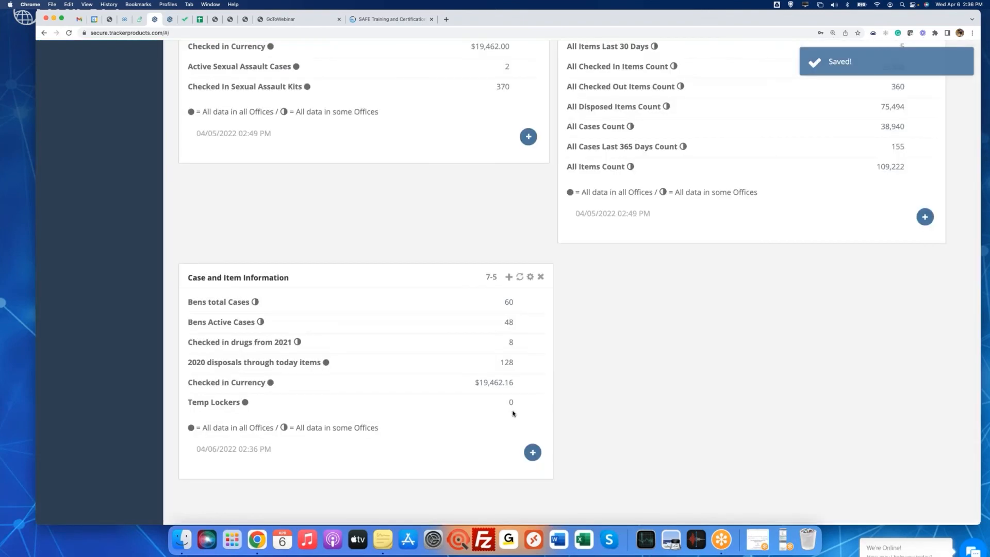
pyautogui.moveTo(514, 412)
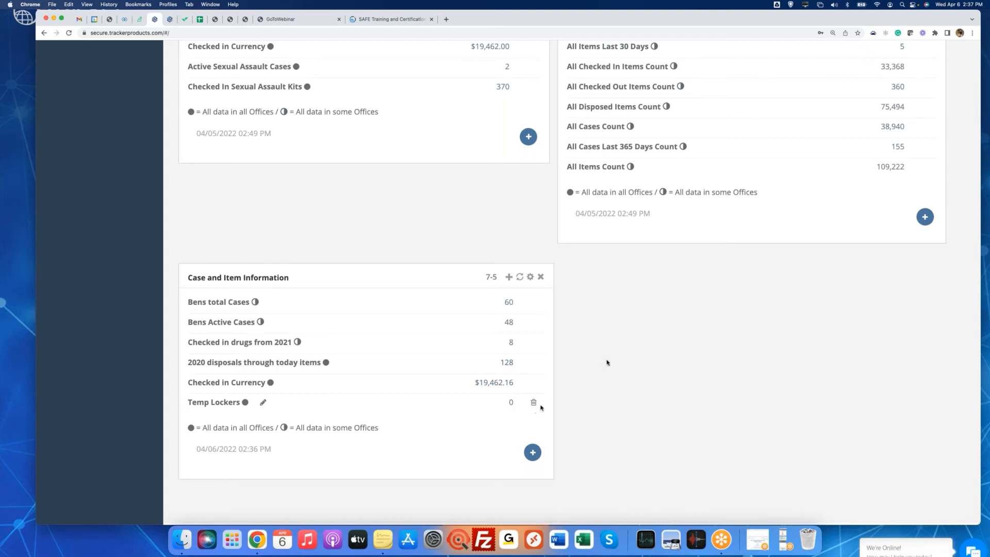
# Open the list of items behind the "Checked in drugs from 2021" statistic on the dashboard
pyautogui.scroll(15, 601, 360)
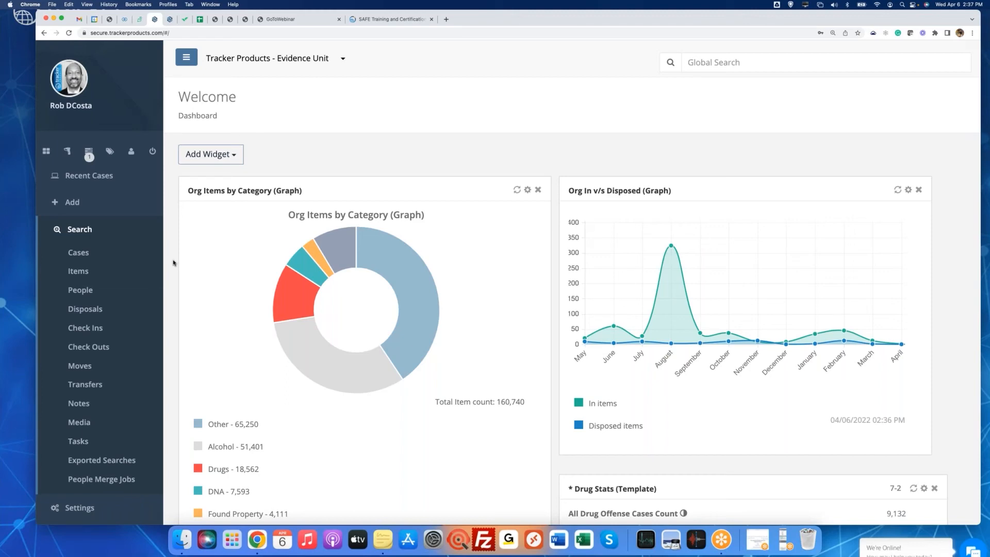
pyautogui.scroll(-8, 373, 296)
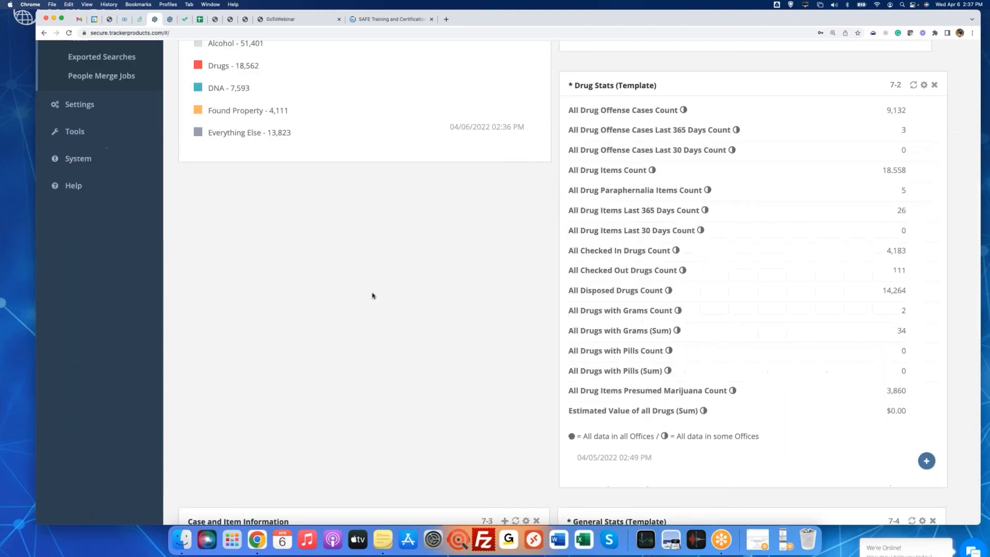
pyautogui.scroll(-12, 372, 295)
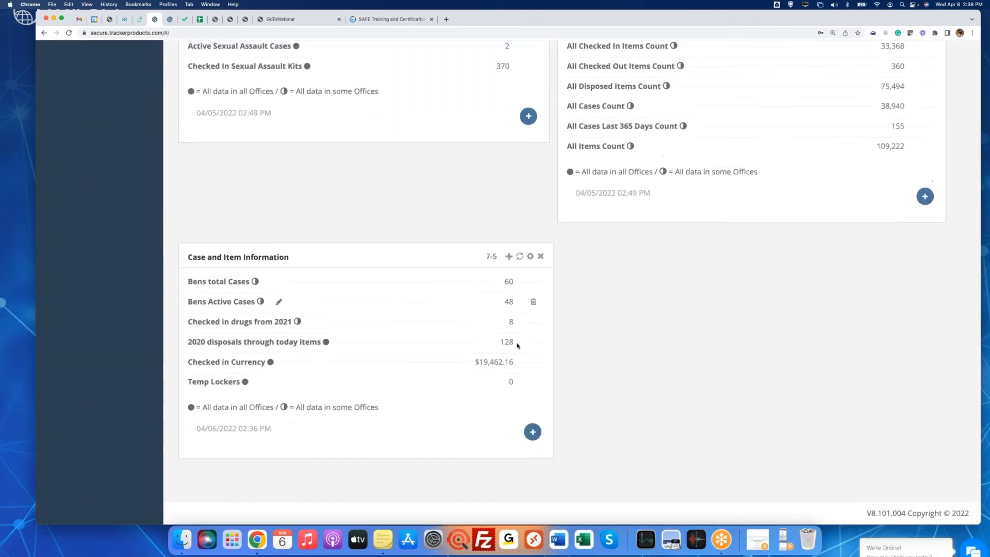
pyautogui.click(511, 325)
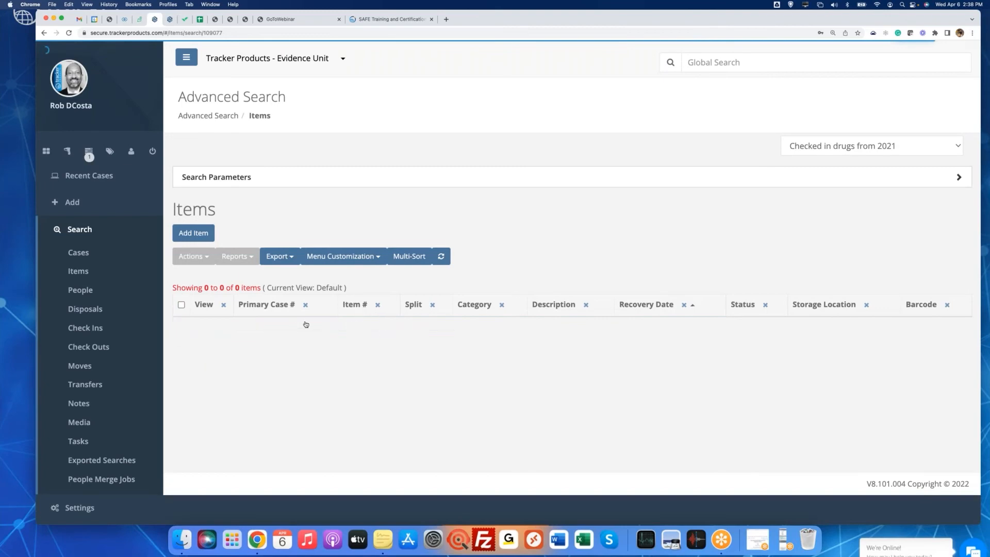
pyautogui.scroll(-2, 464, 297)
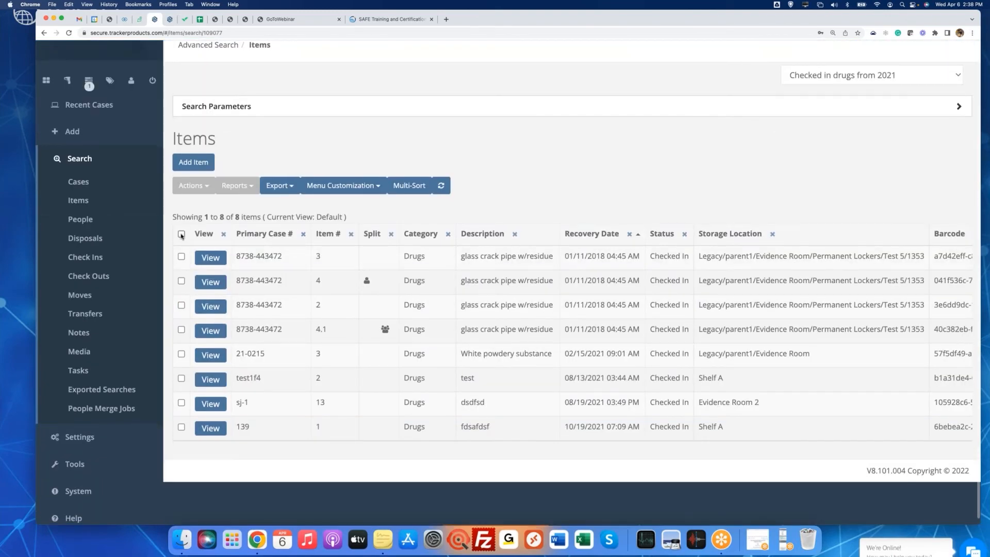
# Select all the listed drug items and review the actions and reports available for them
pyautogui.click(181, 233)
pyautogui.click(204, 189)
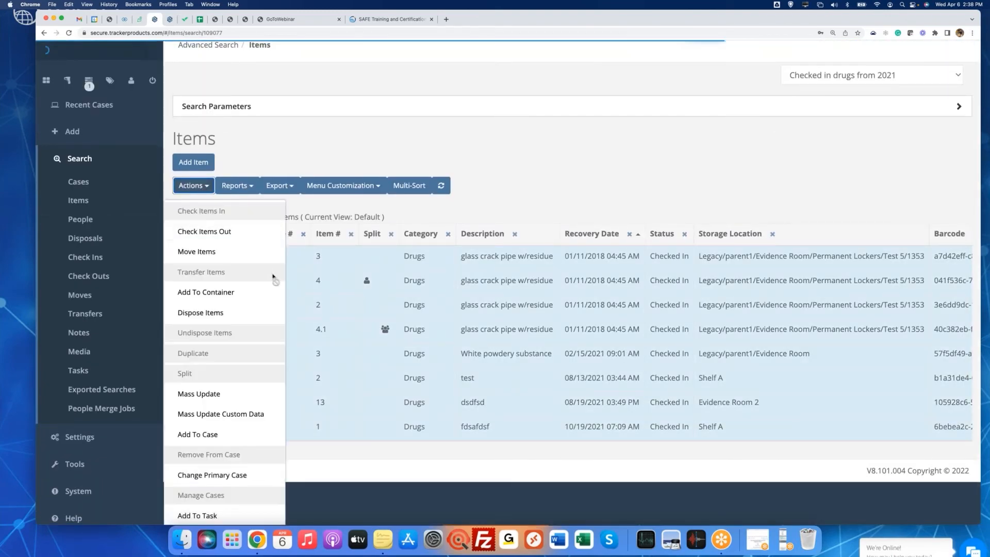
pyautogui.click(238, 233)
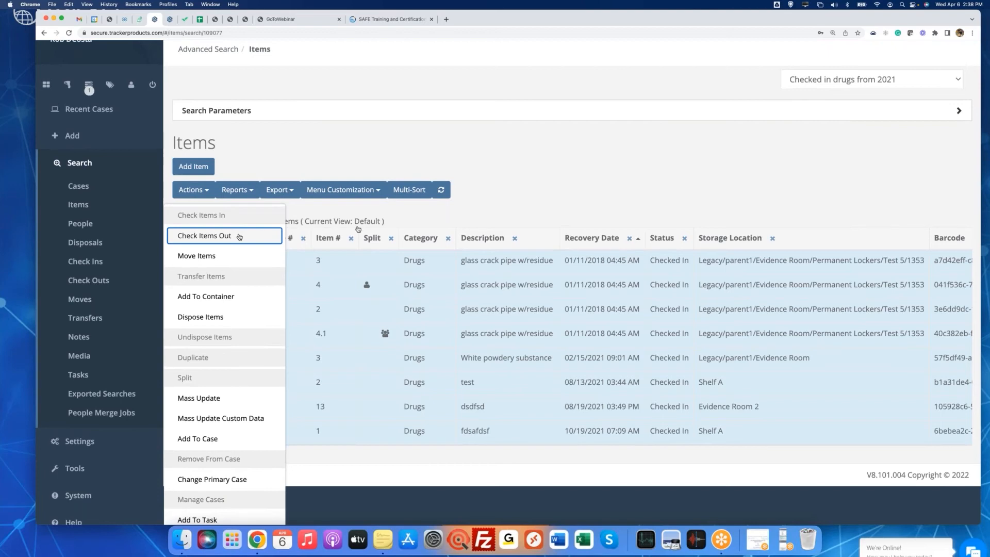
pyautogui.click(394, 223)
pyautogui.click(249, 192)
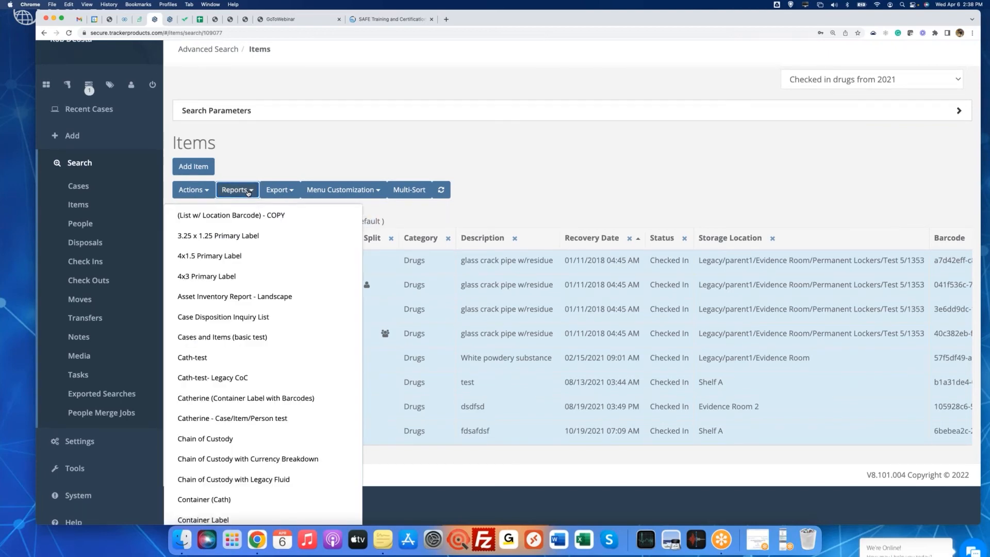
pyautogui.scroll(-6, 245, 227)
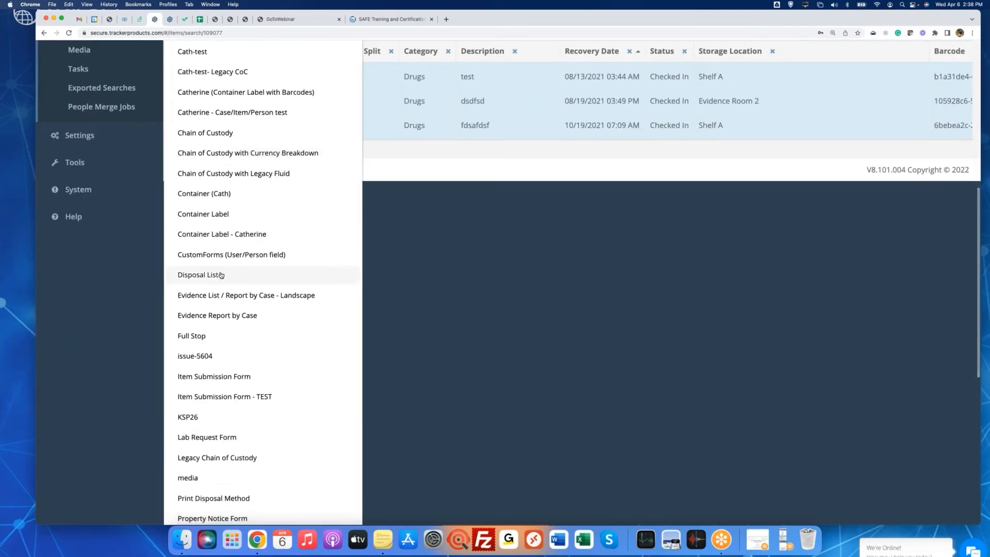
pyautogui.click(426, 263)
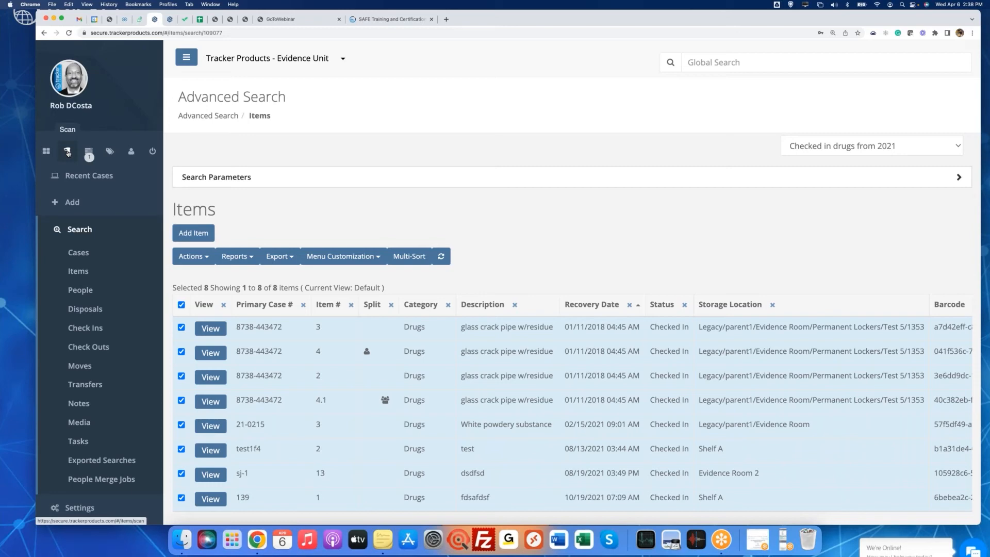
# Look at the Dispose Items action for the selected drug items, and clear the selection
pyautogui.click(206, 259)
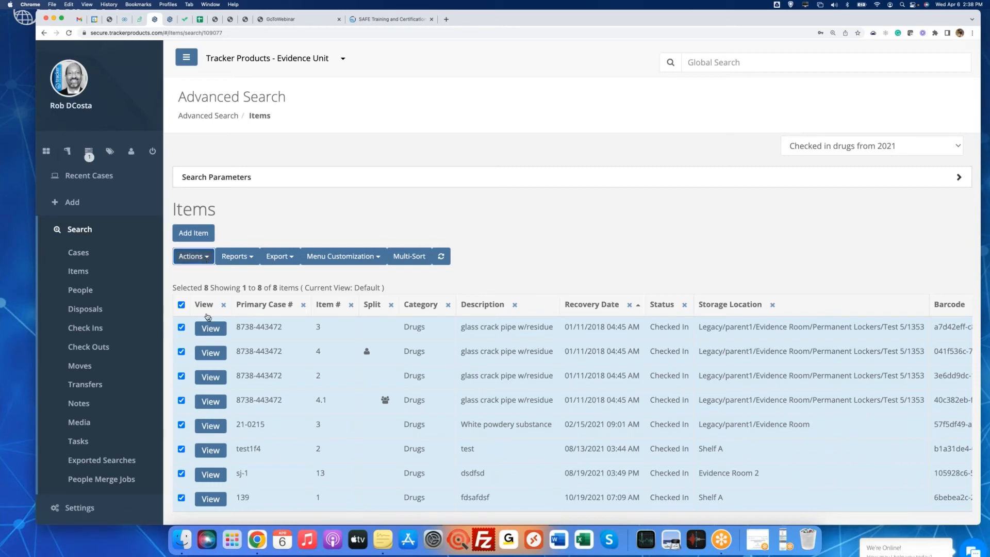
pyautogui.scroll(-3, 227, 312)
pyautogui.click(231, 312)
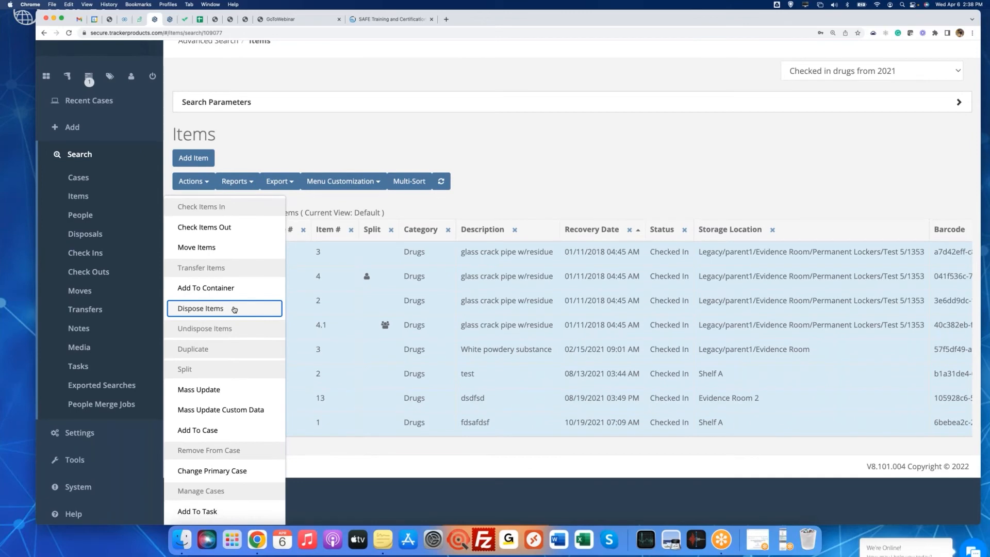
pyautogui.moveTo(234, 310); pyautogui.dragTo(586, 176)
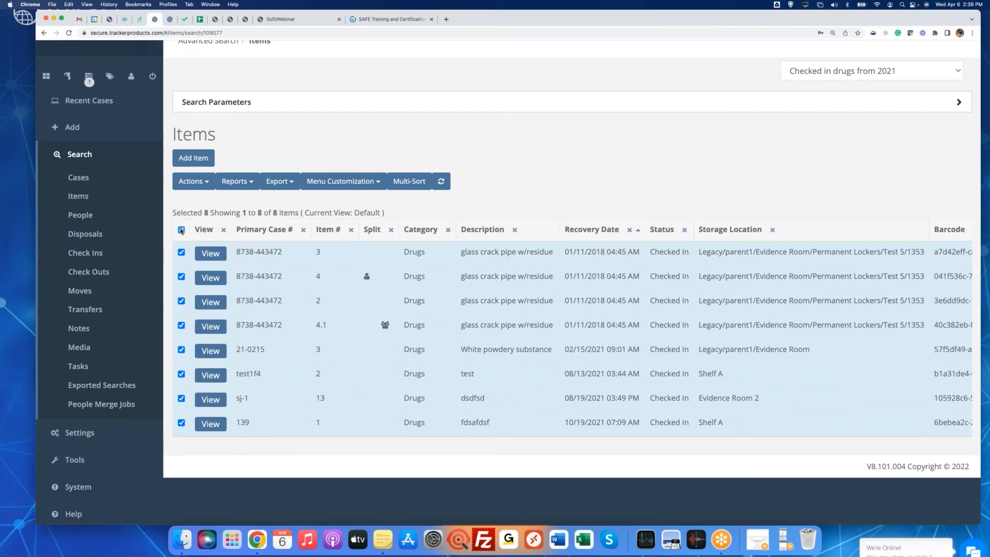
pyautogui.click(181, 230)
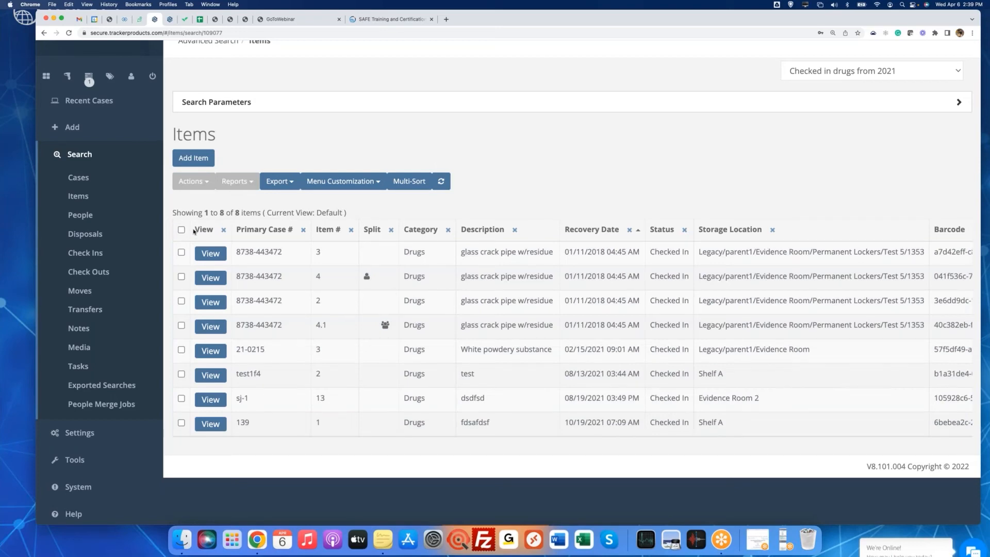
pyautogui.click(783, 542)
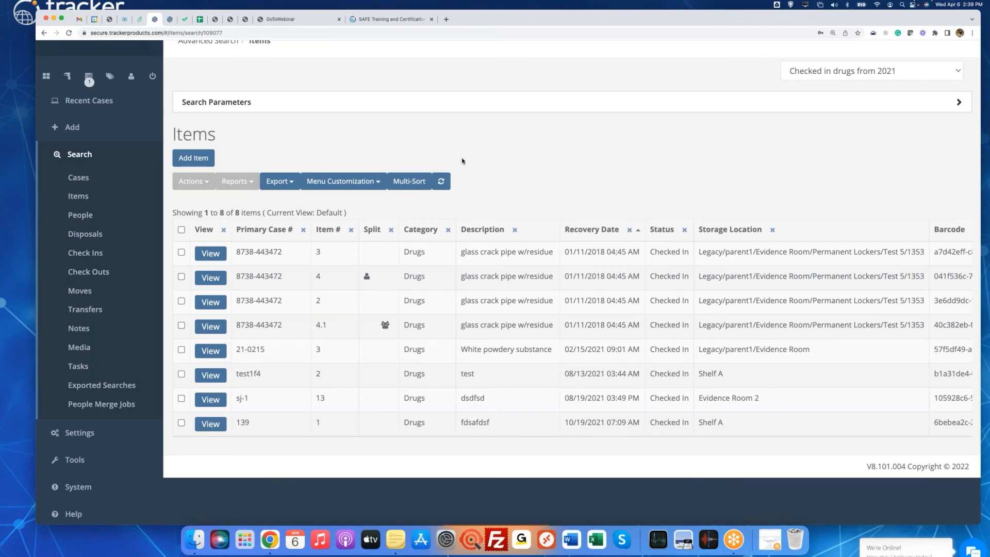
pyautogui.scroll(3, 462, 161)
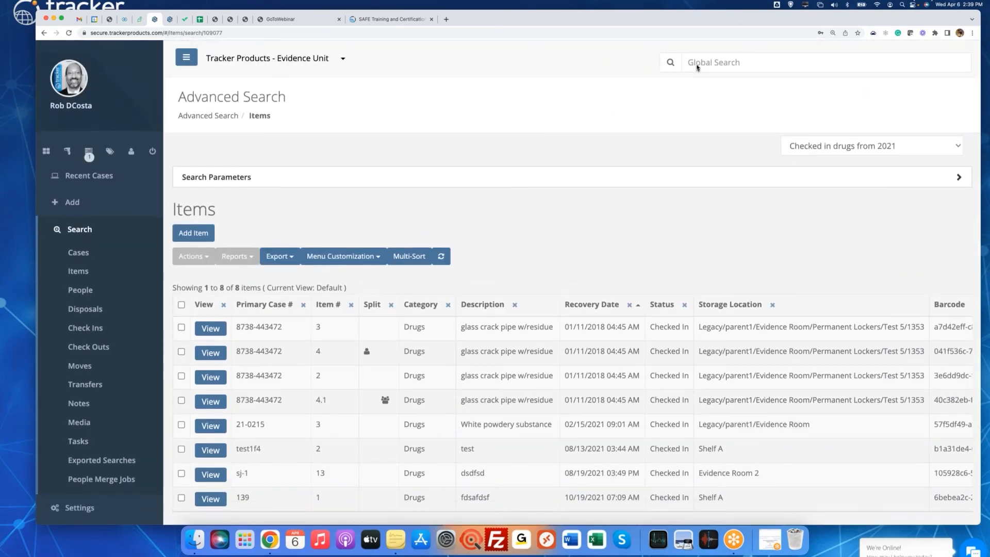
pyautogui.click(698, 68)
pyautogui.click(699, 62)
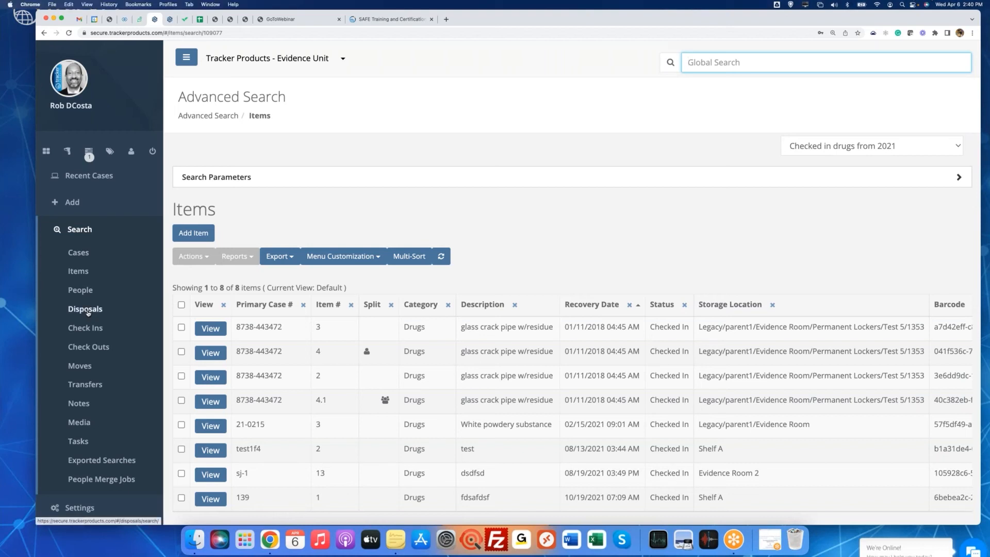
# Open the disposals search, set the Dispose Date condition to between, and review the remaining search criteria
pyautogui.click(86, 310)
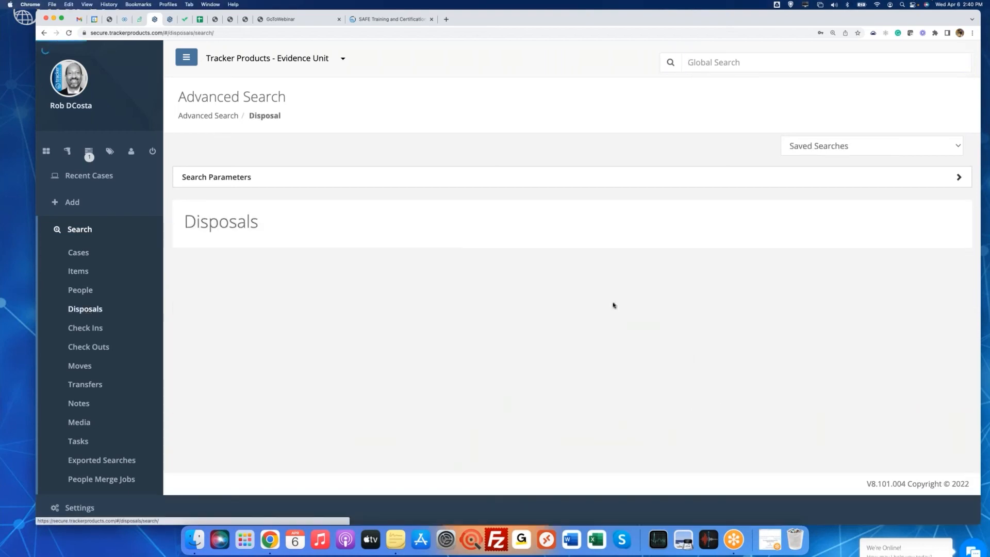
pyautogui.scroll(-3, 613, 306)
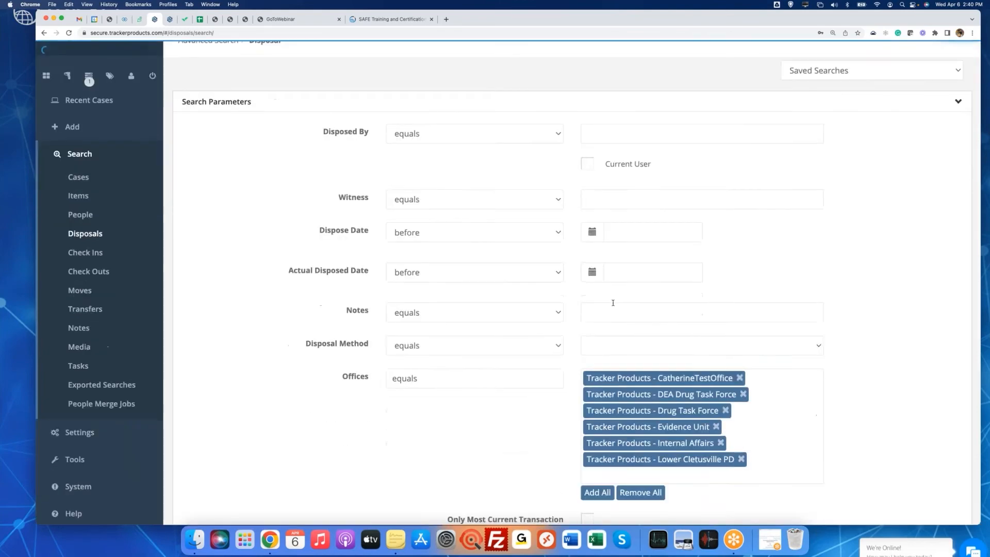
pyautogui.scroll(1, 614, 305)
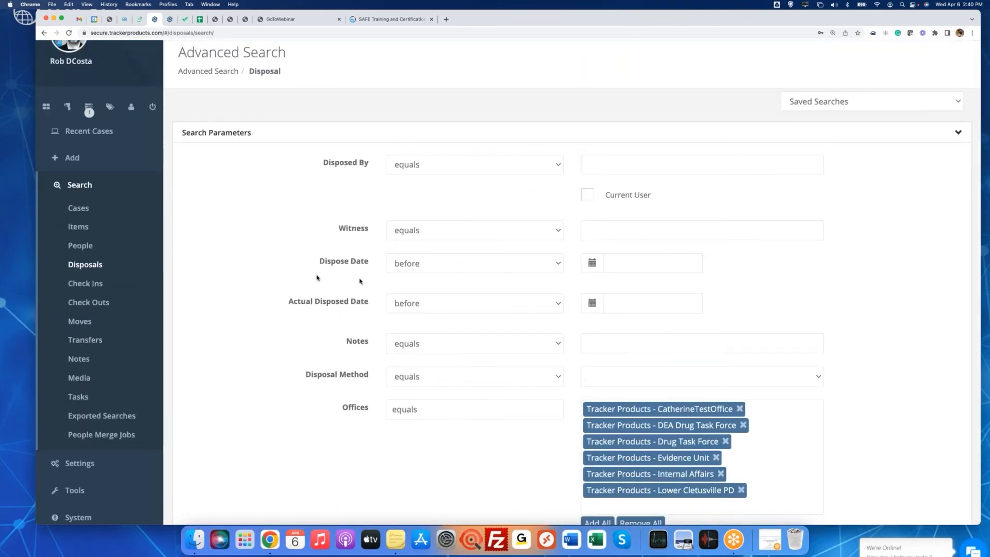
pyautogui.moveTo(314, 262); pyautogui.dragTo(389, 263)
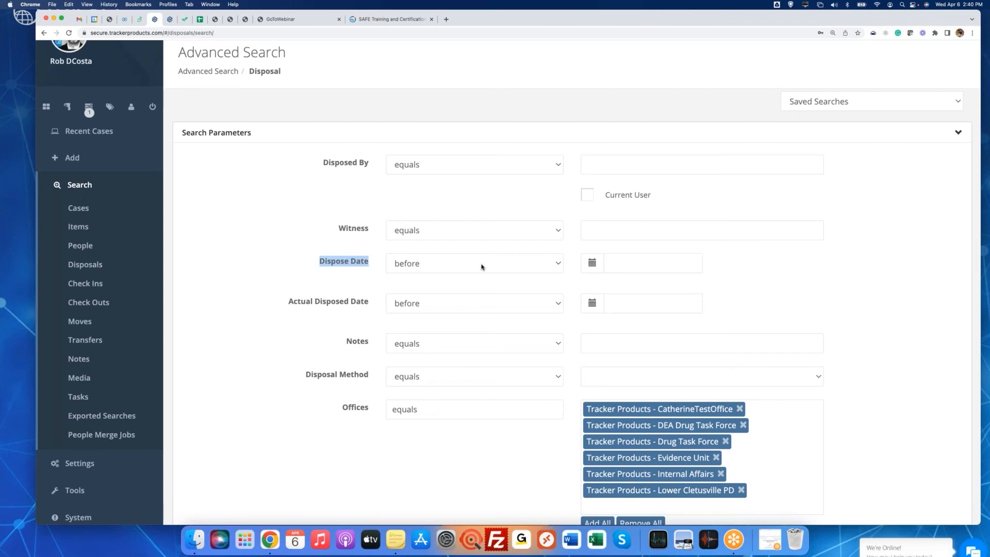
pyautogui.click(482, 267)
pyautogui.click(450, 290)
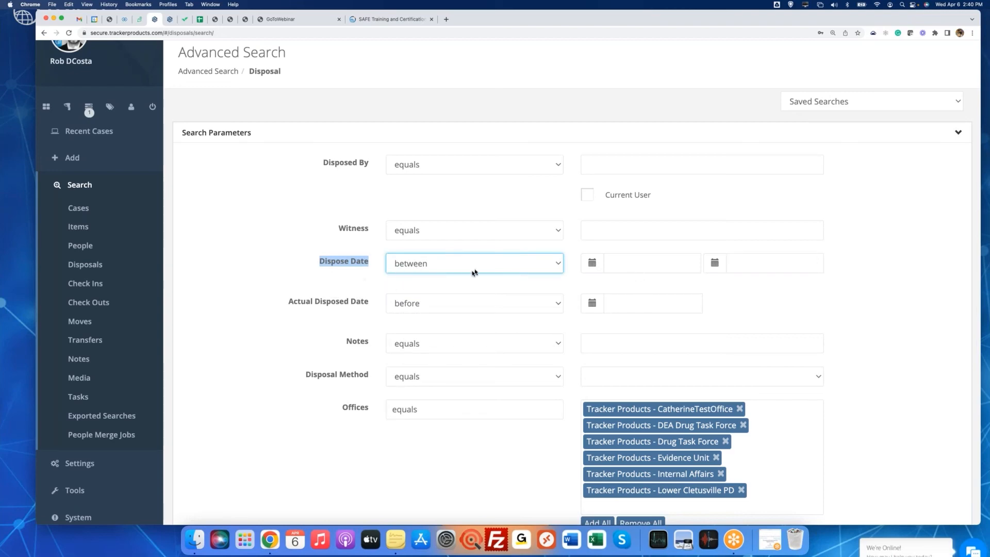
pyautogui.scroll(-3, 522, 297)
pyautogui.scroll(-3, 523, 297)
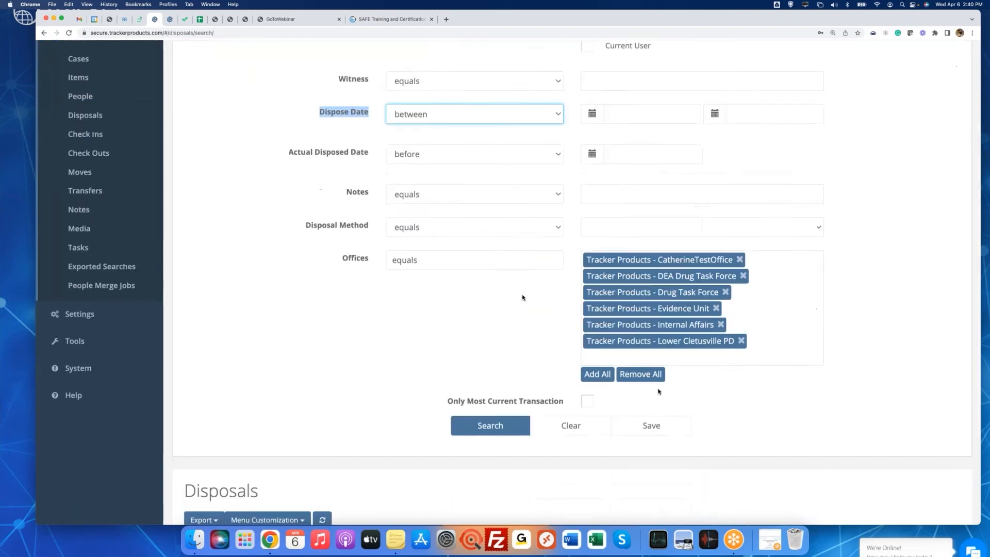
pyautogui.scroll(3, 317, 329)
pyautogui.scroll(5, 317, 329)
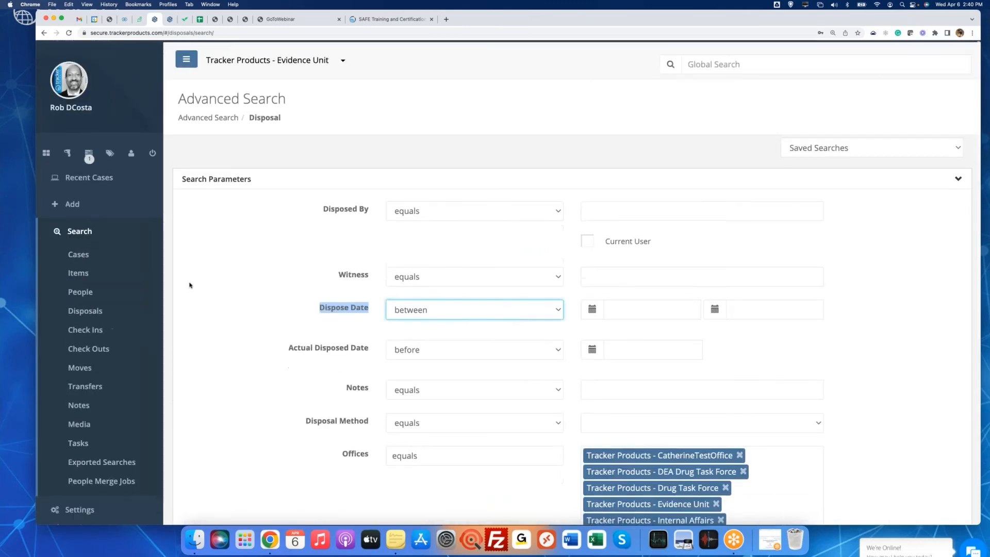
# Run an item search with Saved Searches of Disposals set to "Disposals from 2020 to present"
pyautogui.click(77, 271)
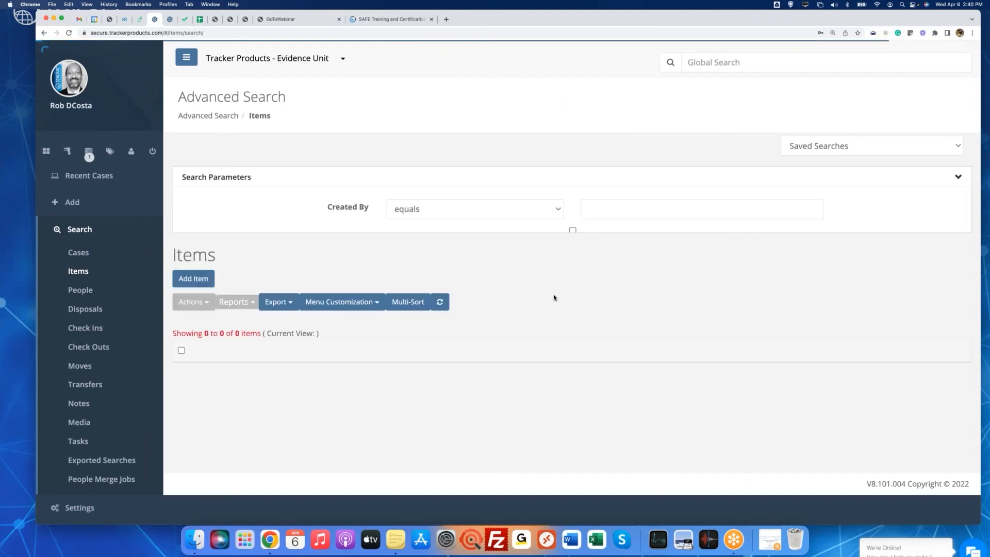
pyautogui.scroll(-10, 554, 298)
pyautogui.scroll(-10, 554, 297)
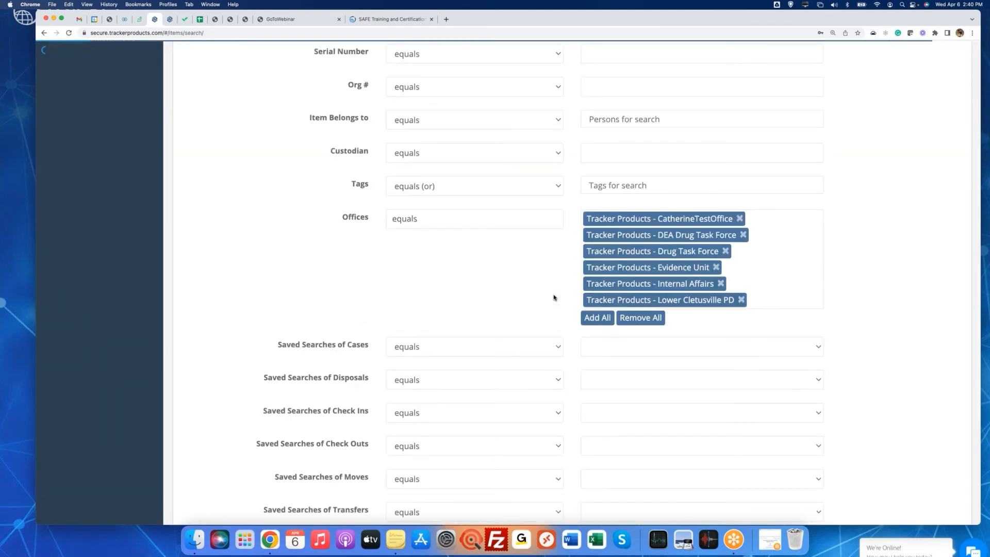
pyautogui.moveTo(259, 213); pyautogui.dragTo(434, 214)
pyautogui.click(602, 214)
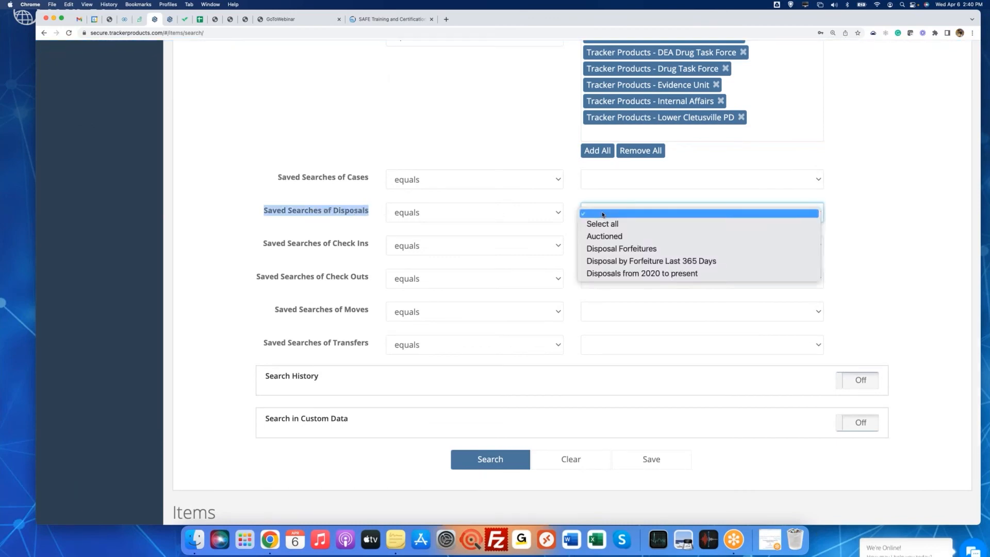
pyautogui.click(645, 274)
pyautogui.click(481, 460)
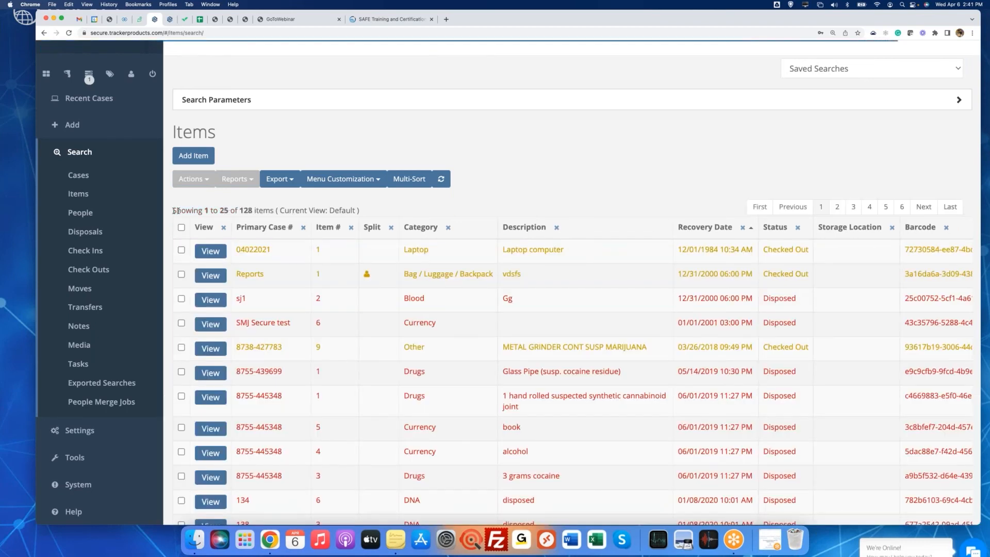
# Check the result count above the item list and expand the search parameters again
pyautogui.moveTo(175, 210); pyautogui.dragTo(364, 213)
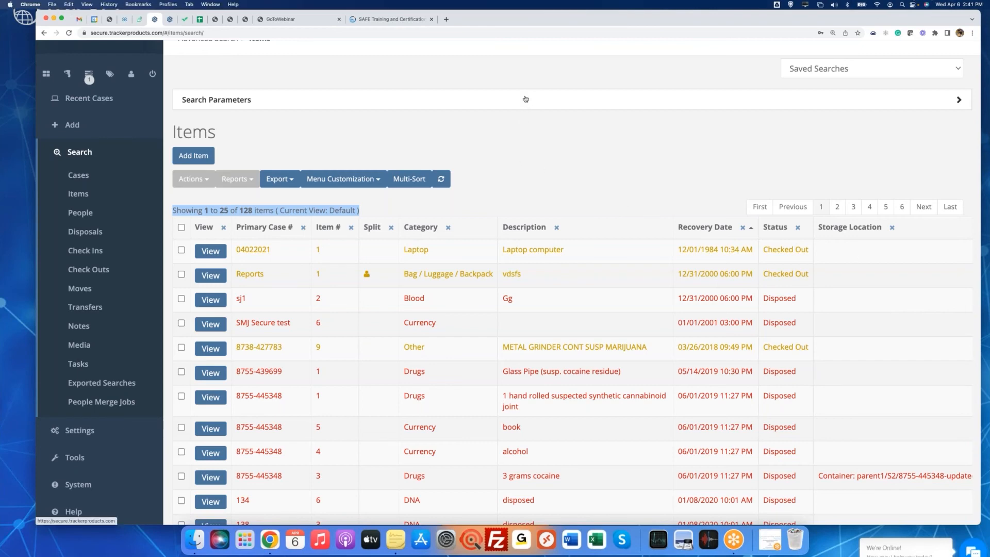
pyautogui.click(525, 100)
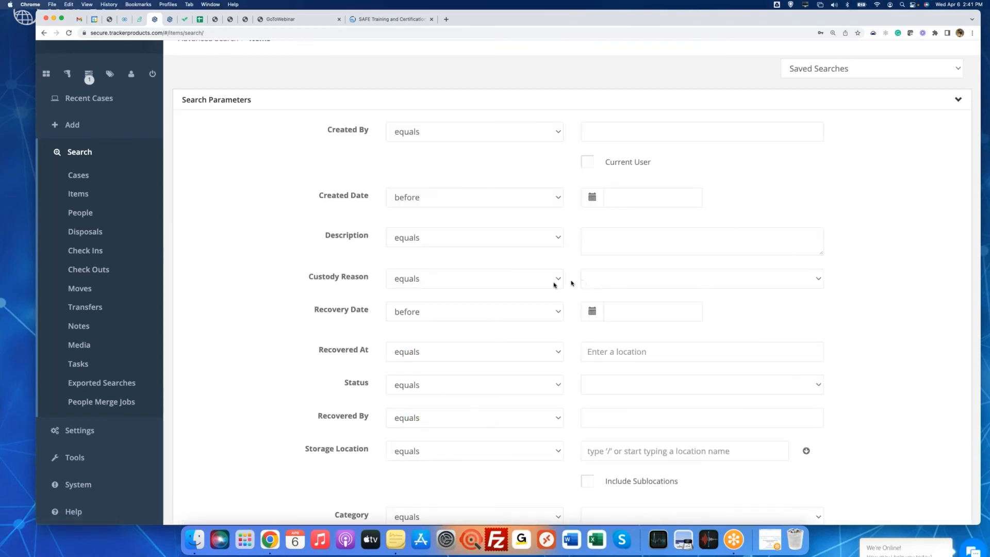
pyautogui.scroll(3, 555, 283)
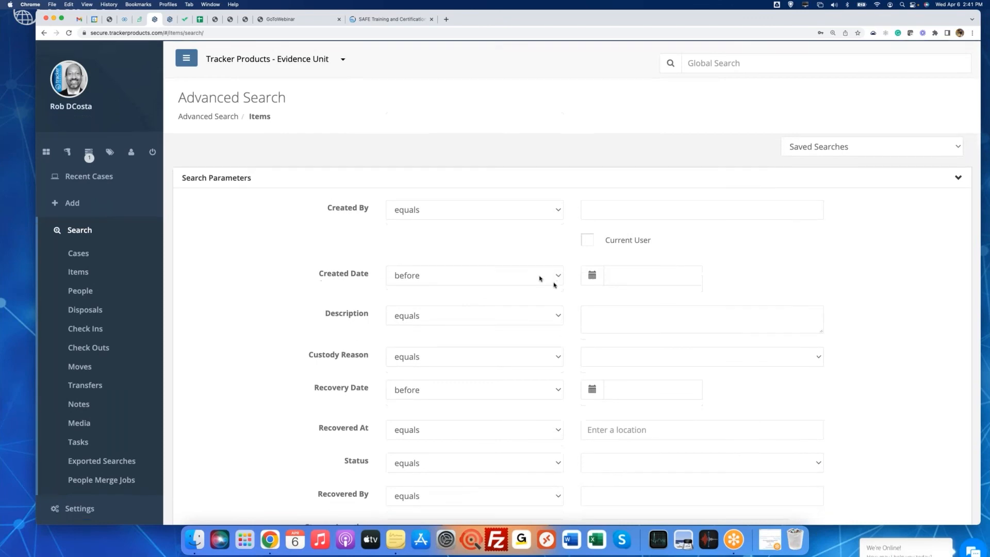
# Open the case search and examine the values available for the Offense Type criterion
pyautogui.click(78, 254)
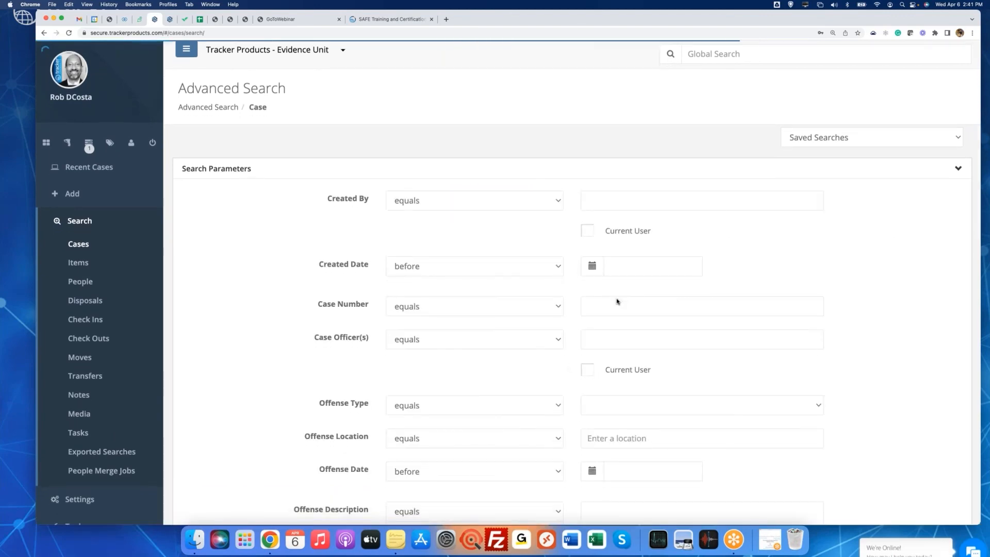
pyautogui.scroll(-5, 299, 314)
pyautogui.moveTo(369, 267); pyautogui.dragTo(320, 269)
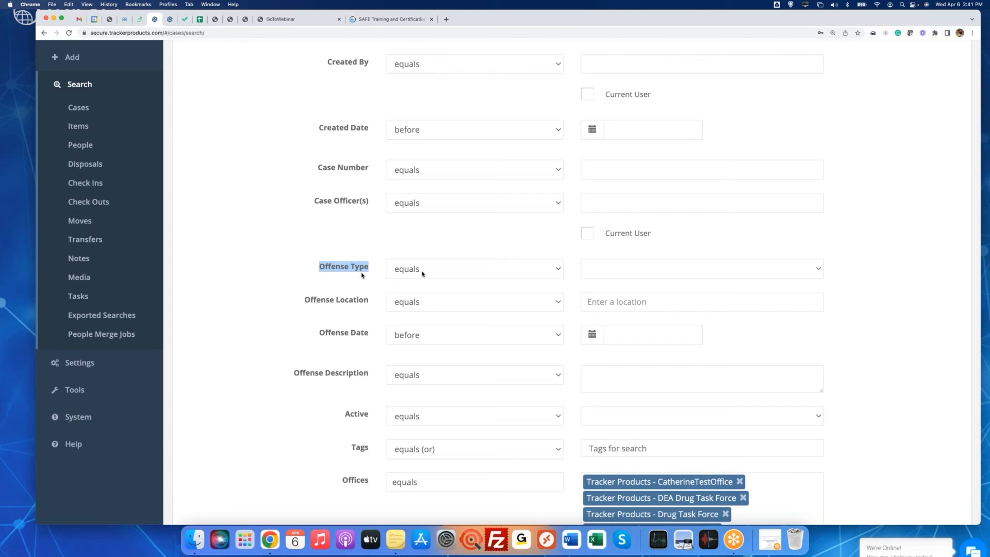
pyautogui.click(612, 270)
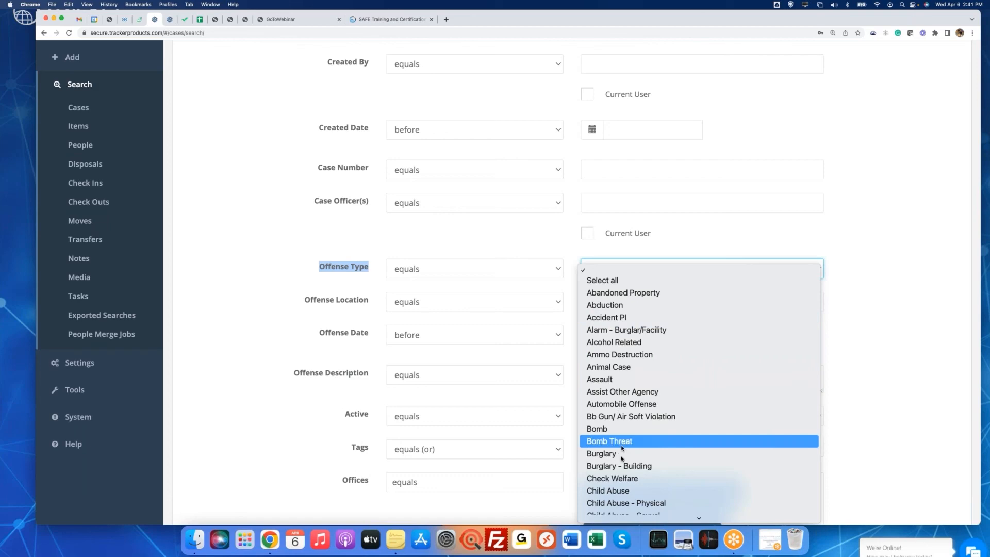
pyautogui.scroll(-5, 621, 459)
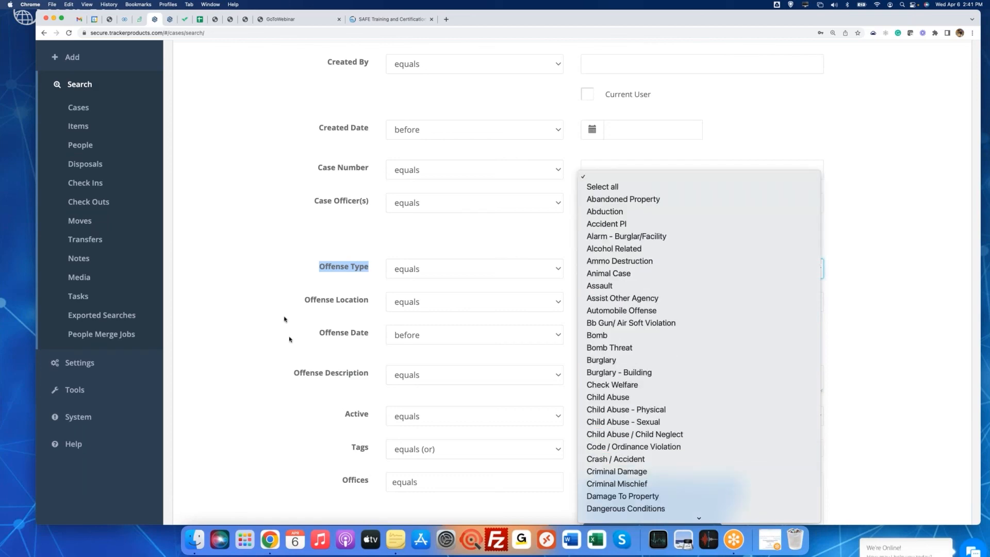
pyautogui.click(271, 306)
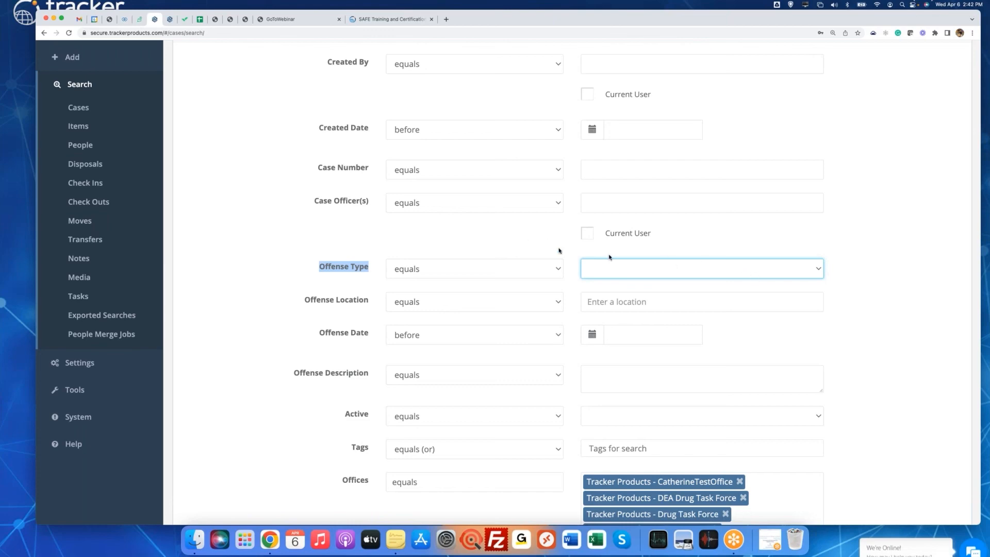
pyautogui.scroll(3, 473, 246)
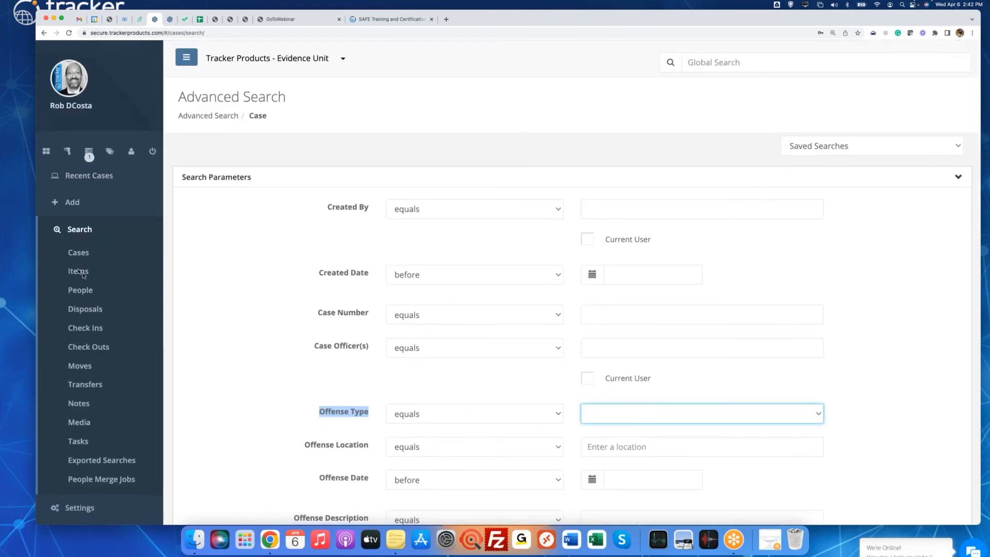
# Open the item search and examine its criteria, including the conditions available for Category
pyautogui.click(78, 272)
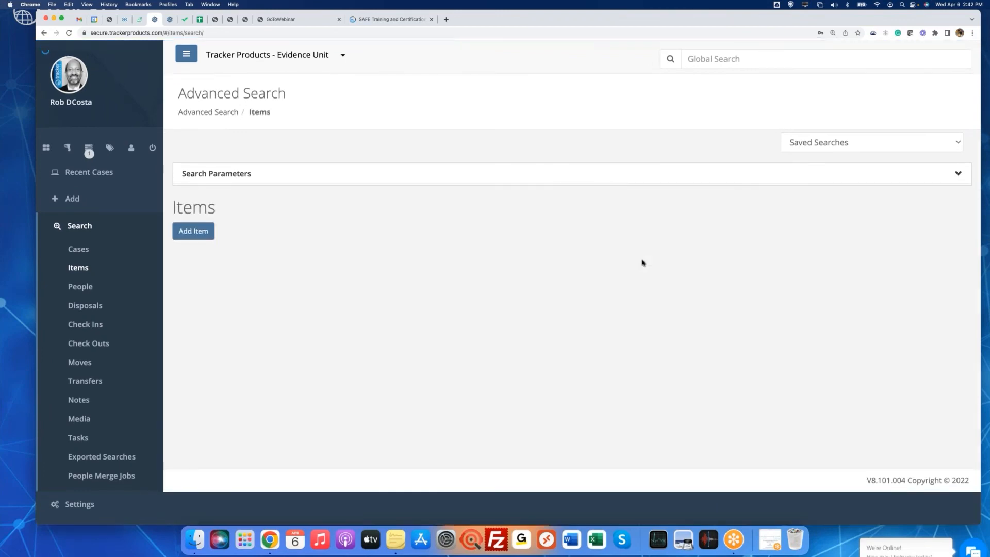
pyautogui.scroll(-3, 643, 263)
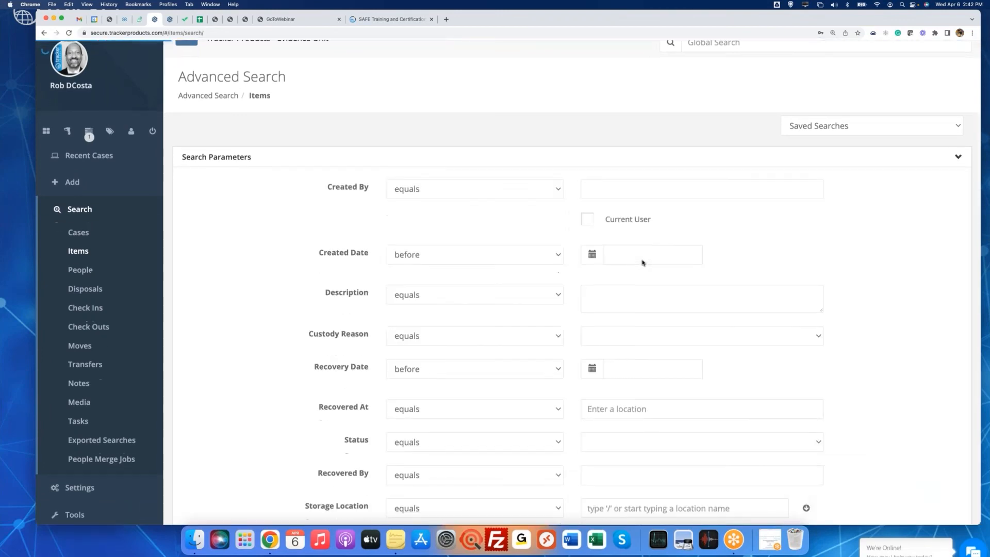
pyautogui.scroll(-10, 642, 263)
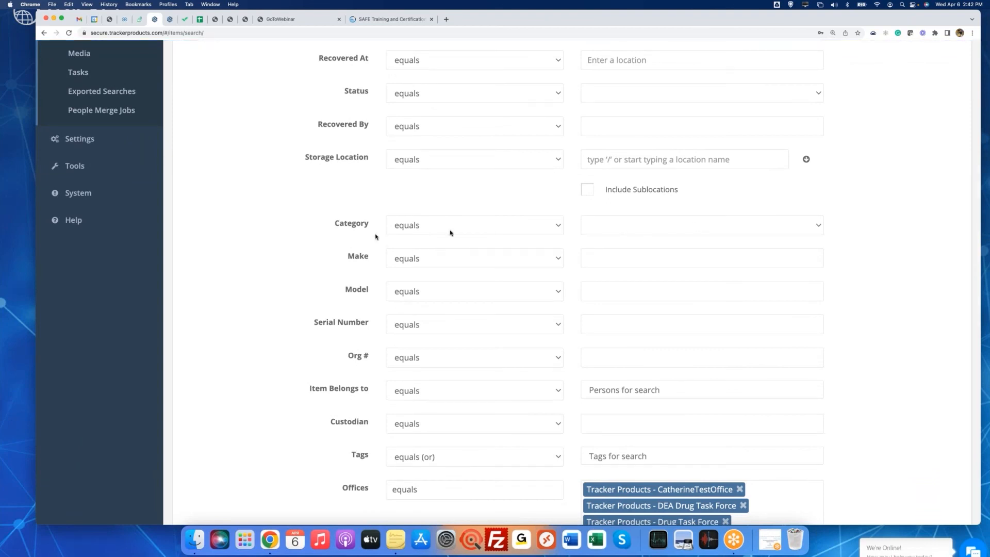
pyautogui.click(415, 229)
pyautogui.click(428, 223)
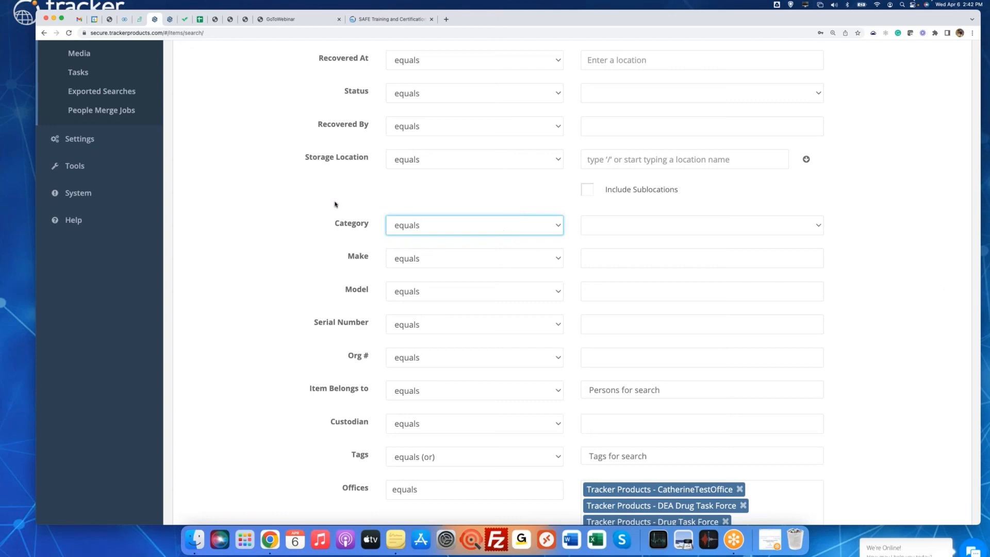
pyautogui.scroll(10, 334, 204)
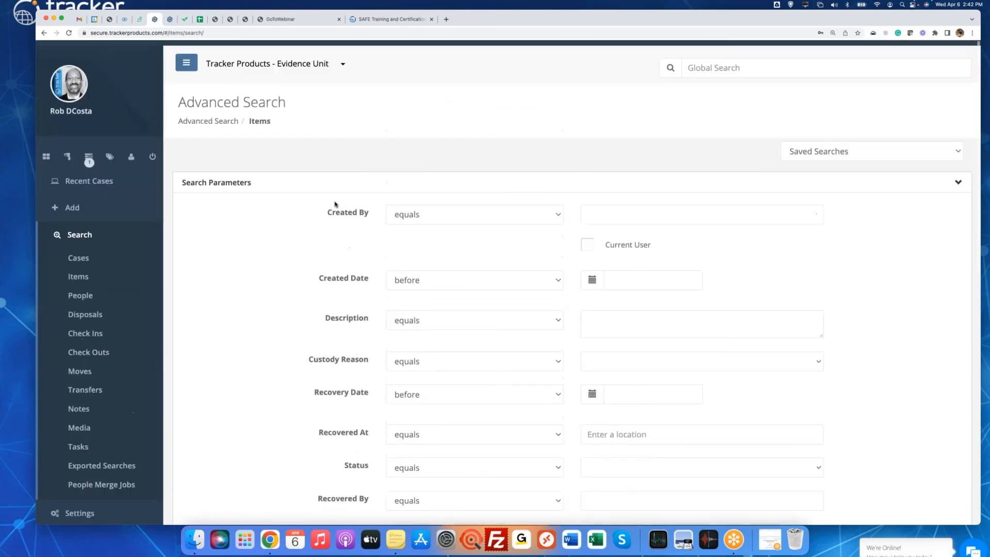
# Turn on Search in Custom Data for the item search and choose the Drug Form (Sys Template)
pyautogui.scroll(-2, 335, 204)
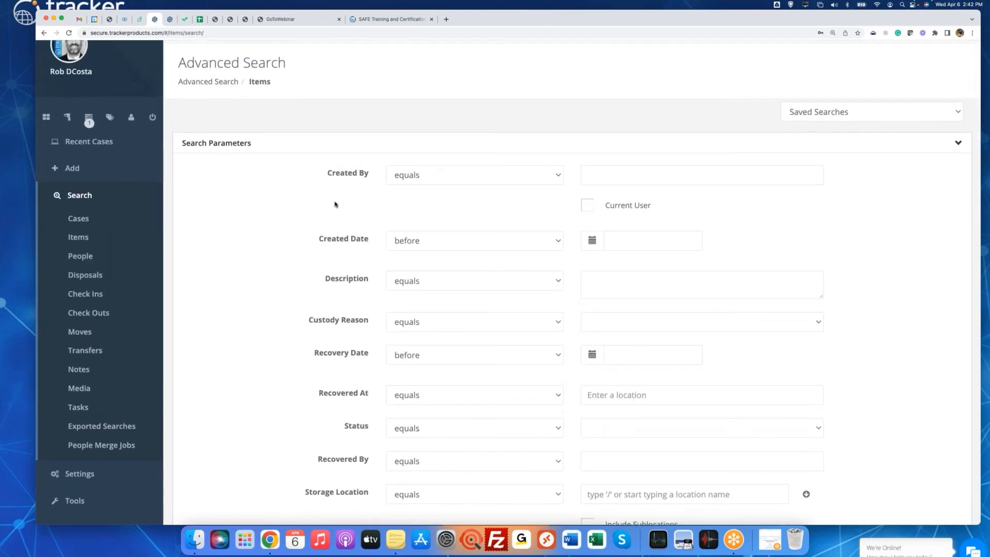
pyautogui.scroll(-20, 335, 205)
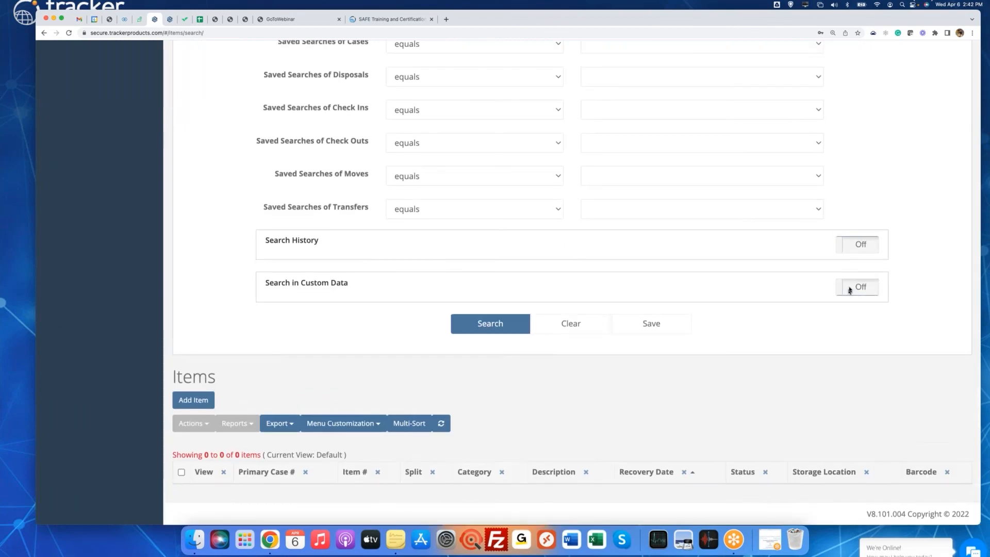
pyautogui.click(851, 289)
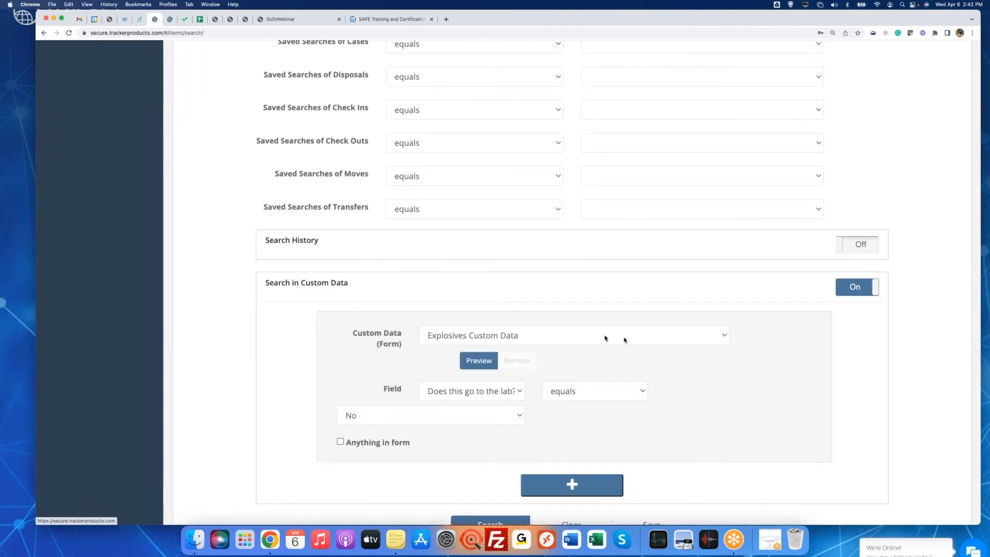
pyautogui.click(605, 336)
pyautogui.scroll(-3, 603, 336)
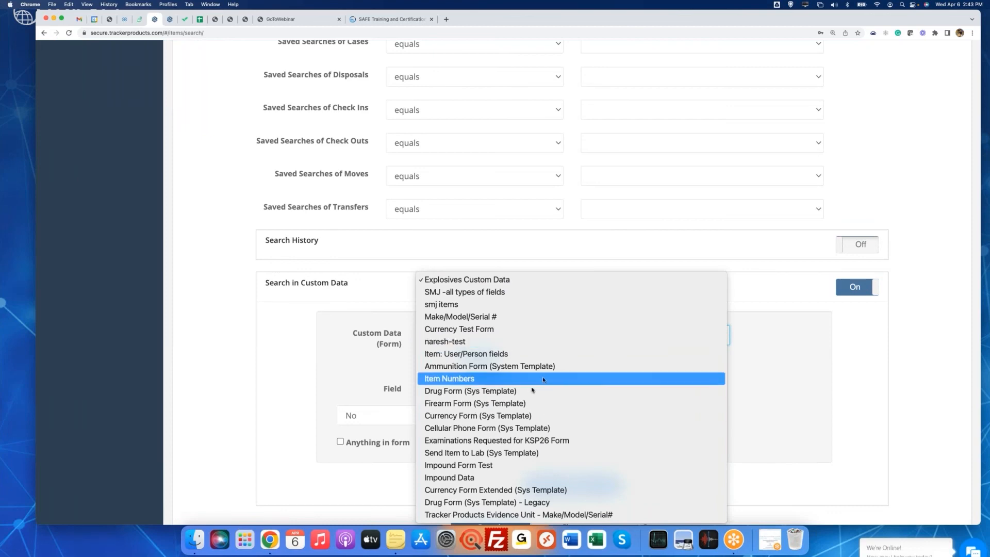
pyautogui.click(531, 391)
pyautogui.scroll(-3, 530, 387)
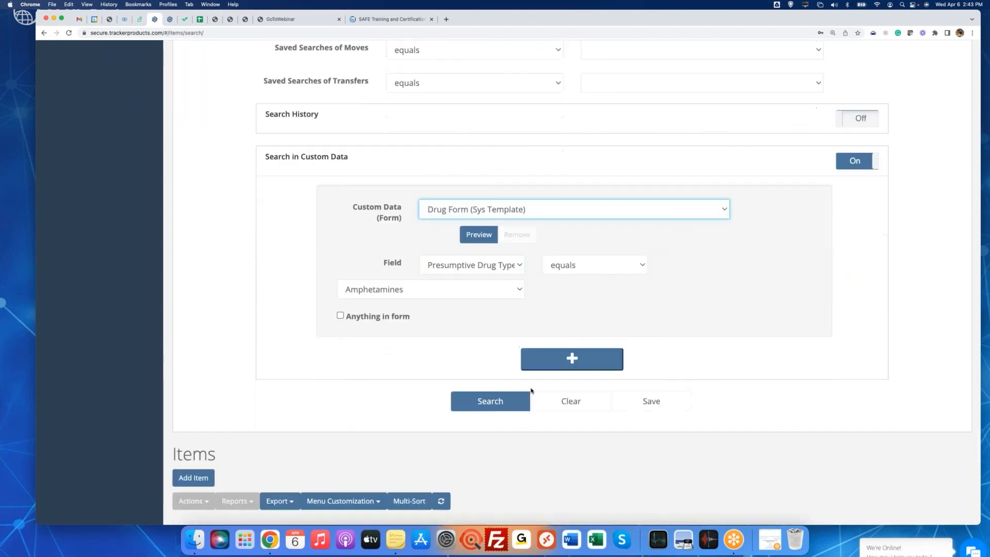
# Set the custom data criterion to the Grams field with the between condition
pyautogui.click(514, 265)
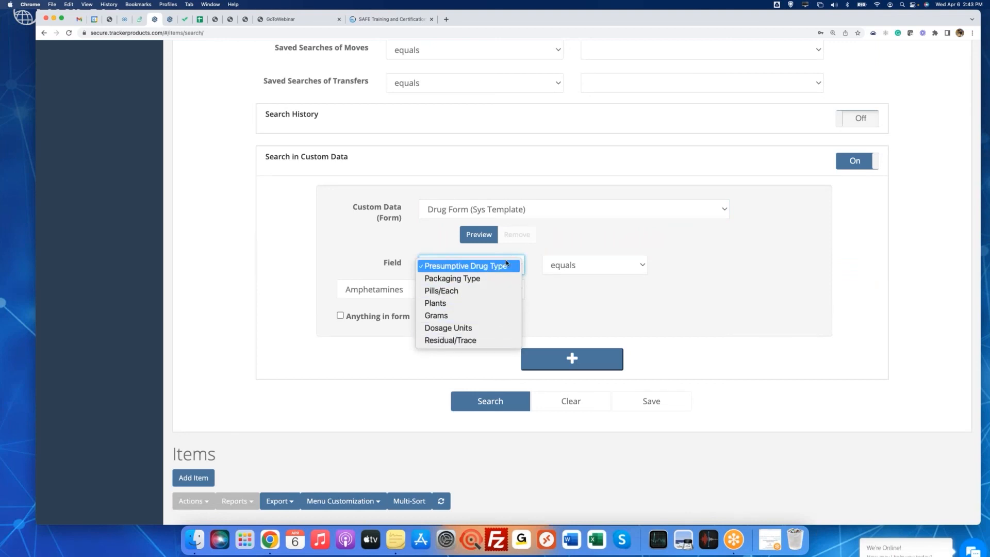
pyautogui.click(485, 303)
pyautogui.click(484, 264)
pyautogui.click(479, 277)
pyautogui.click(633, 270)
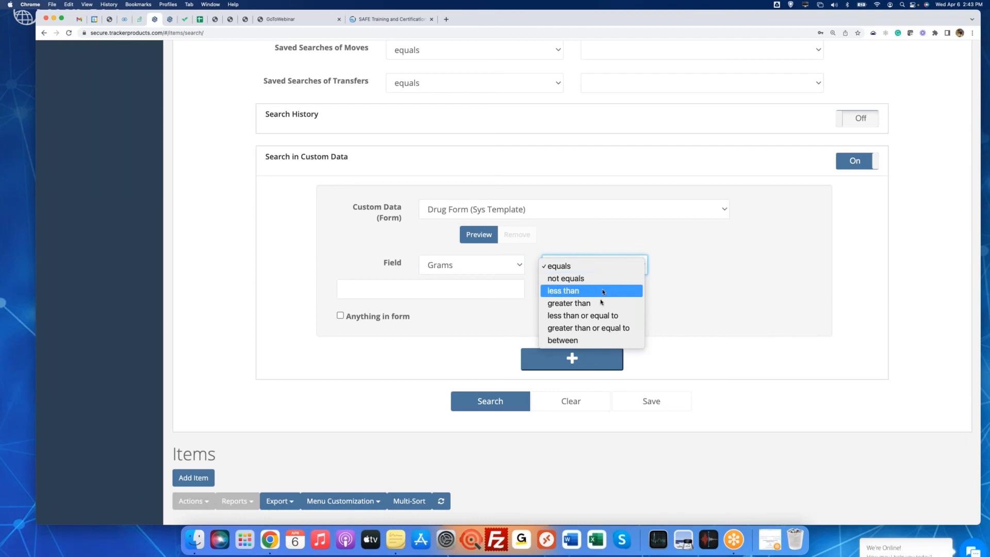
pyautogui.click(601, 303)
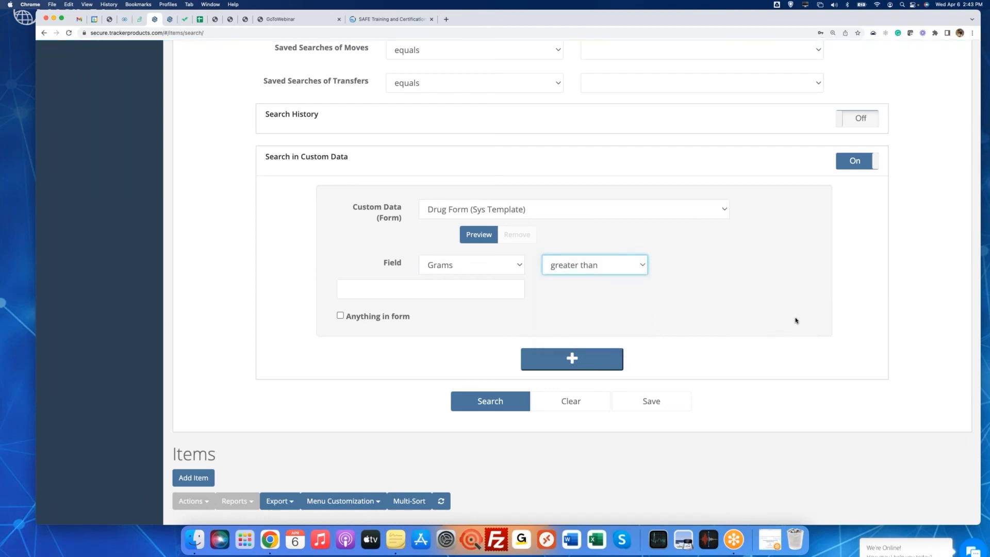
pyautogui.click(639, 269)
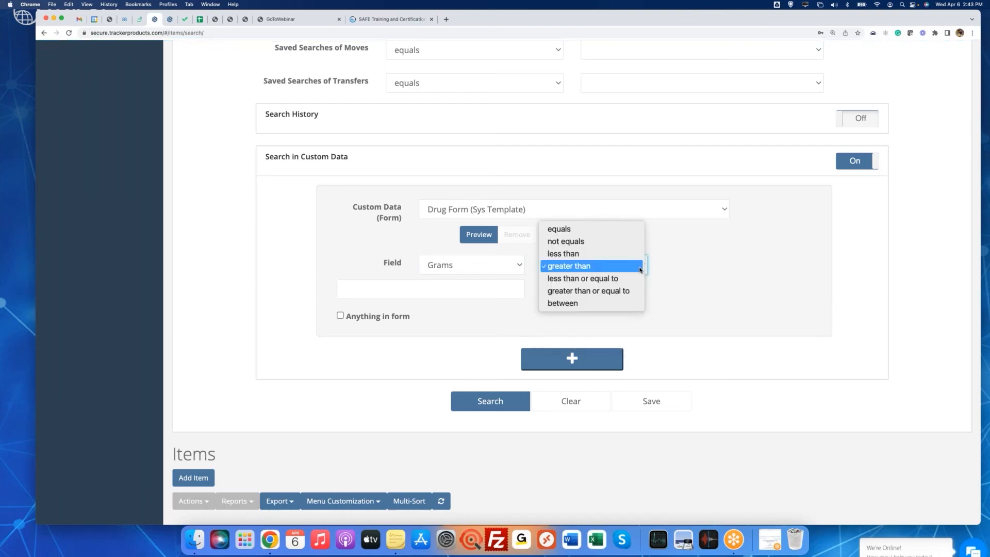
pyautogui.click(616, 305)
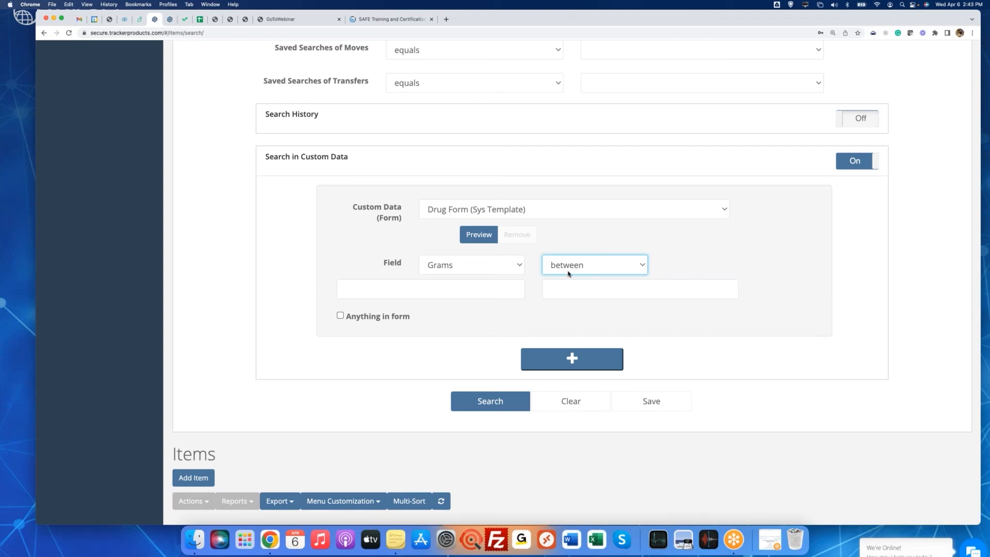
pyautogui.scroll(15, 491, 191)
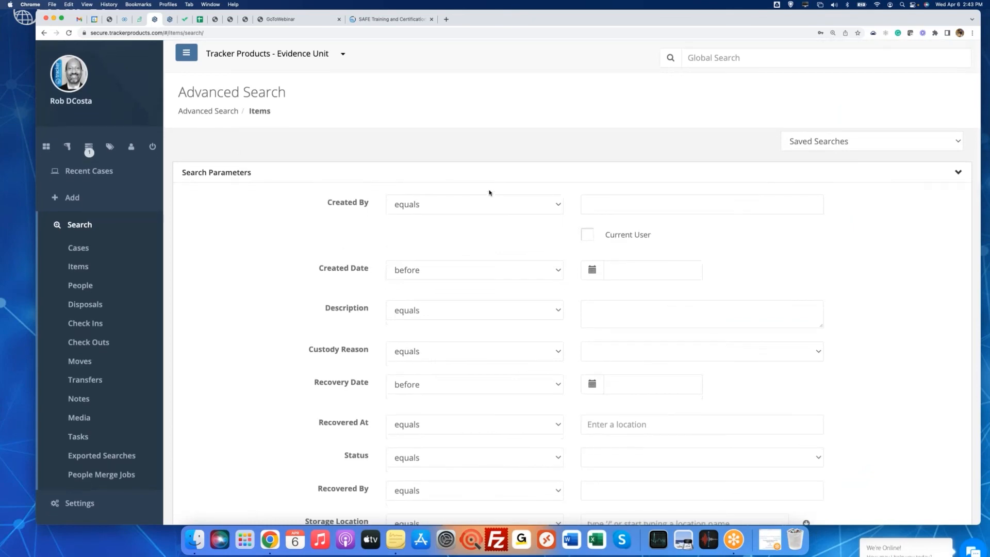
pyautogui.scroll(-15, 490, 192)
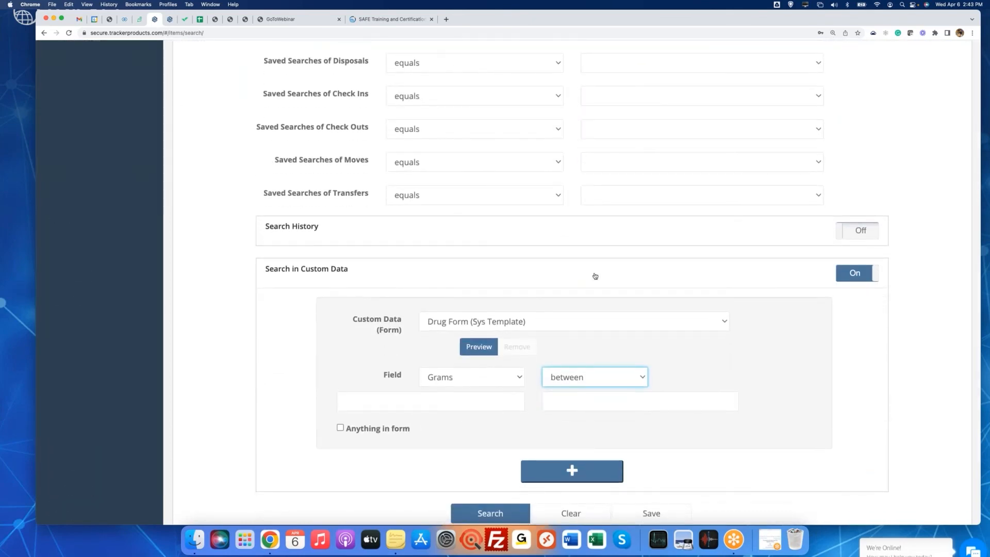
pyautogui.scroll(-5, 623, 284)
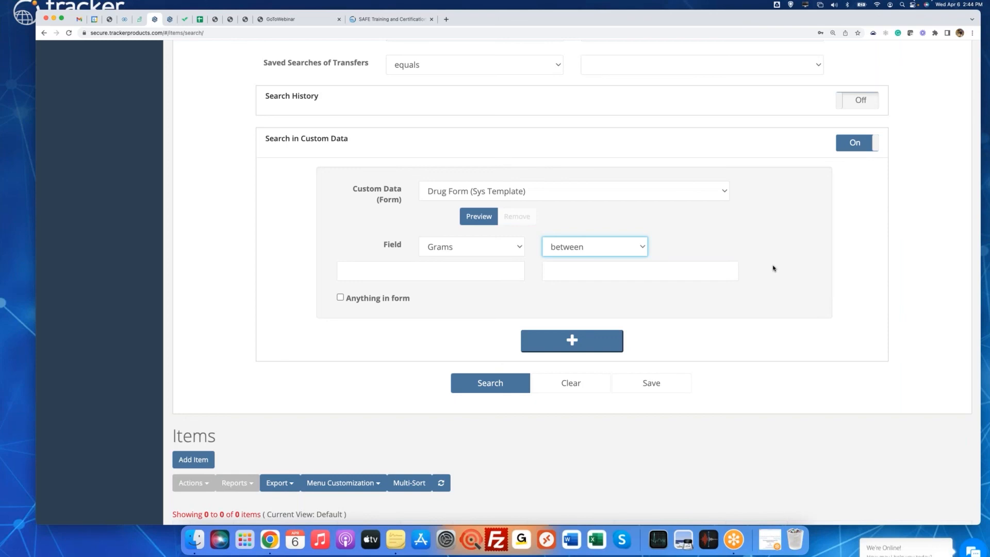
# Expand the recent cases list and run a global search for case number 12-121212
pyautogui.scroll(20, 773, 268)
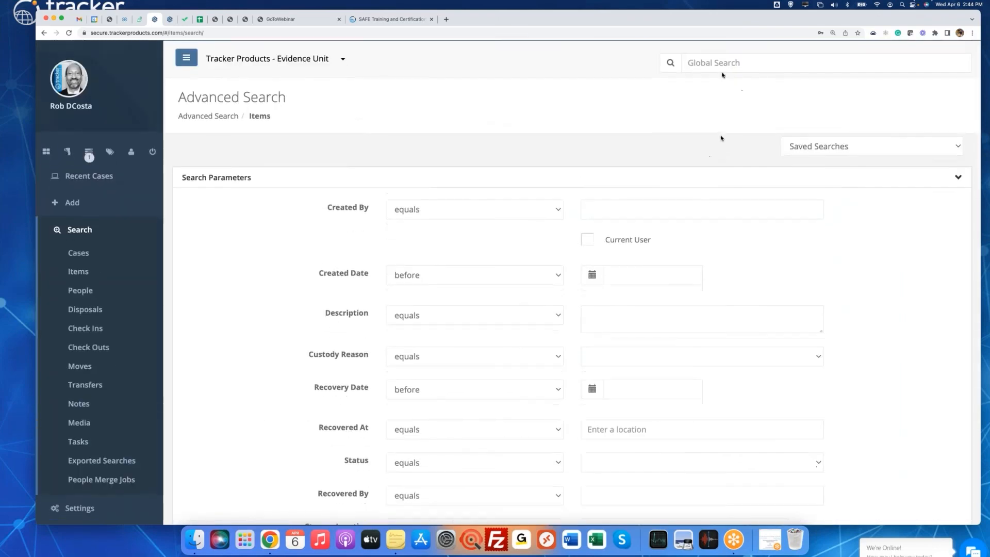
pyautogui.click(705, 62)
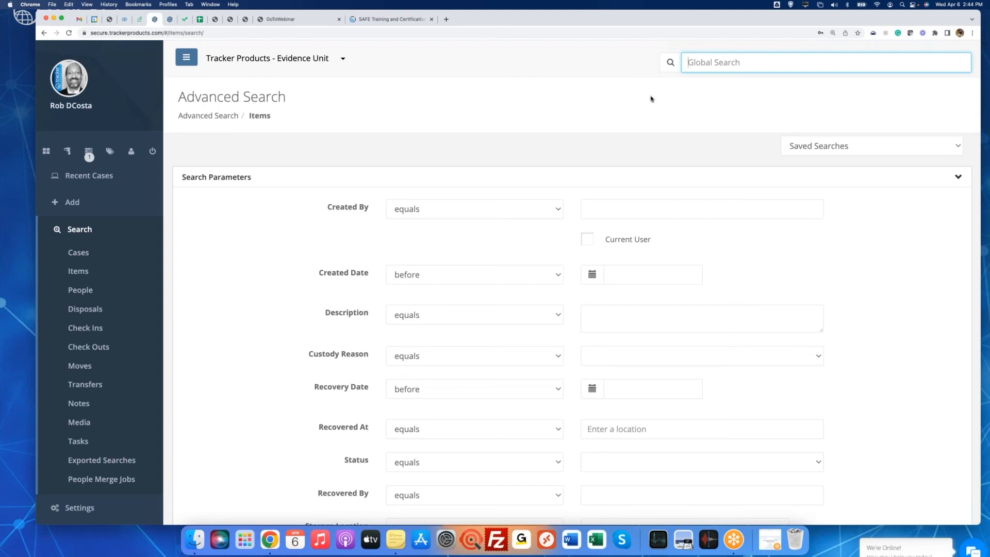
pyautogui.click(96, 181)
pyautogui.click(726, 64)
pyautogui.write('12-121212')
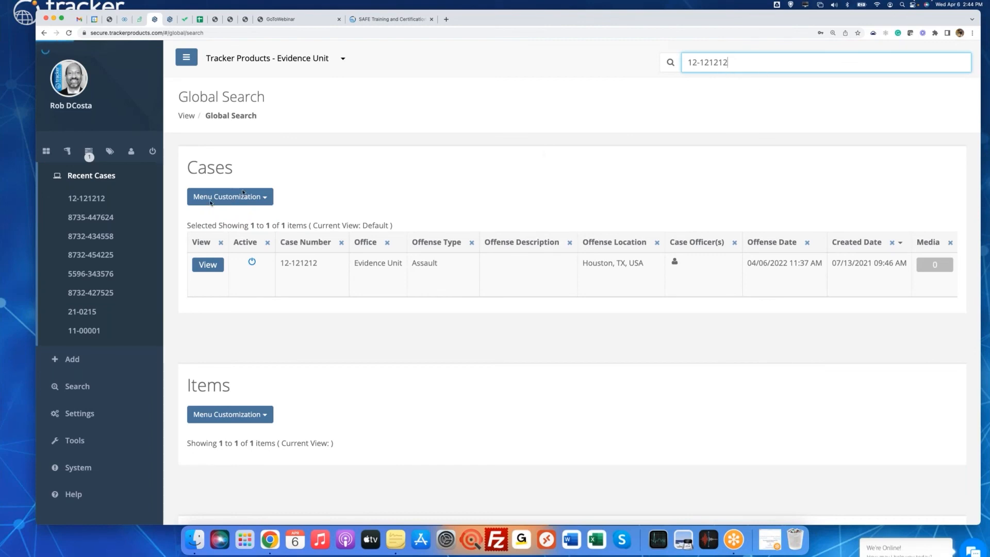
# Review the global search results across cases, items, persons, transactions, notes, tasks and media
pyautogui.scroll(-6, 243, 194)
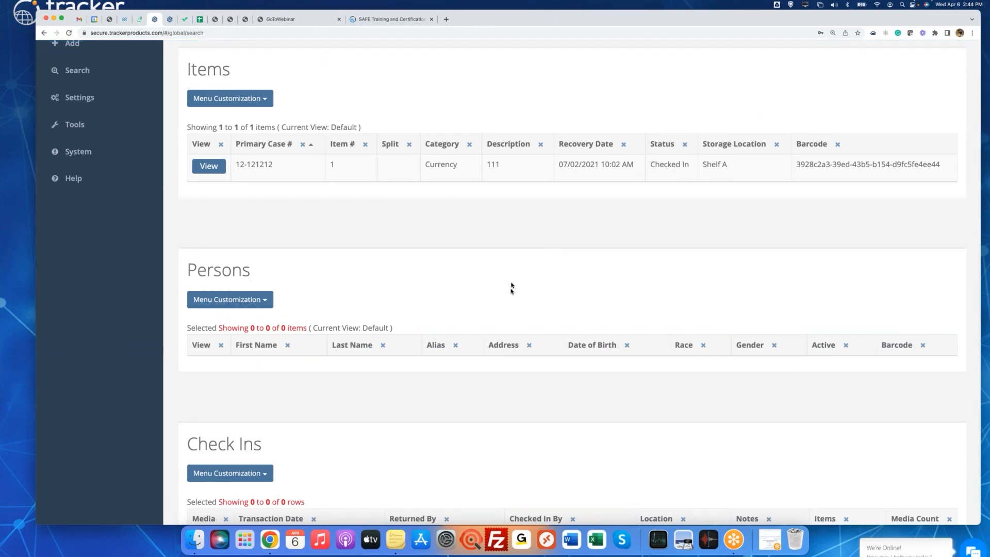
pyautogui.scroll(-2, 512, 285)
pyautogui.scroll(-5, 511, 283)
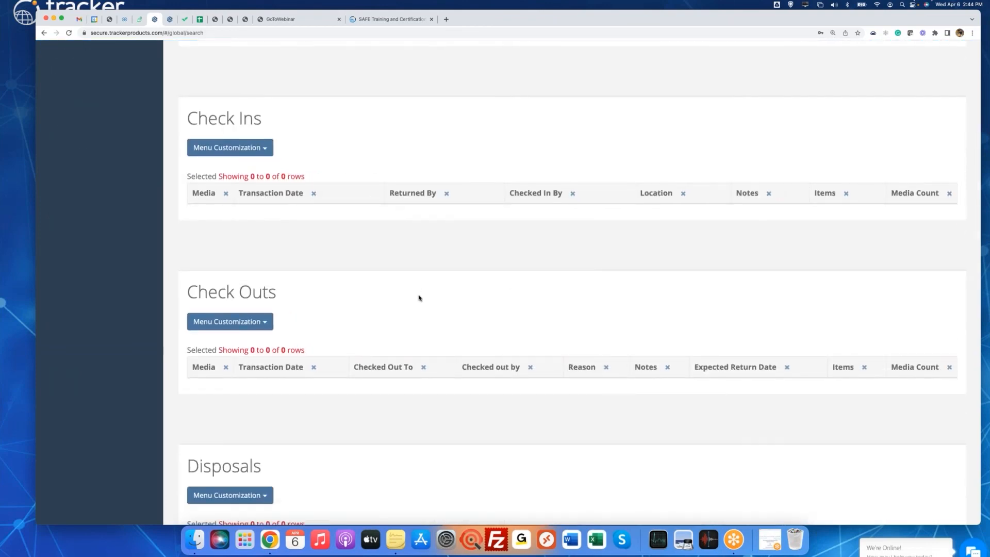
pyautogui.scroll(-2, 419, 298)
pyautogui.scroll(-10, 419, 298)
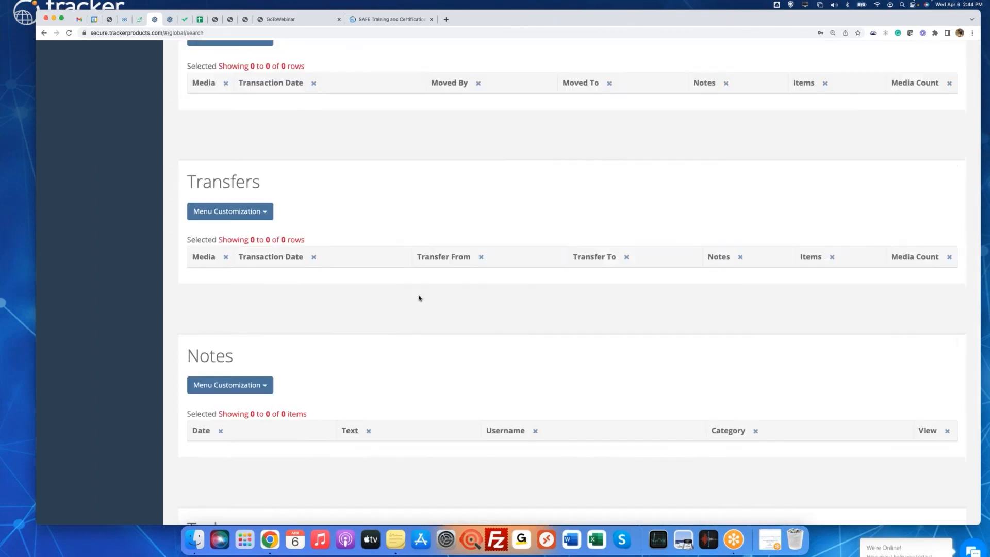
pyautogui.scroll(-7, 419, 298)
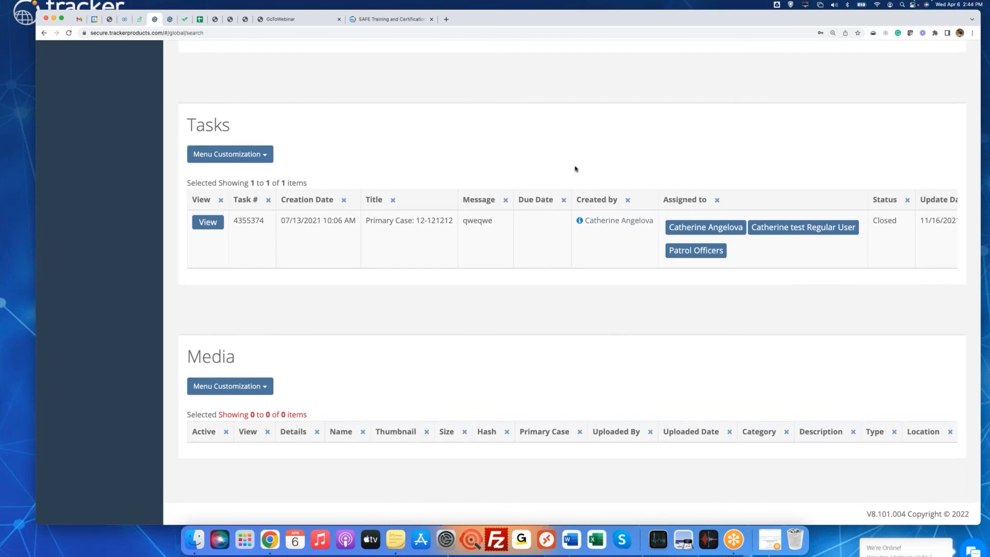
pyautogui.scroll(10, 575, 169)
pyautogui.scroll(8, 575, 168)
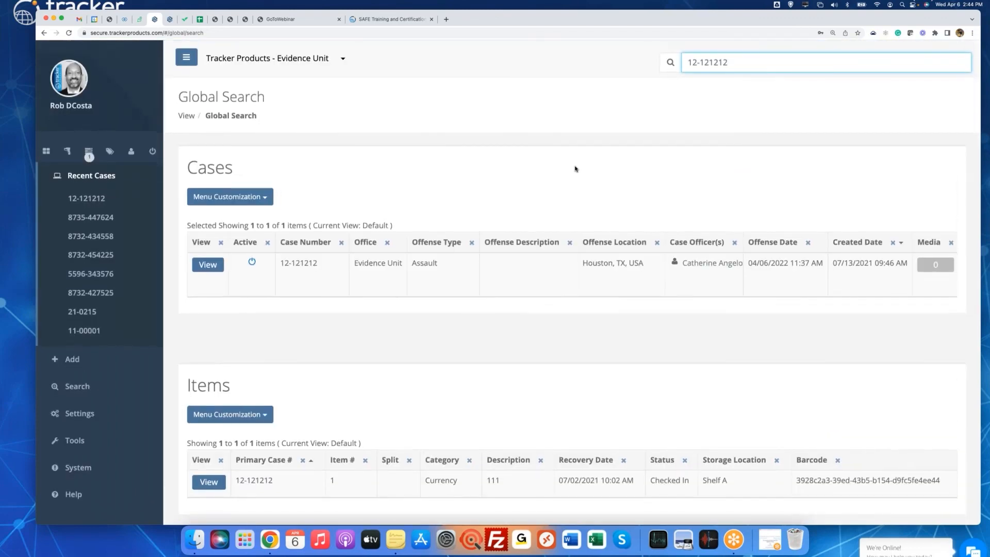
# Clear the case number from the global search field
pyautogui.click(735, 64)
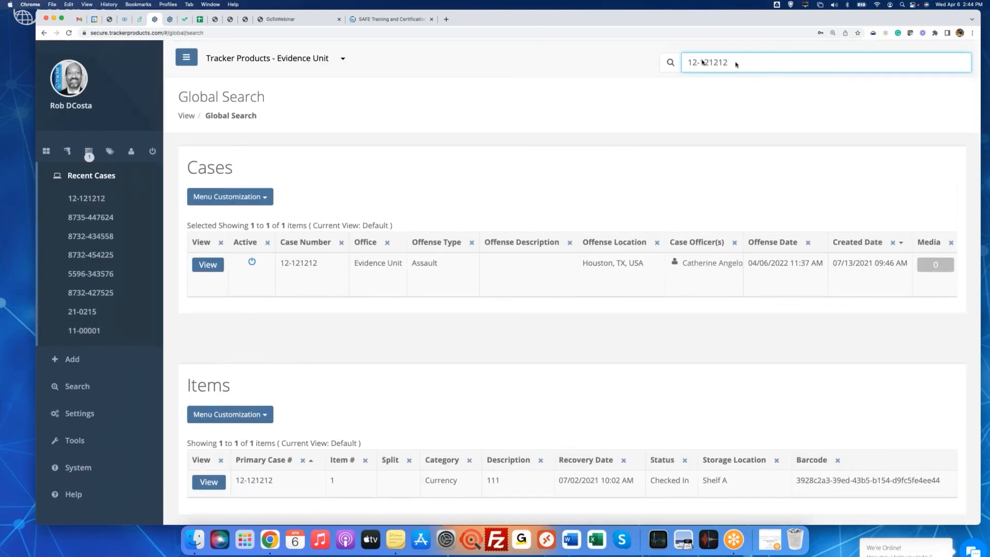
pyautogui.press('super+a')
pyautogui.press('BackSpace')
pyautogui.click(462, 169)
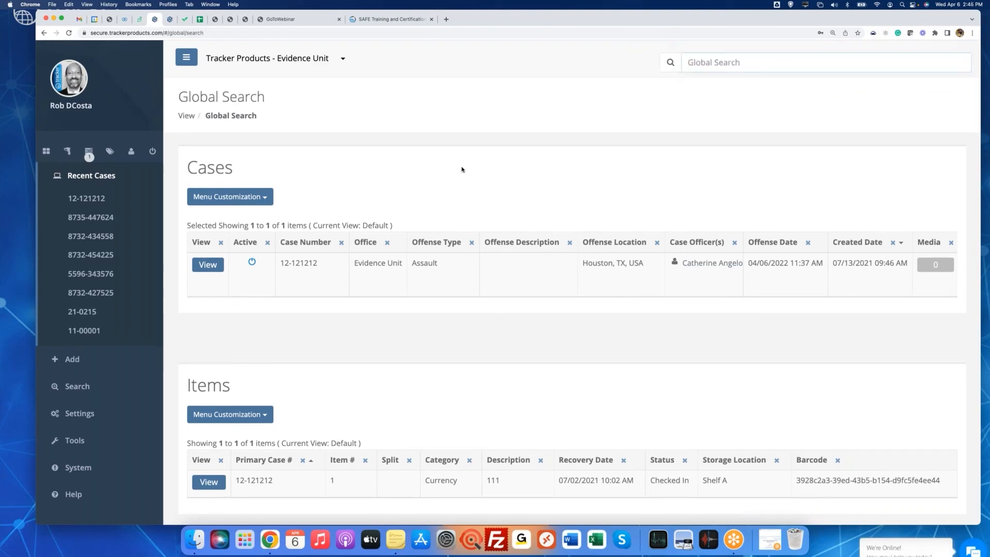
# Collapse the recent cases list, open the advanced search for people and review its search parameters
pyautogui.click(84, 176)
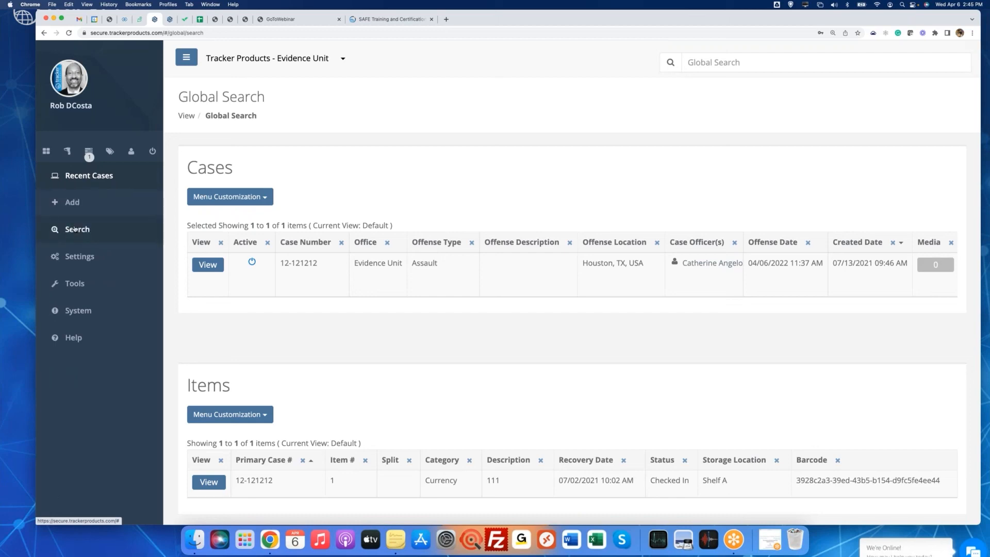
pyautogui.click(78, 229)
pyautogui.click(79, 290)
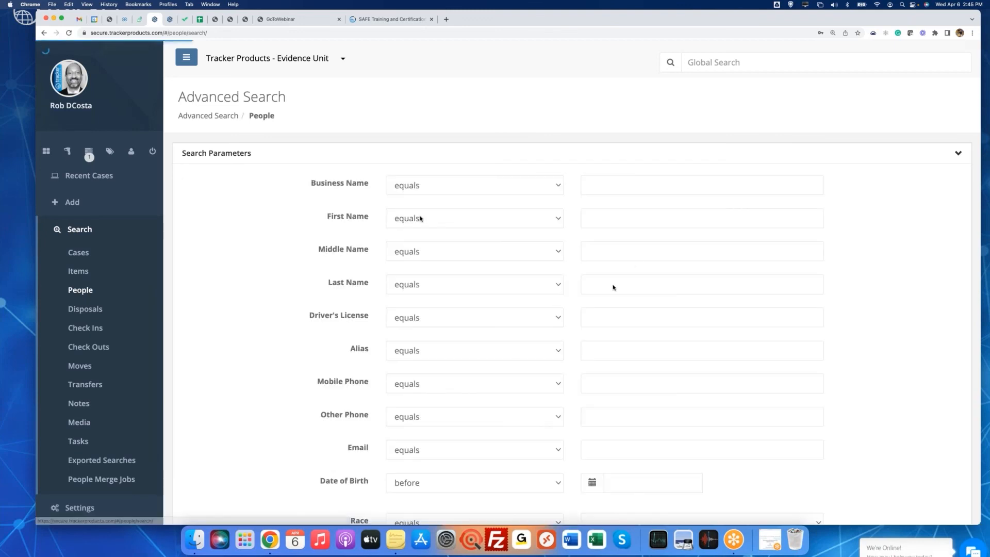
pyautogui.scroll(-3, 505, 288)
pyautogui.scroll(-2, 506, 288)
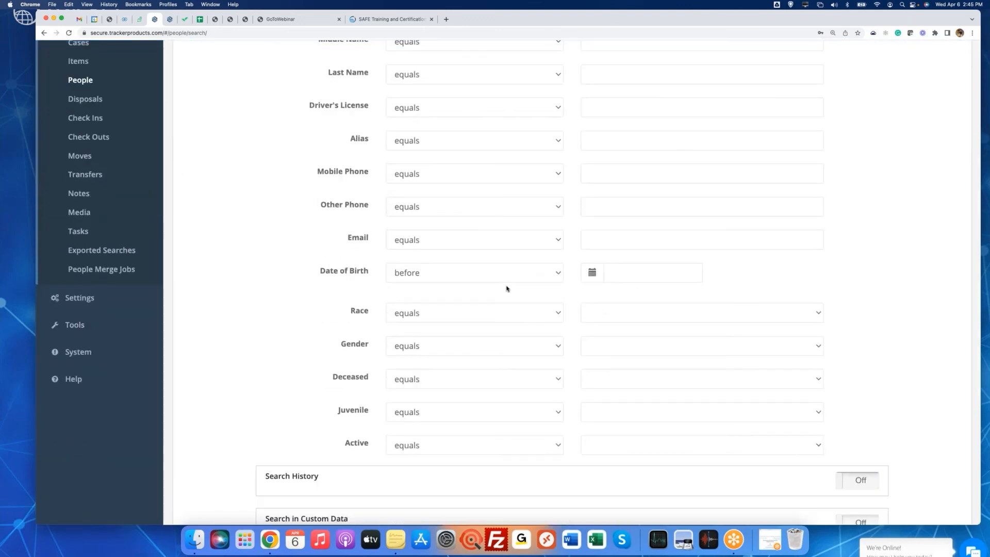
pyautogui.scroll(4, 507, 288)
pyautogui.scroll(1, 506, 289)
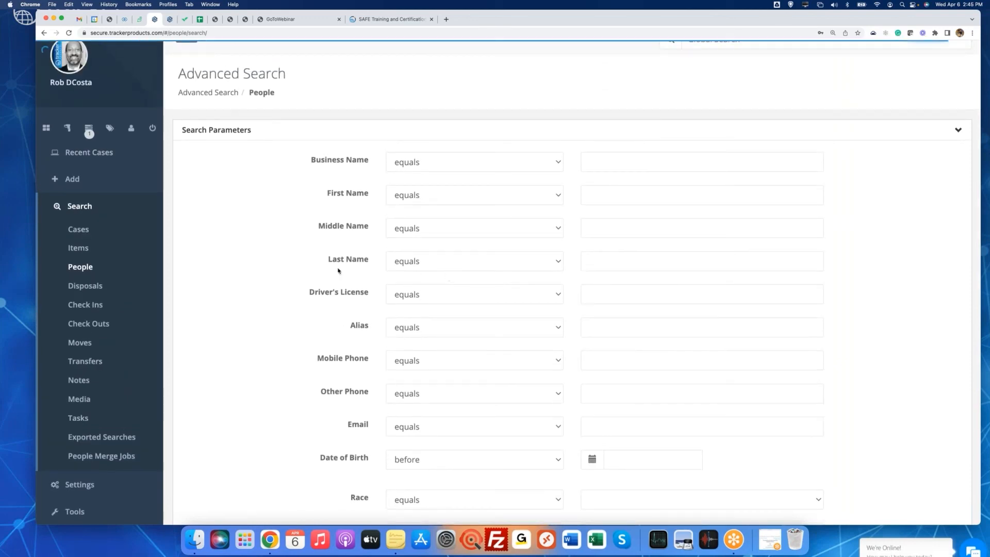
# Run the people search with the Last Name criterion set to equal the person's surname
pyautogui.click(605, 262)
pyautogui.write('smith')
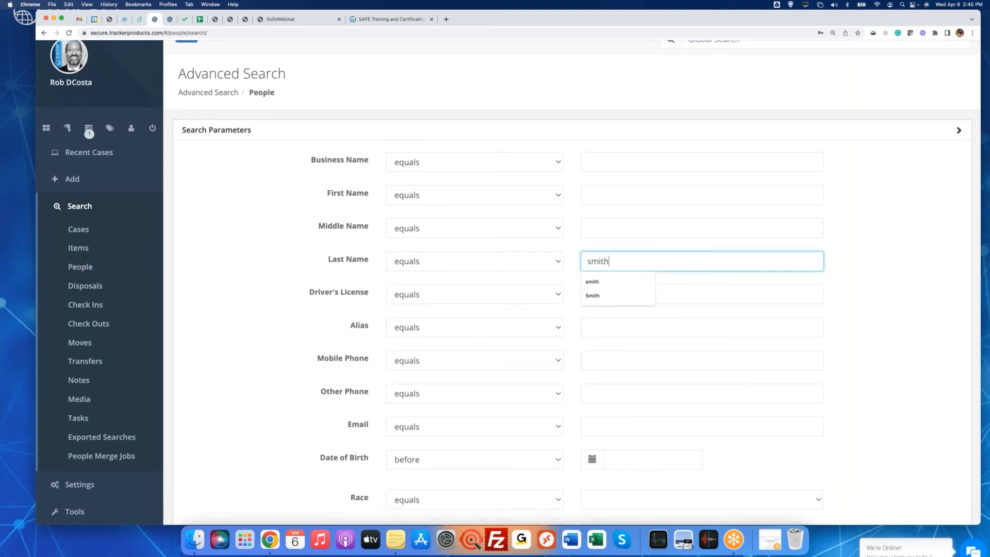
pyautogui.press('Return')
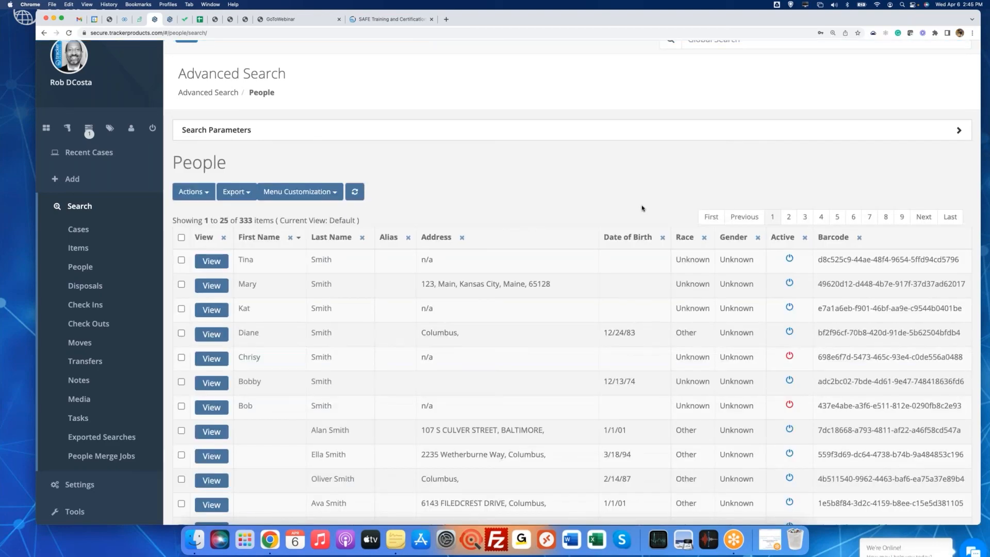
# Look through the people search results and open the second person's record
pyautogui.scroll(-3, 571, 344)
pyautogui.scroll(-5, 571, 344)
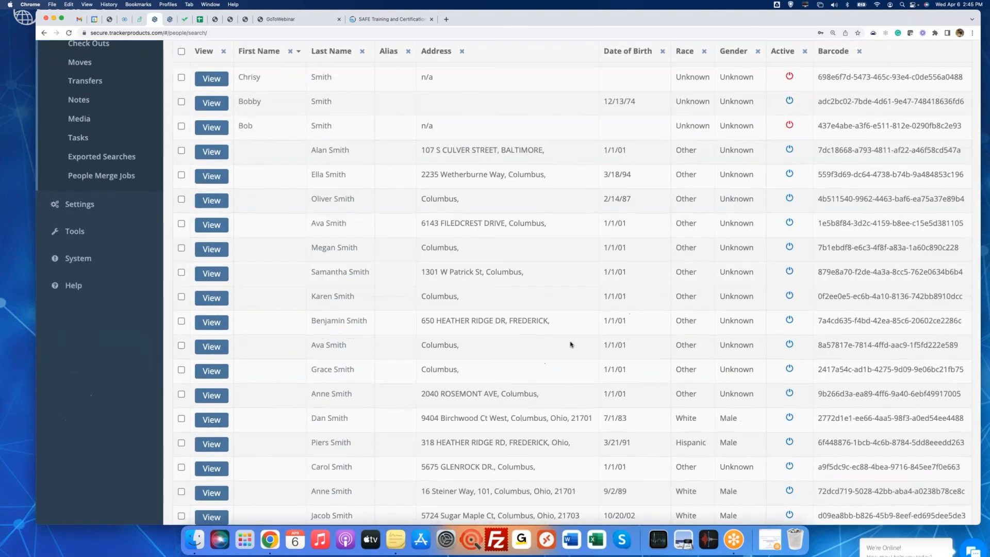
pyautogui.scroll(10, 571, 342)
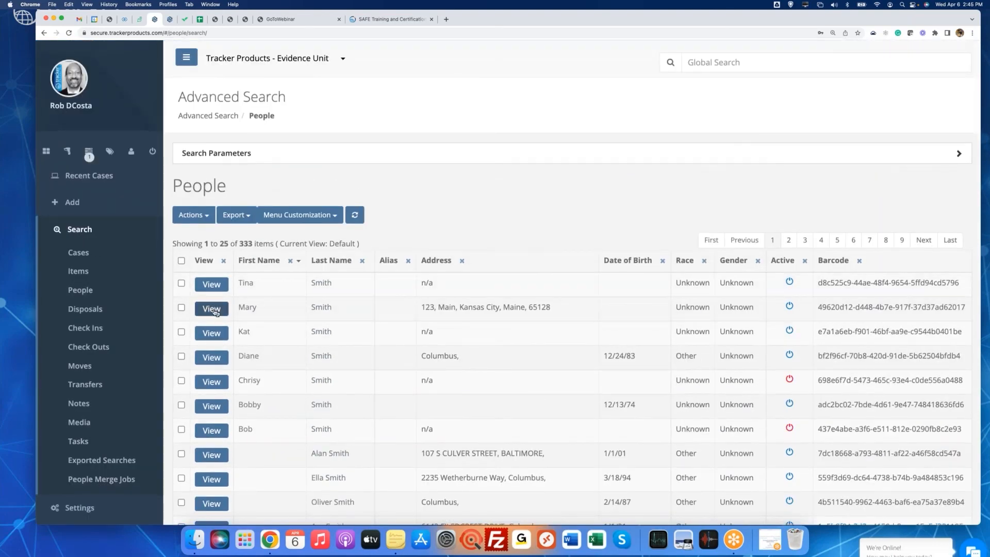
pyautogui.click(216, 310)
pyautogui.click(238, 315)
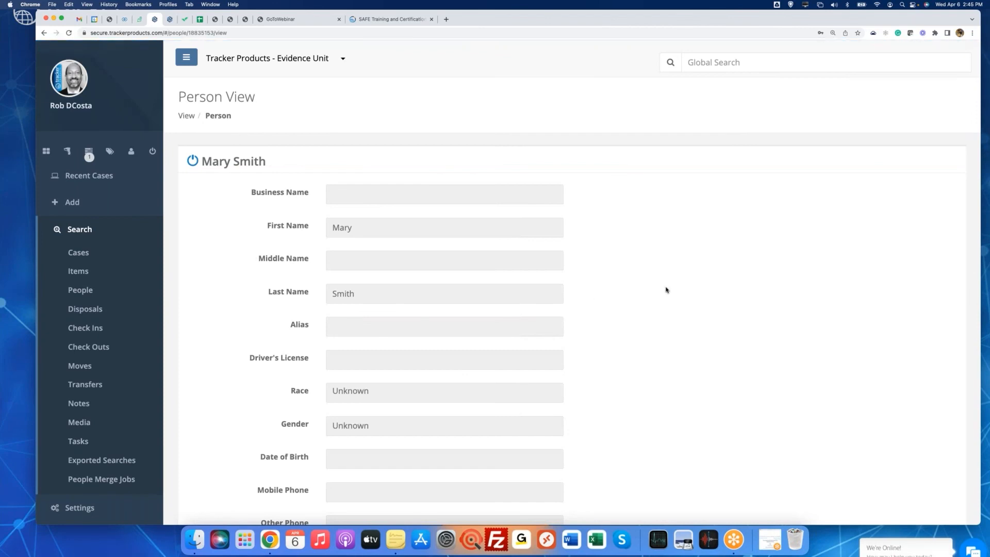
# Review the person's details and addresses, followed by the Cases Involved and Items Belonging To lists
pyautogui.scroll(-1, 666, 290)
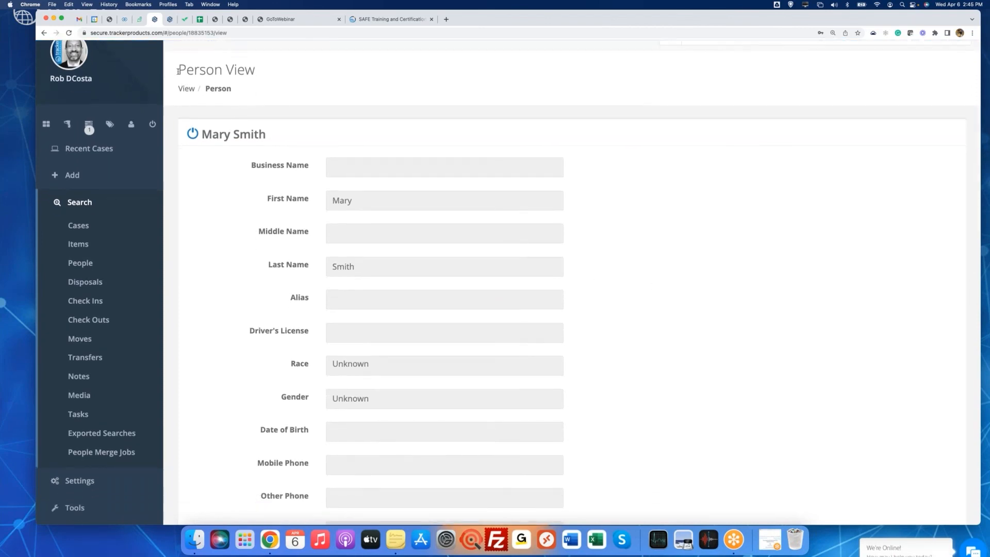
pyautogui.tripleClick(178, 70)
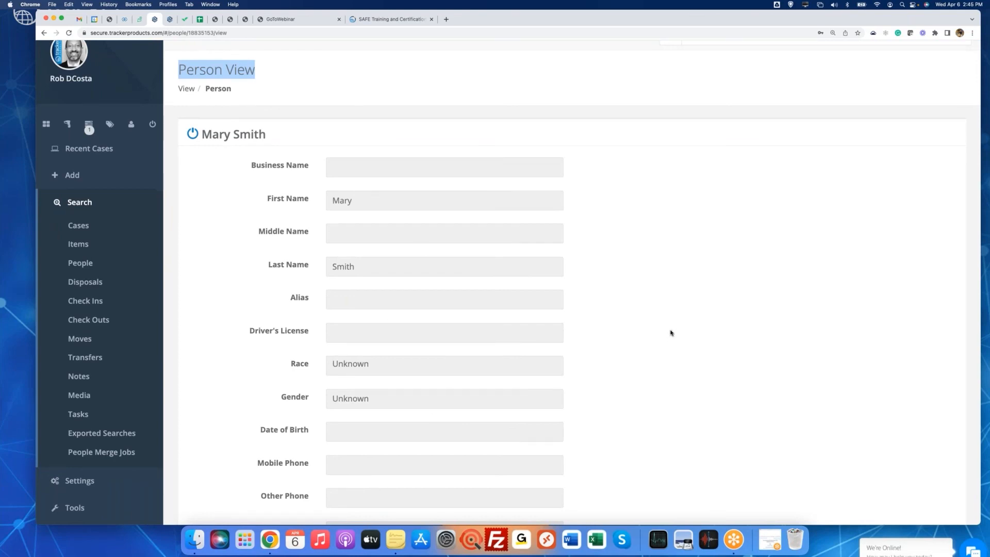
pyautogui.scroll(-10, 670, 332)
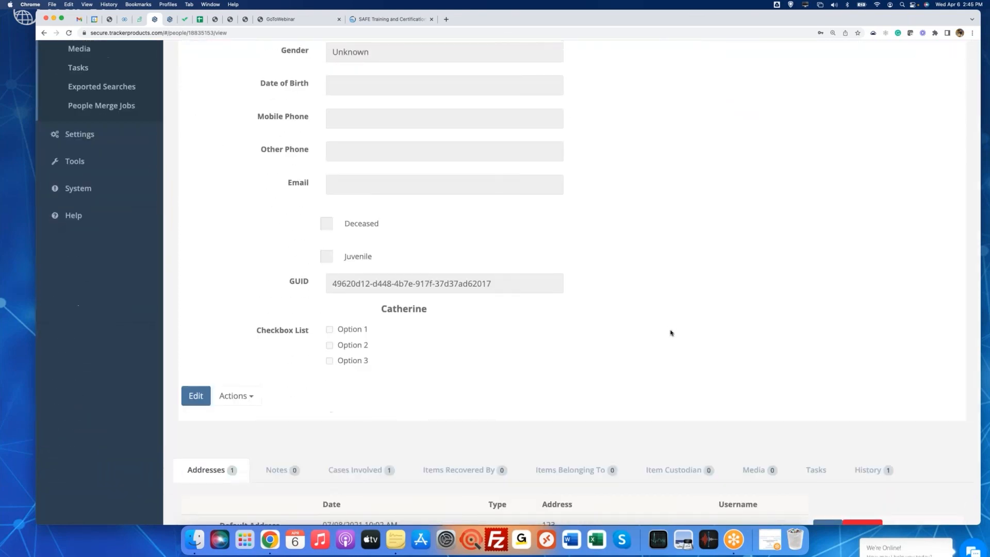
pyautogui.scroll(-3, 670, 333)
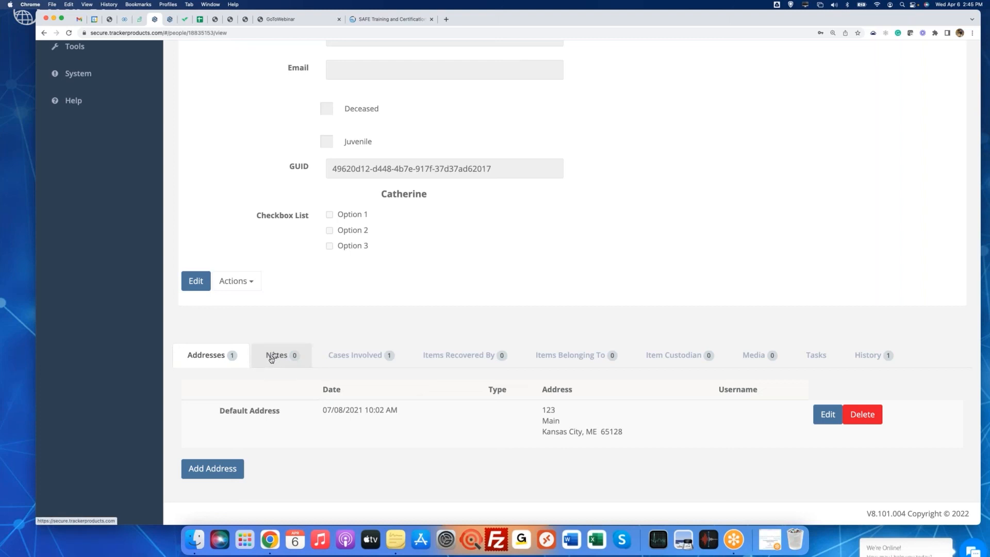
pyautogui.click(347, 360)
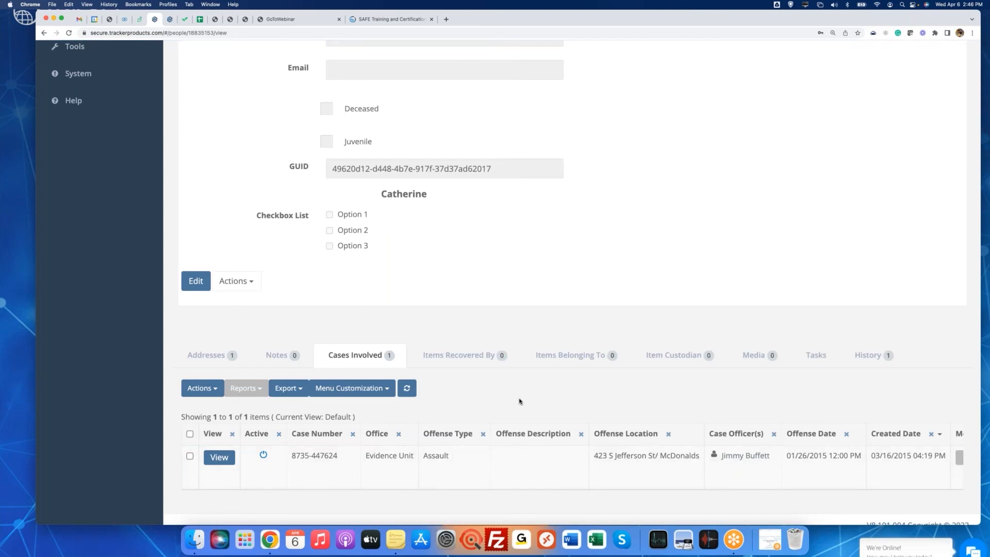
pyautogui.click(556, 366)
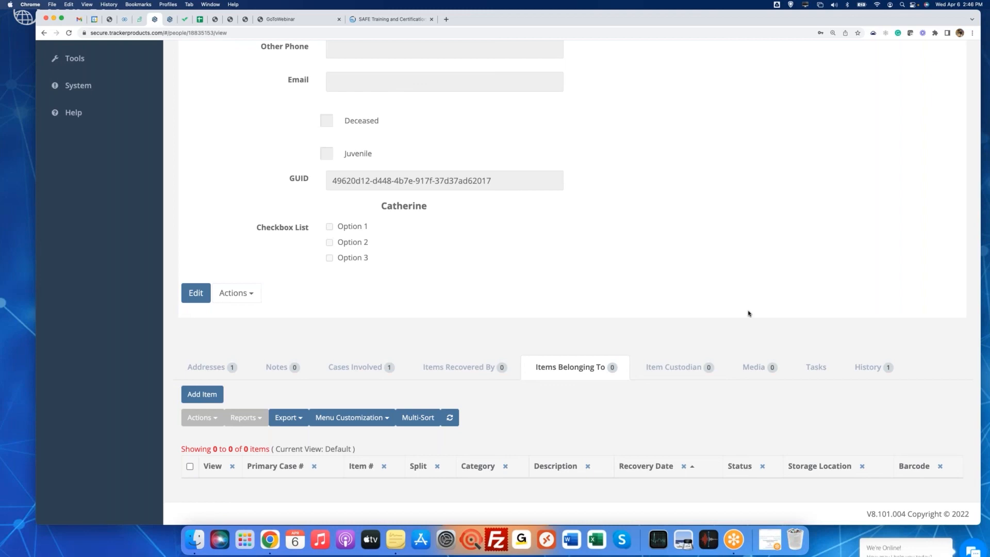
# Show the person's media and open the file upload area for adding files
pyautogui.click(754, 367)
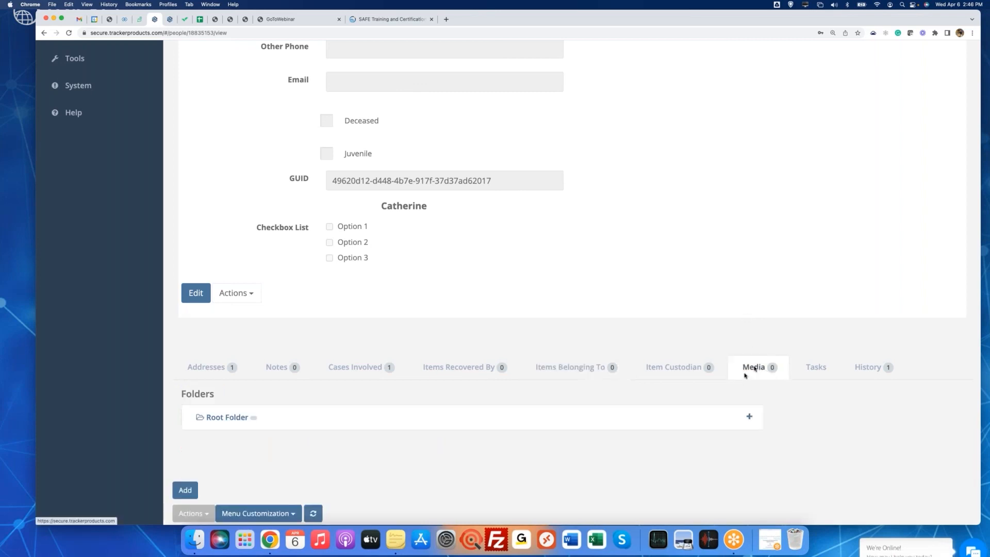
pyautogui.scroll(-3, 460, 398)
pyautogui.click(186, 406)
pyautogui.scroll(-5, 508, 313)
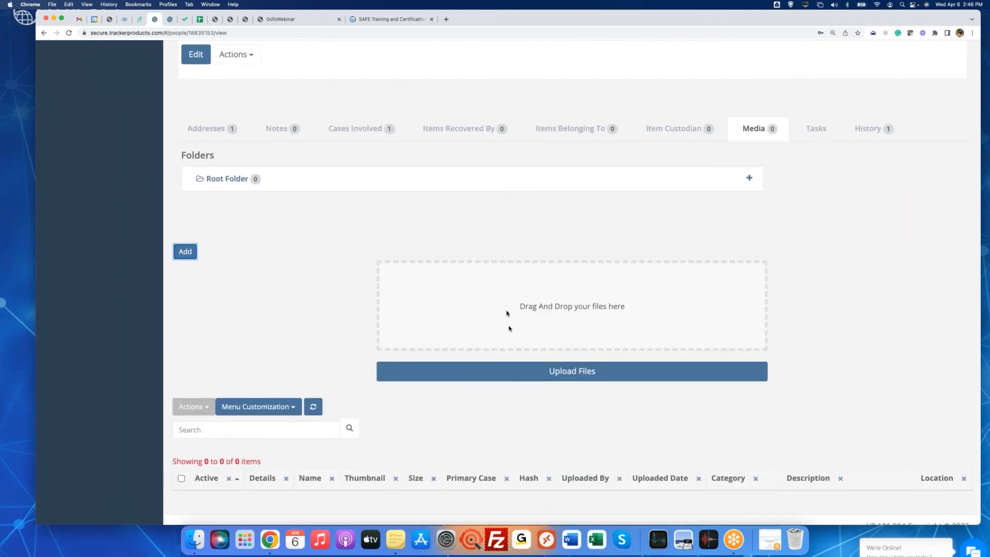
pyautogui.moveTo(510, 309); pyautogui.dragTo(643, 326)
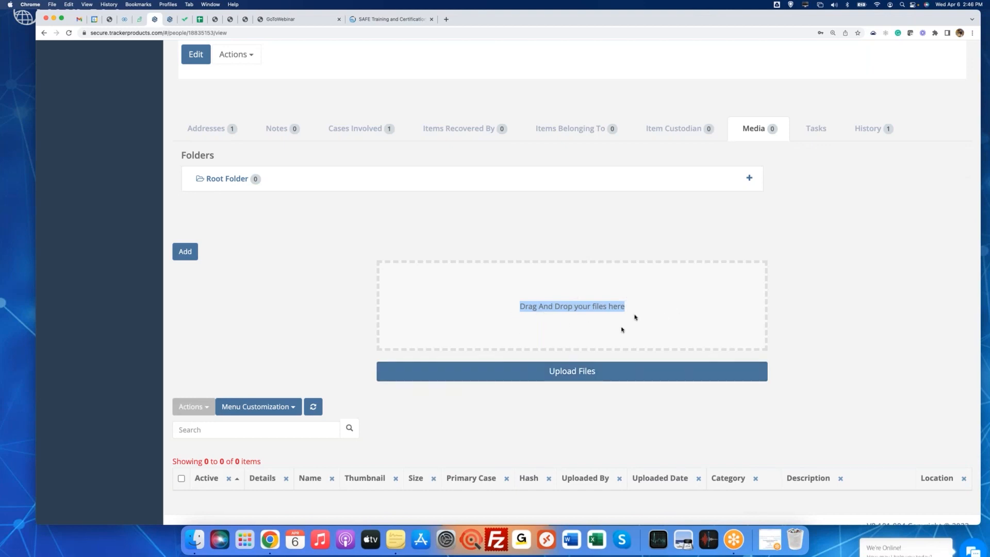
pyautogui.scroll(3, 647, 239)
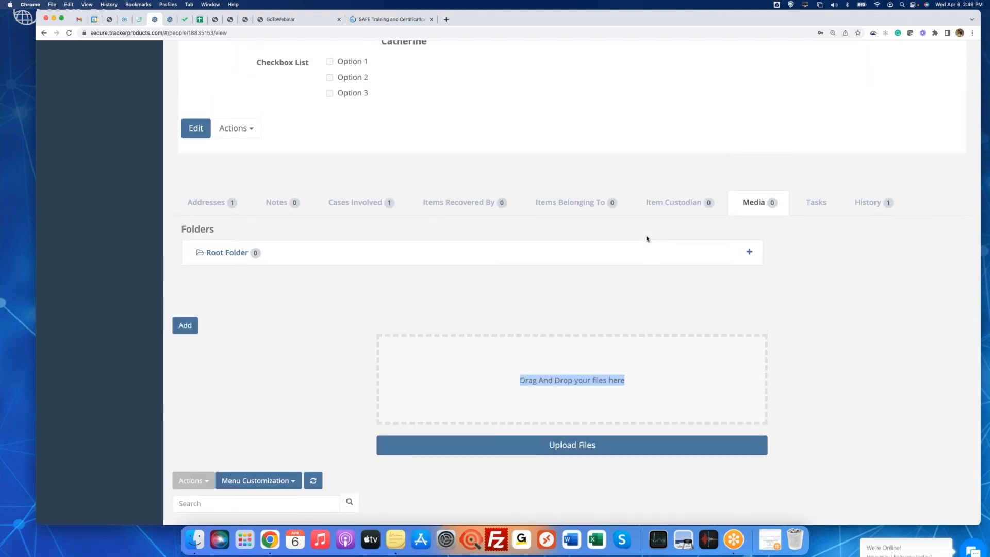
pyautogui.scroll(-3, 646, 239)
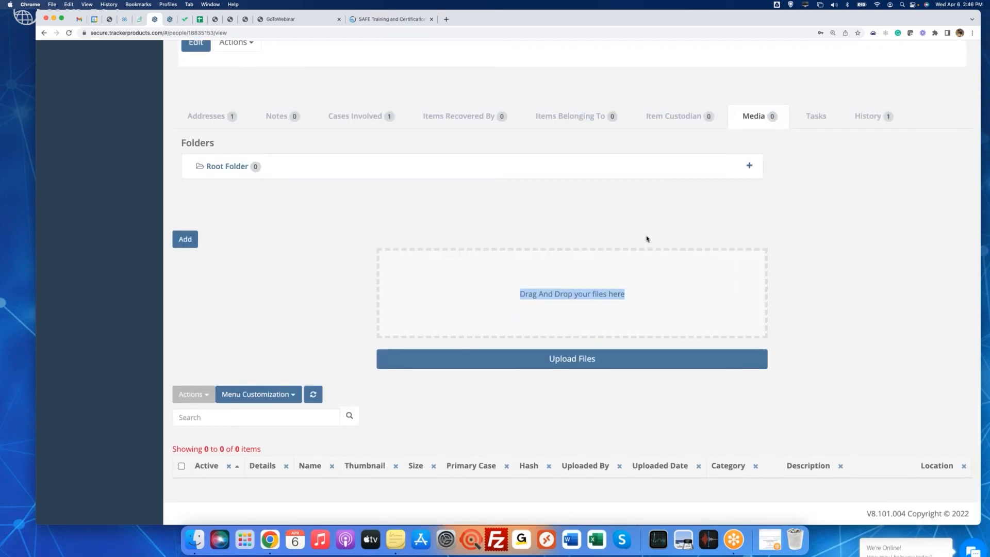
pyautogui.click(447, 215)
pyautogui.scroll(8, 447, 214)
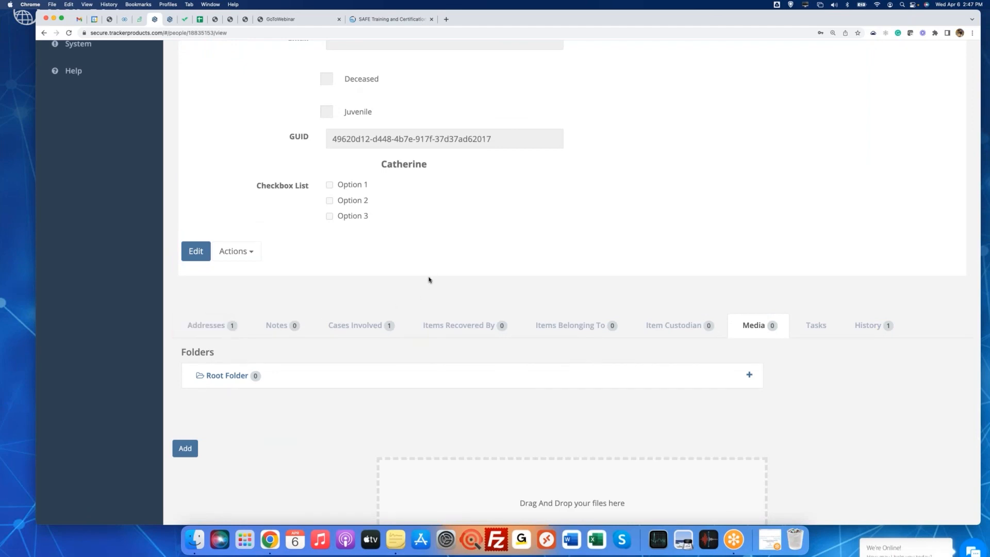
pyautogui.scroll(10, 429, 280)
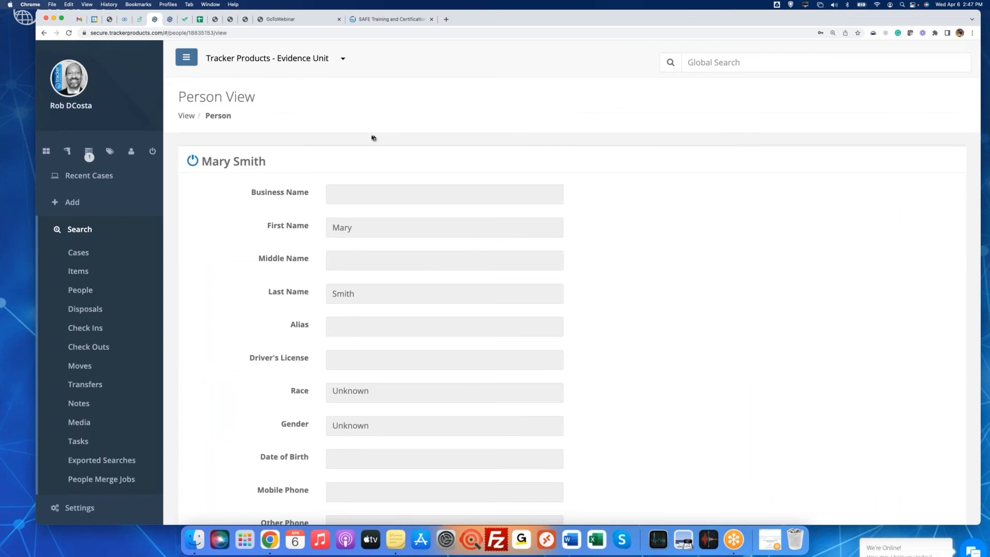
# Open the advanced search for items and review its parameters, including offices, saved searches, search history and custom data
pyautogui.click(78, 271)
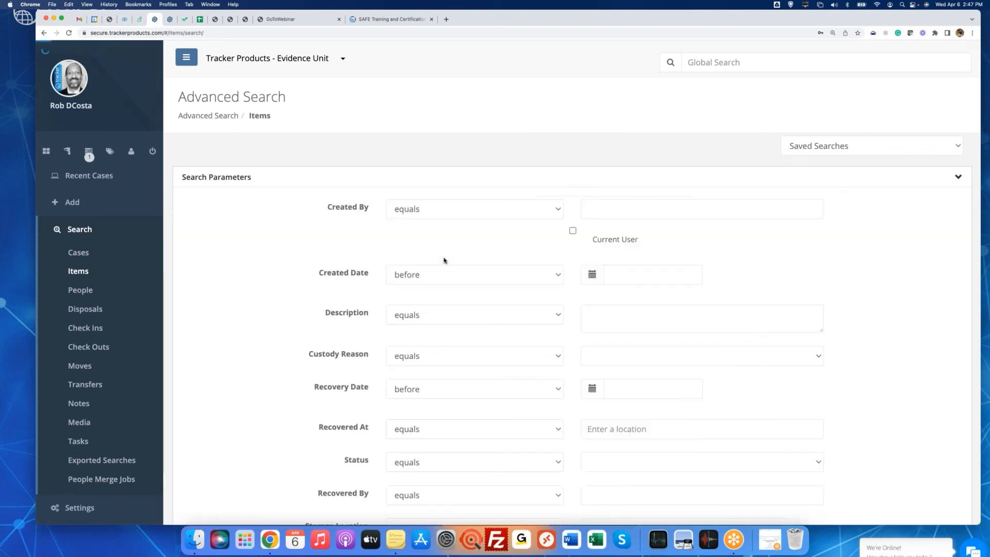
pyautogui.scroll(-10, 443, 260)
pyautogui.scroll(-3, 444, 261)
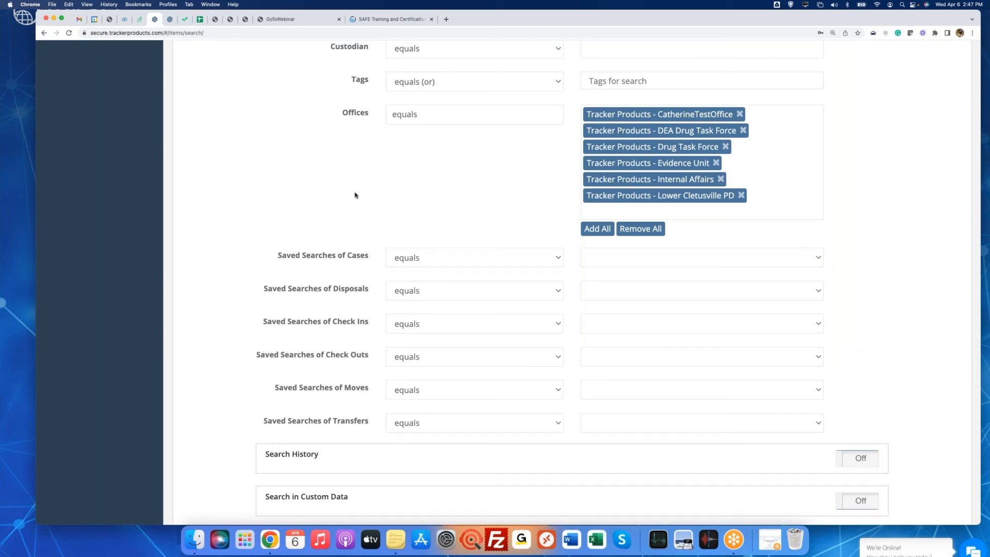
pyautogui.scroll(10, 355, 194)
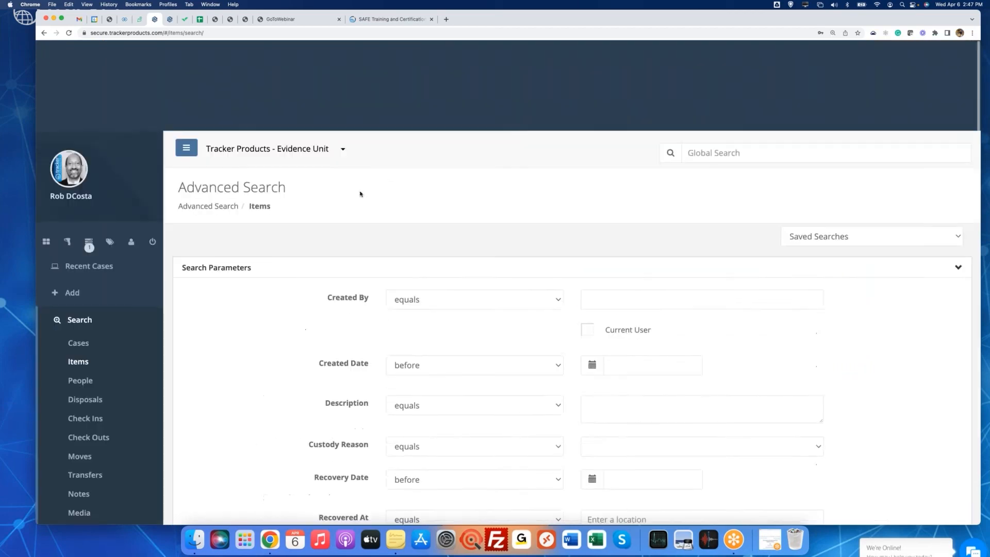